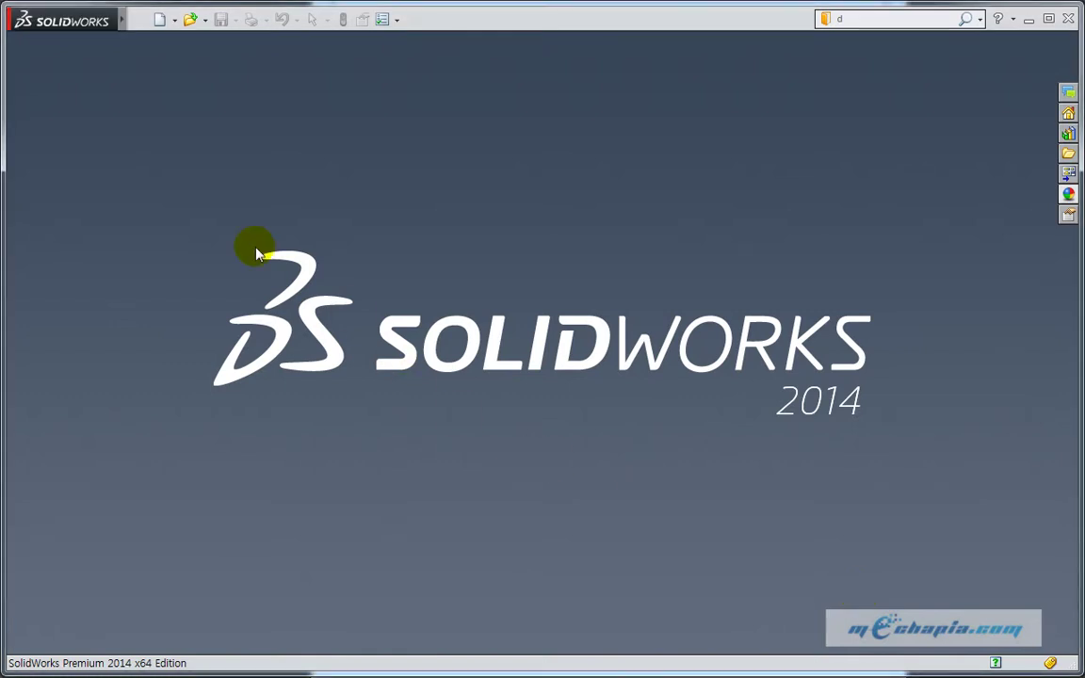
Create a new part and start a sketch on the Right Plane
left_click(161, 23)
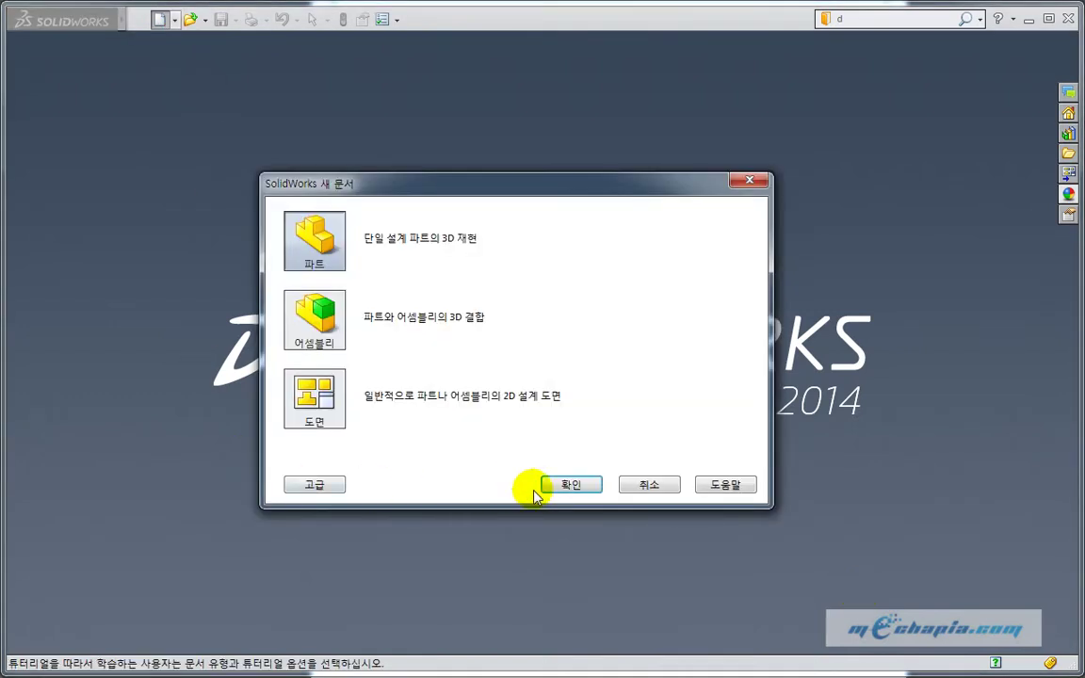
left_click(571, 485)
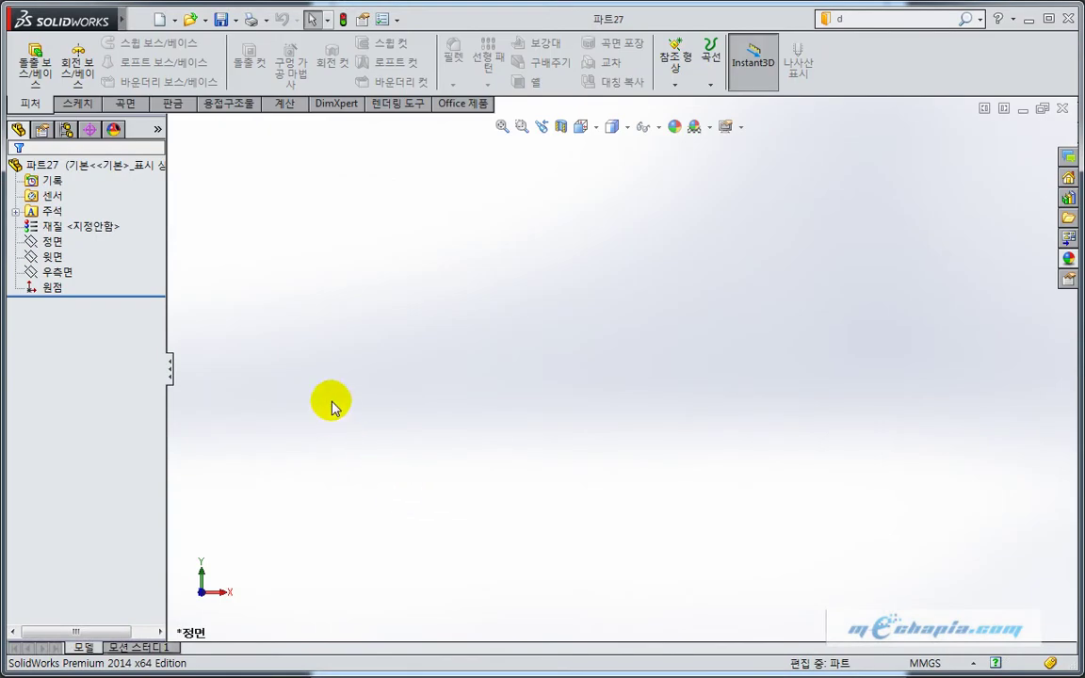
left_click(66, 273)
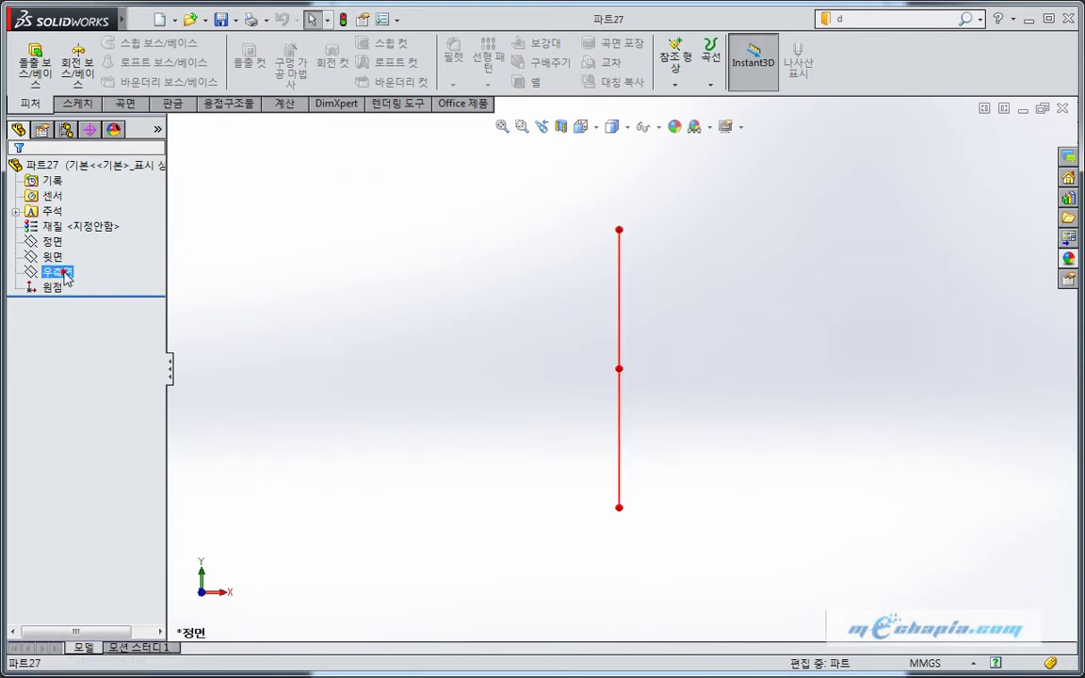
left_click(73, 247)
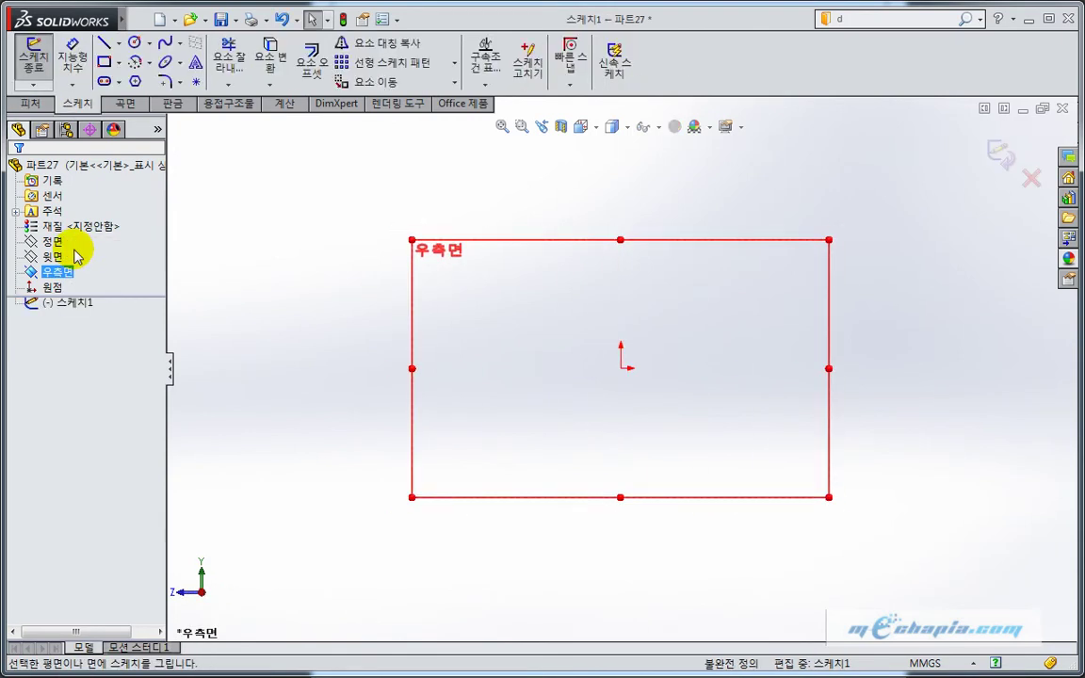
left_click(225, 199)
Draw a Ø104 circle centred on the origin
left_click(137, 44)
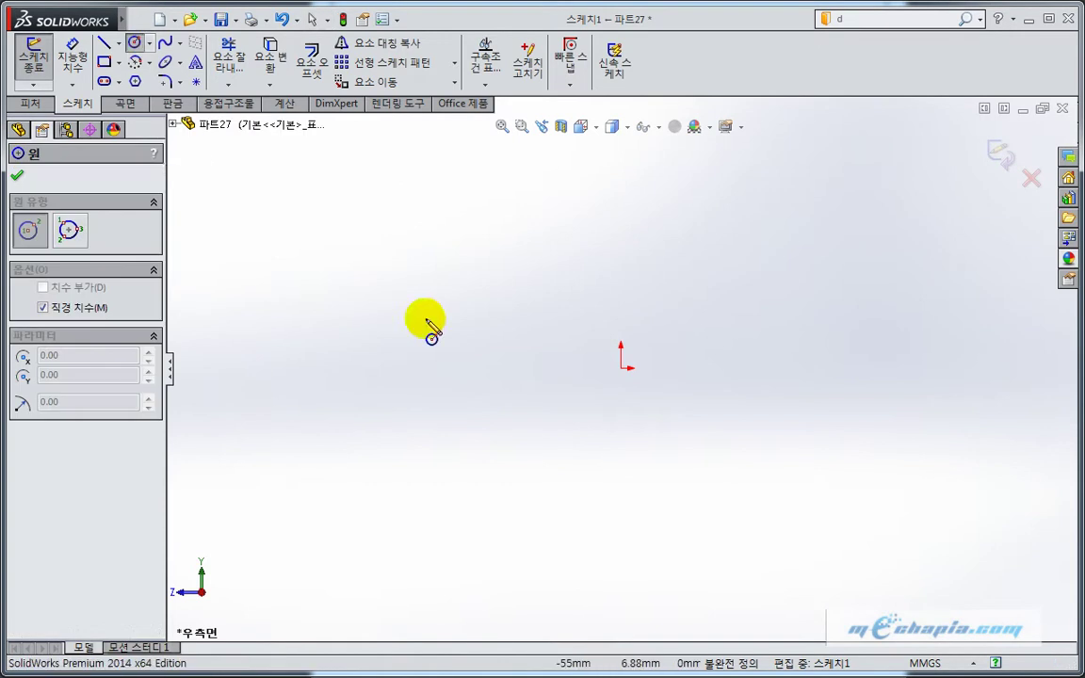
left_click(622, 368)
left_click(538, 433)
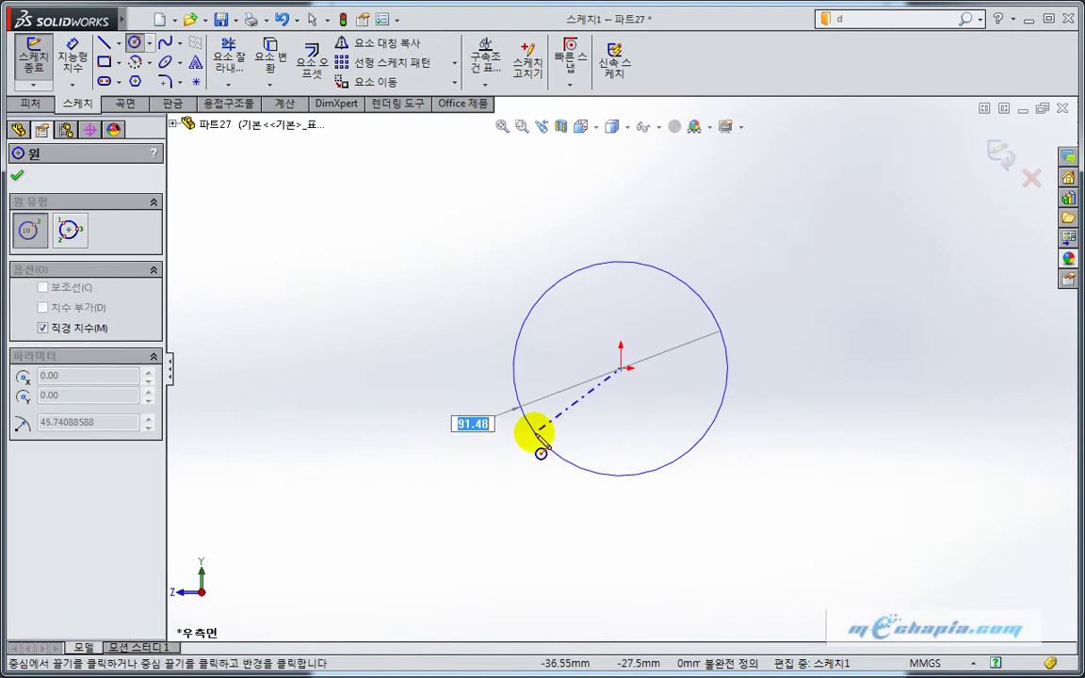
type("104")
key("Return")
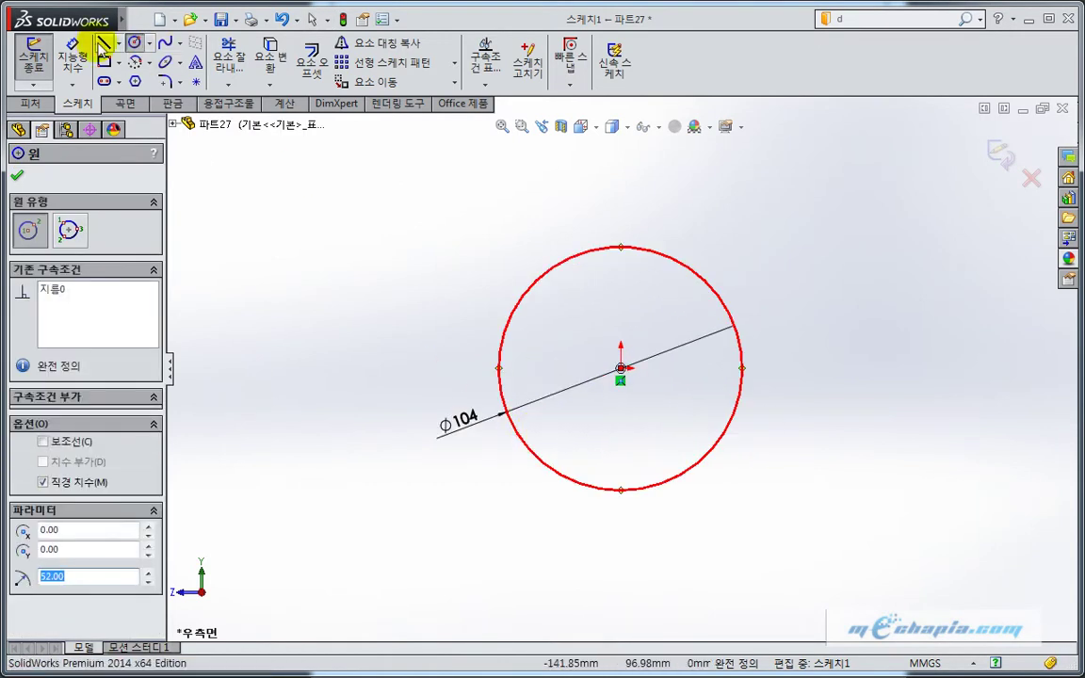
Draw lines down, across 104 wide and back up, forming the base under the circle
left_click(101, 42)
left_click(500, 369)
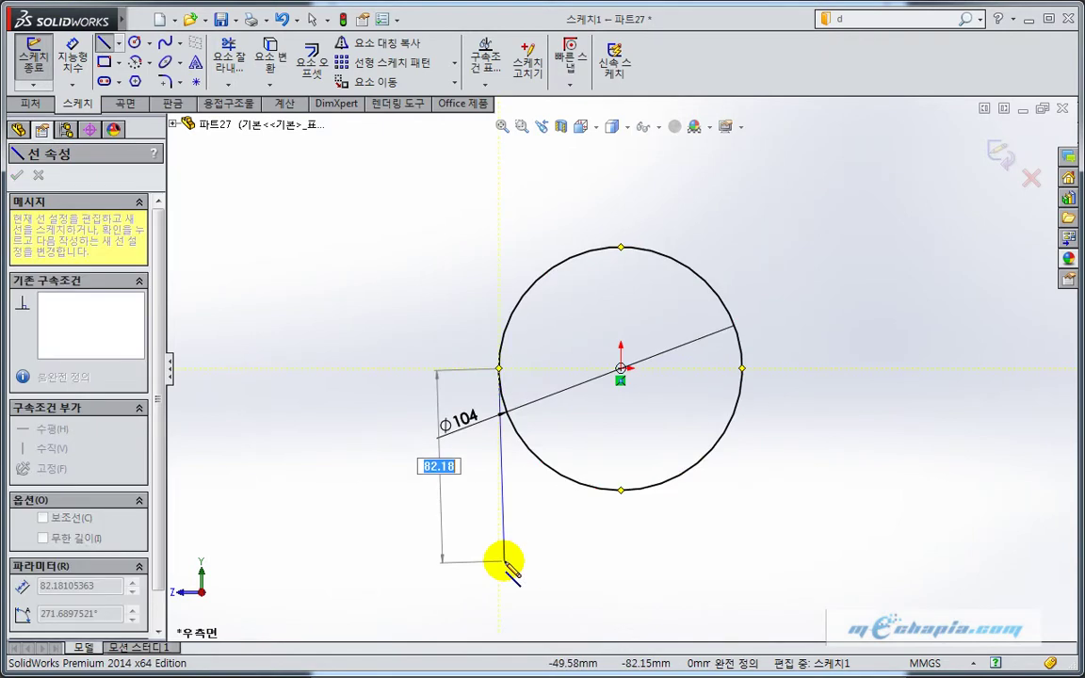
left_click(499, 563)
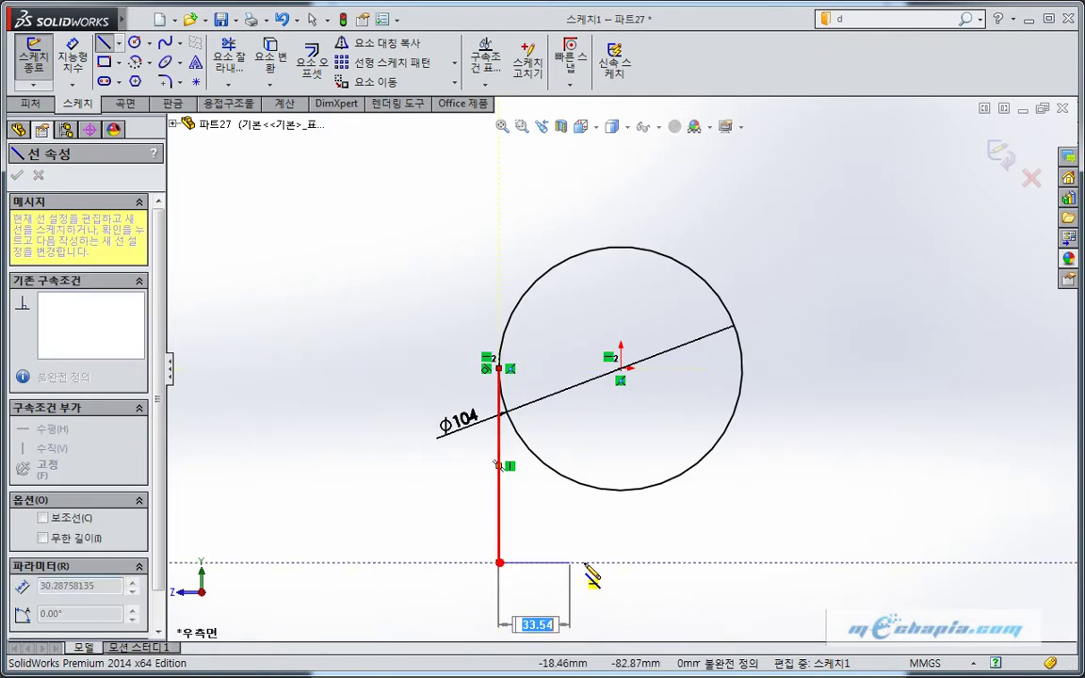
left_click(742, 562)
left_click(742, 369)
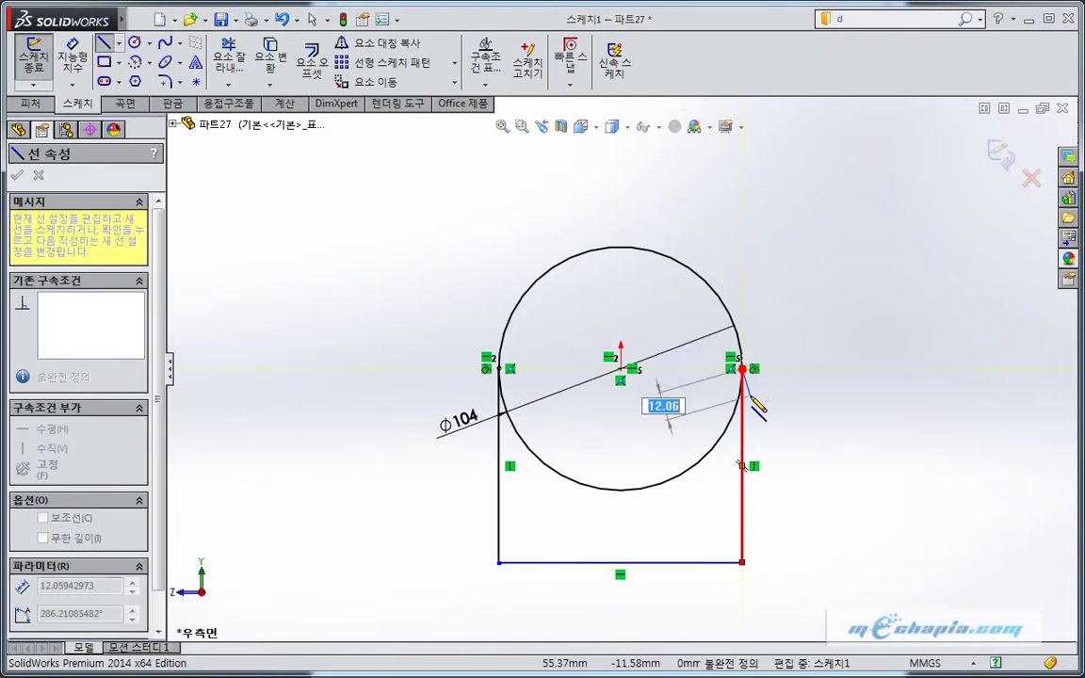
key("Escape")
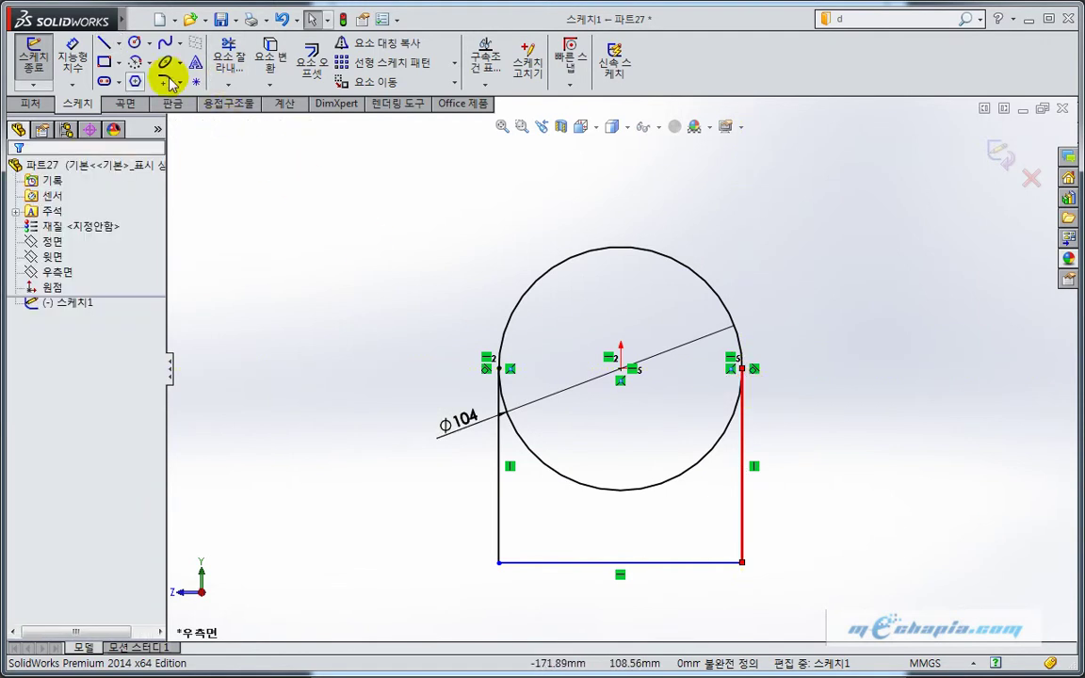
Dimension the left side line to a height of 70 mm
left_click(72, 56)
left_click(499, 527)
left_click(439, 518)
type("70")
key("Return")
key("Escape")
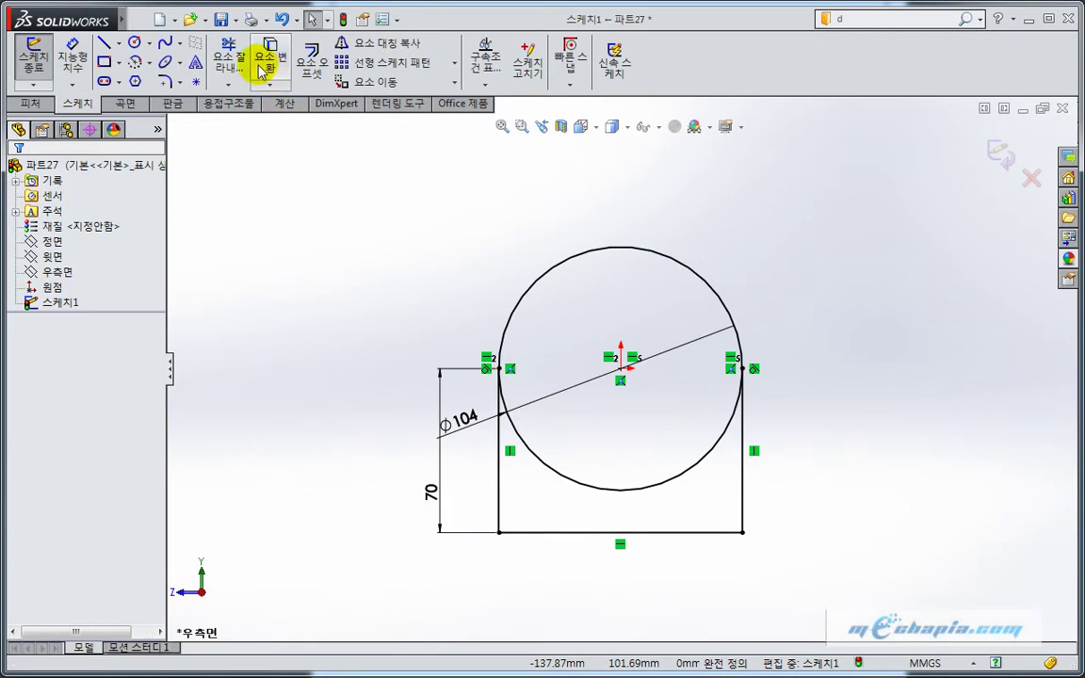
Trim away the circle's lower arc to leave the arch profile
left_click(228, 58)
left_click_drag(579, 460, 501, 491)
key("Escape")
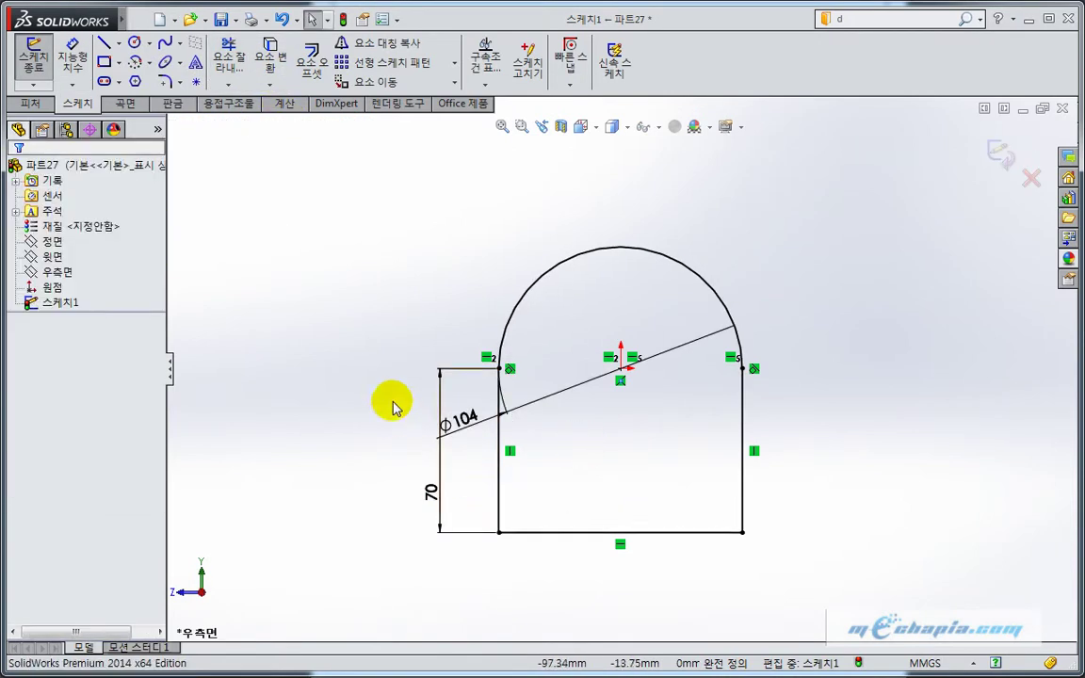
middle_click_drag(394, 402, 467, 452)
Extrude the arch sketch 74 mm with a Mid Plane end condition as Boss-Extrude1
left_click(30, 104)
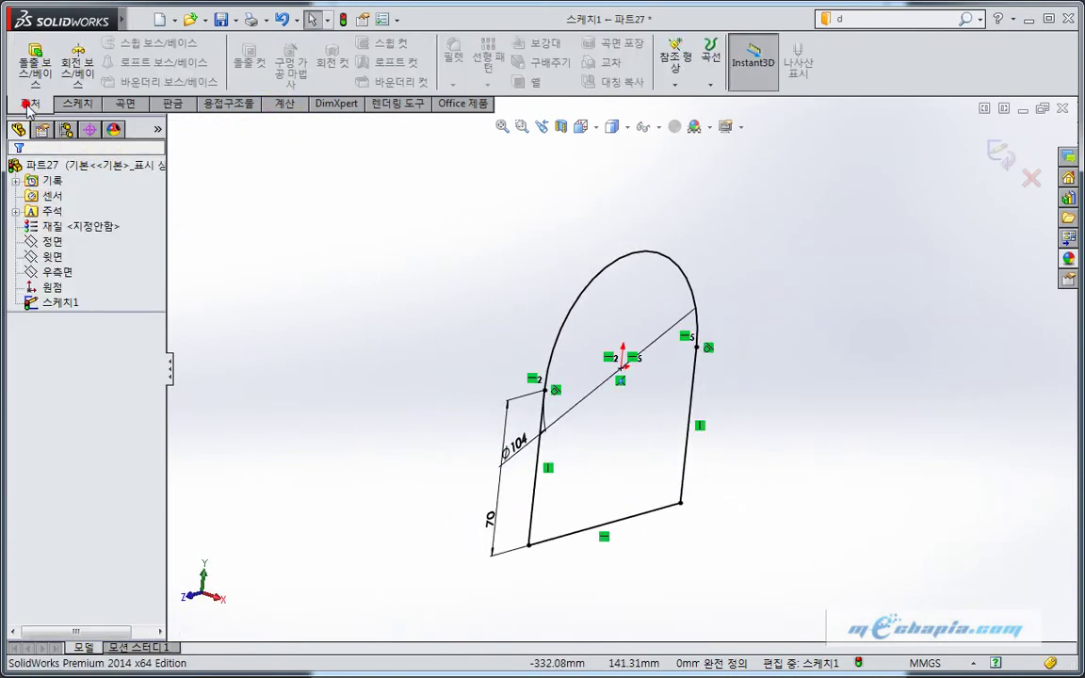
left_click(35, 61)
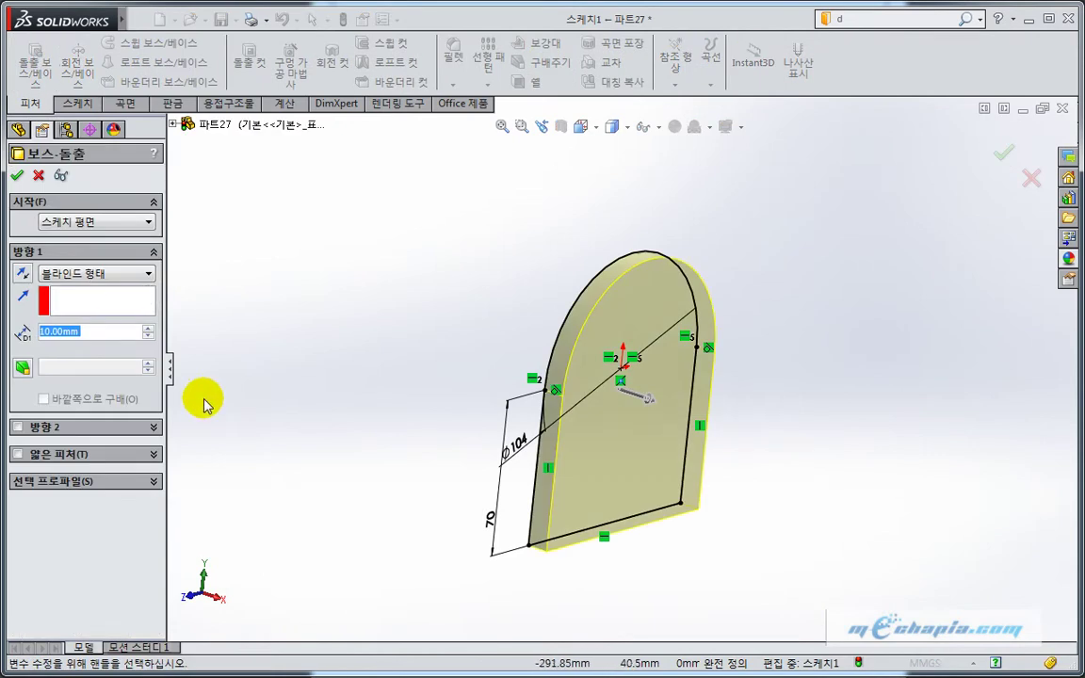
type("74")
left_click(148, 273)
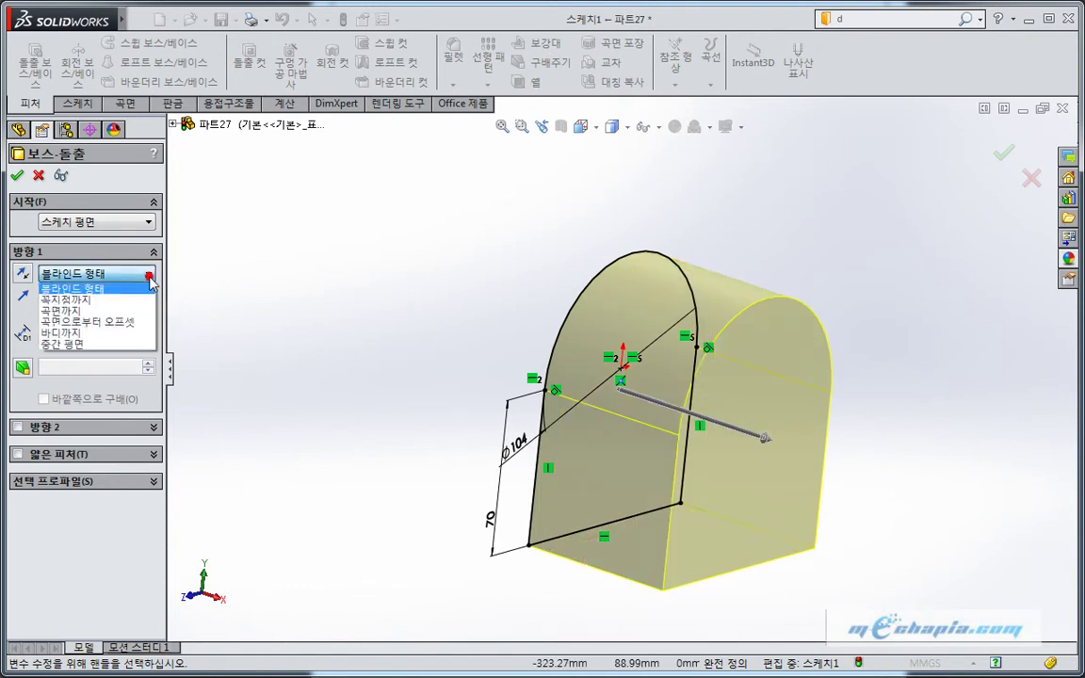
left_click(97, 346)
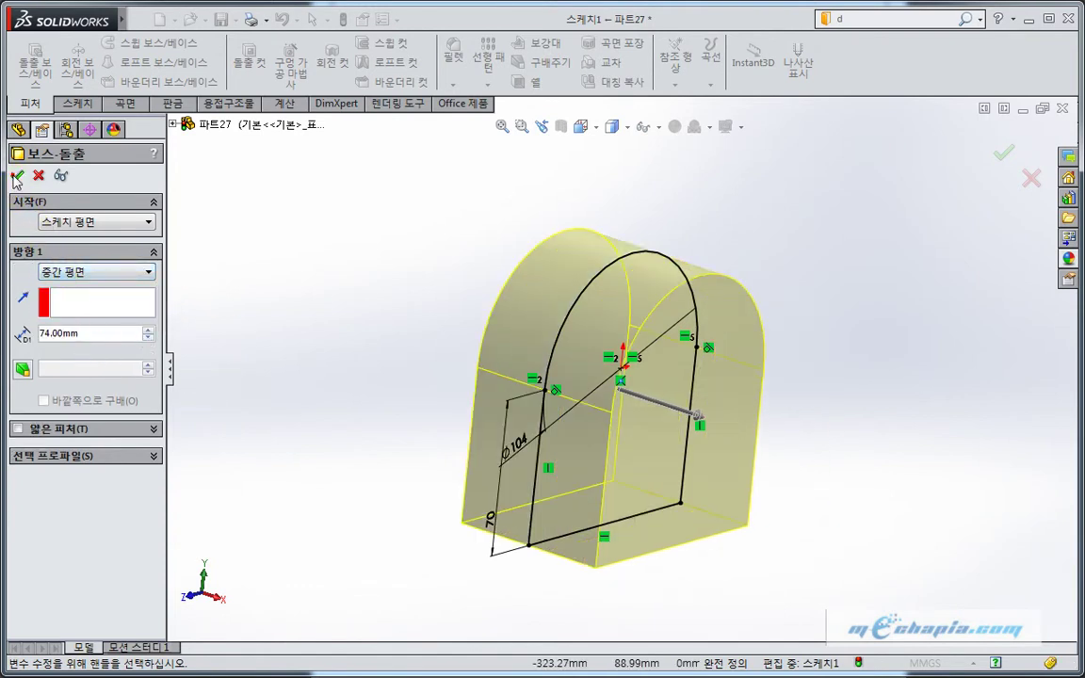
left_click(17, 176)
middle_click_drag(370, 364, 424, 276)
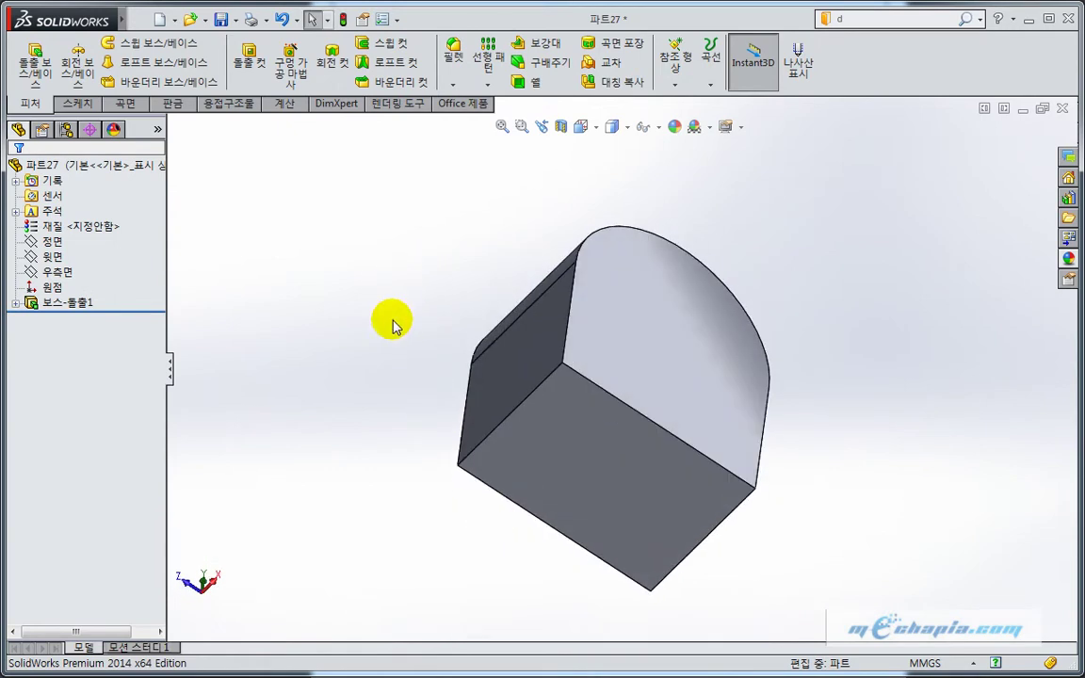
Sketch a 168 × 138 centre rectangle at the origin on the block's bottom face
left_click(570, 439)
left_click(629, 381)
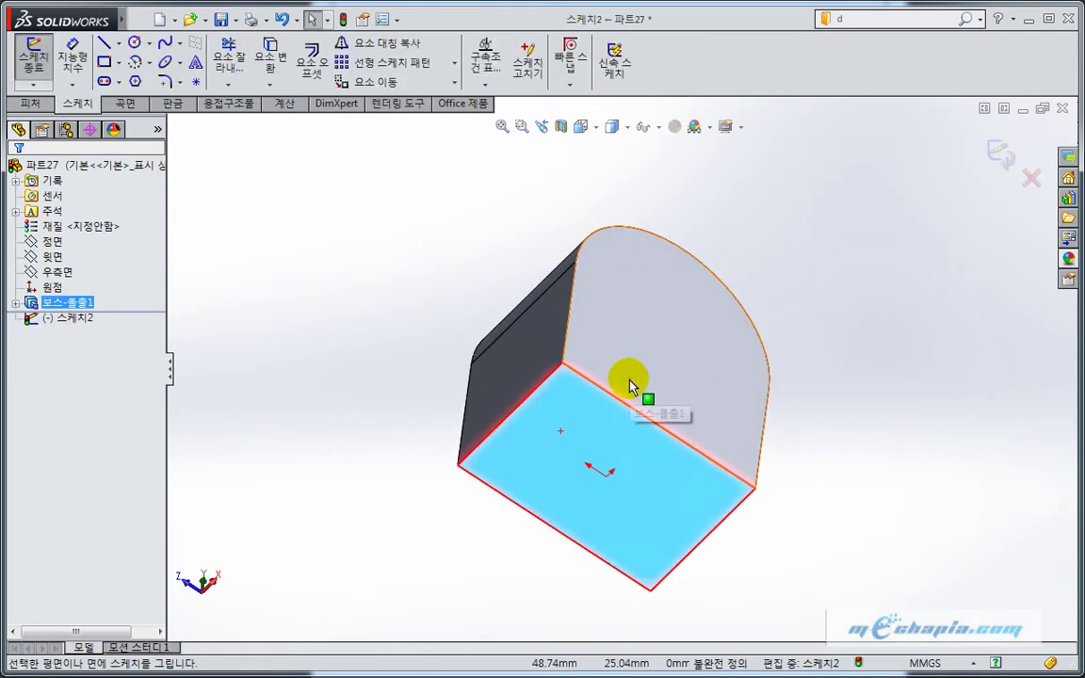
left_click(426, 284)
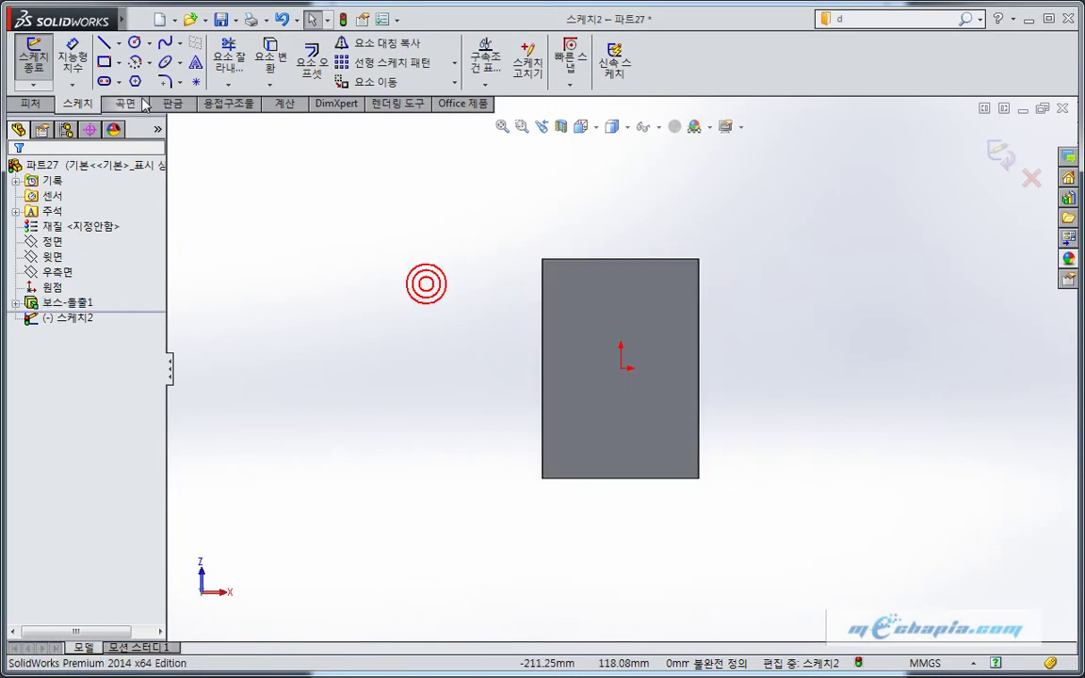
left_click(119, 62)
left_click(133, 94)
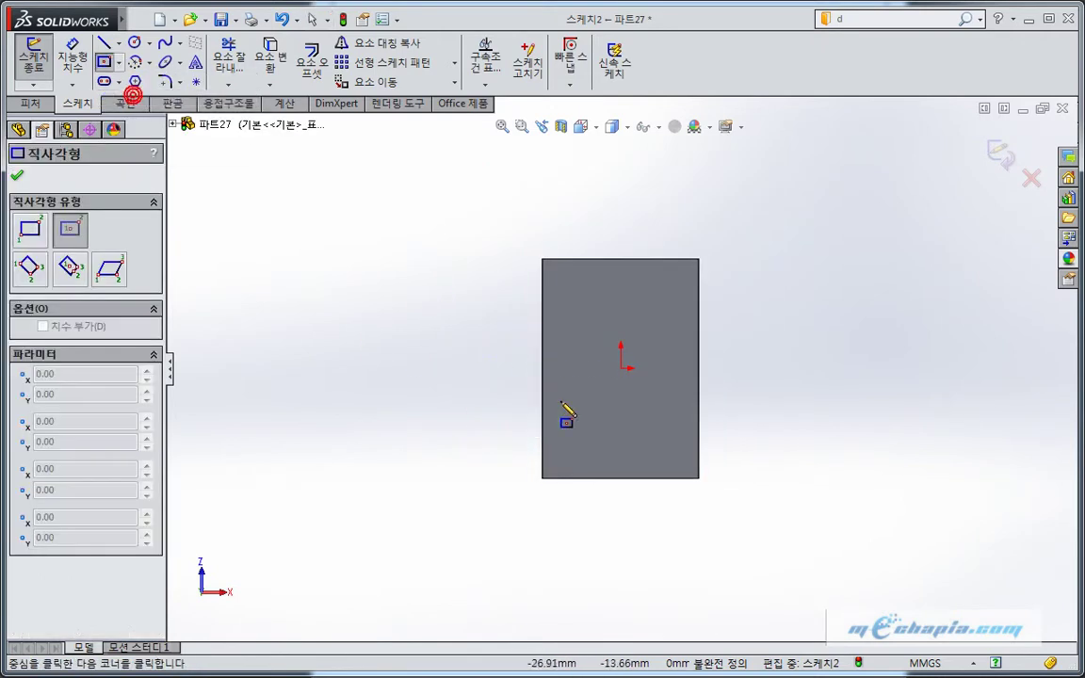
left_click(621, 368)
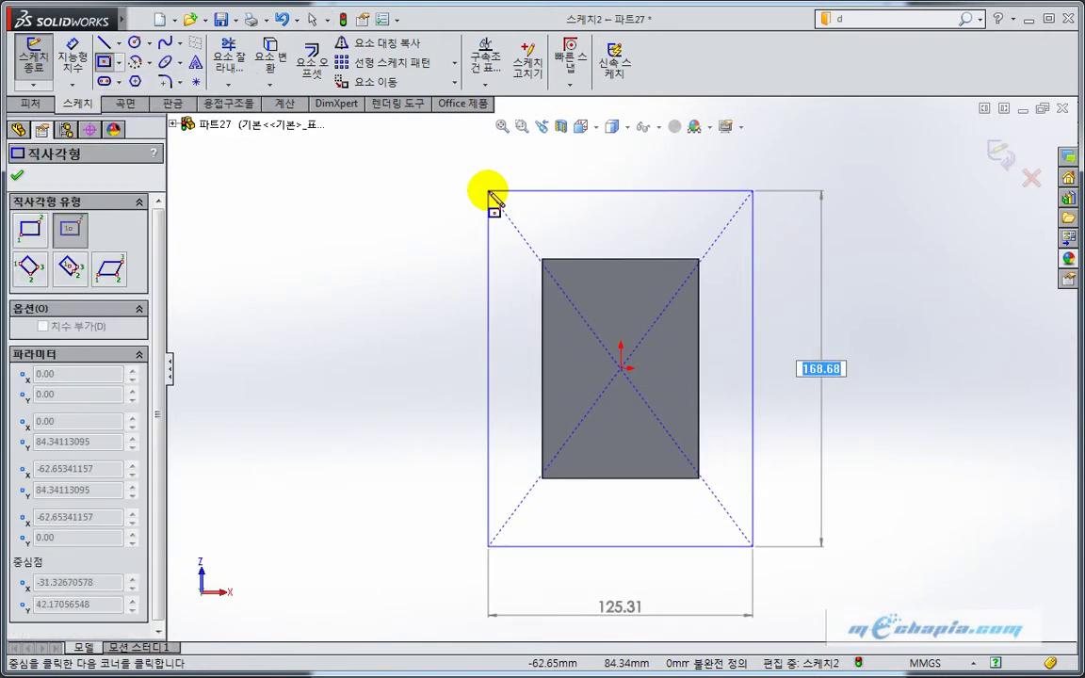
type("168")
key("Tab")
type("138")
key("Return")
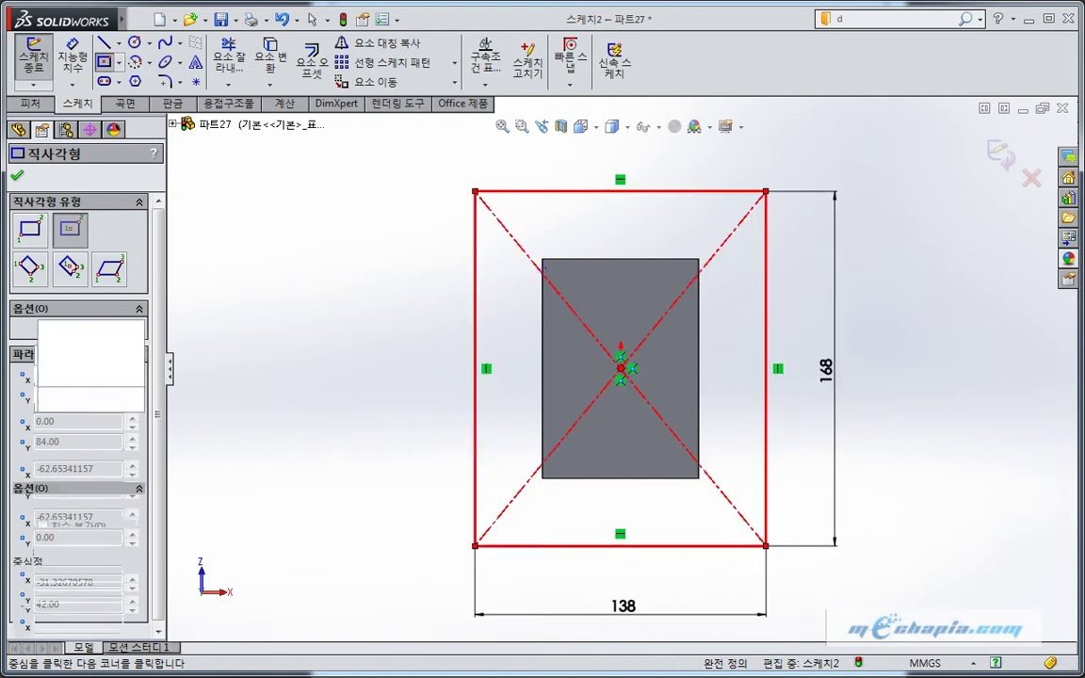
Extrude the rectangle 10 mm in the reversed direction to form the base plate
left_click(29, 105)
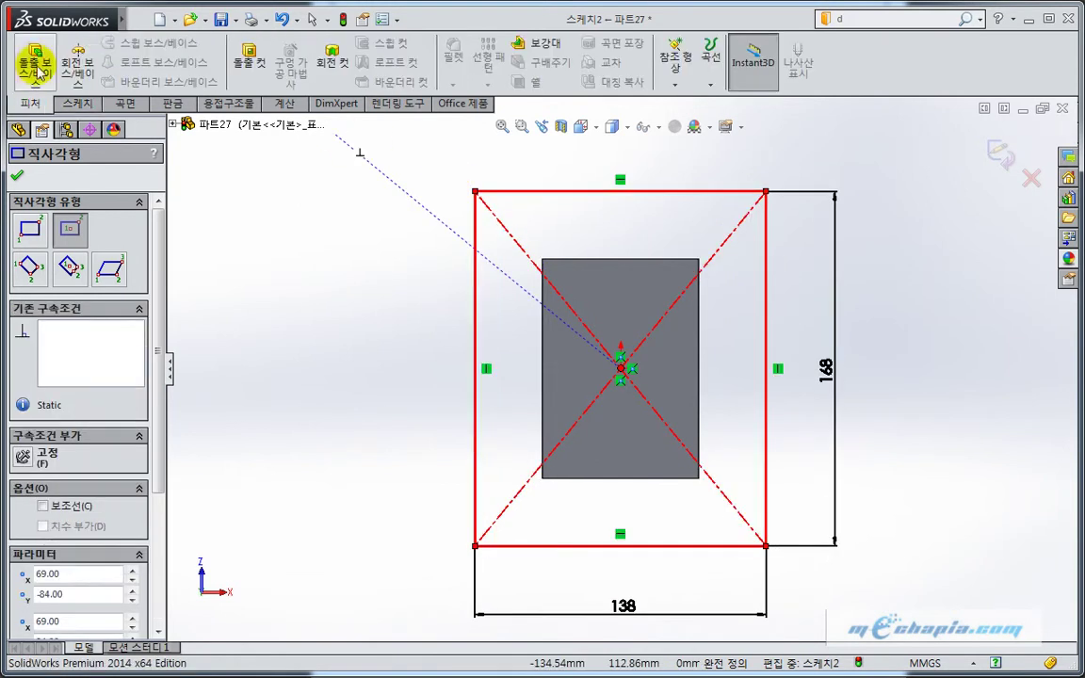
left_click(36, 68)
middle_click_drag(447, 318, 361, 403)
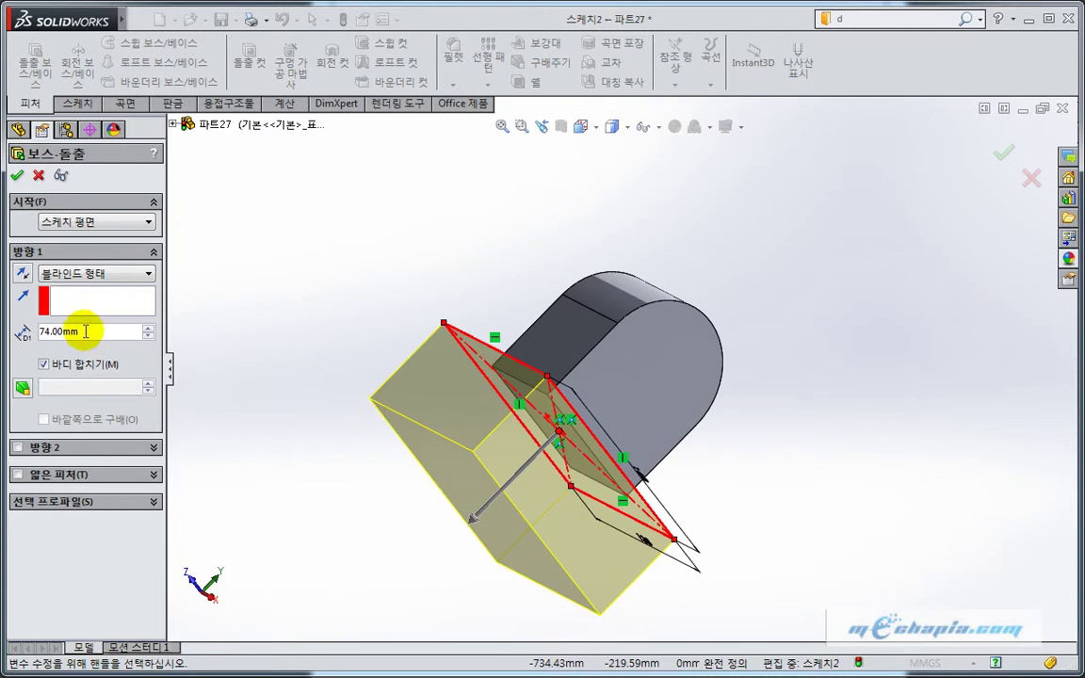
type("10")
key("Return")
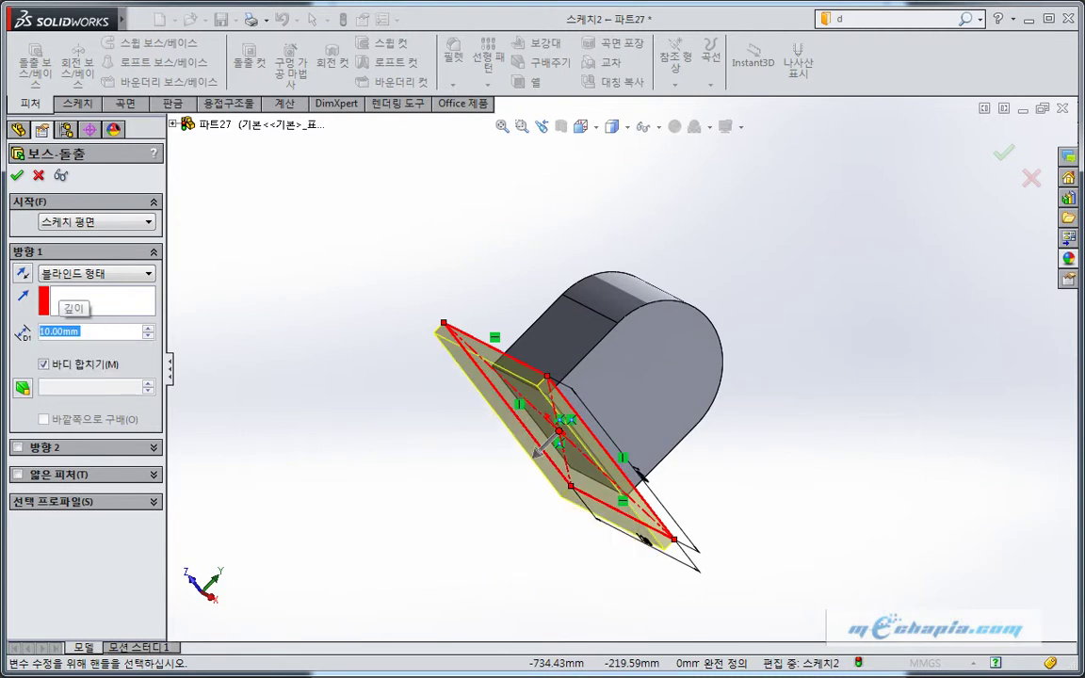
left_click(23, 274)
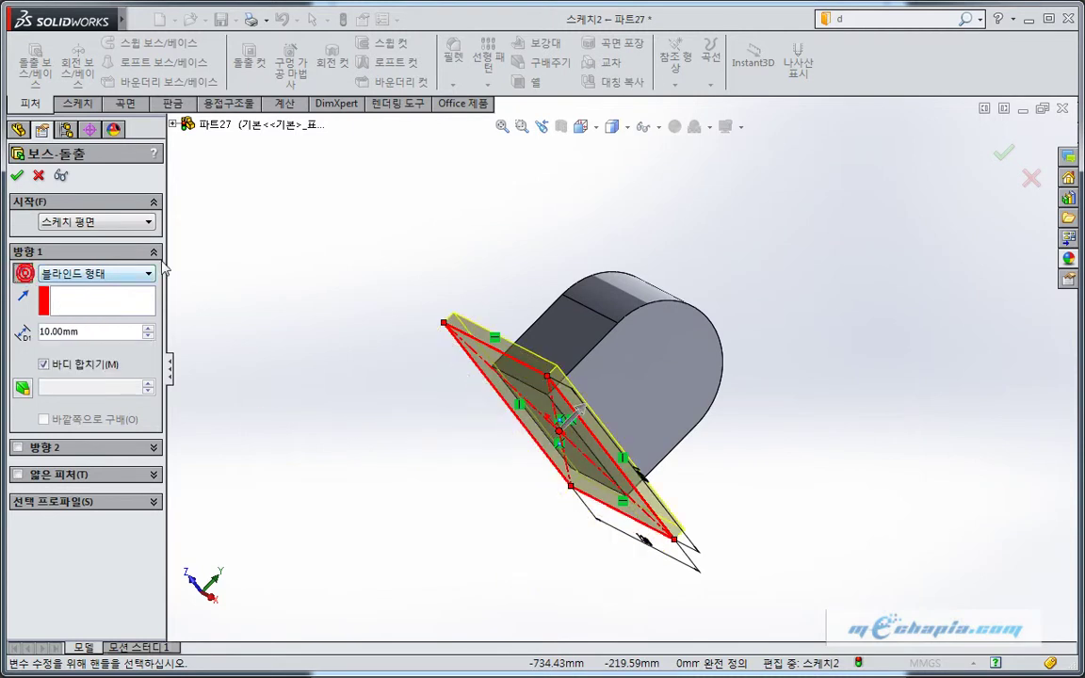
left_click(17, 175)
mouse_move(382, 339)
middle_mouse_down()
mouse_move(503, 491)
mouse_move(447, 552)
mouse_move(425, 513)
middle_mouse_up()
Briefly sketch on the Front plane viewed head-on, then orbit back and open Fillet at 10 mm
left_click(52, 241)
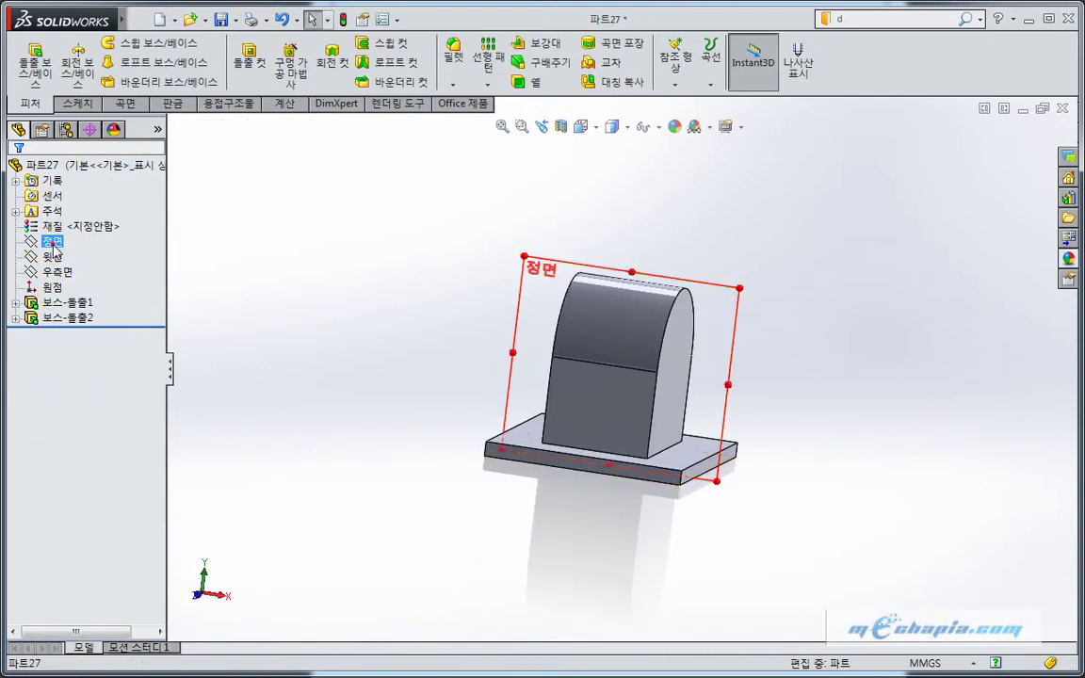
left_click(62, 218)
left_click(259, 292)
key("ctrl+8")
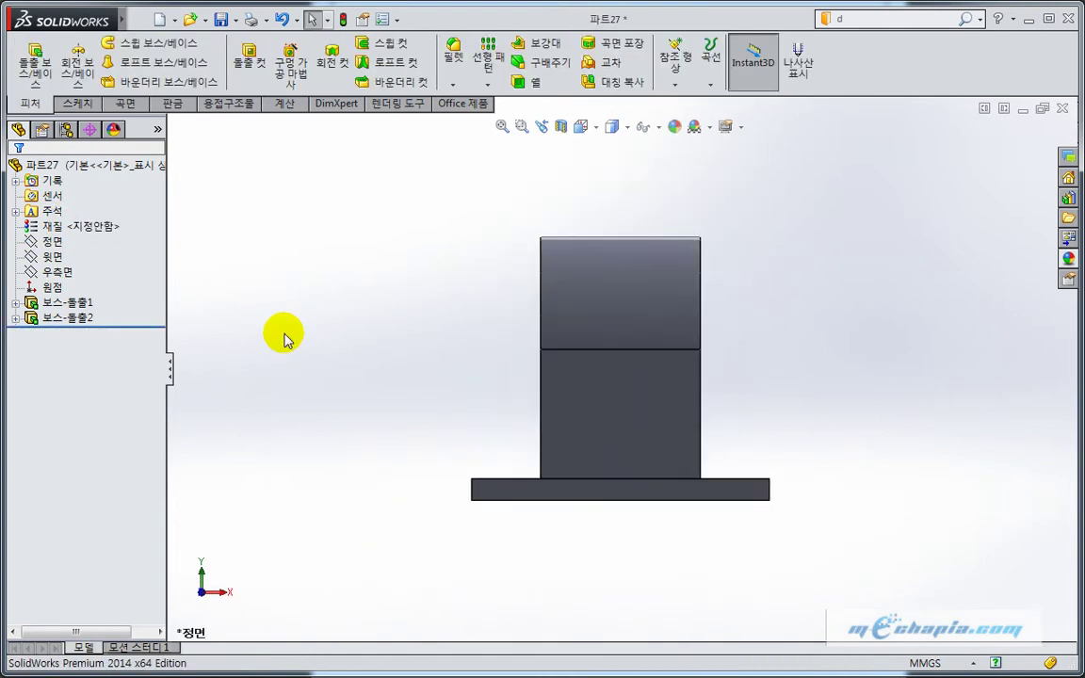
middle_click_drag(284, 334, 377, 395)
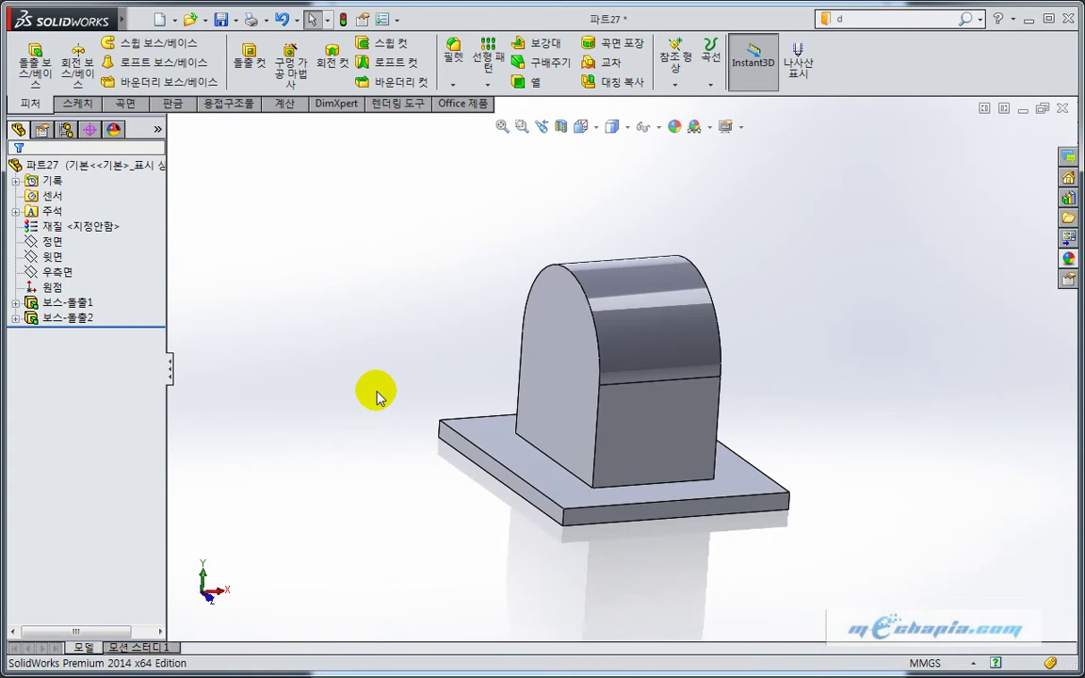
middle_click_drag(388, 407, 383, 399)
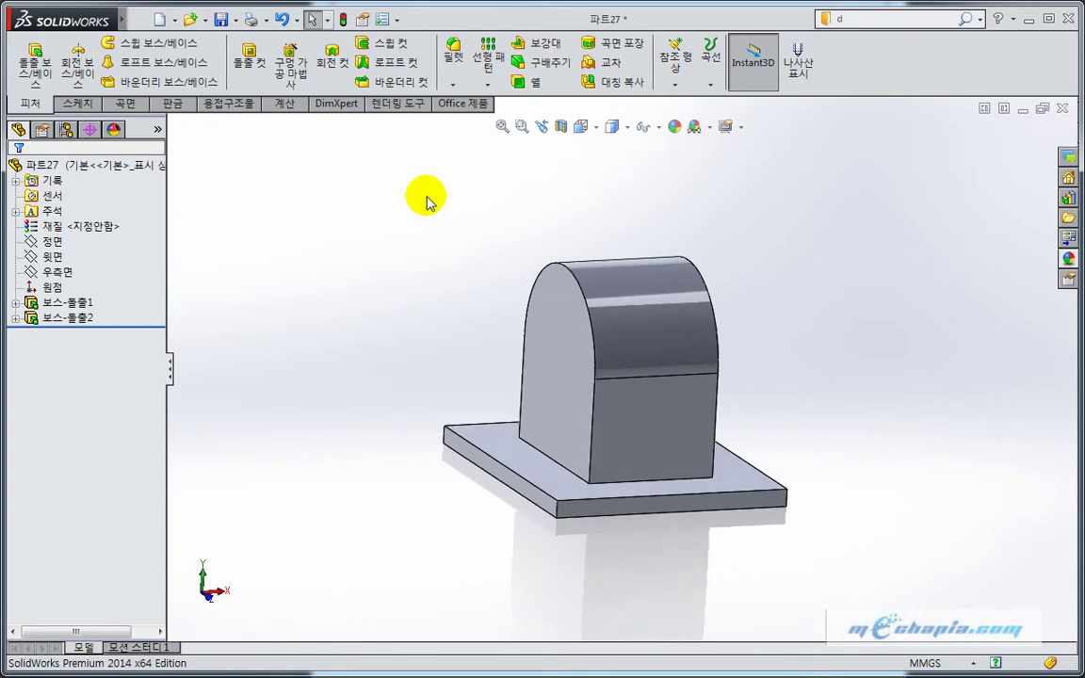
left_click(453, 52)
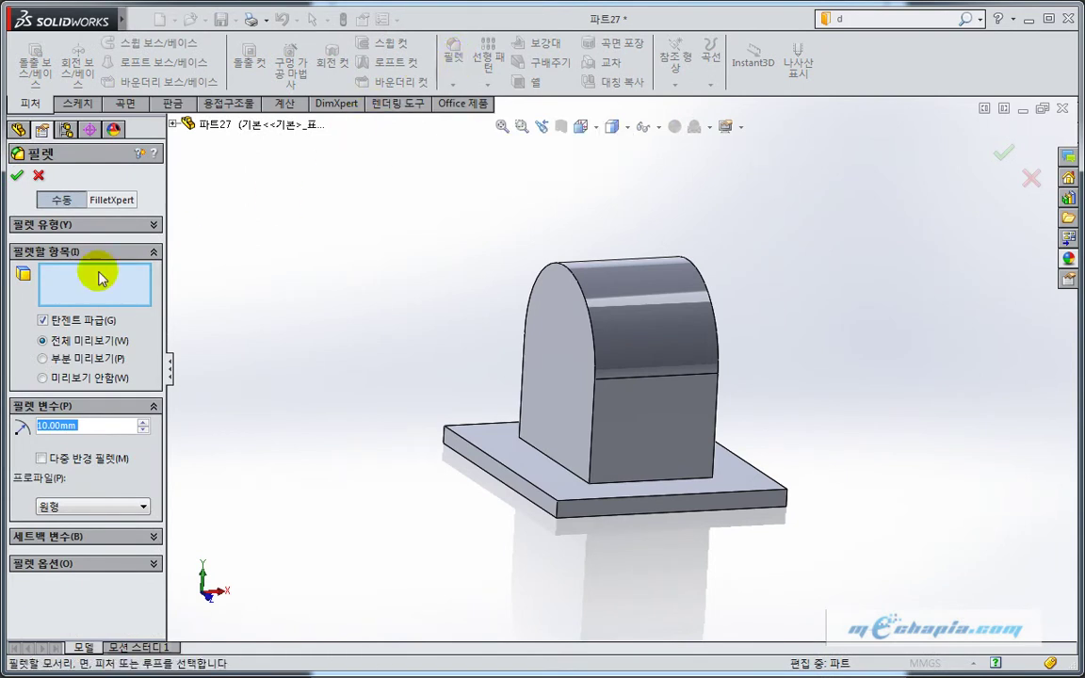
Fillet the front and back arched boss edges with a 16 mm radius
type("16")
key("Return")
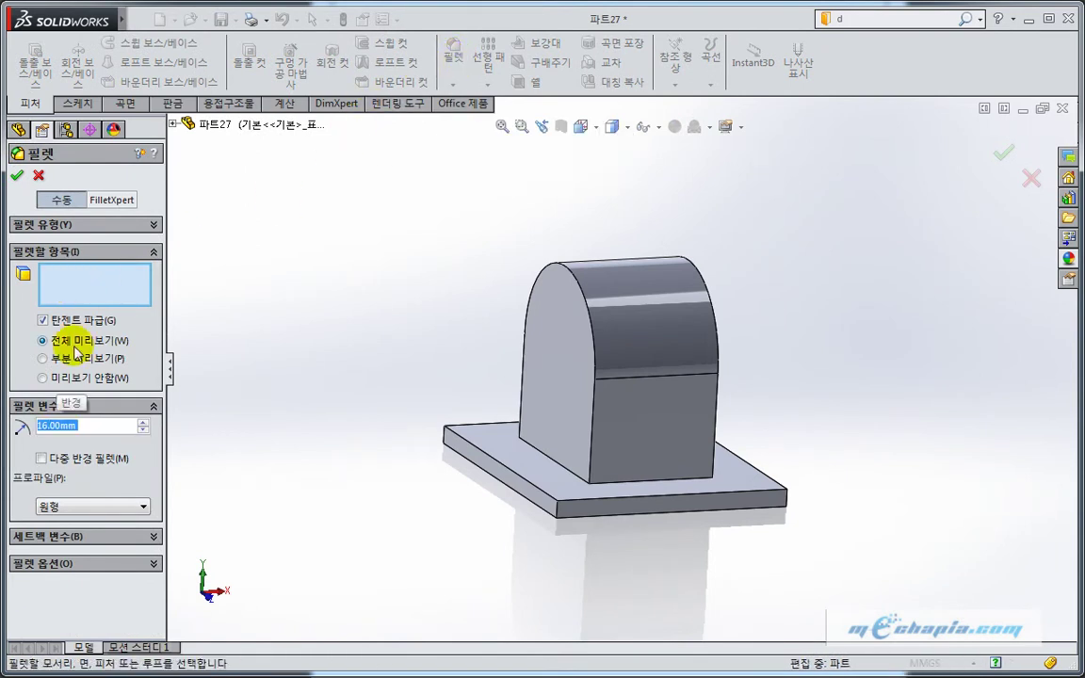
left_click(570, 275)
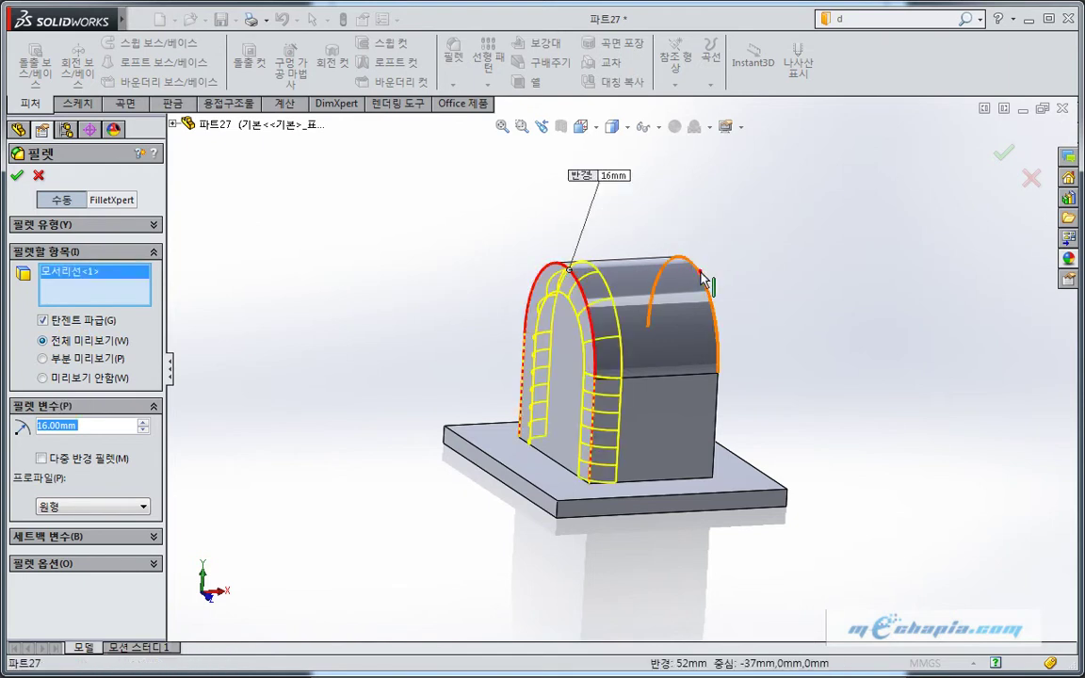
left_click(700, 276)
key("Return")
mouse_move(350, 454)
middle_mouse_down()
mouse_move(354, 419)
mouse_move(387, 369)
mouse_move(339, 453)
mouse_move(351, 416)
mouse_move(342, 381)
middle_mouse_up()
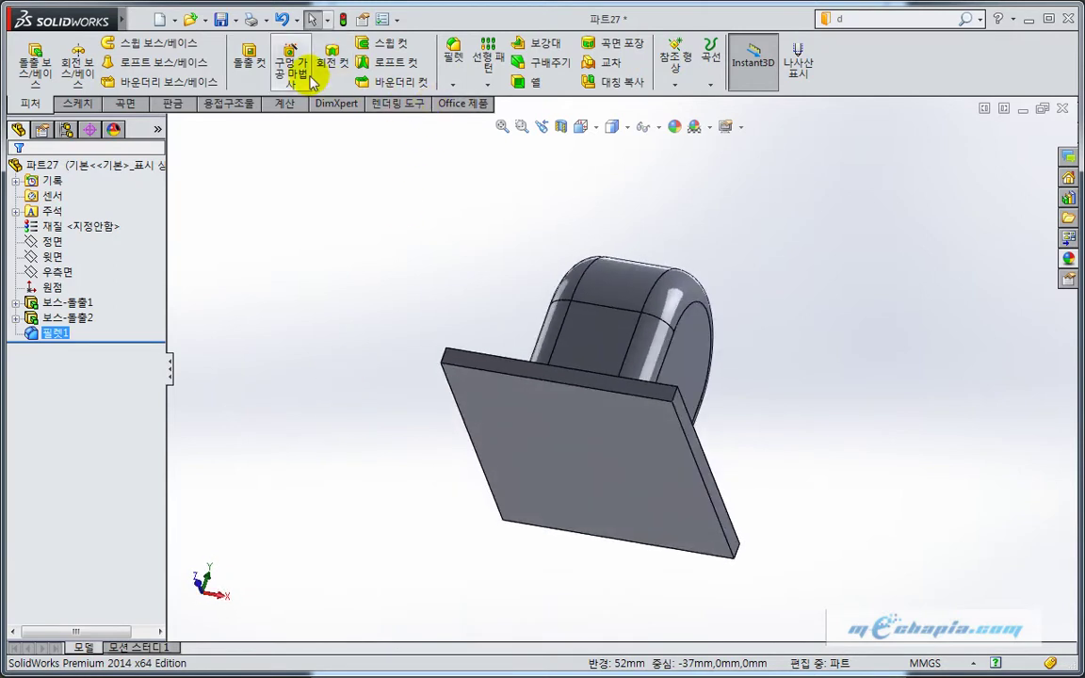
Shell the part to 10 mm walls, removing the plate's bottom face
left_click(530, 82)
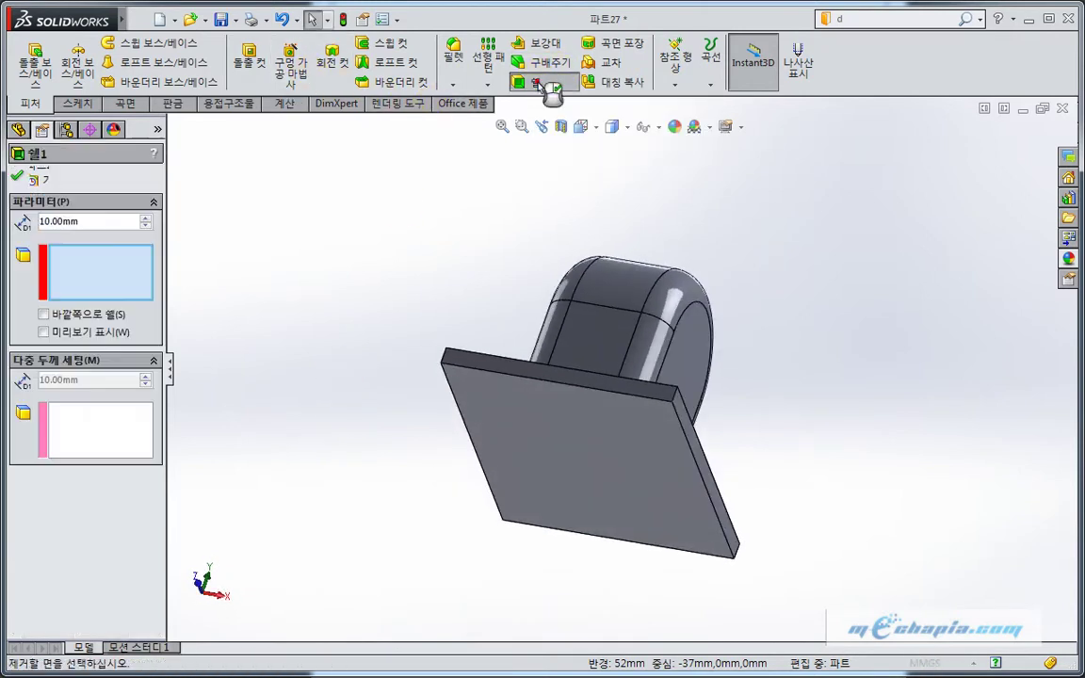
left_click(505, 452)
left_click(17, 175)
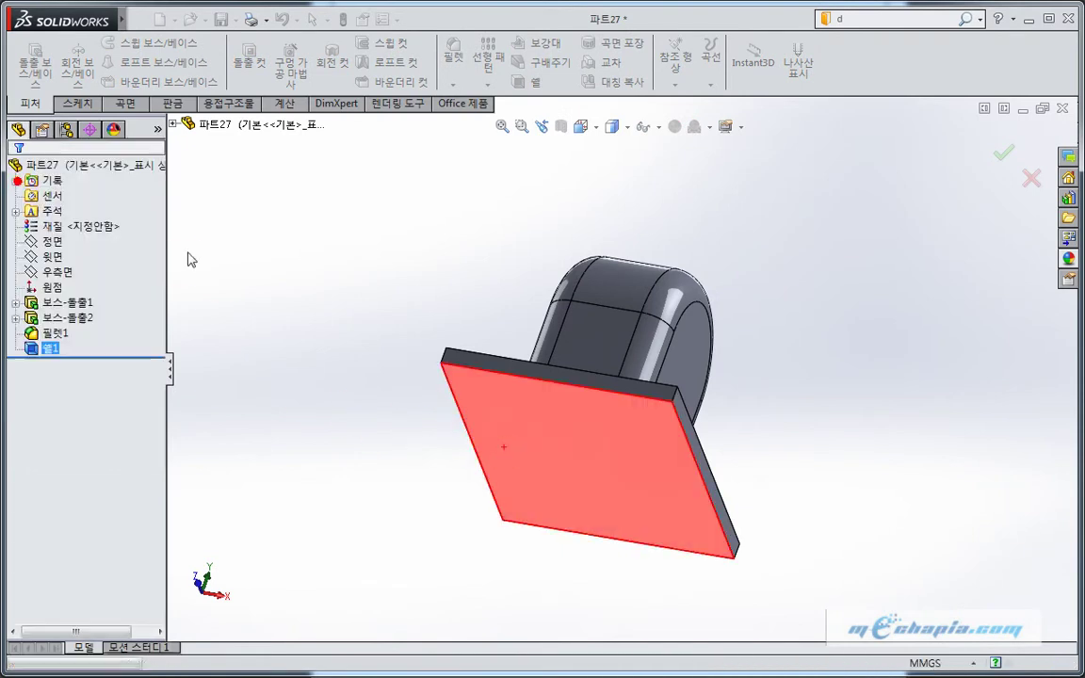
mouse_move(302, 312)
middle_mouse_down()
mouse_move(424, 290)
mouse_move(424, 521)
middle_mouse_up()
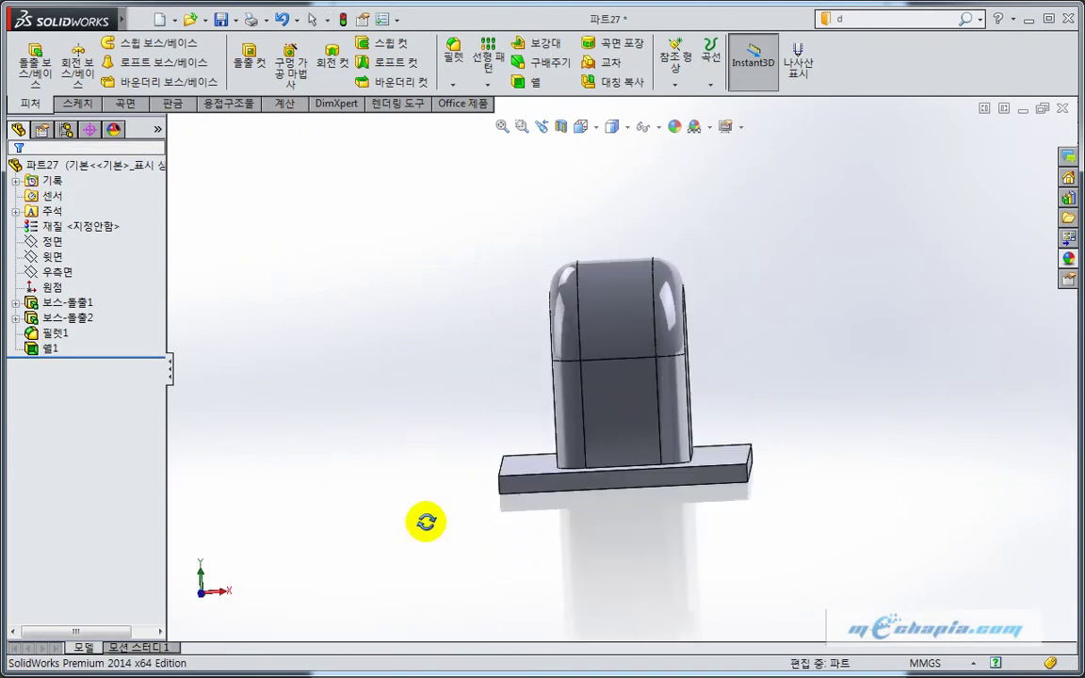
Start a sketch on the Front plane and switch the display to Hidden Lines Visible
left_click(54, 243)
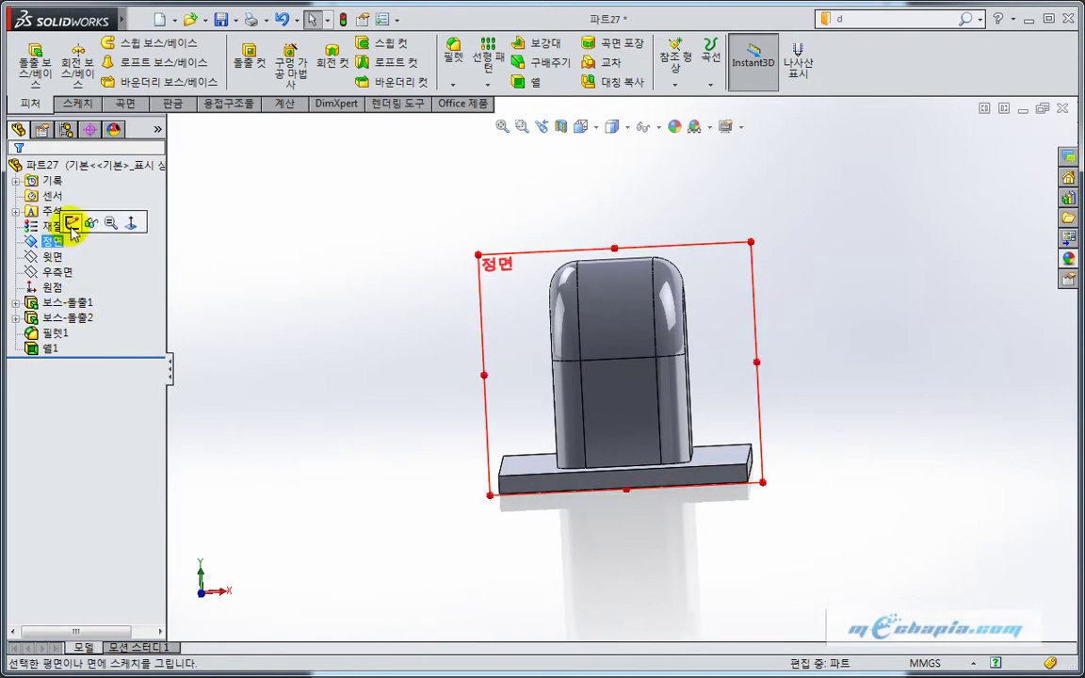
left_click(71, 223)
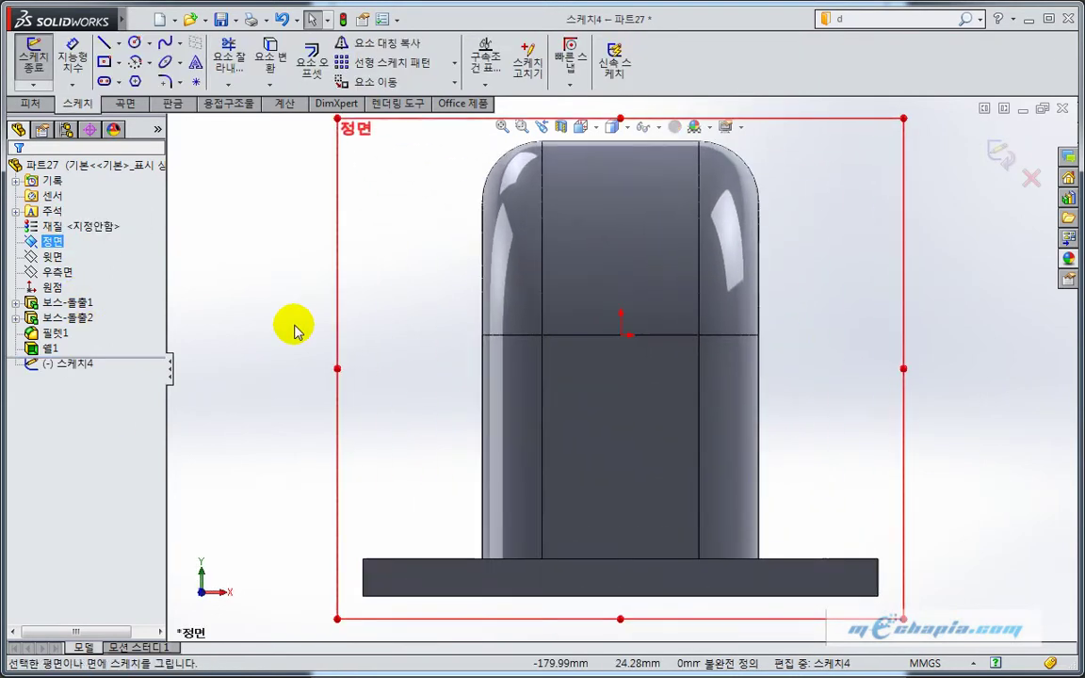
left_click(418, 326)
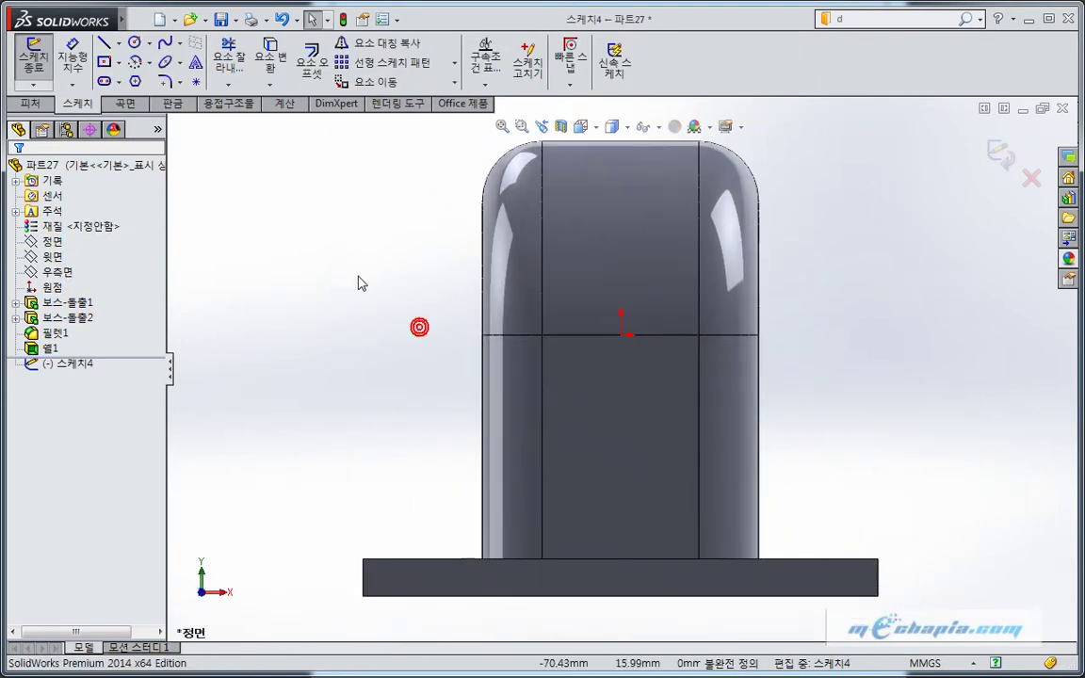
left_click(615, 126)
left_click(614, 242)
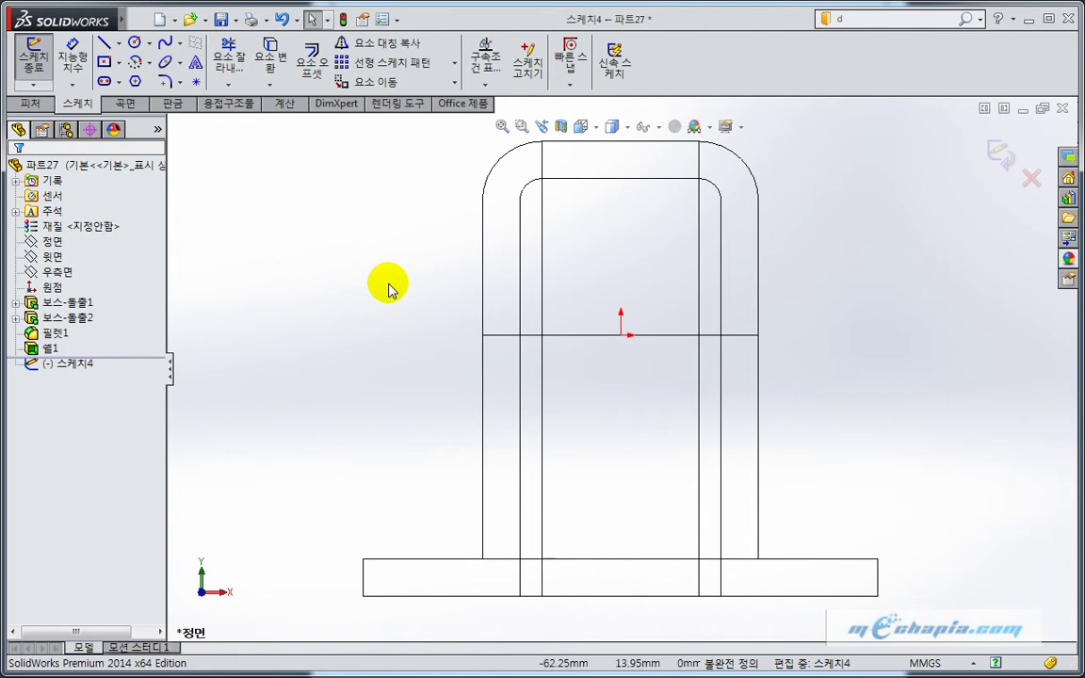
Draw a horizontal 48 mm centerline between the boss's inner walls
left_click(119, 44)
left_click(143, 70)
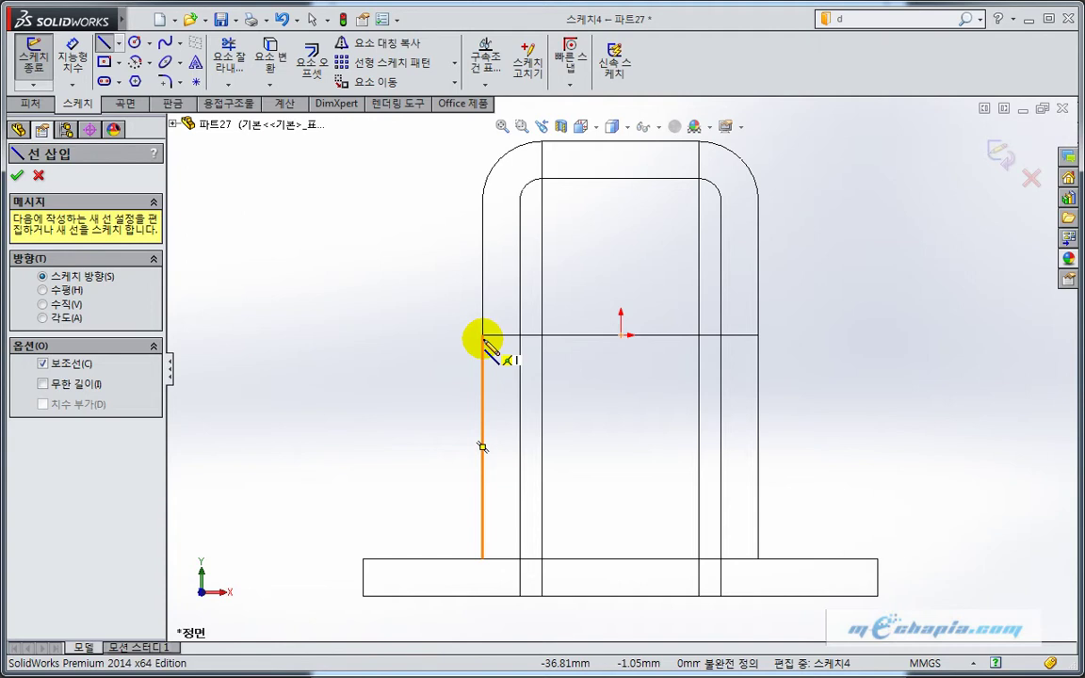
left_click(482, 336)
left_click(519, 336)
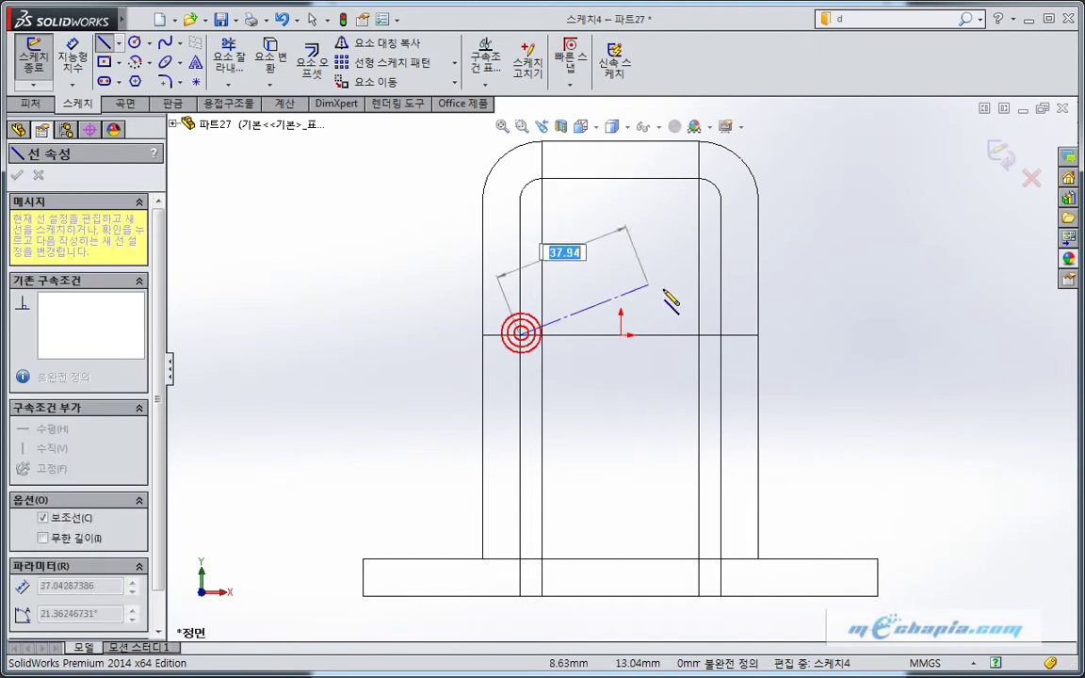
left_click(697, 335)
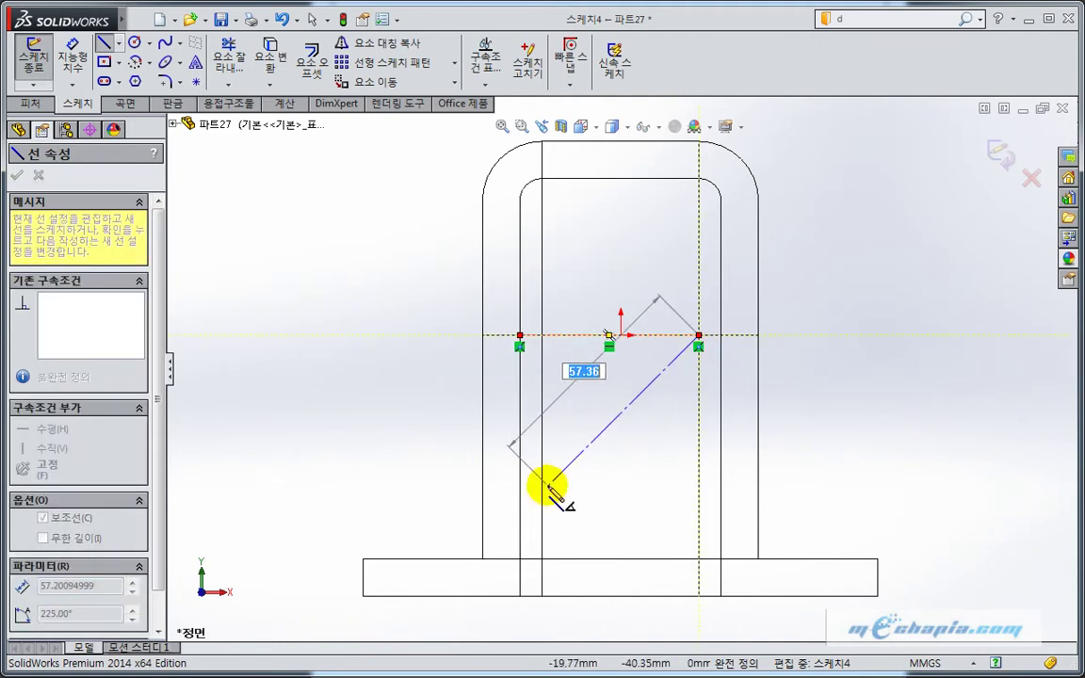
key("Escape")
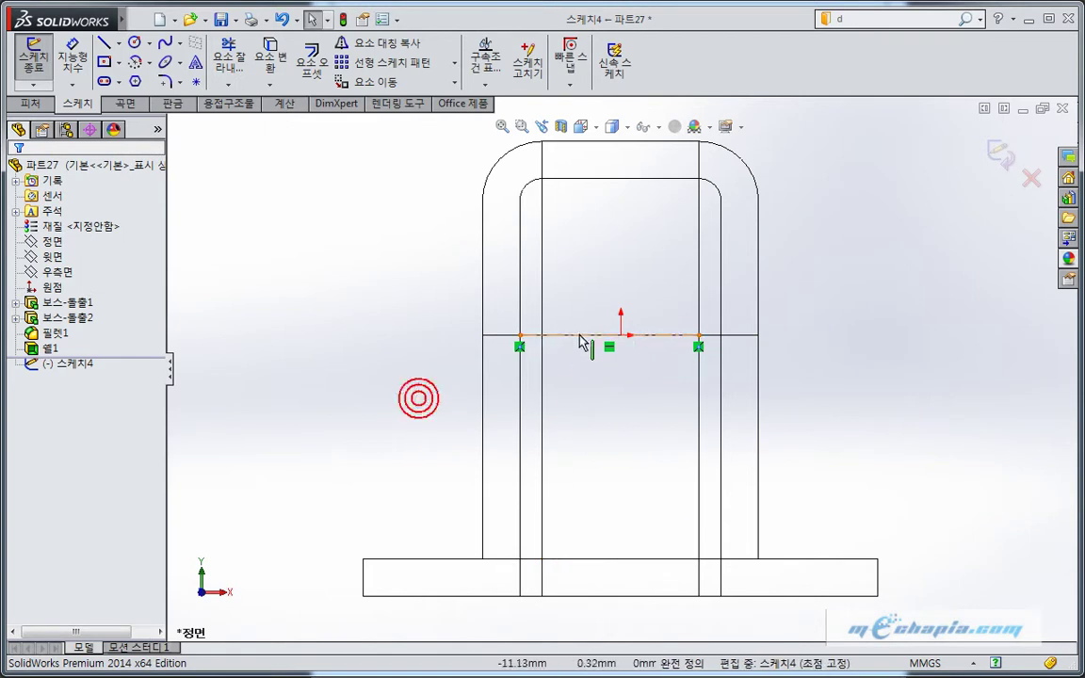
left_click(576, 336)
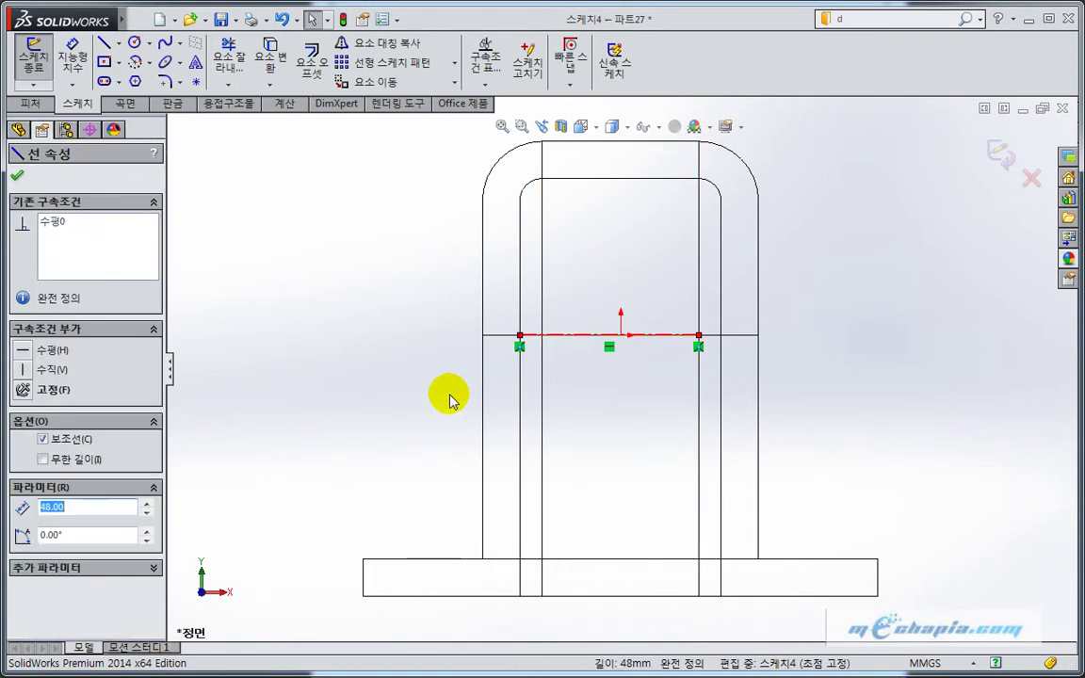
left_click(284, 223)
Draw a corner rectangle against the boss's left side and dimension its height 60 mm
left_click(119, 61)
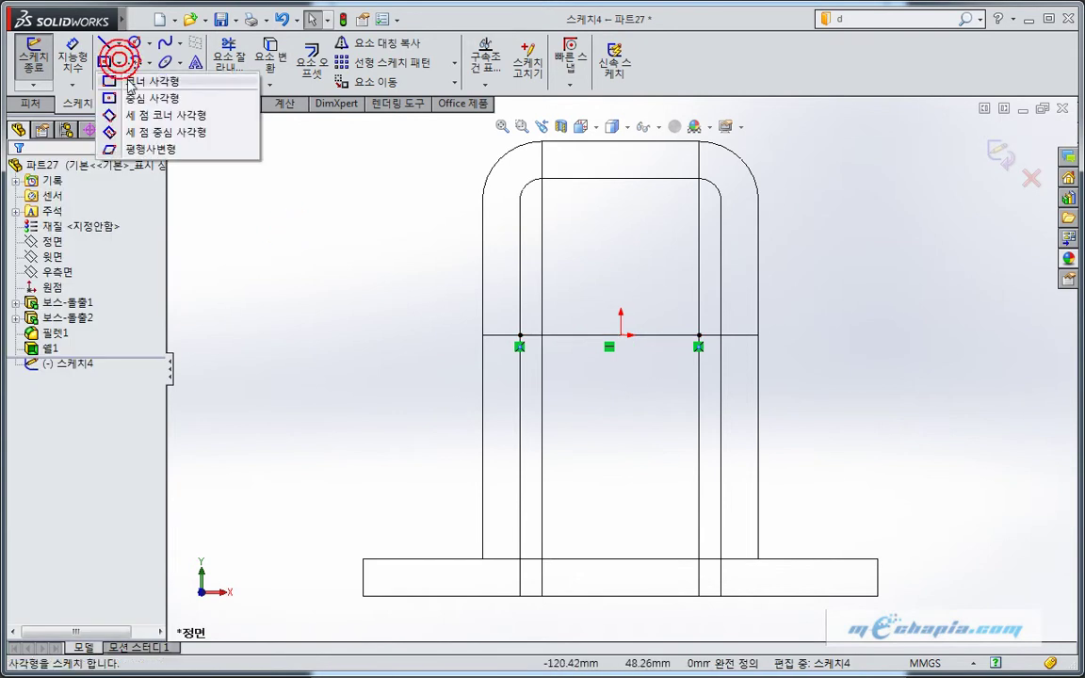
left_click(145, 80)
left_click_drag(482, 335, 436, 221)
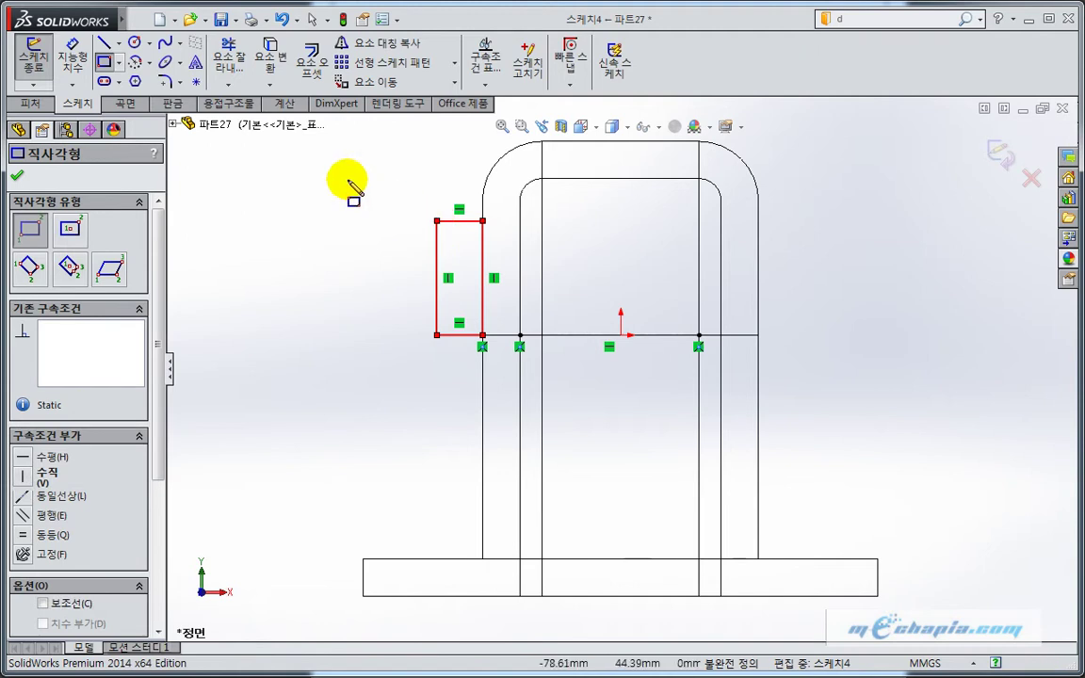
left_click(75, 56)
left_click(450, 224)
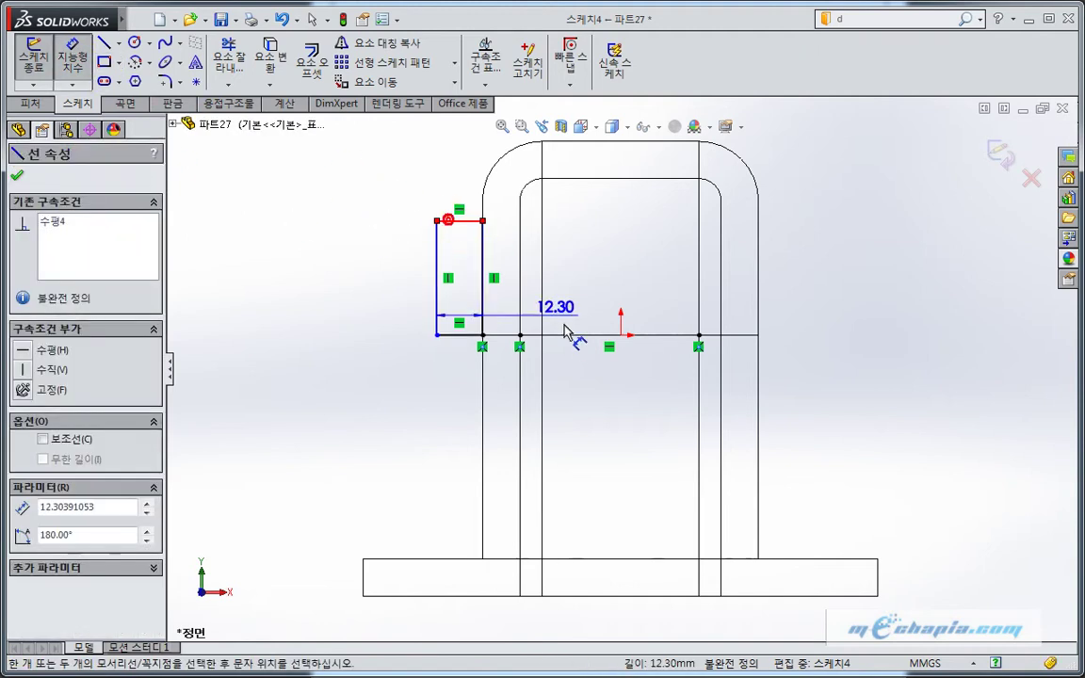
left_click(581, 336)
left_click(389, 383)
type("60")
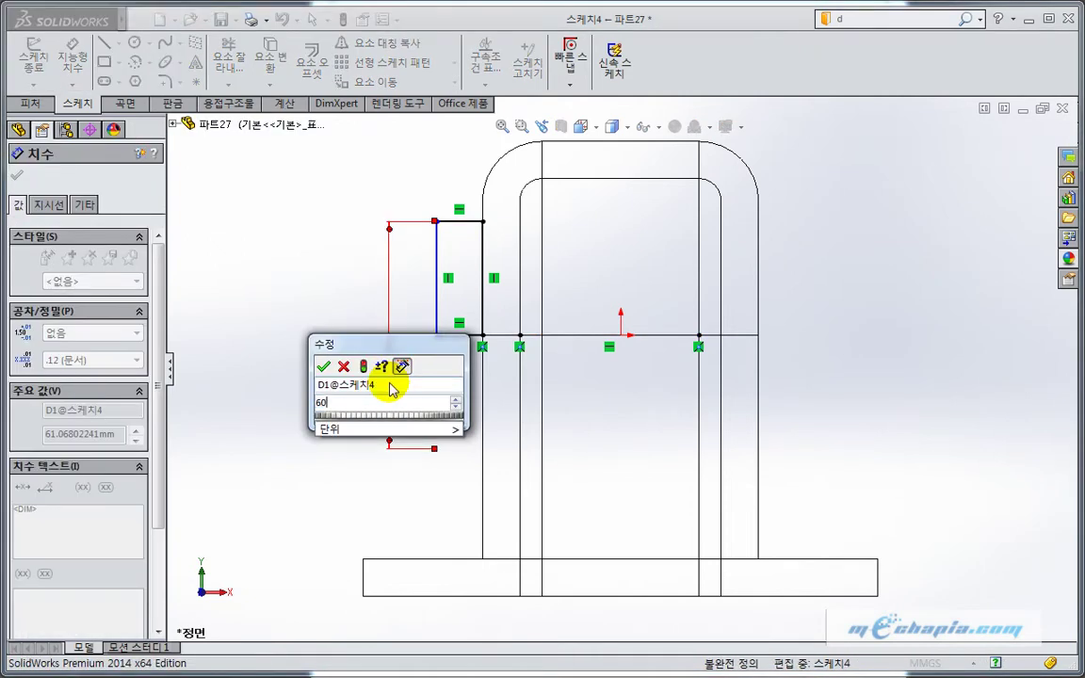
key("Return")
Dimension the rectangle's width to 10 mm
left_click(445, 223)
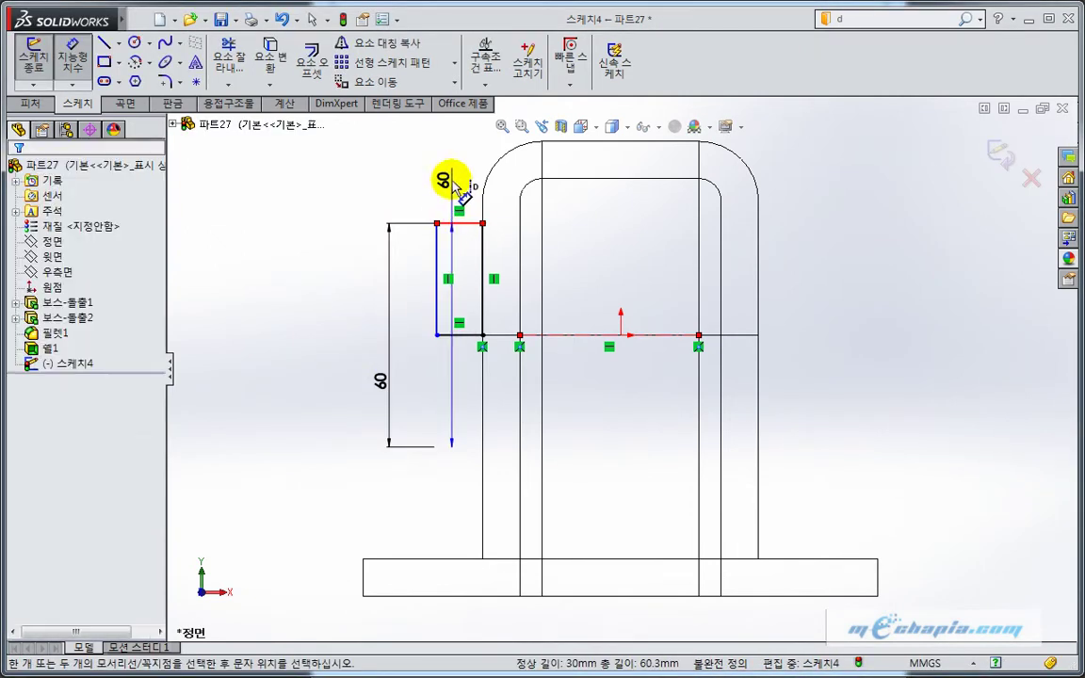
left_click(457, 194)
type("10")
key("Return")
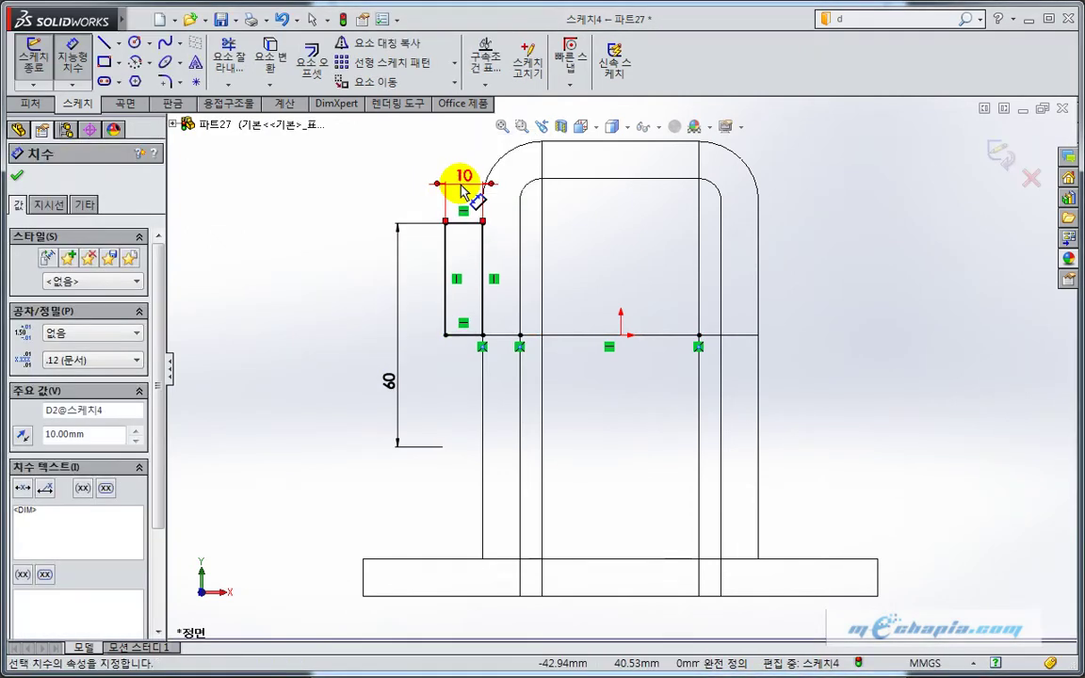
scroll(527, 250, "down", 2)
scroll(470, 249, "down", 1)
Draw a stepped line profile from the rectangle across to the boss's inner wall and base
key("Escape")
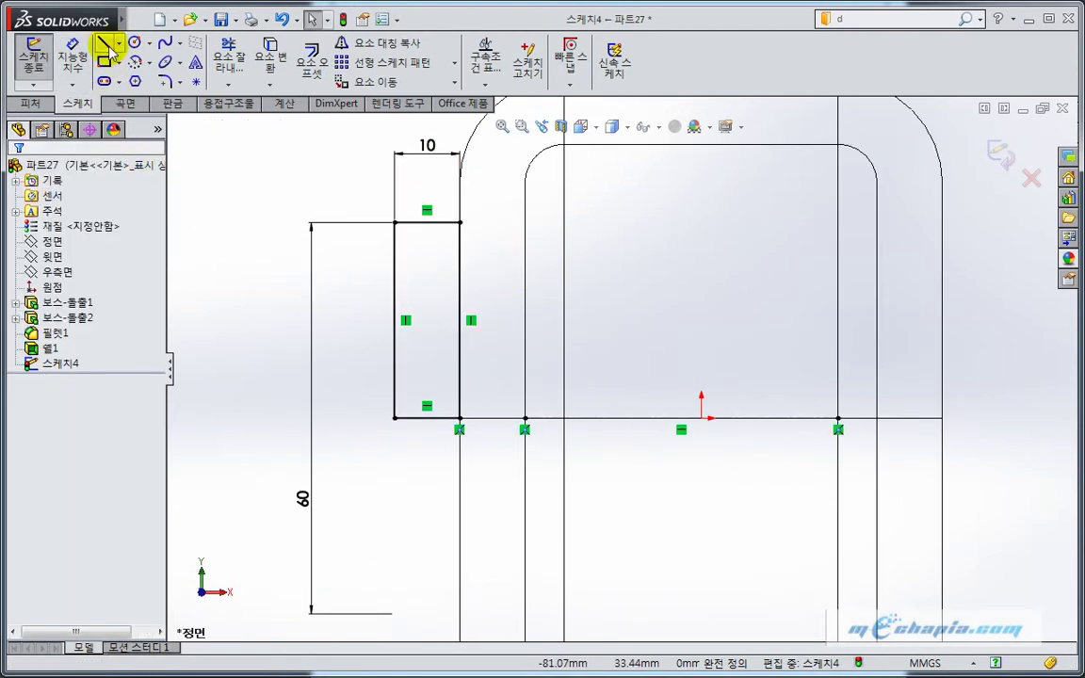
left_click(104, 43)
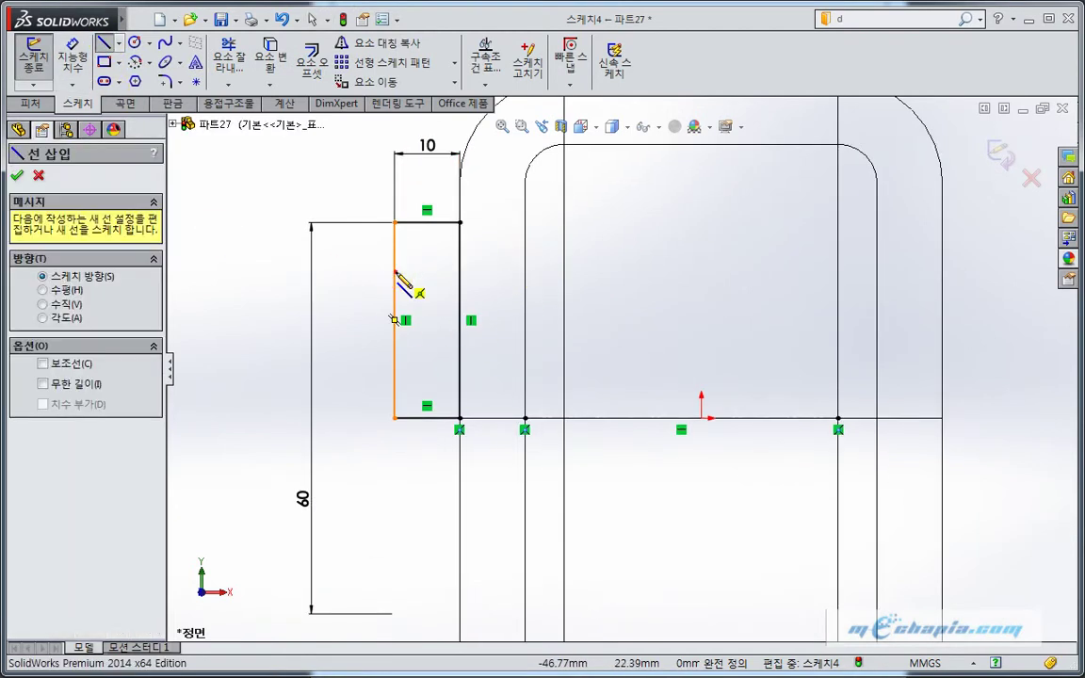
left_click(395, 272)
left_click(496, 272)
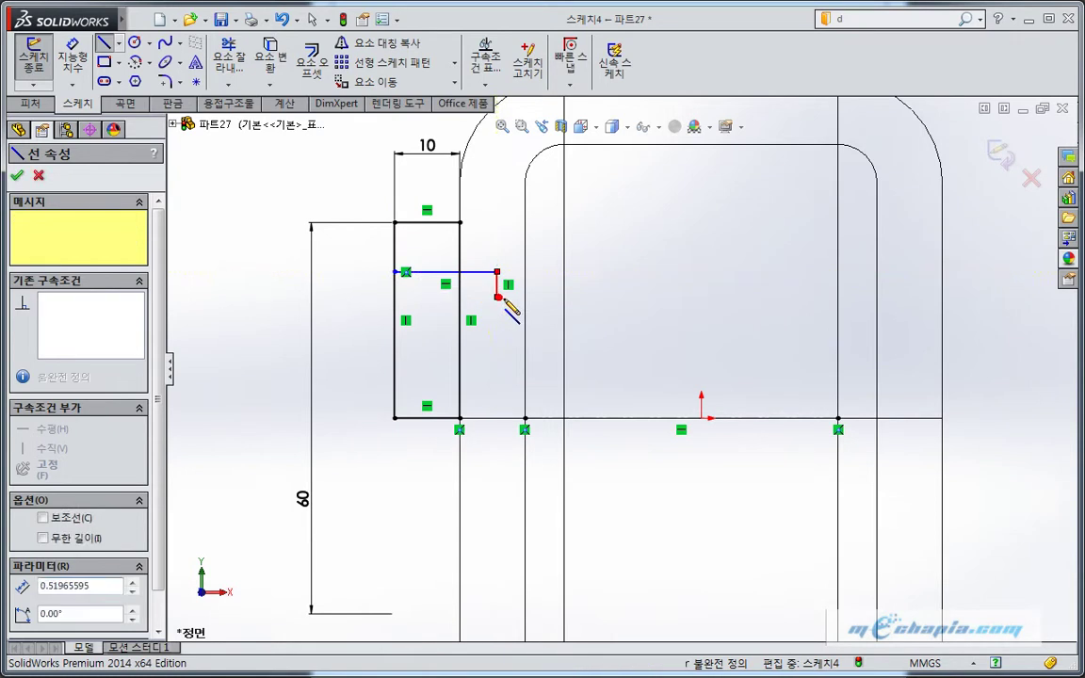
left_click(524, 297)
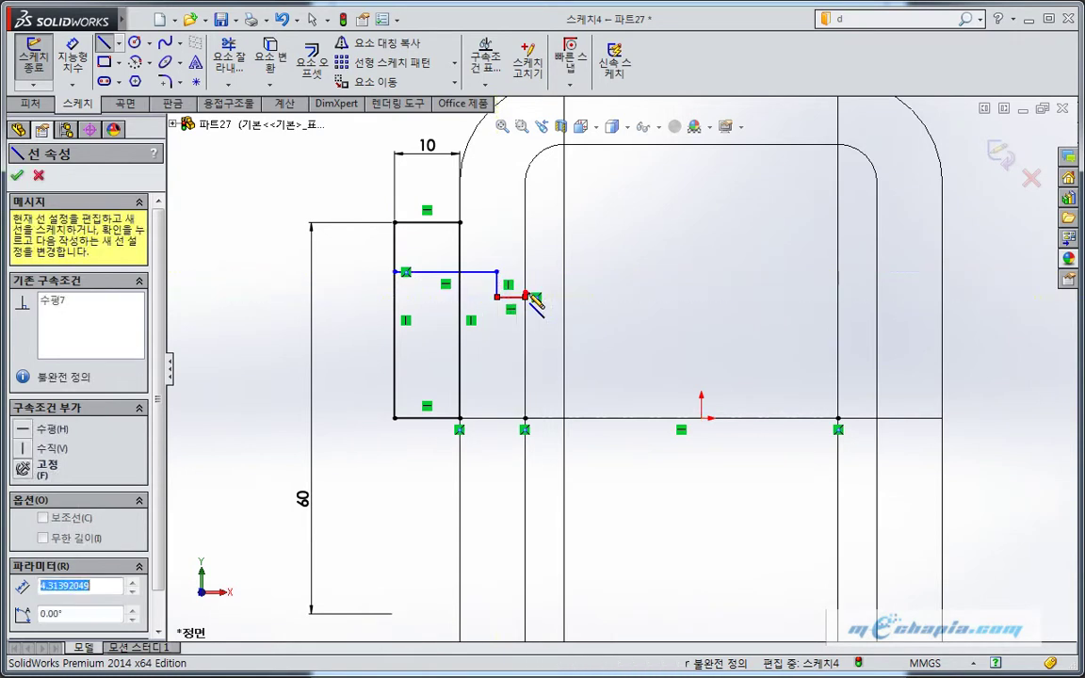
left_click(525, 418)
left_click(460, 418)
key("Escape")
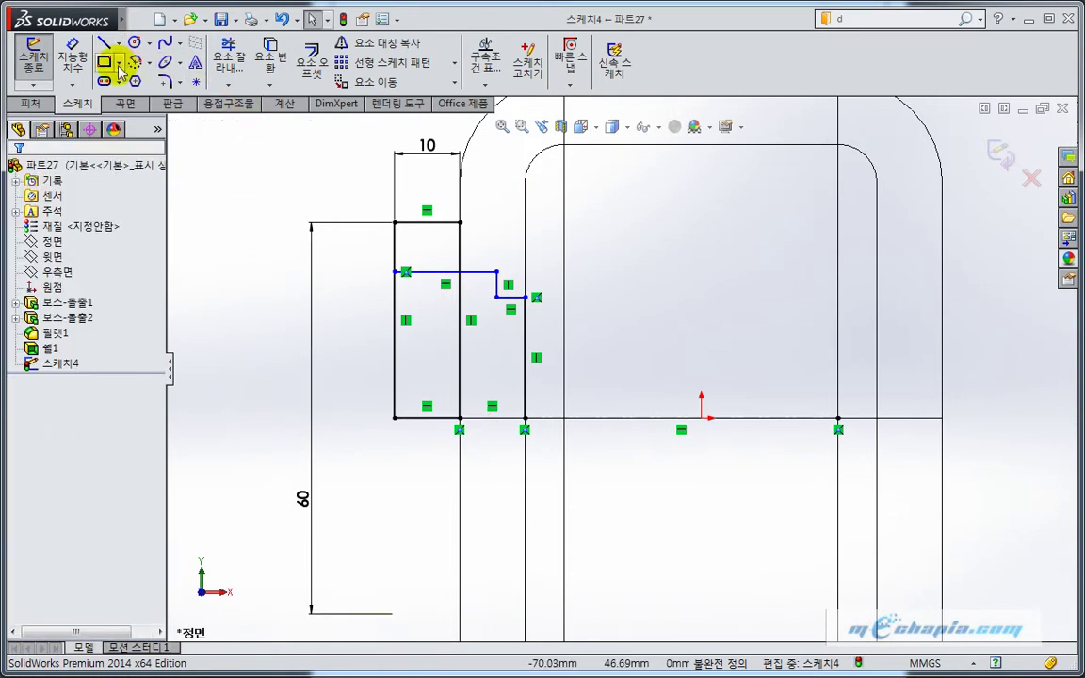
Dimension the step's height 36 mm and the upper horizontal line's height 42 mm
left_click(70, 55)
left_click(511, 298)
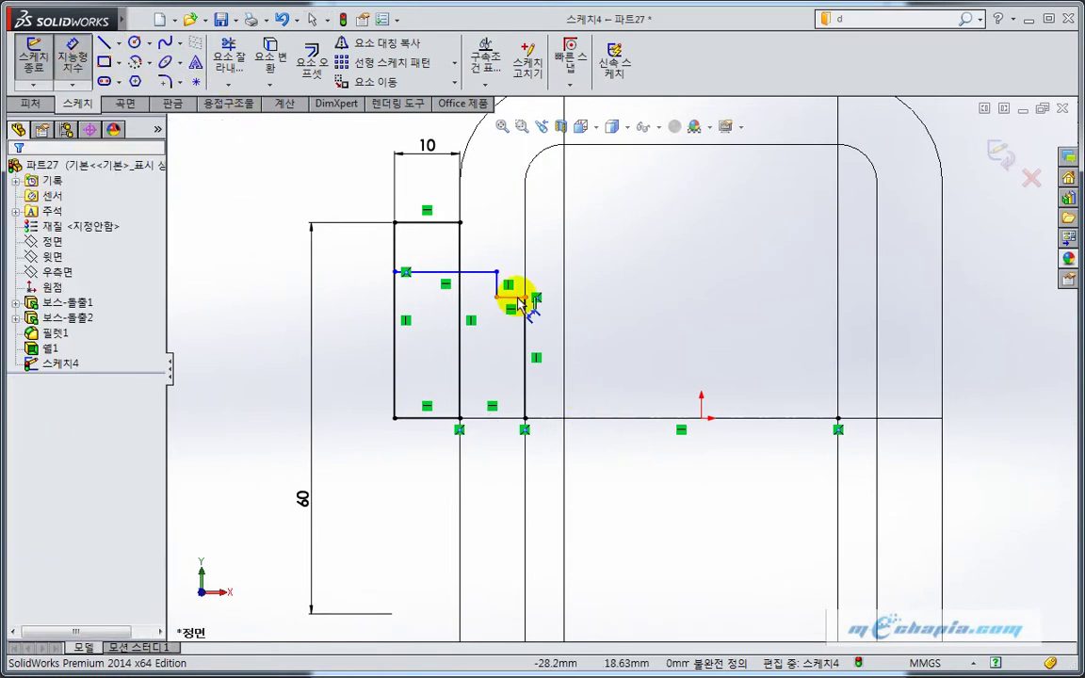
left_click(617, 419)
left_click(619, 435)
type("36")
key("Return")
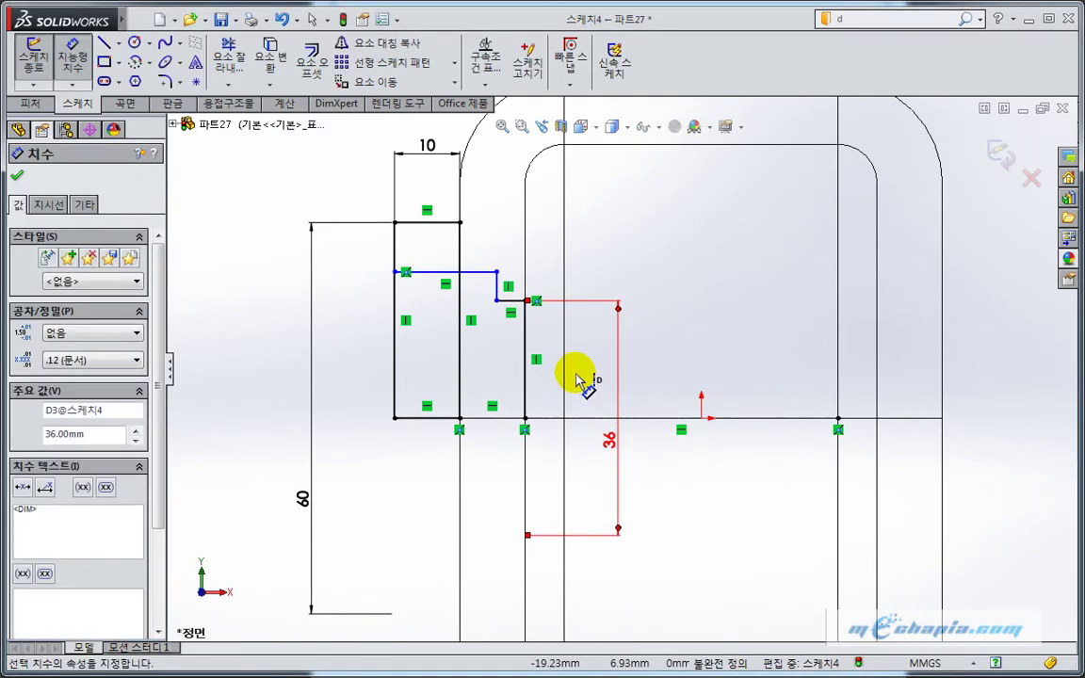
left_click(470, 272)
left_click(351, 428)
type("42")
key("Return")
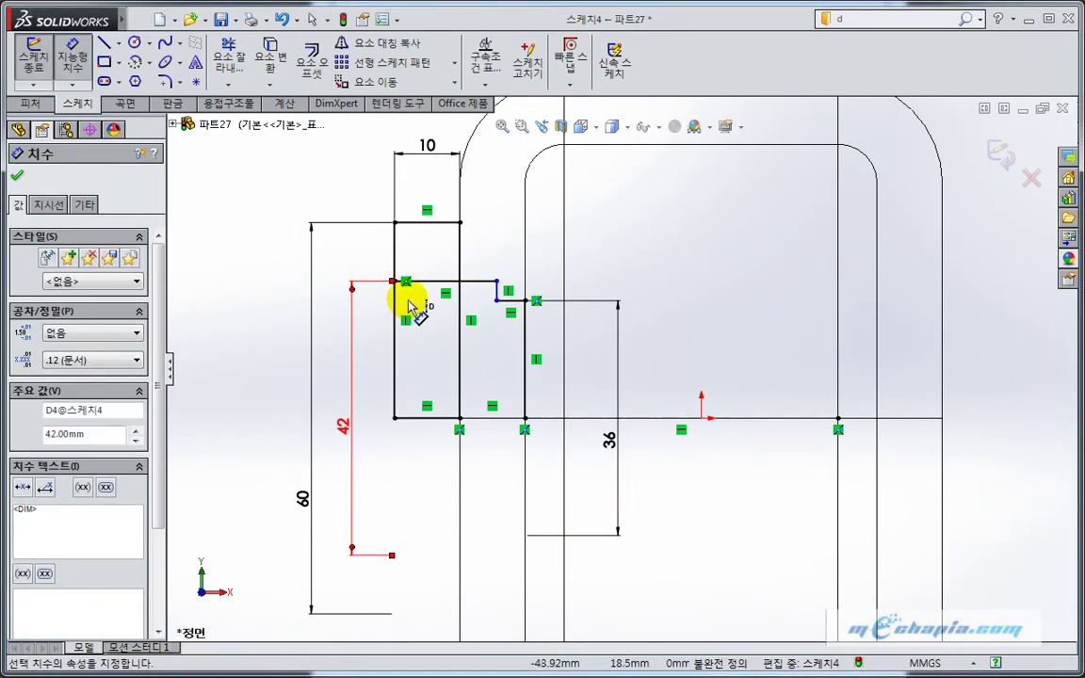
Dimension the short step segment to 5 mm, fully defining the sketch
left_click(497, 292)
left_click(513, 268)
type("5")
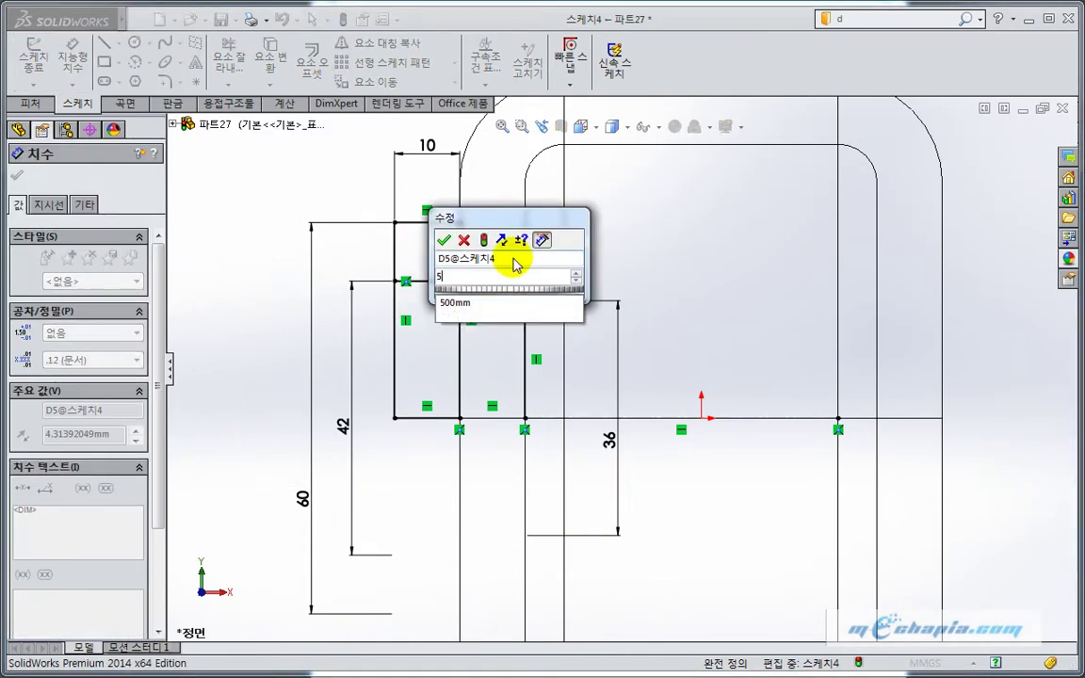
key("Return")
key("Escape")
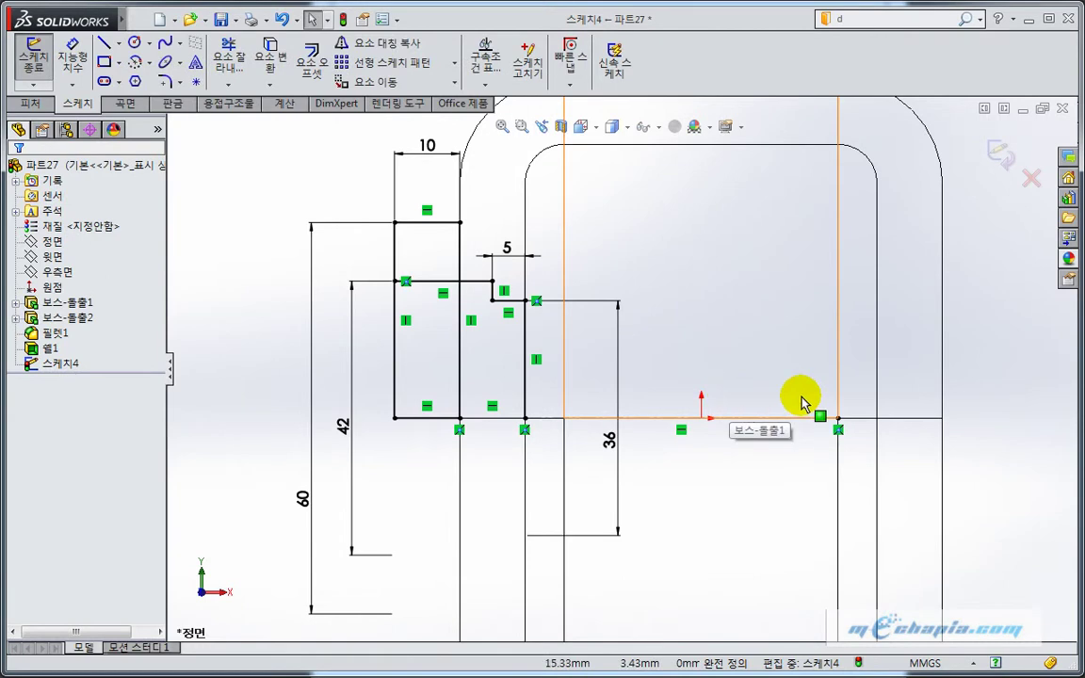
middle_click_drag(799, 394, 692, 431, "ctrl")
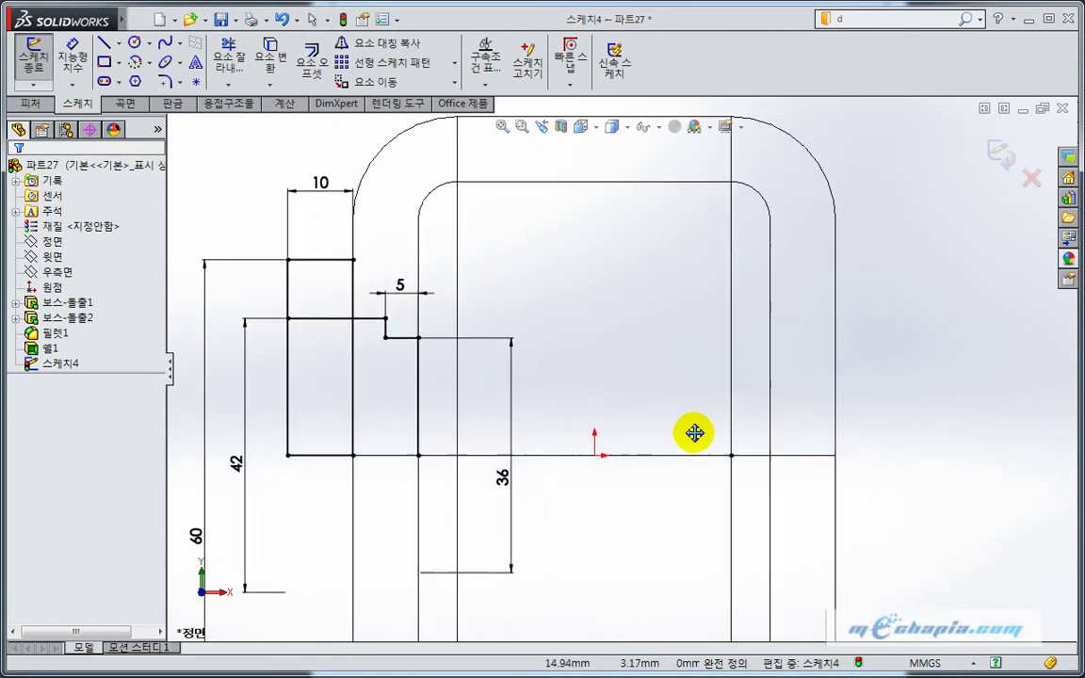
Draw a corner rectangle about 30 high at the right base corner
left_click(105, 43)
left_click(104, 61)
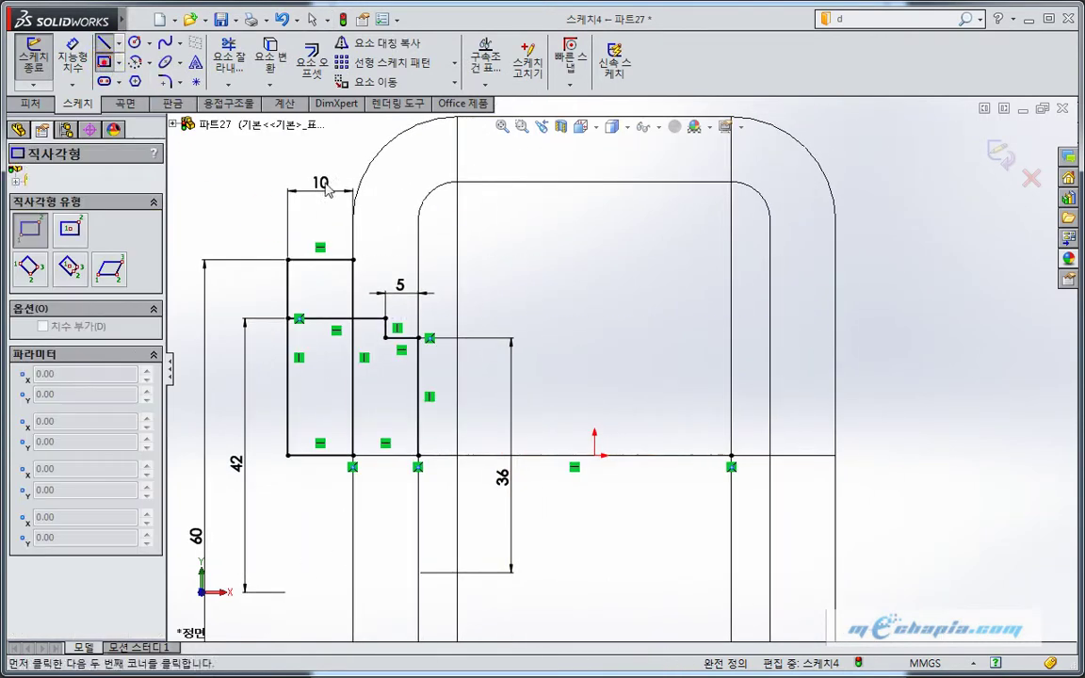
left_click(834, 457)
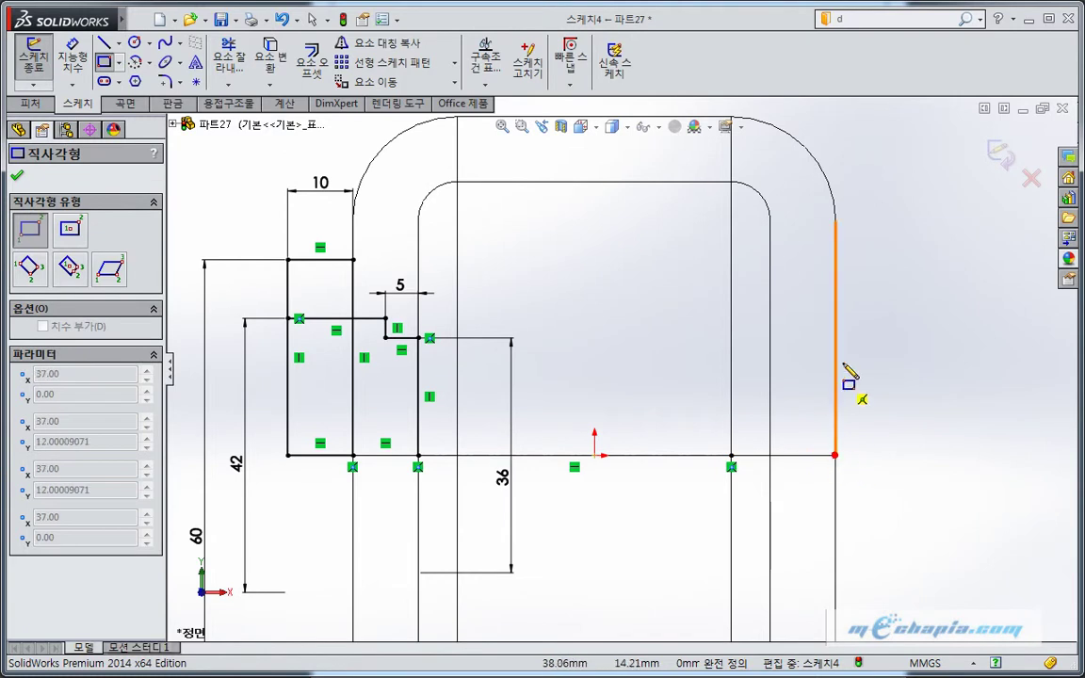
left_click(914, 260)
key("Escape")
left_click(868, 313)
Make the right rectangle's top and outer vertical edges equal to the left rectangle's
left_click(867, 262)
left_click(321, 260, "ctrl")
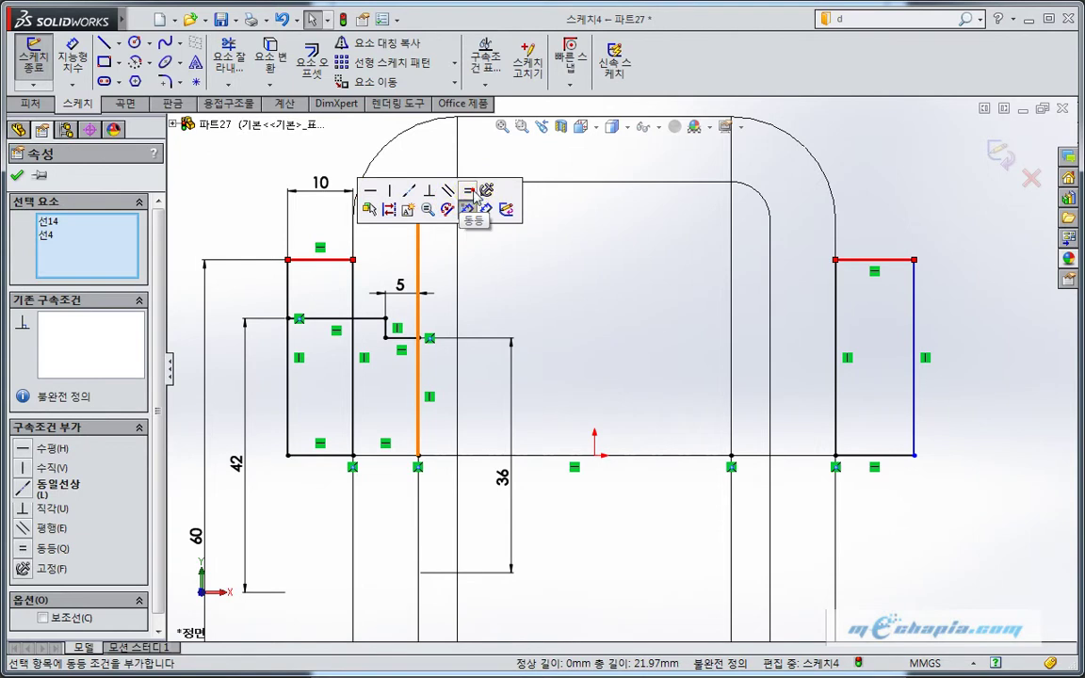
left_click(467, 190)
left_click(288, 292)
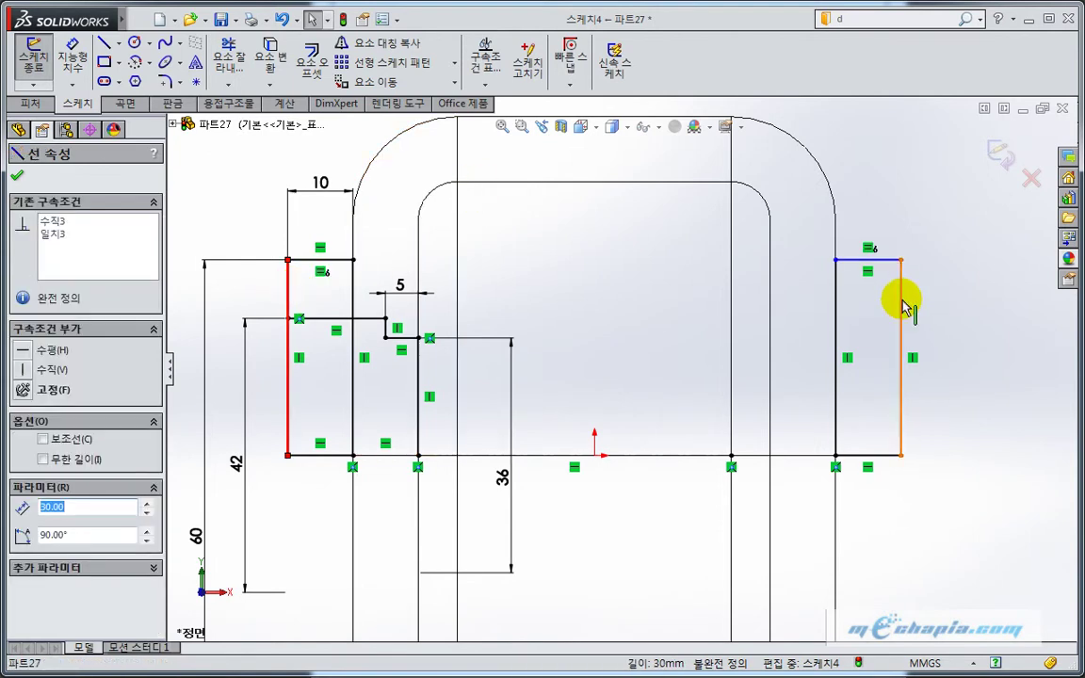
left_click(901, 306, "ctrl")
left_click(937, 212)
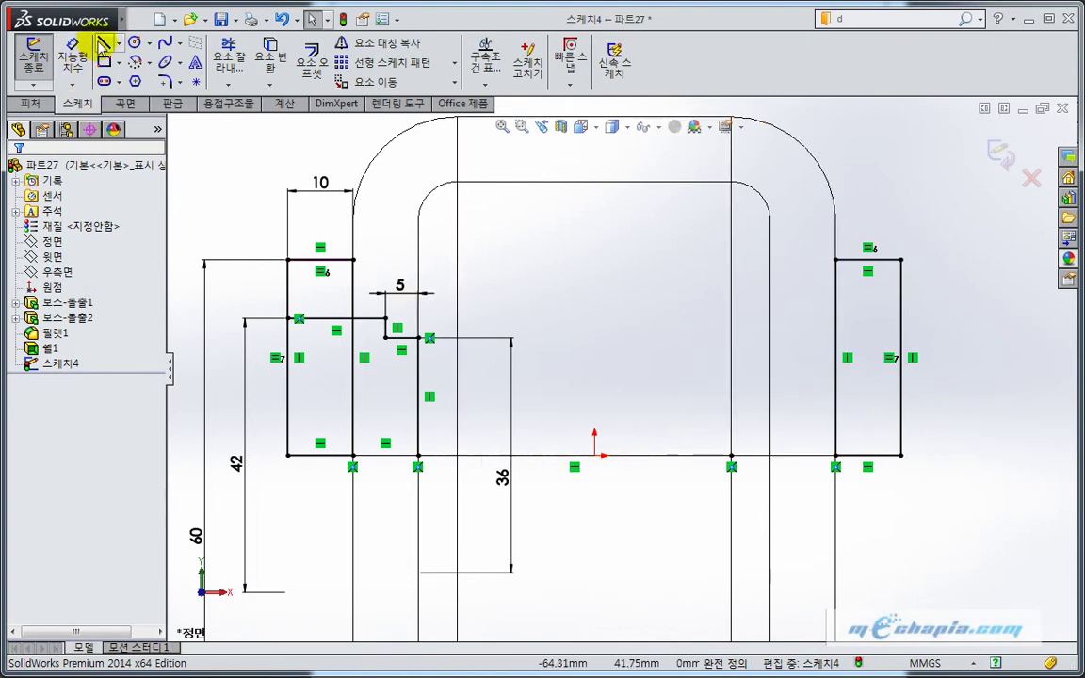
Draw a short horizontal line on the right inner edge, then undo it
left_click(103, 43)
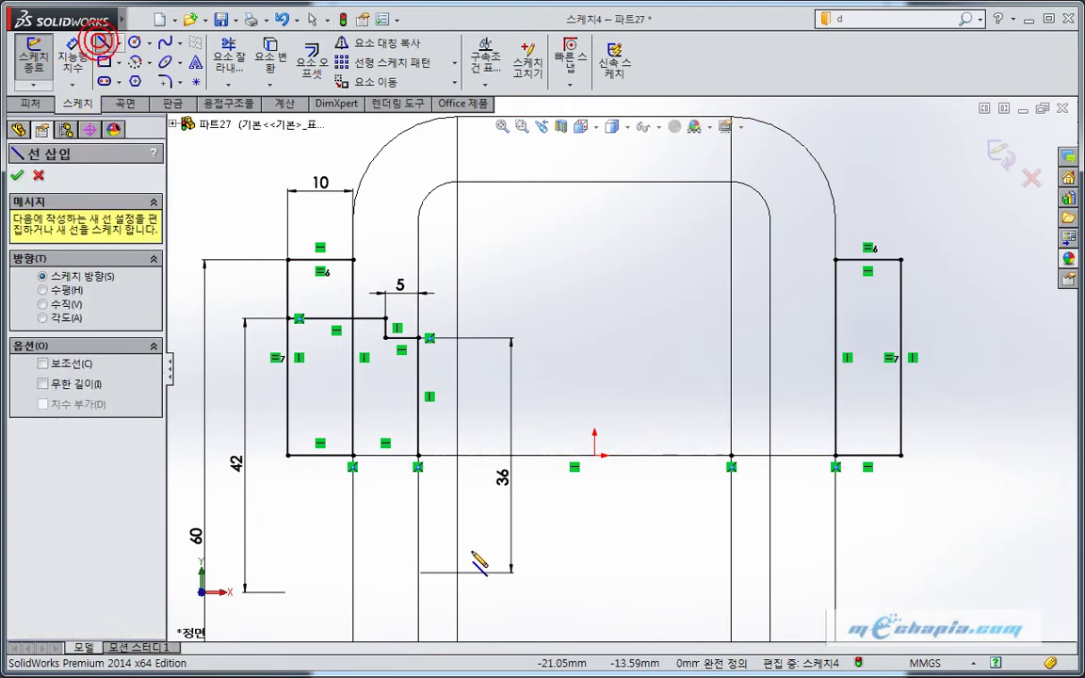
left_click(769, 338)
left_click(805, 337)
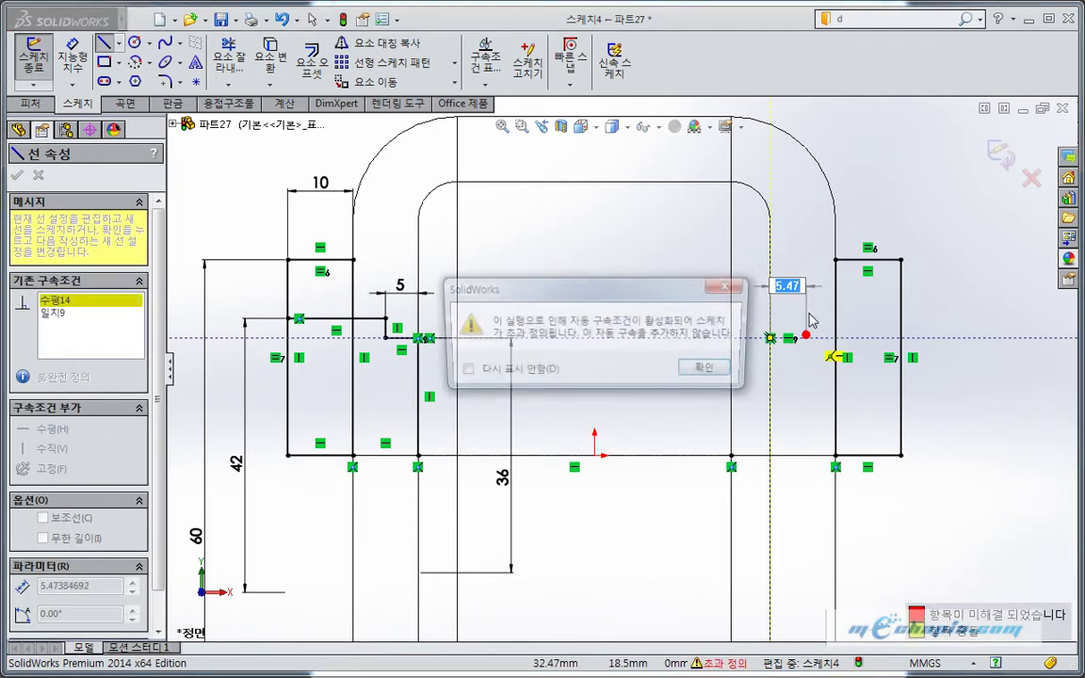
left_click(710, 370)
key("Escape")
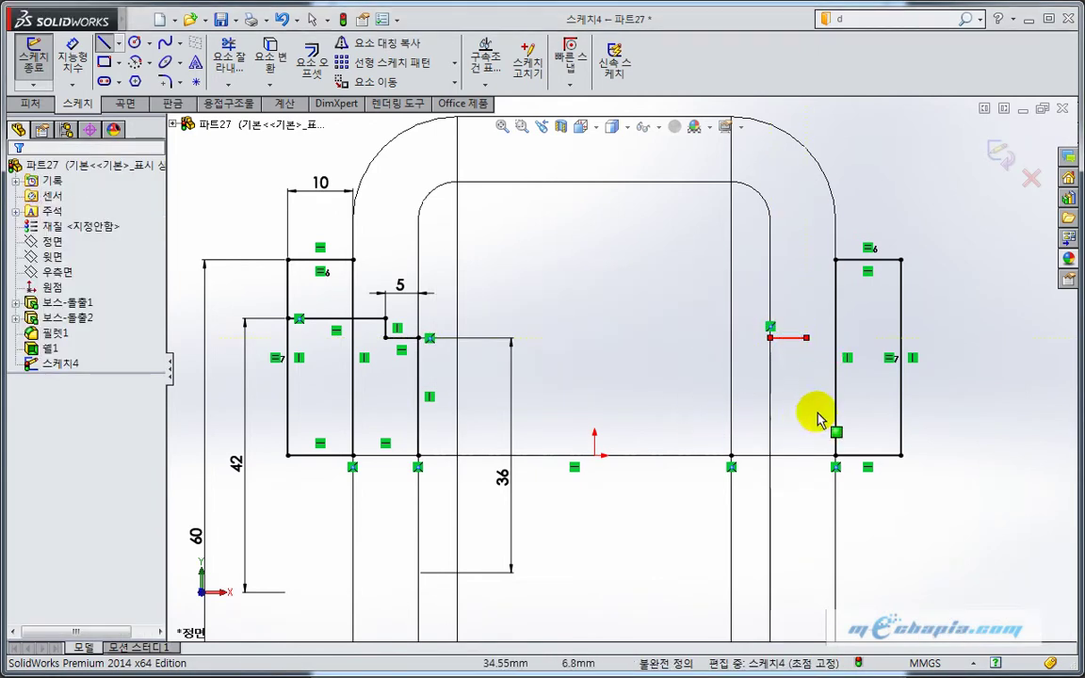
key("ctrl+z")
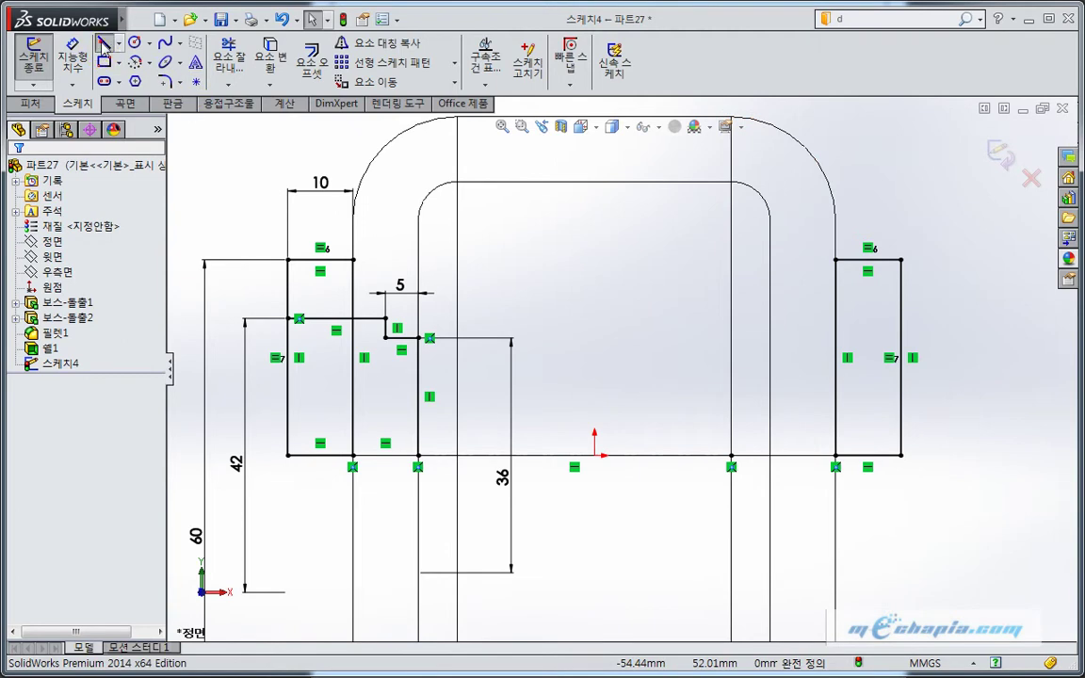
Draw the right step profile from the inner edge across to the rectangle
left_click(103, 44)
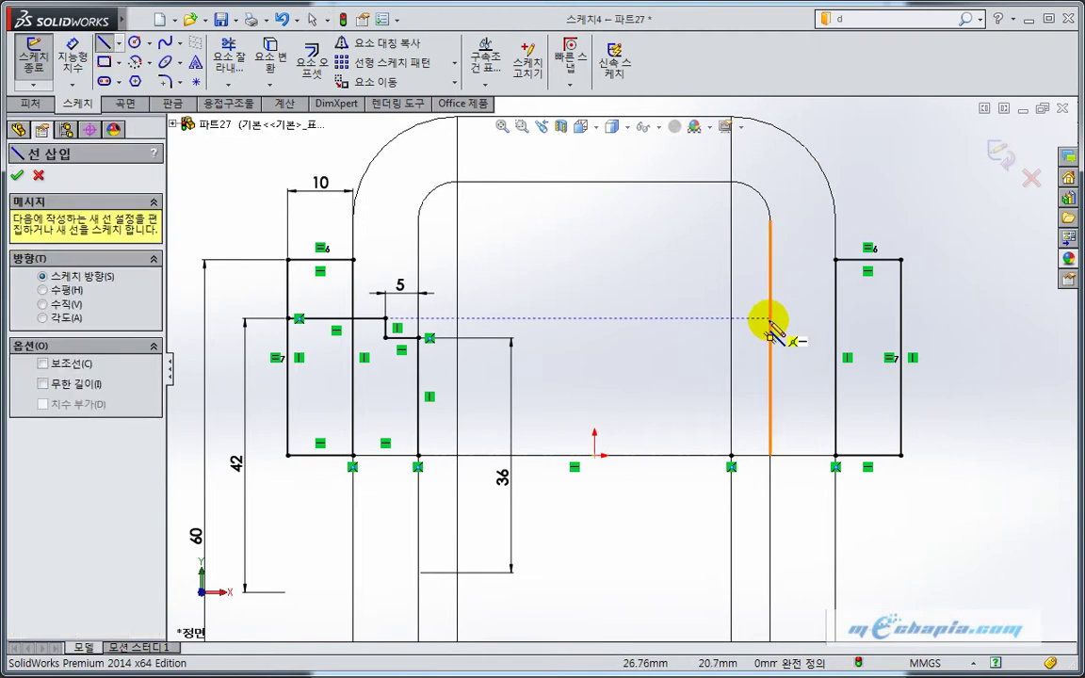
left_click(769, 337)
left_click(769, 363)
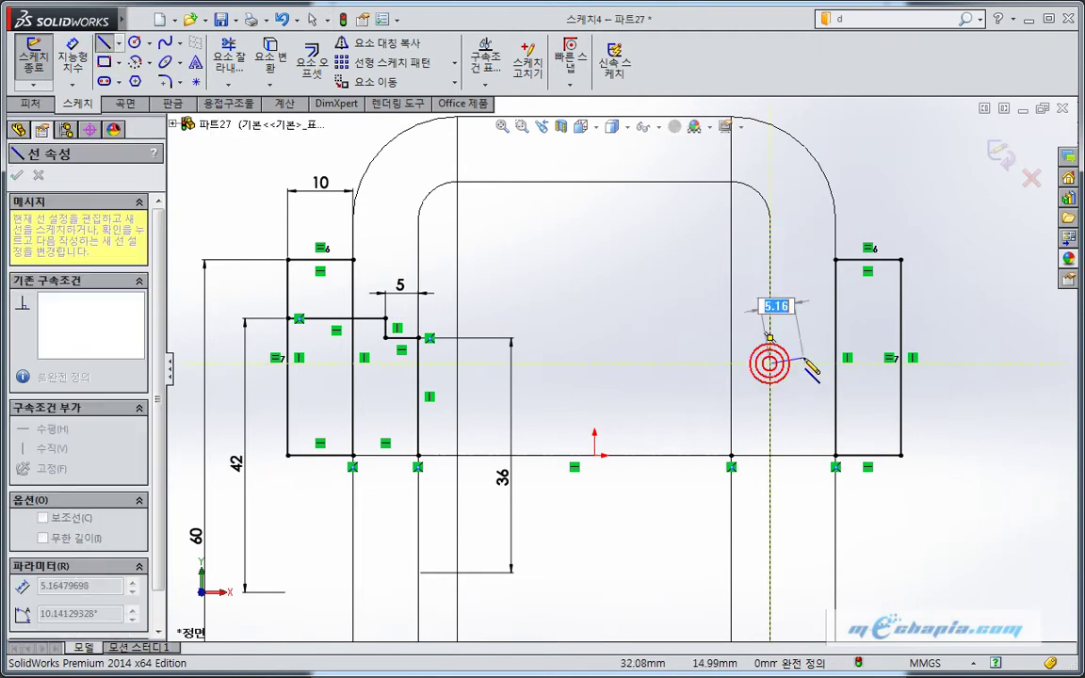
left_click(806, 363)
left_click(806, 308)
left_click(900, 308)
key("Escape")
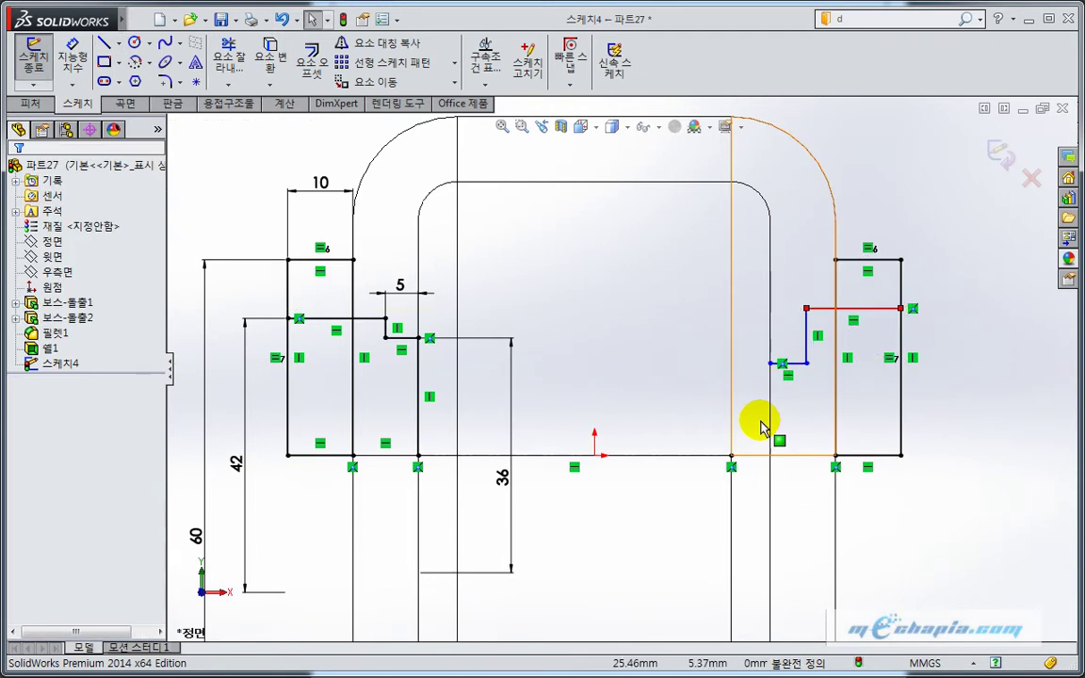
Add a vertical line from the step's lower corner down to the base, then along the base
key("l")
left_click(771, 363)
left_click(771, 455)
left_click(834, 456)
double_click(834, 456)
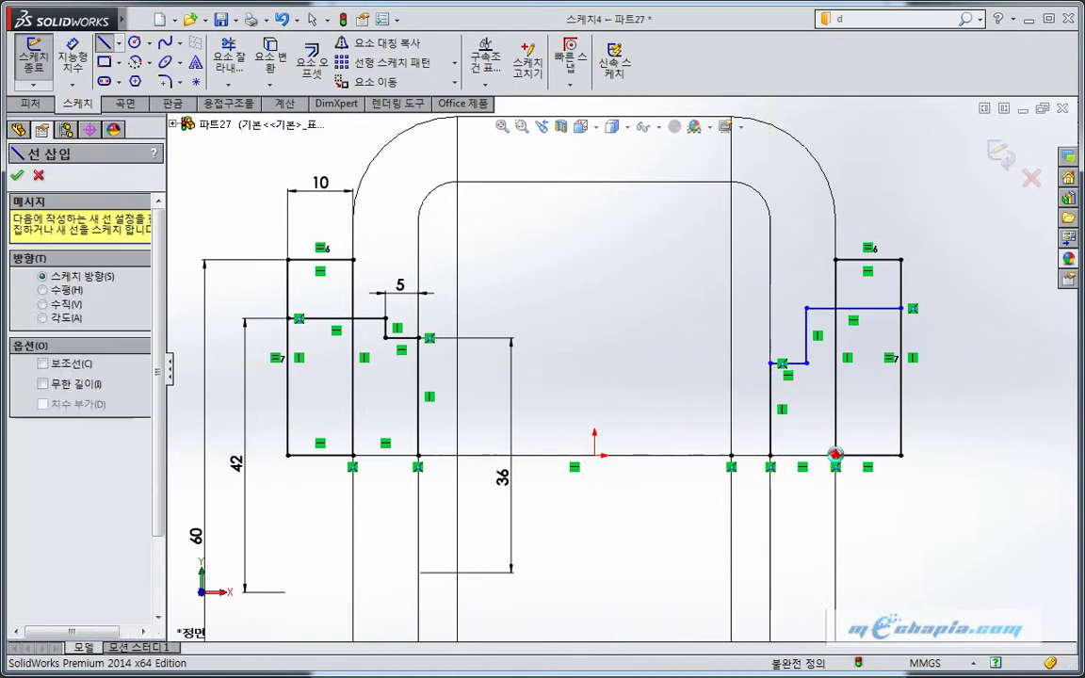
key("Escape")
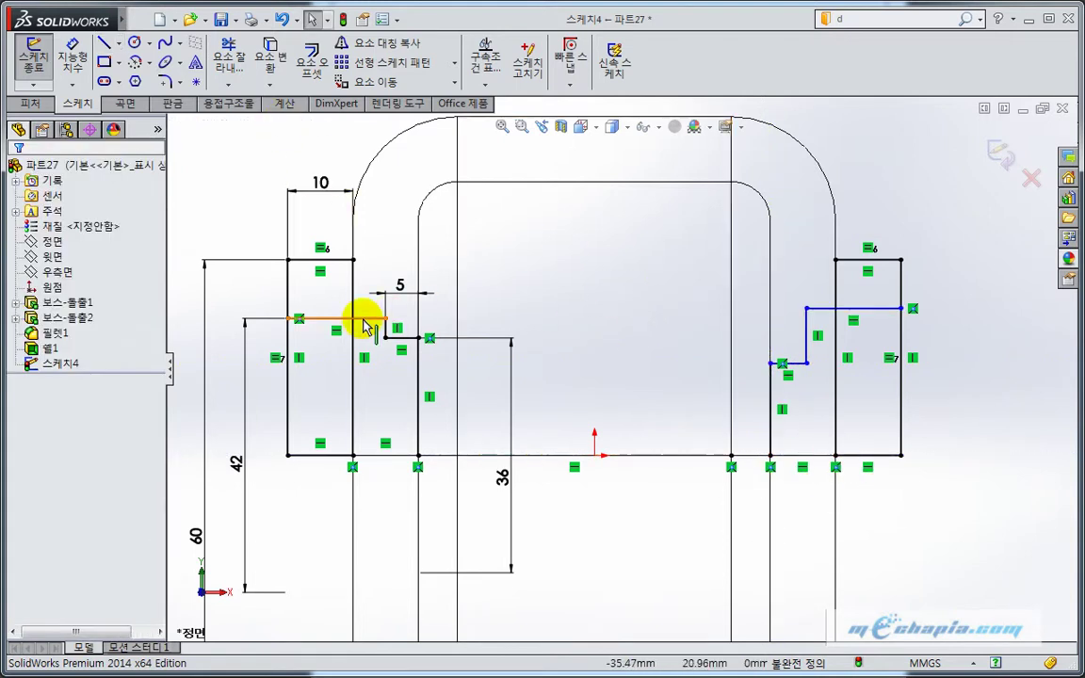
Make matching left and right long and short step lines collinear, and the short lines equal
left_click(362, 319)
left_click(826, 309, "ctrl")
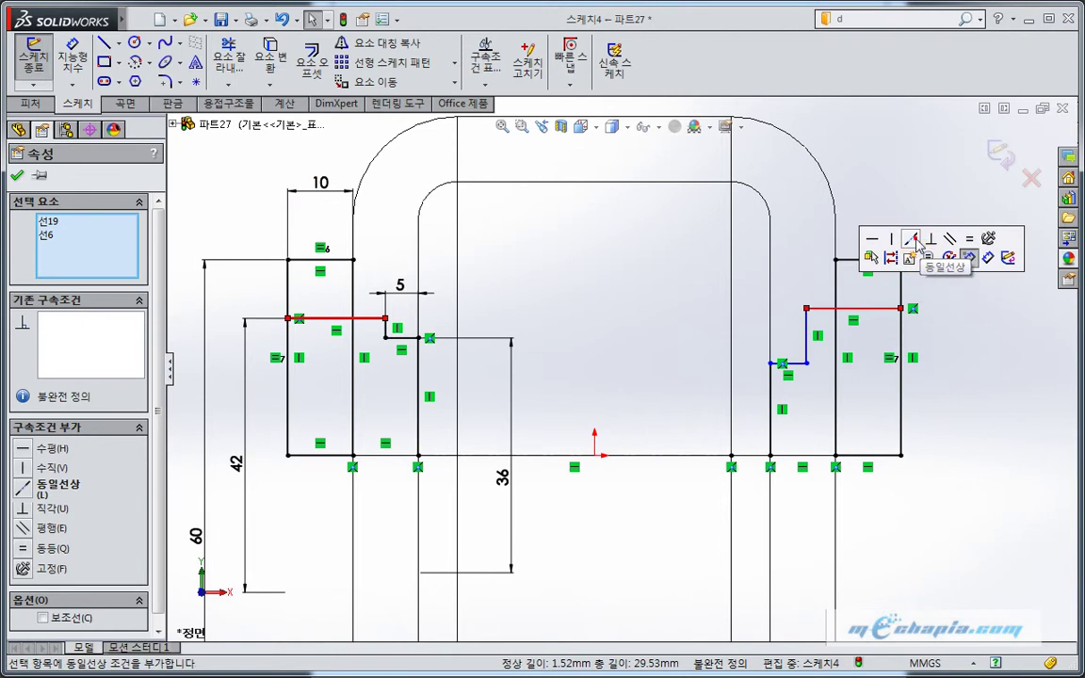
left_click(916, 205)
left_click(401, 337)
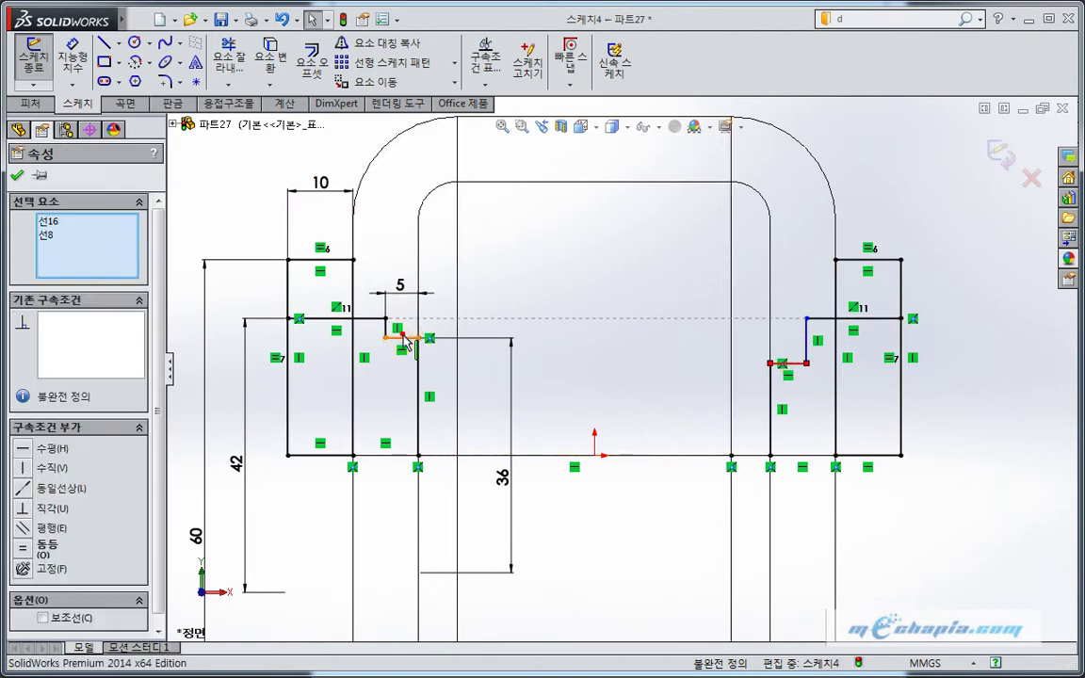
left_click(789, 362, "ctrl")
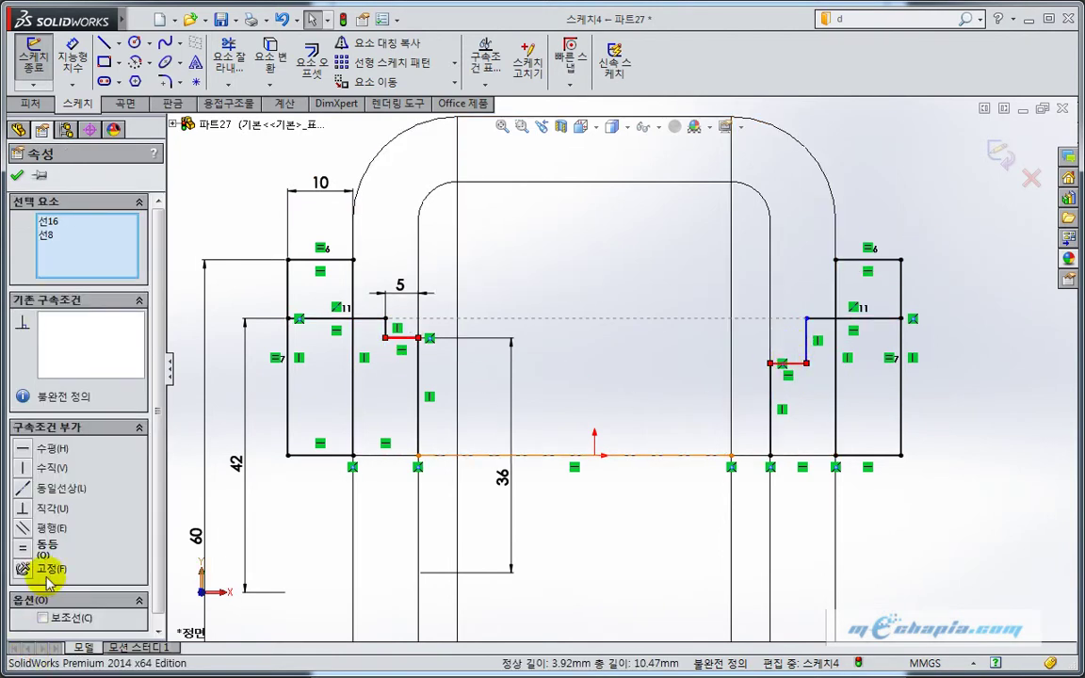
left_click(23, 493)
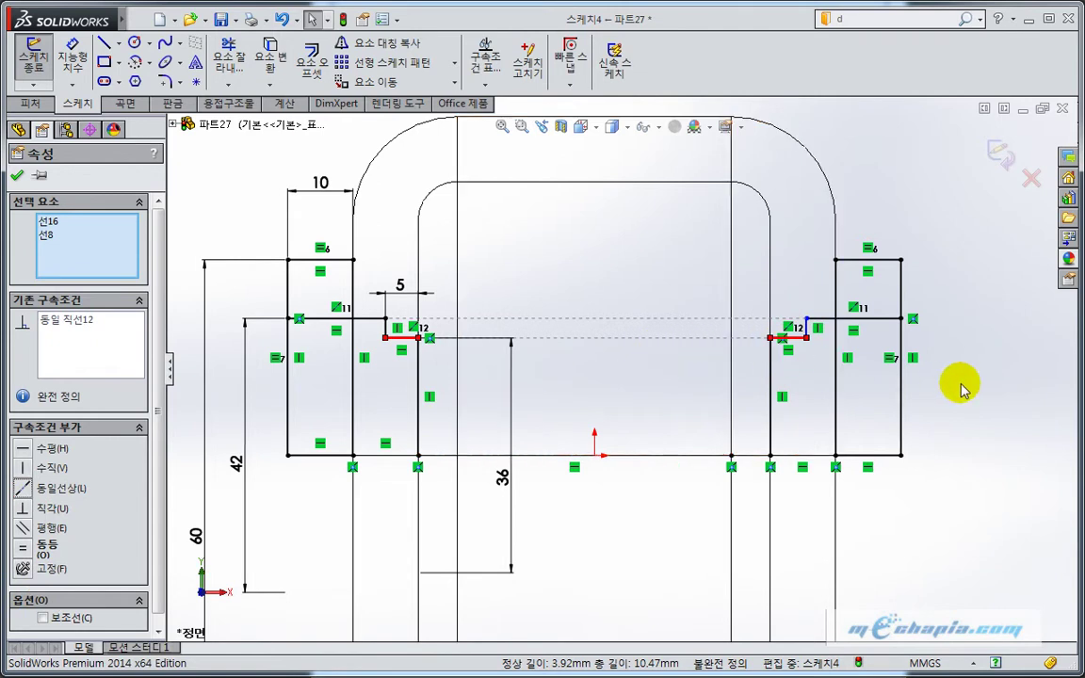
left_click(960, 383)
left_click(789, 337)
left_click(401, 337, "ctrl")
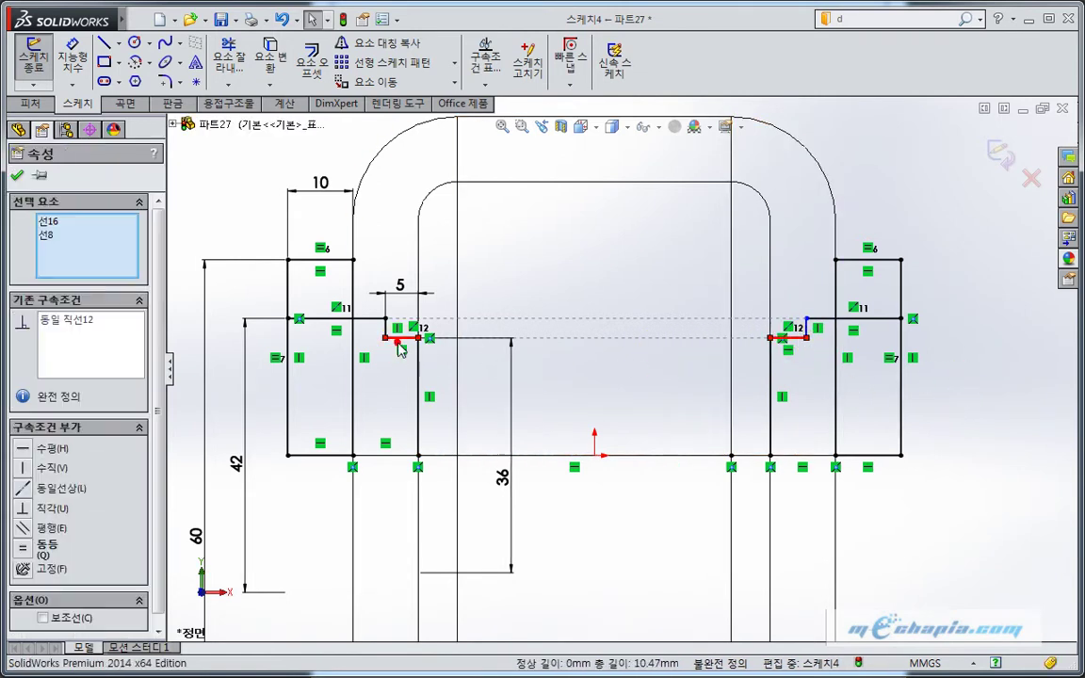
left_click(541, 271)
Orbit to a 3-D view in Shaded With Edges style and show the Features tools
left_click(968, 365)
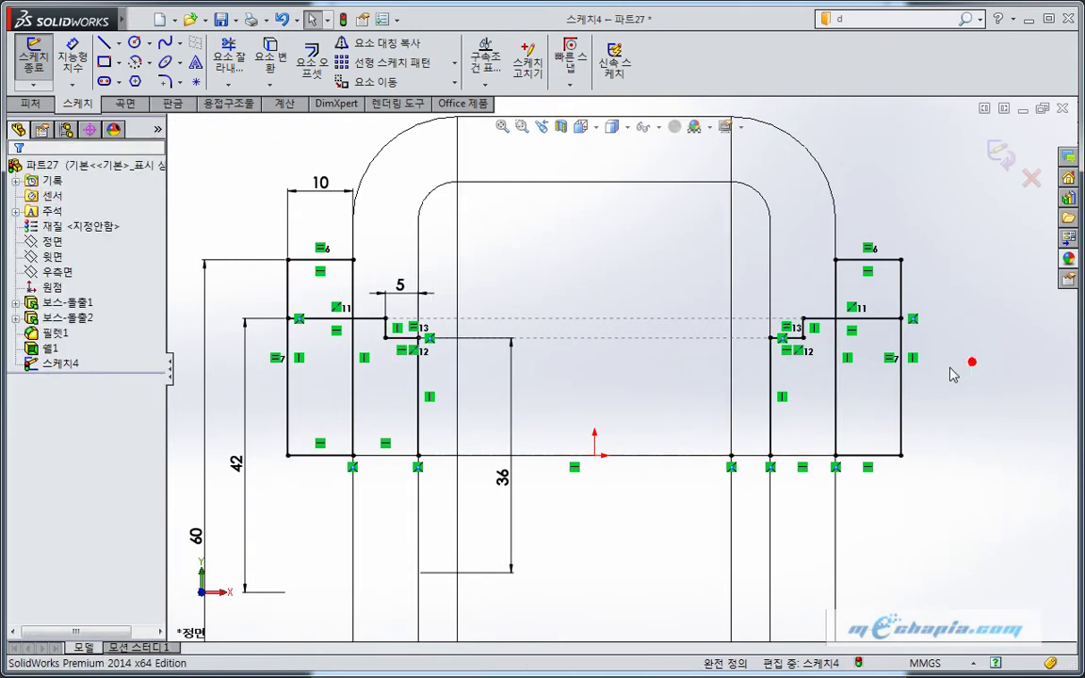
scroll(685, 545, "up", 3)
mouse_move(703, 460)
middle_mouse_down()
mouse_move(648, 479)
mouse_move(542, 442)
middle_mouse_up()
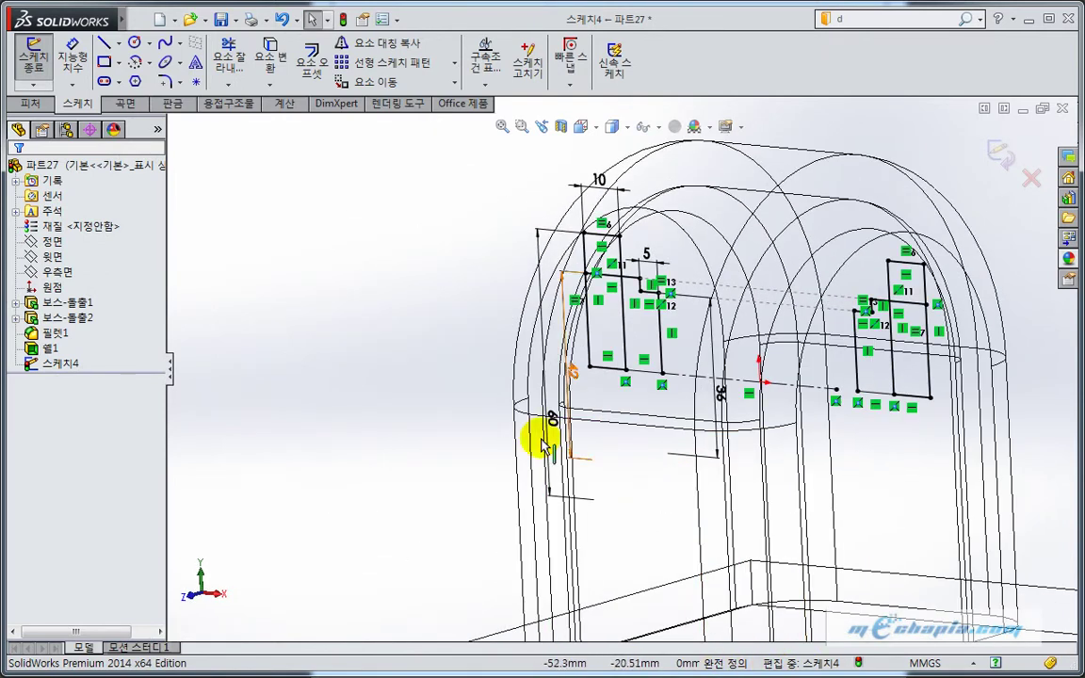
left_click(617, 130)
left_click(607, 152)
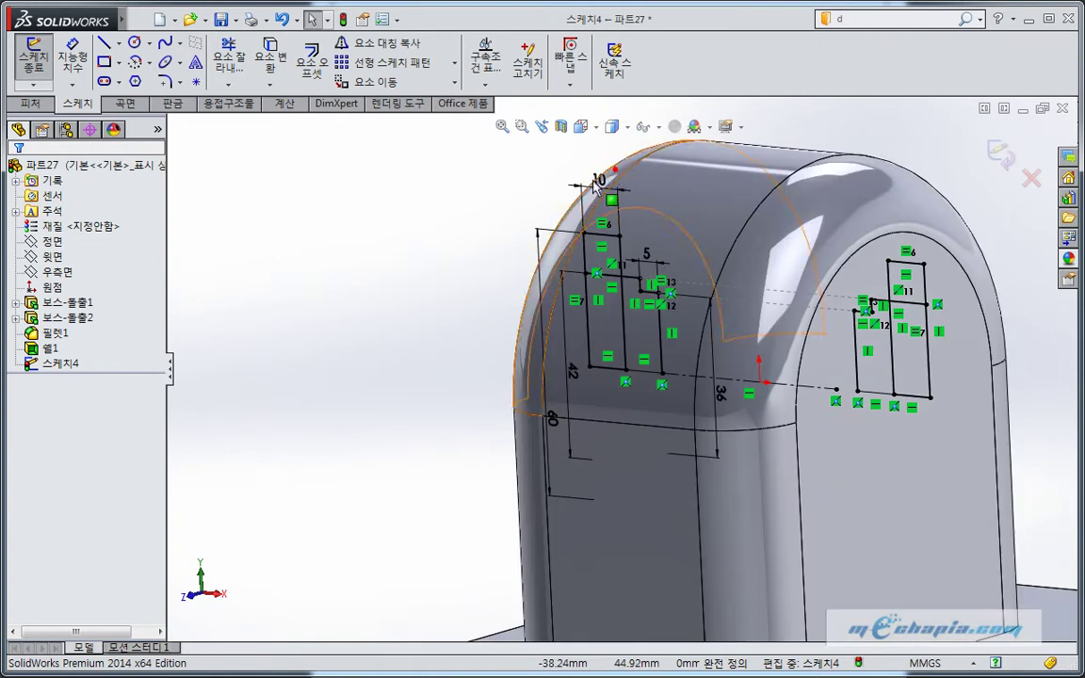
mouse_move(407, 329)
middle_mouse_down()
mouse_move(435, 303)
mouse_move(459, 318)
middle_mouse_up()
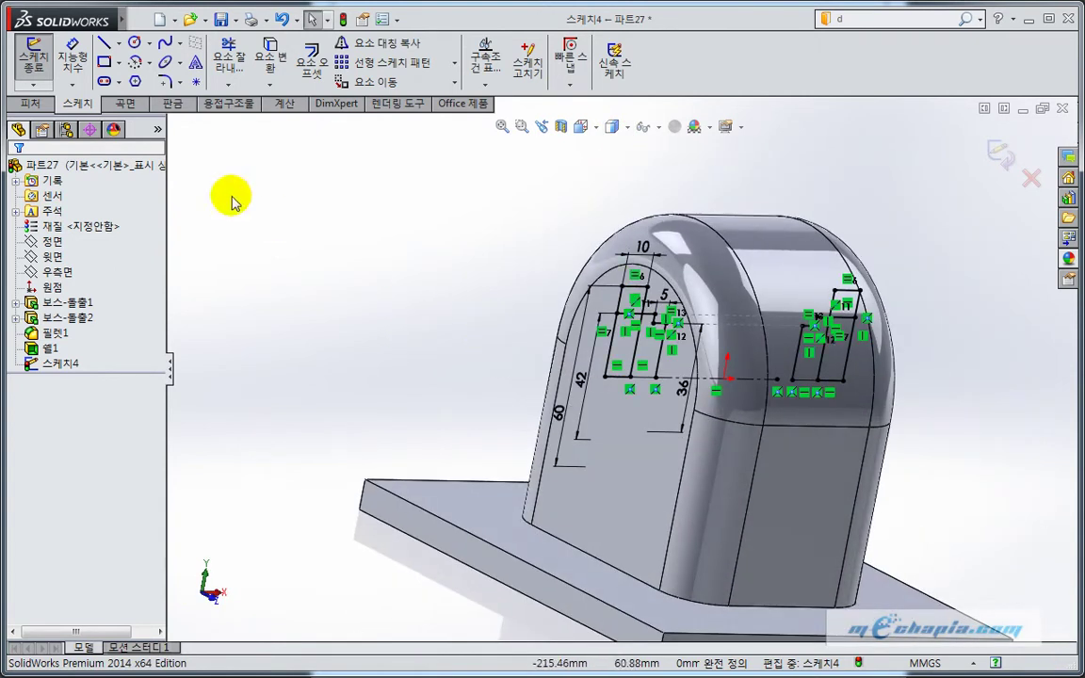
left_click(26, 106)
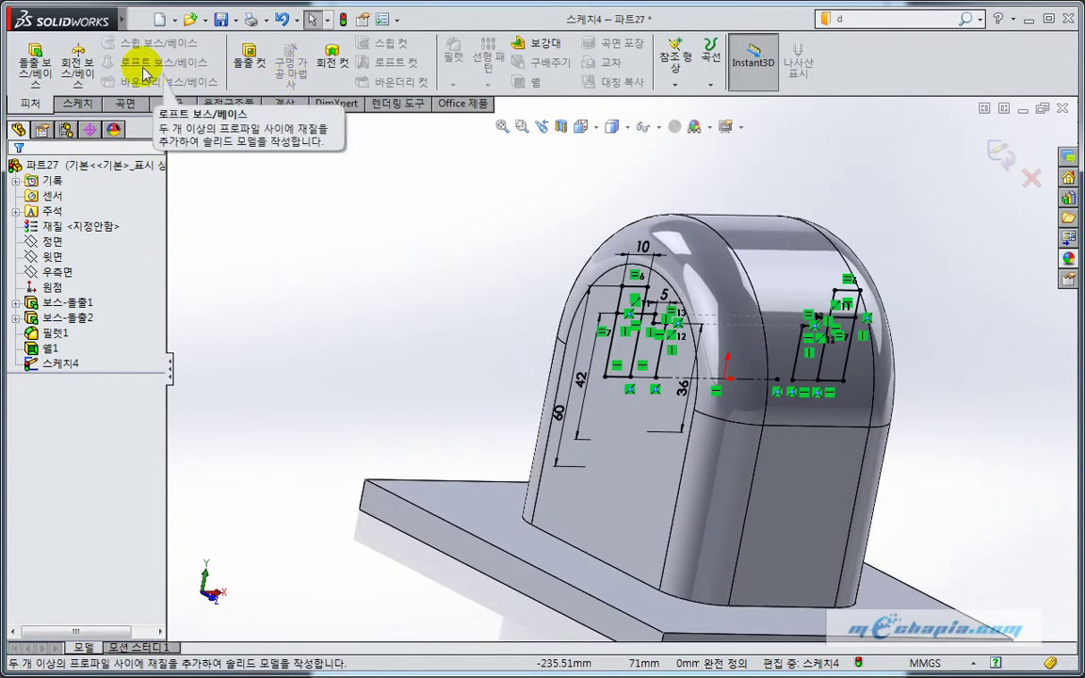
Revolve both the left and right stepped profile regions of 스케치4 into hubs
left_click(83, 66)
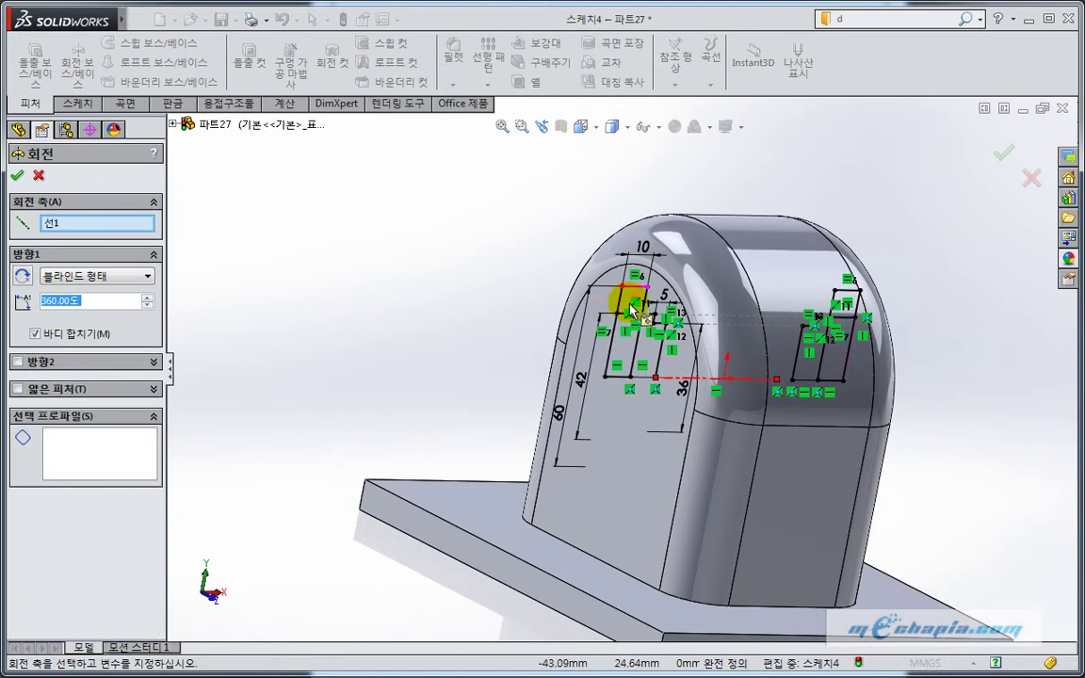
left_click(631, 310)
scroll(630, 310, "down", 2)
scroll(629, 310, "down", 2)
middle_click_drag(739, 371, 484, 375, "ctrl")
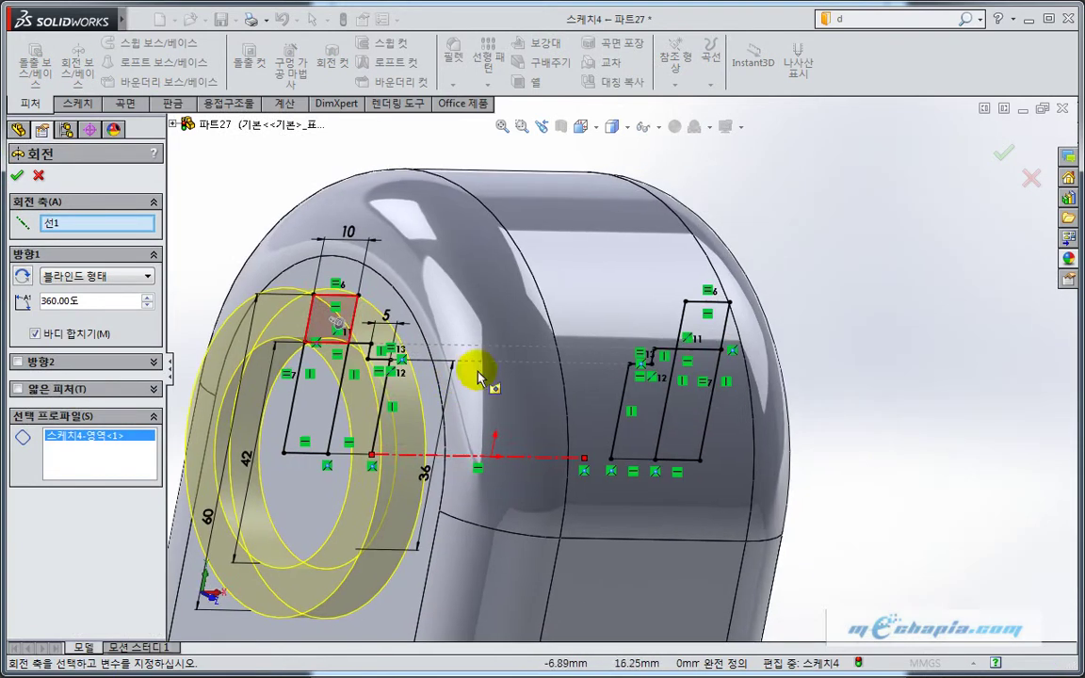
scroll(719, 348, "up", 3)
scroll(581, 351, "down", 2)
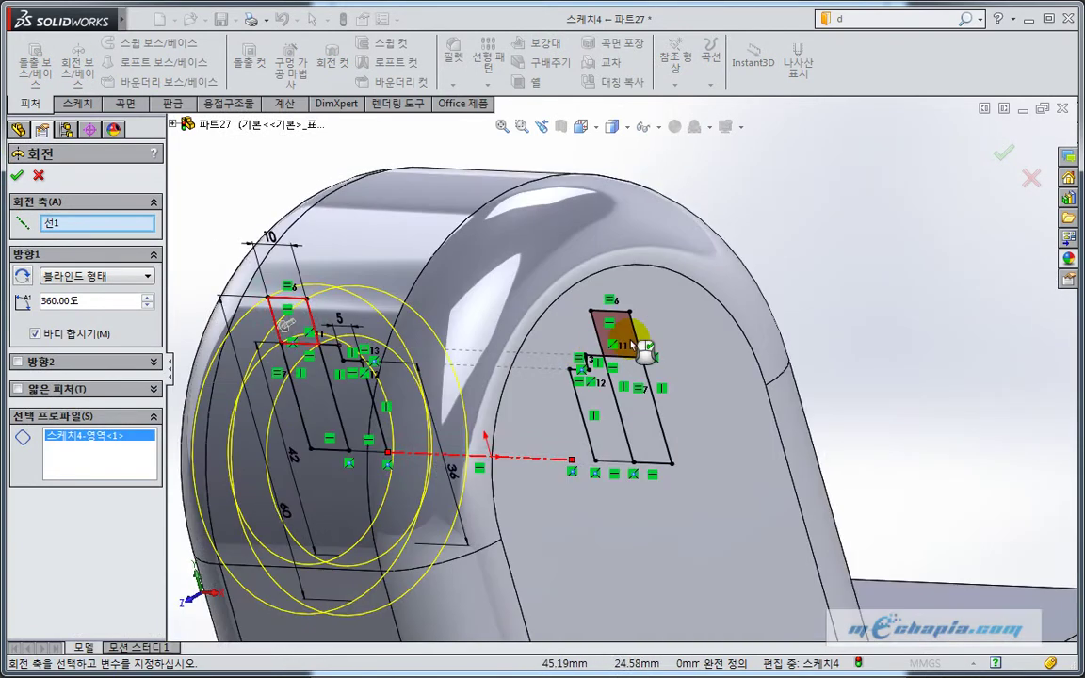
left_click(629, 343)
mouse_move(557, 397)
middle_mouse_down()
mouse_move(564, 382)
mouse_move(492, 425)
middle_mouse_up()
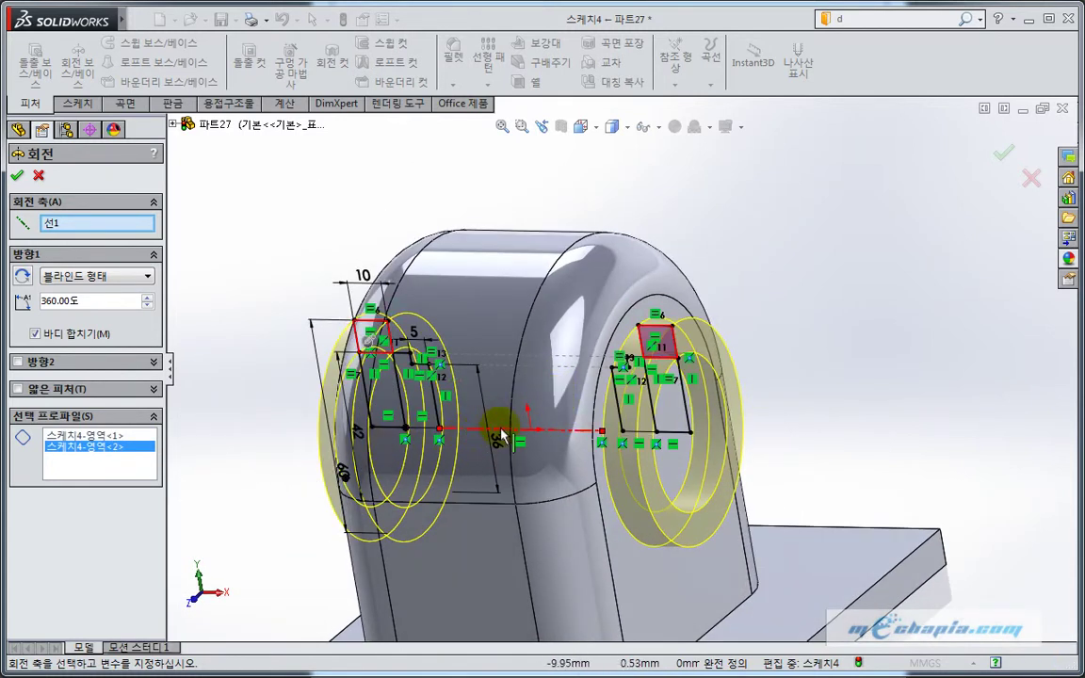
left_click(17, 177)
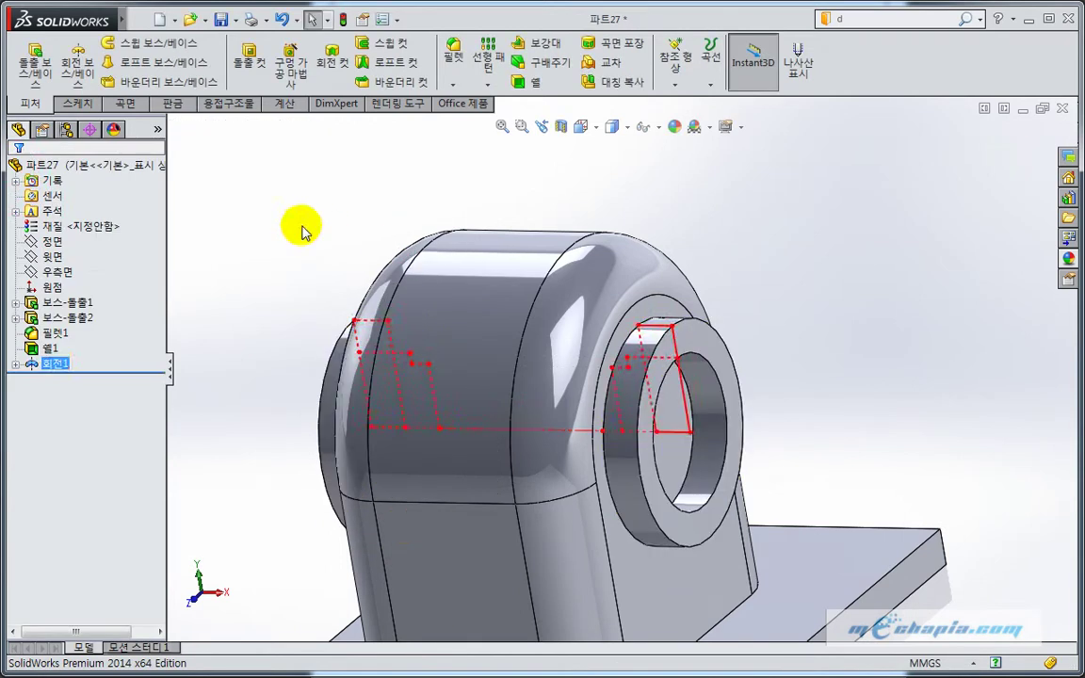
Expand 회전1 and show its sketch 스케치4 on the model
mouse_move(297, 288)
middle_mouse_down()
mouse_move(303, 310)
mouse_move(368, 295)
middle_mouse_up()
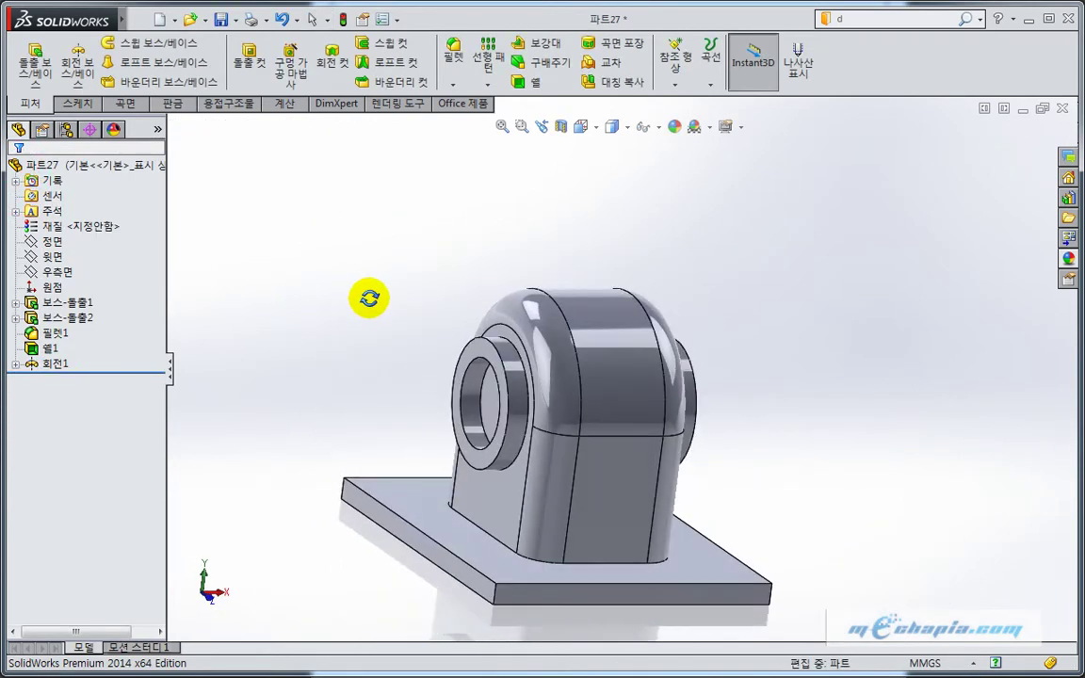
left_click(17, 364)
left_click(49, 380)
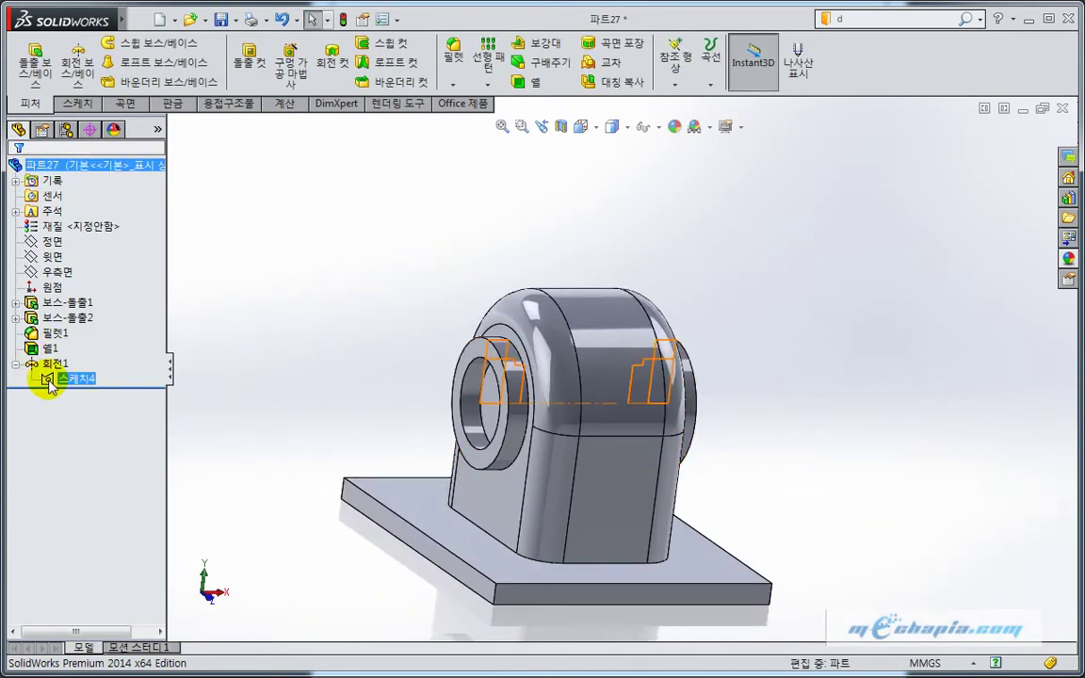
left_click(49, 381)
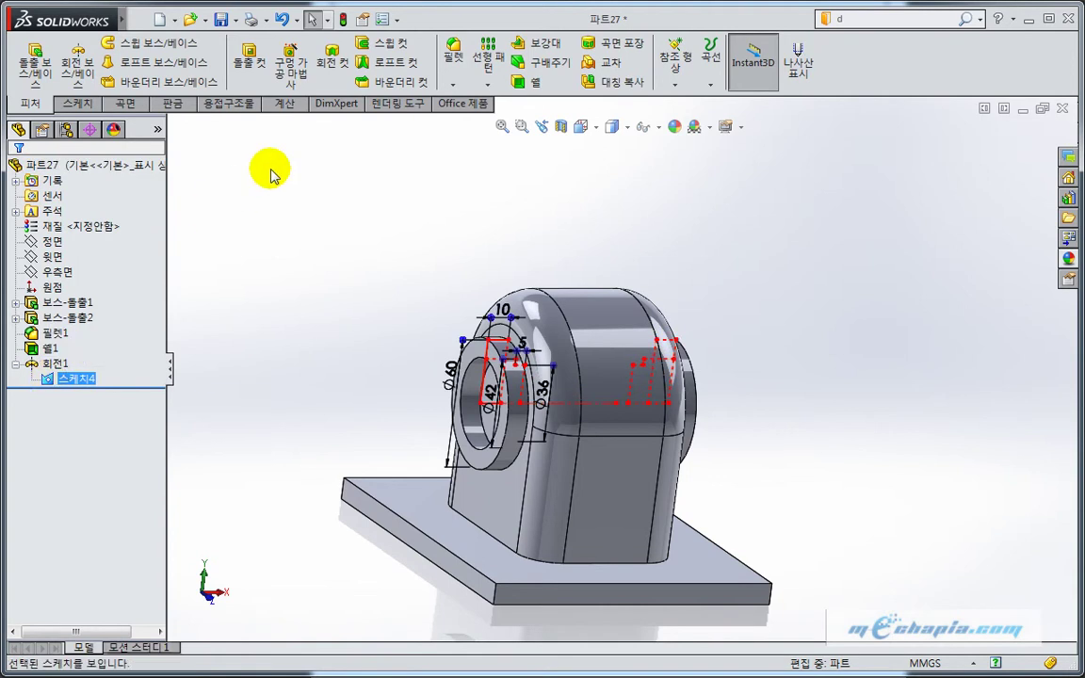
Start a revolved cut from 스케치4 and select two regions on each boss
left_click(330, 58)
scroll(433, 419, "down", 3)
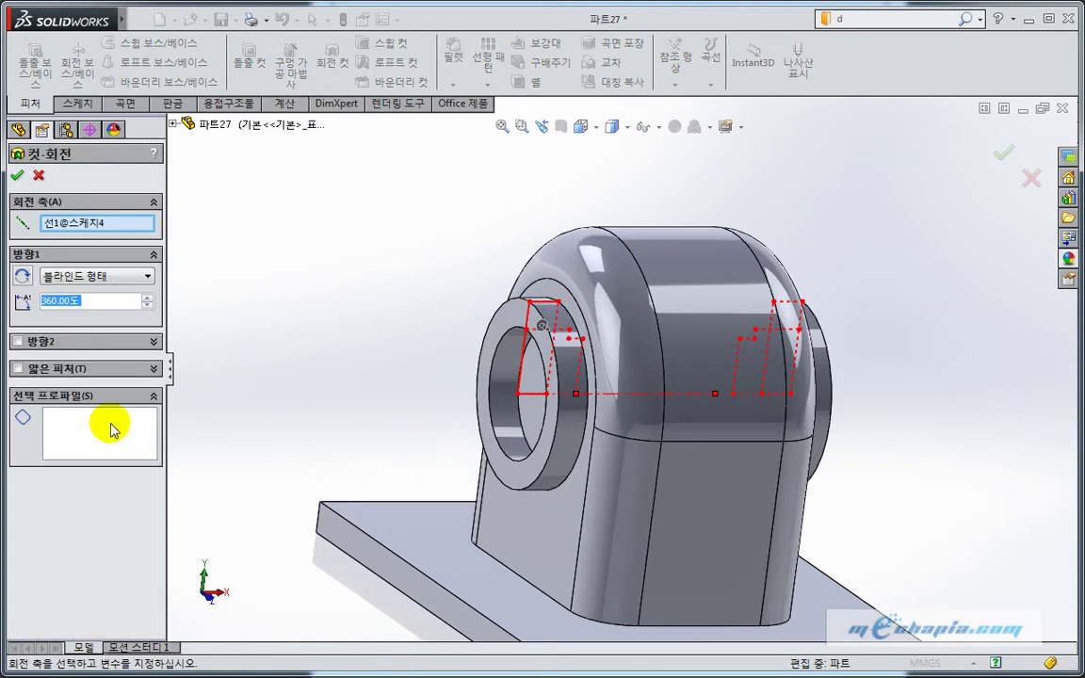
left_click(97, 438)
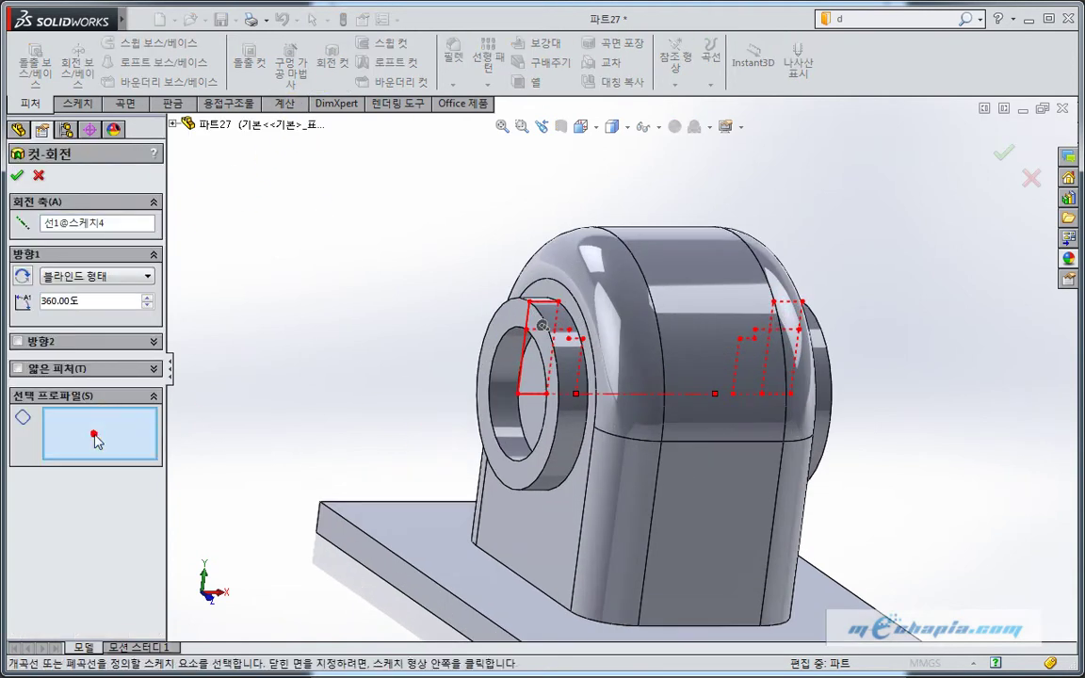
left_click(540, 371)
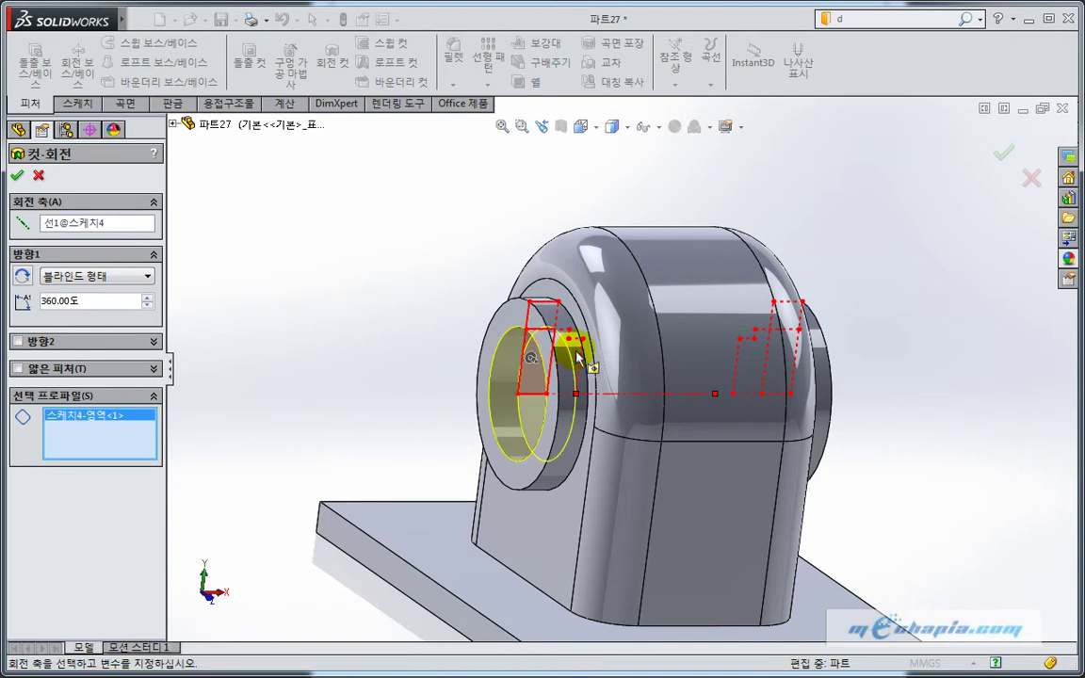
left_click(576, 356)
mouse_move(593, 423)
middle_mouse_down()
mouse_move(560, 394)
mouse_move(551, 412)
middle_mouse_up()
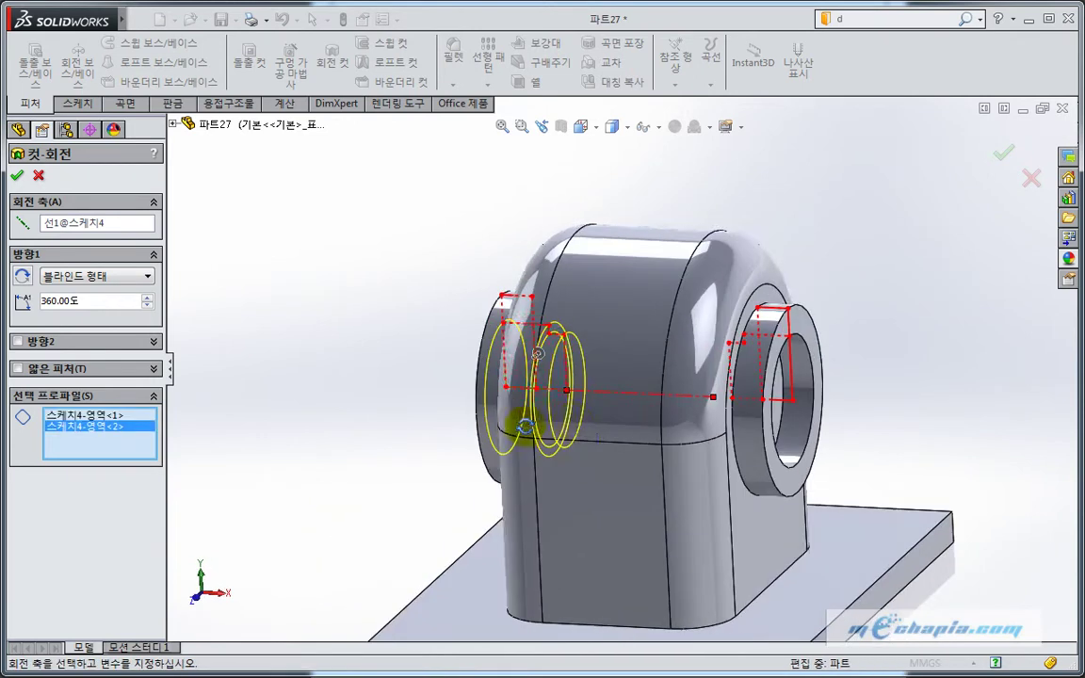
scroll(768, 393, "down", 3)
left_click(768, 389)
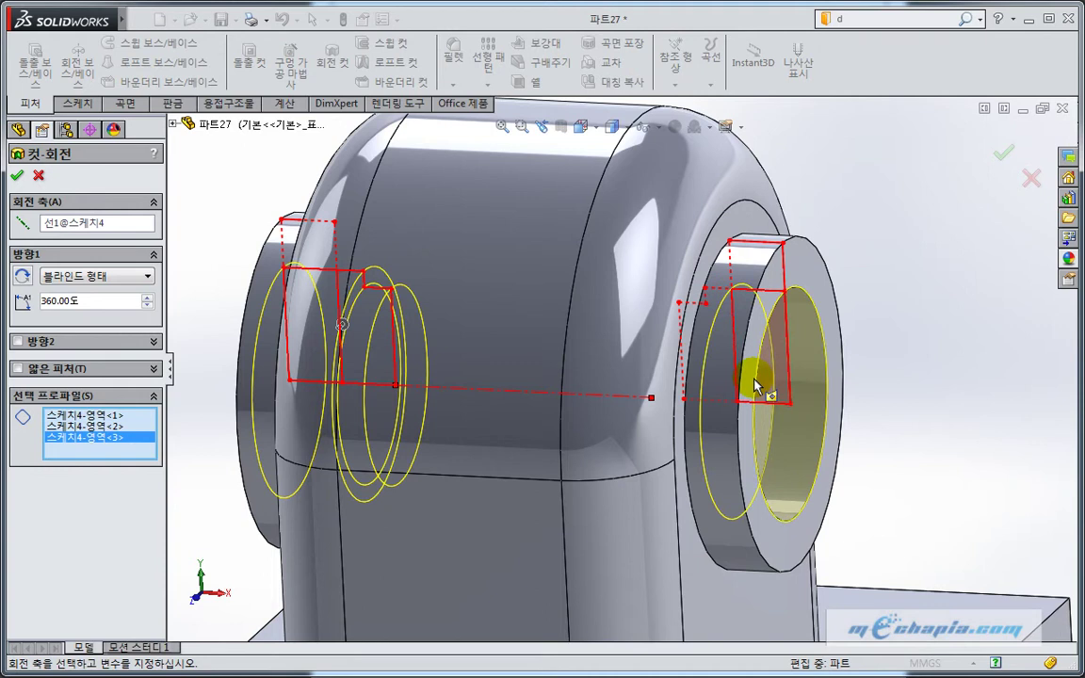
left_click(696, 375)
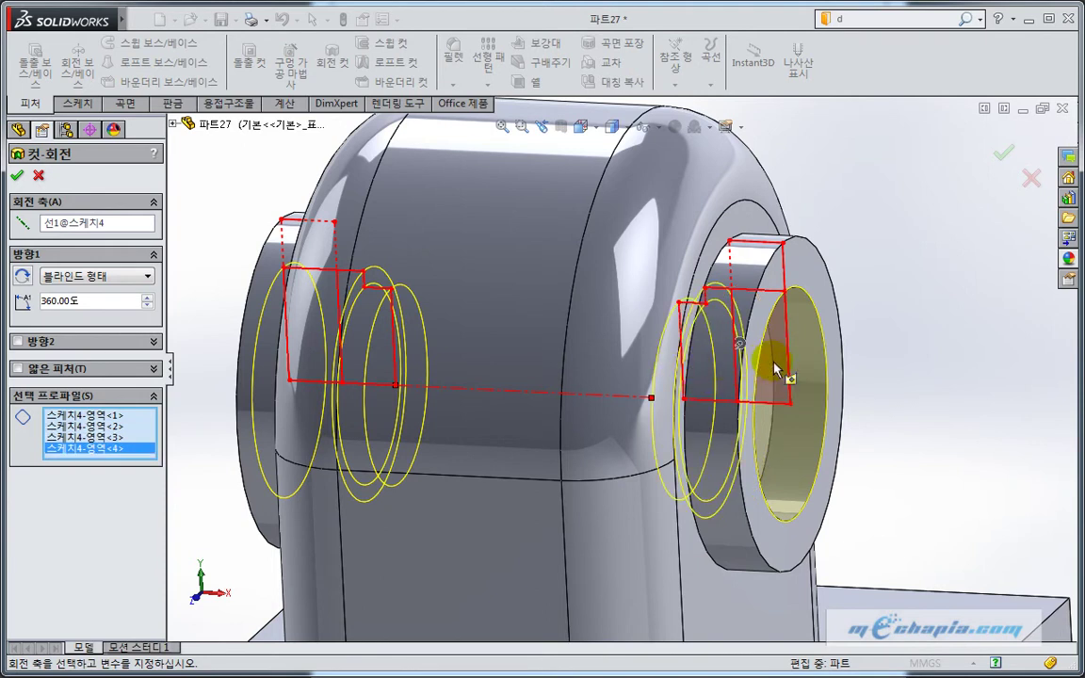
Remove 영역<1> and 영역<3> from the cut profiles and confirm 컷-회전1
left_click(108, 415)
right_click(112, 419)
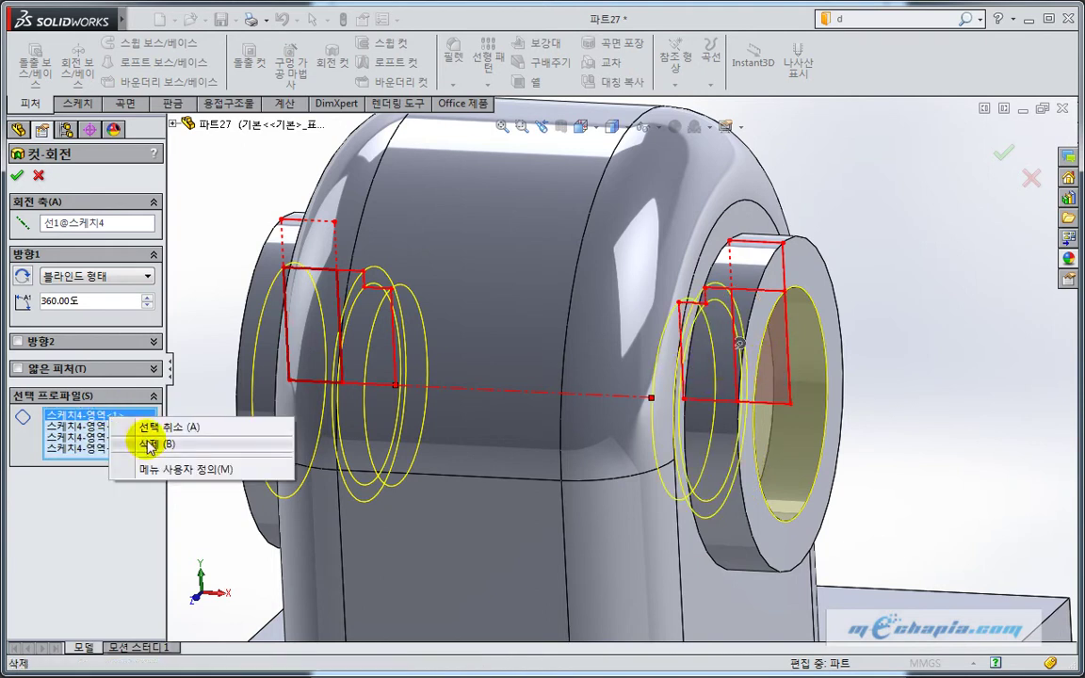
left_click(151, 448)
mouse_move(310, 411)
middle_mouse_down()
mouse_move(381, 374)
mouse_move(302, 353)
mouse_move(257, 409)
mouse_move(217, 405)
middle_mouse_up()
left_click(106, 426)
right_click(108, 427)
left_click(150, 454)
mouse_move(351, 448)
middle_mouse_down()
mouse_move(431, 404)
mouse_move(593, 360)
middle_mouse_up()
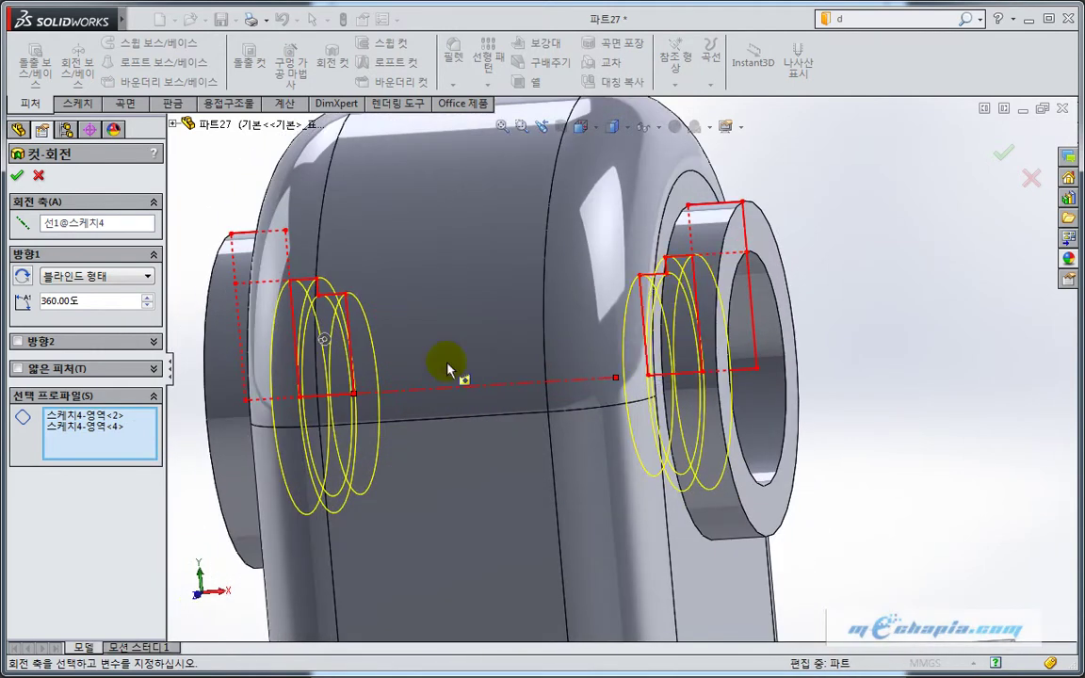
mouse_move(364, 315)
middle_mouse_down()
mouse_move(339, 382)
mouse_move(370, 383)
mouse_move(380, 399)
middle_mouse_up()
left_click(16, 176)
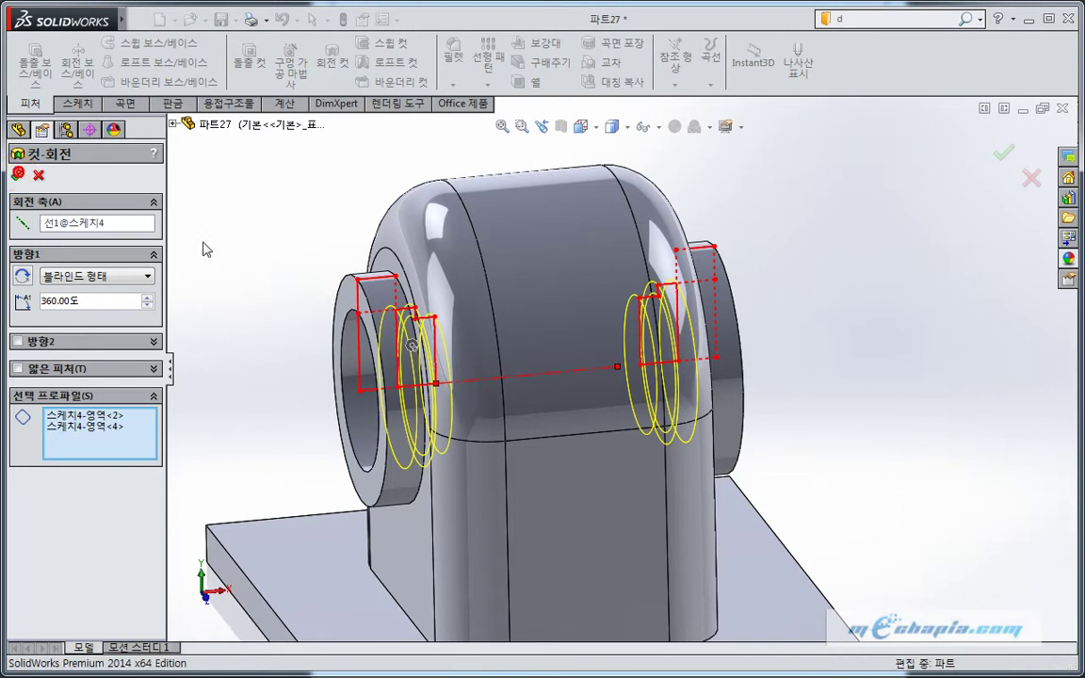
mouse_move(249, 256)
middle_mouse_down()
mouse_move(326, 421)
mouse_move(383, 397)
mouse_move(298, 426)
middle_mouse_up()
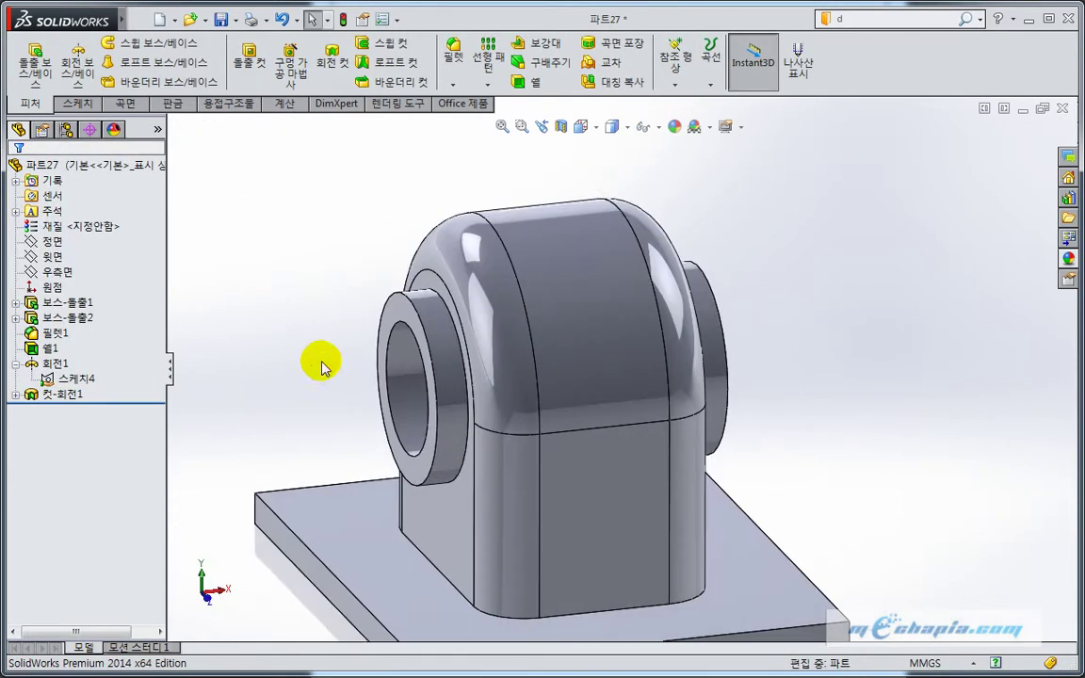
left_click(561, 126)
mouse_move(835, 401)
middle_mouse_down()
mouse_move(810, 334)
mouse_move(780, 358)
mouse_move(789, 359)
middle_mouse_up()
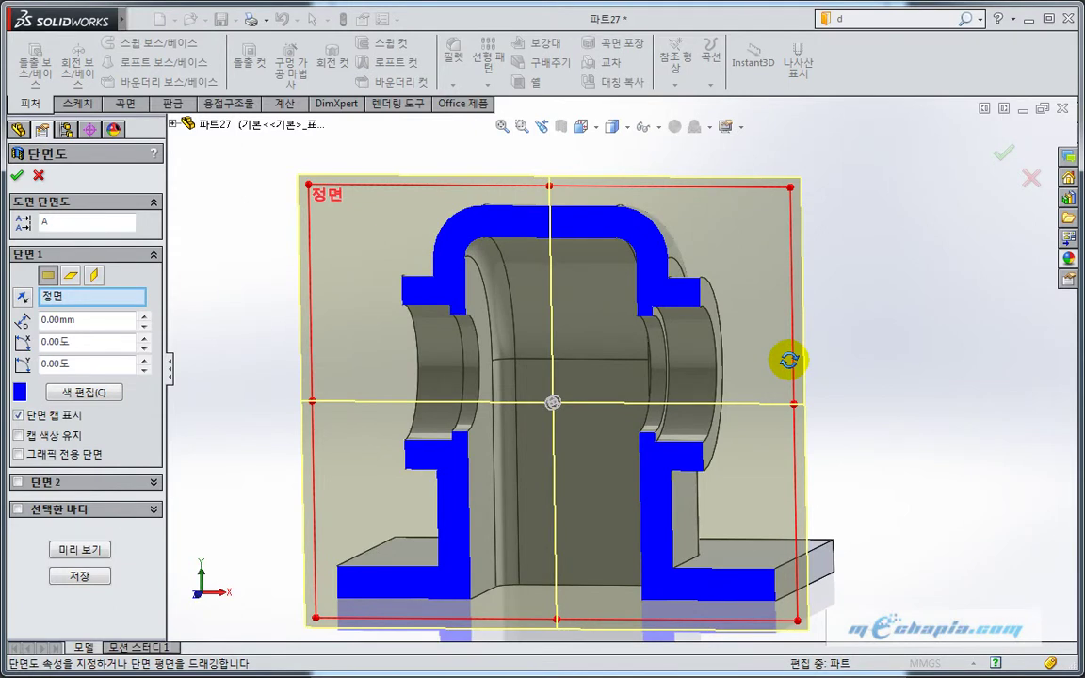
middle_click_drag(789, 360, 822, 355)
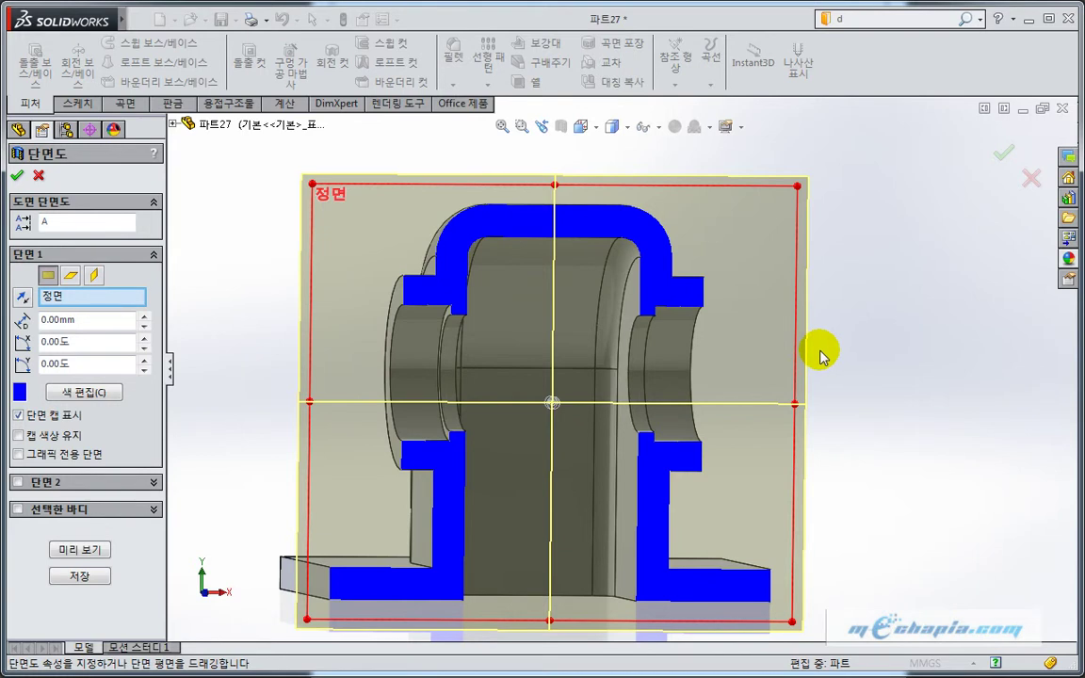
key("Escape")
mouse_move(786, 350)
middle_mouse_down()
mouse_move(863, 454)
mouse_move(866, 440)
middle_mouse_up()
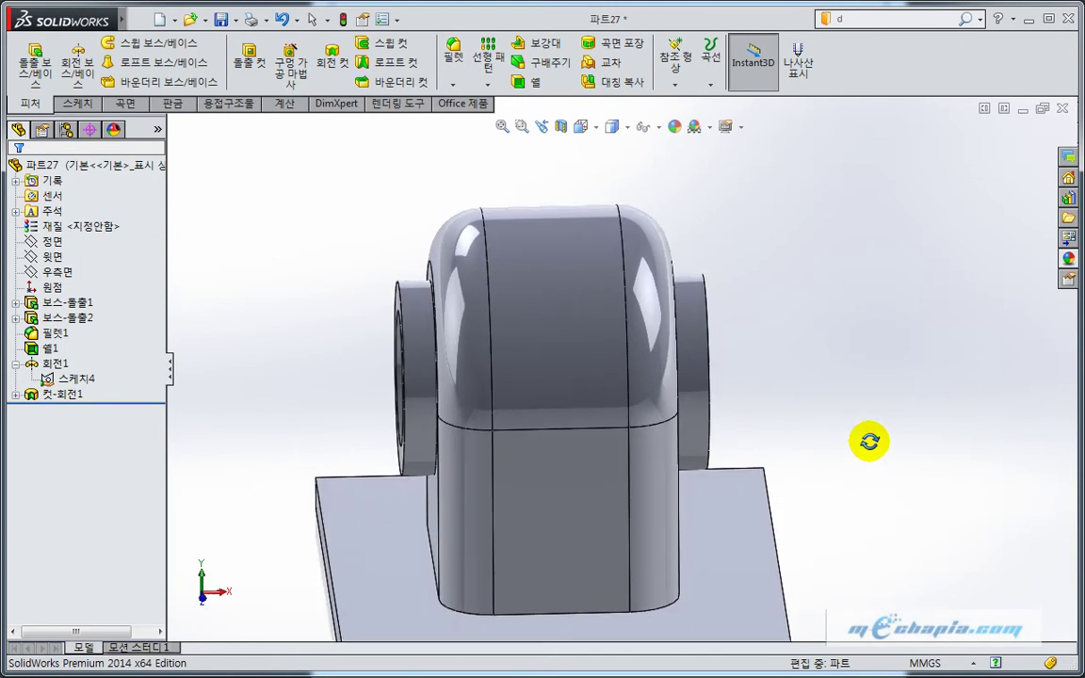
Edit 스케치1 to add a vertical line rising from the arch top, then exit the sketch
left_click(15, 302)
left_click(75, 318)
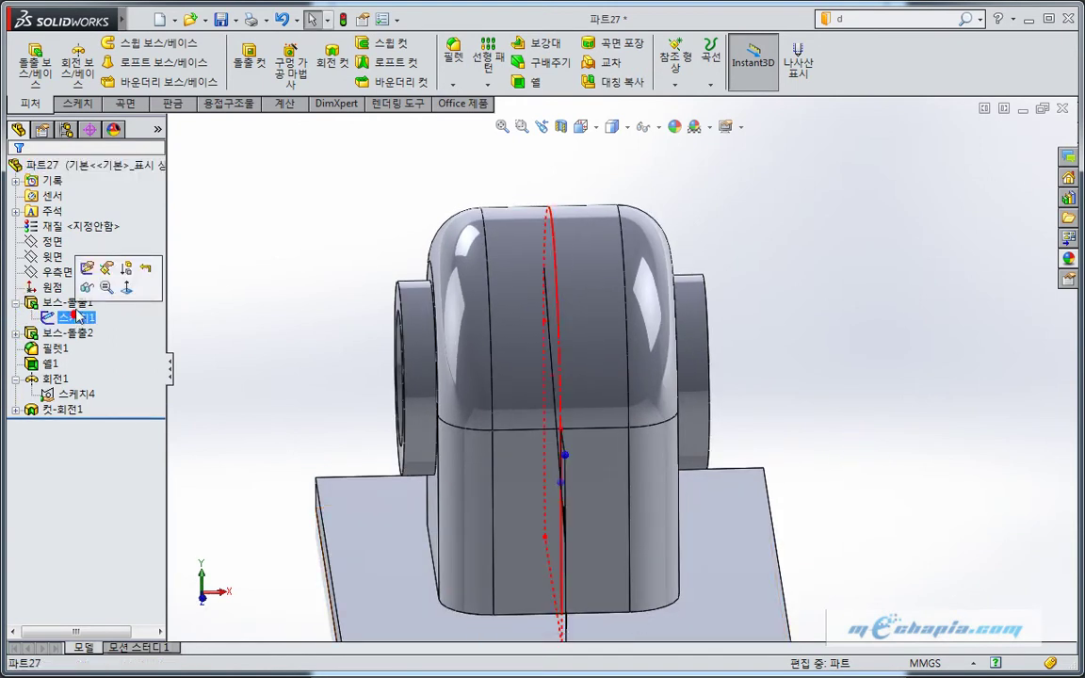
left_click(84, 267)
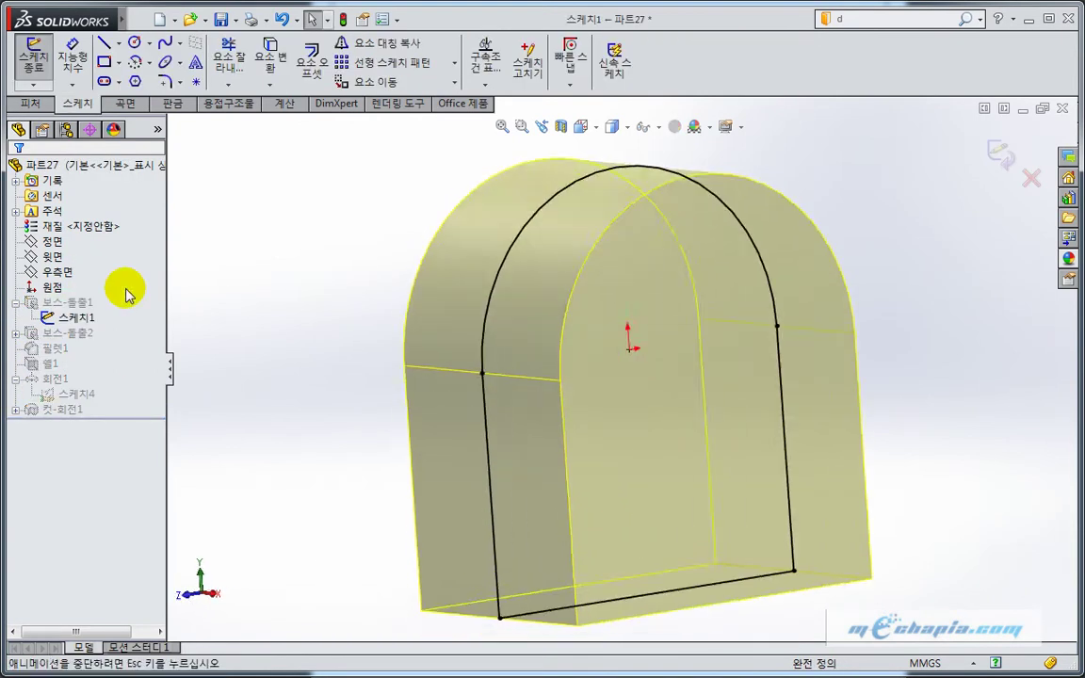
left_click(104, 43)
left_click_drag(595, 219, 595, 179)
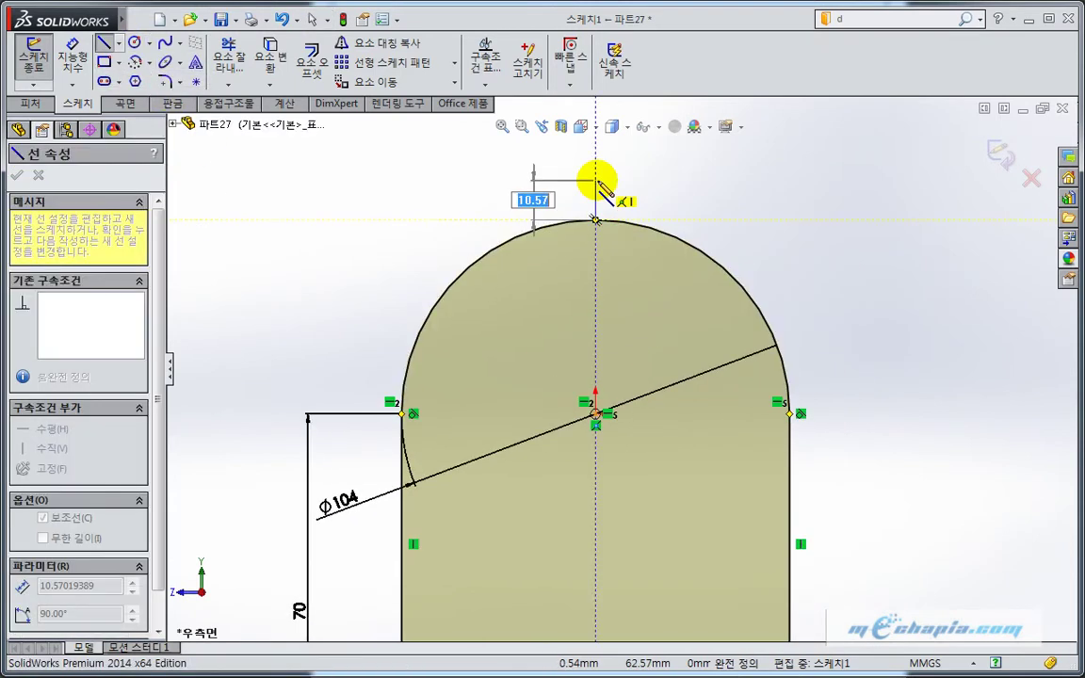
key("Escape")
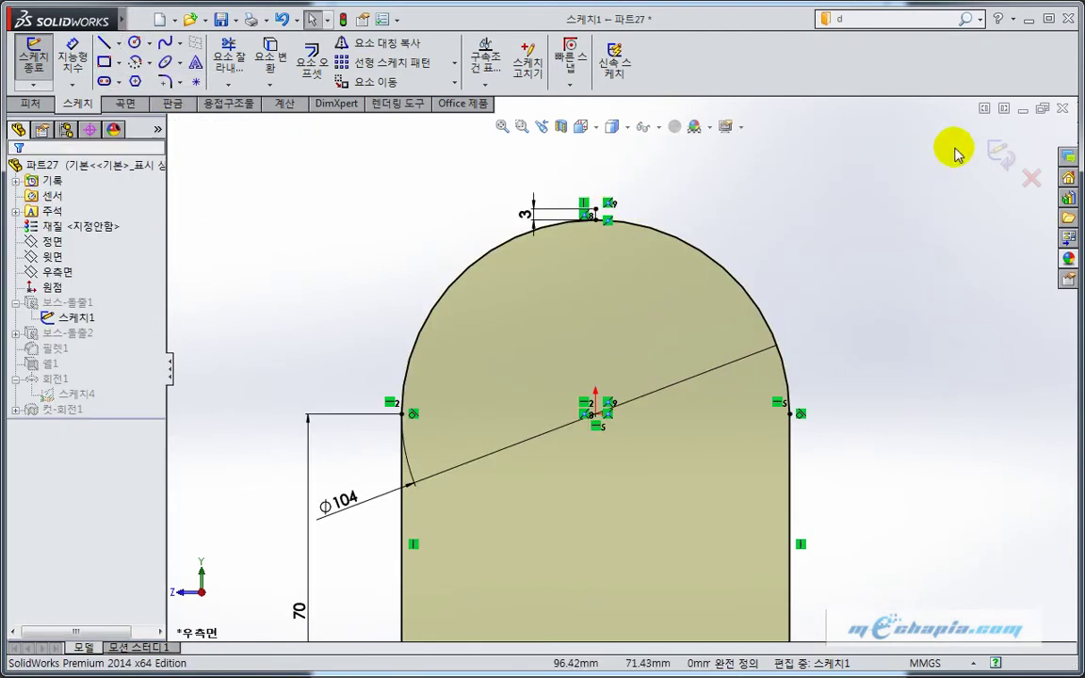
left_click(998, 158)
middle_click_drag(598, 278, 484, 346)
left_click(77, 317)
Create reference plane 평면1 from 스케치1's short line and its top endpoint
left_click(356, 233)
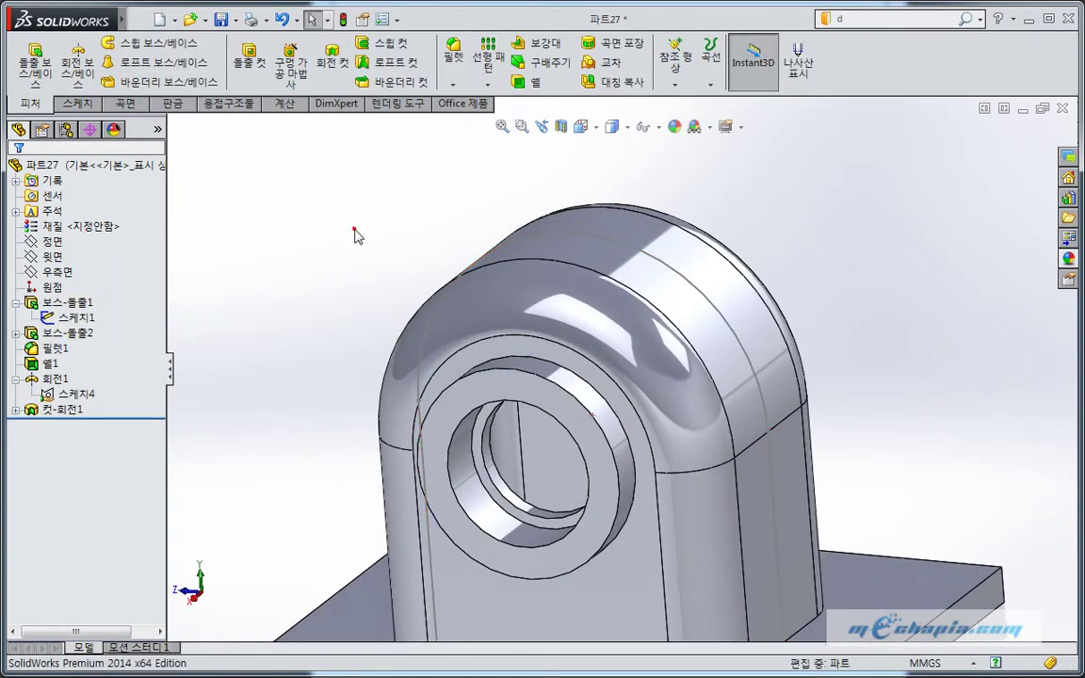
scroll(615, 245, "down", 3)
scroll(625, 334, "down", 3)
middle_click_drag(624, 335, 613, 273)
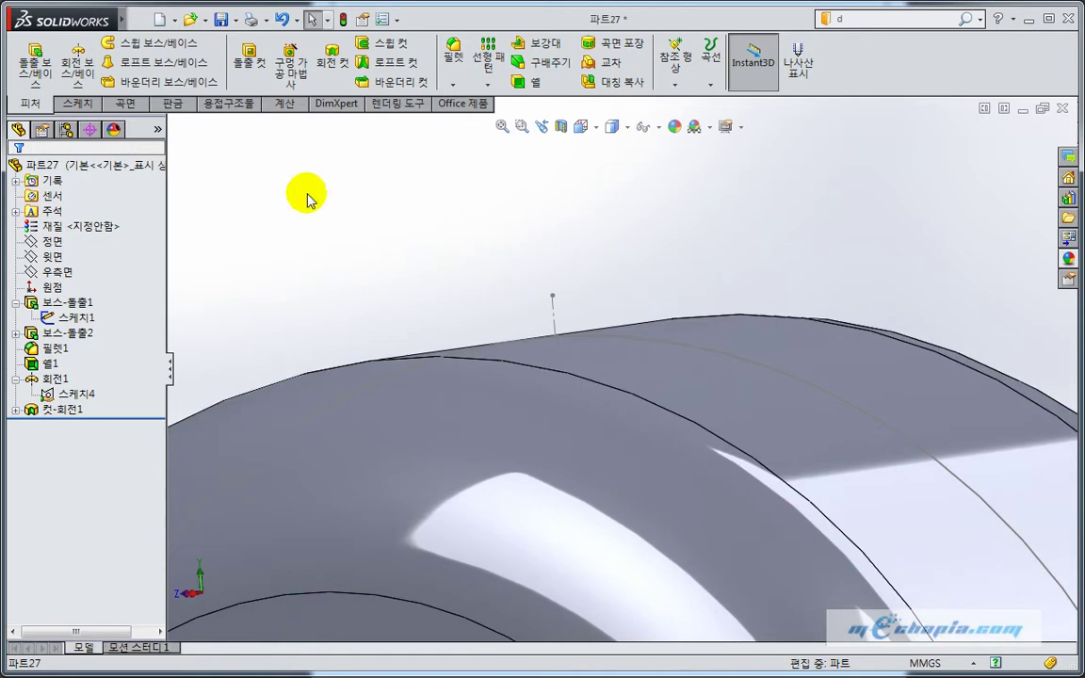
left_click(686, 60)
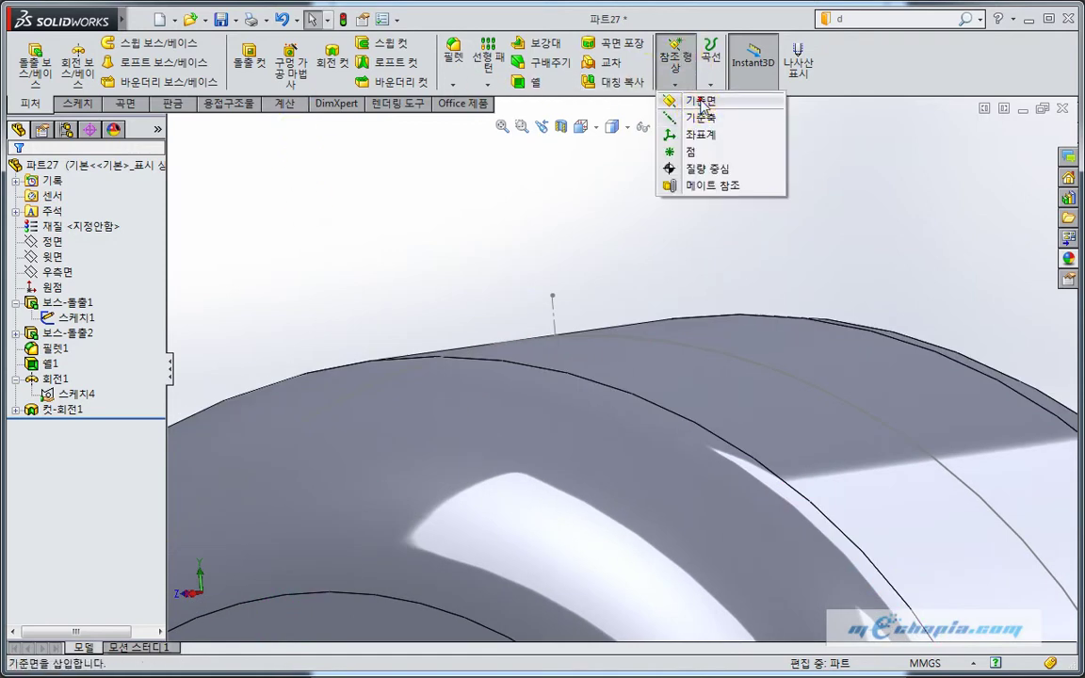
left_click(700, 98)
left_click(555, 317)
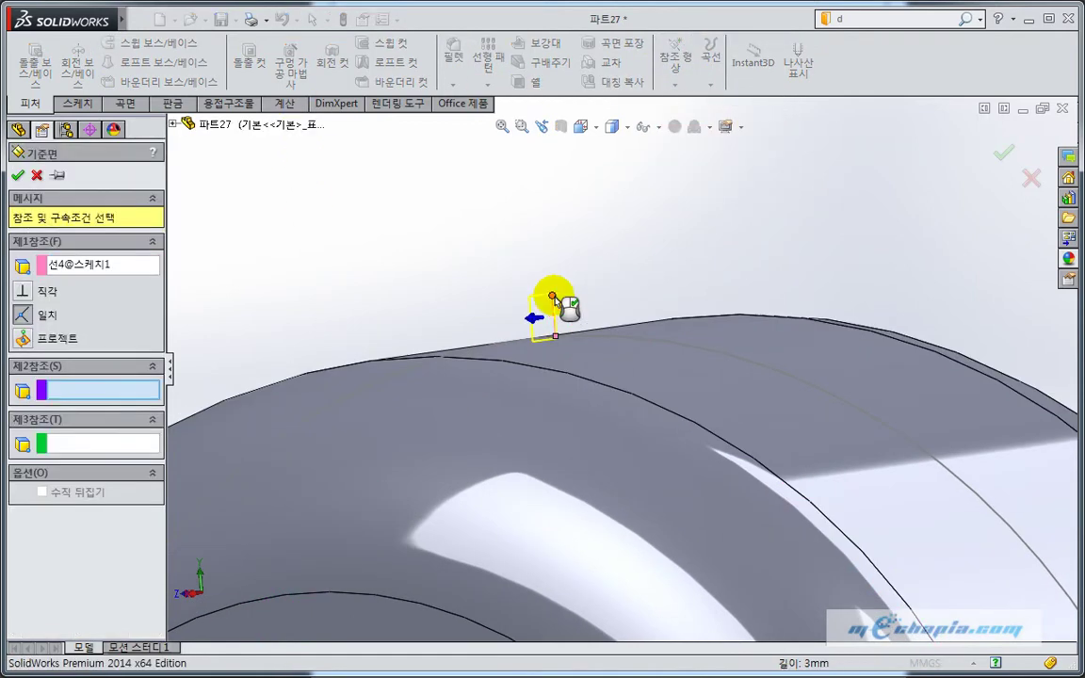
left_click(554, 296)
key("Return")
mouse_move(629, 283)
middle_mouse_down()
mouse_move(644, 273)
mouse_move(649, 319)
mouse_move(647, 270)
middle_mouse_up()
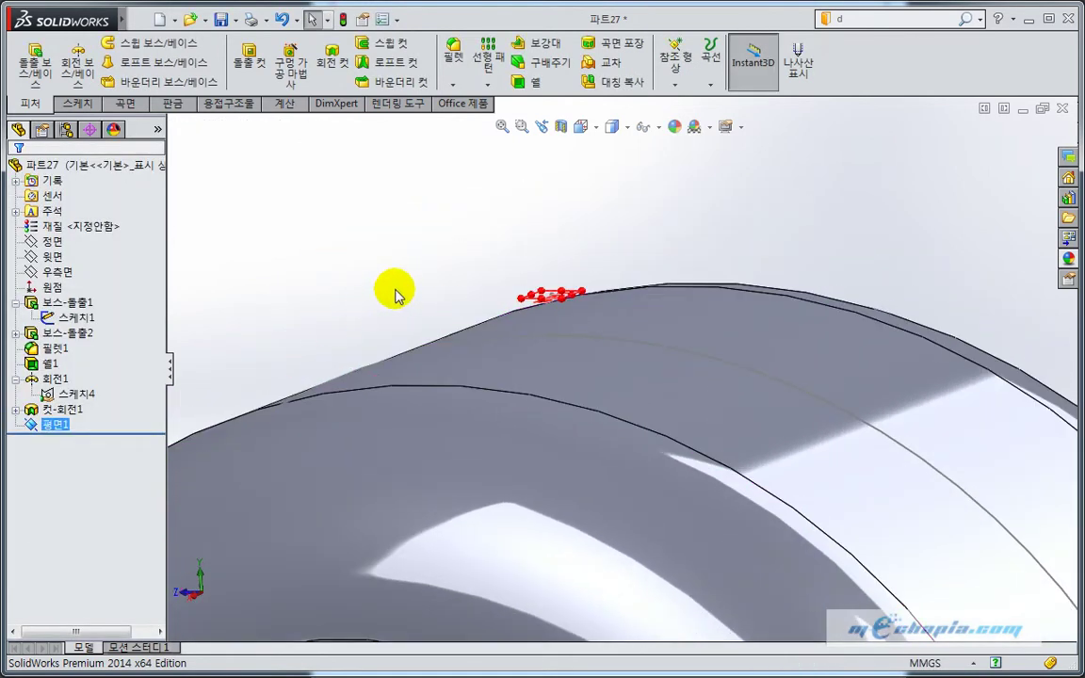
Sketch a 16 mm diameter circle on 평면1
left_click(130, 369)
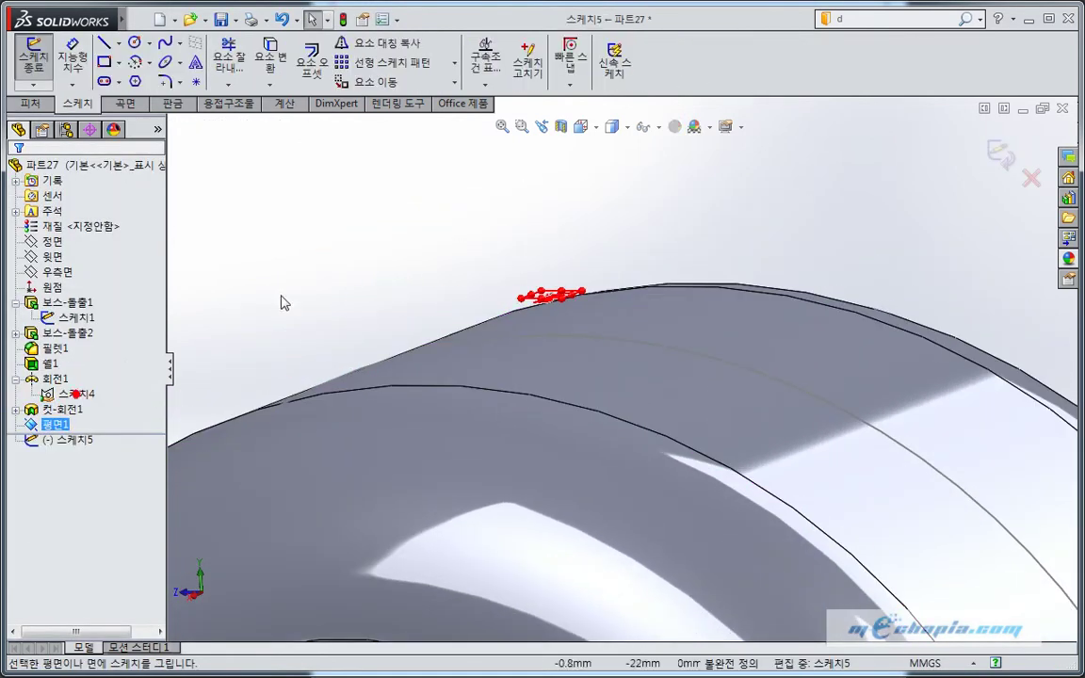
middle_click(325, 301)
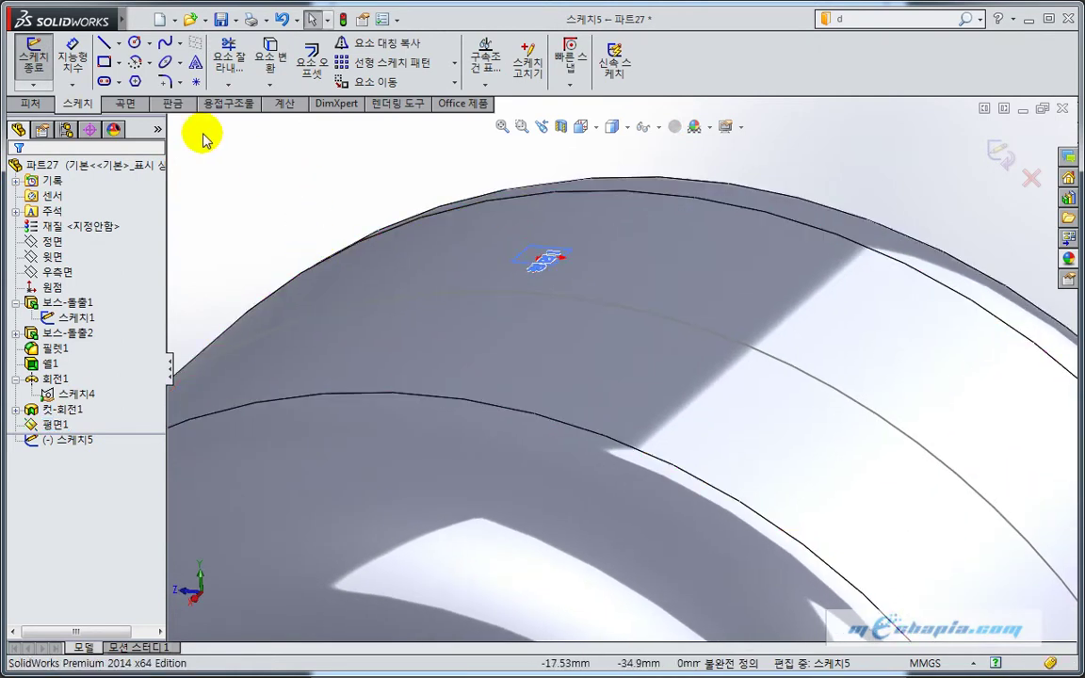
left_click(135, 43)
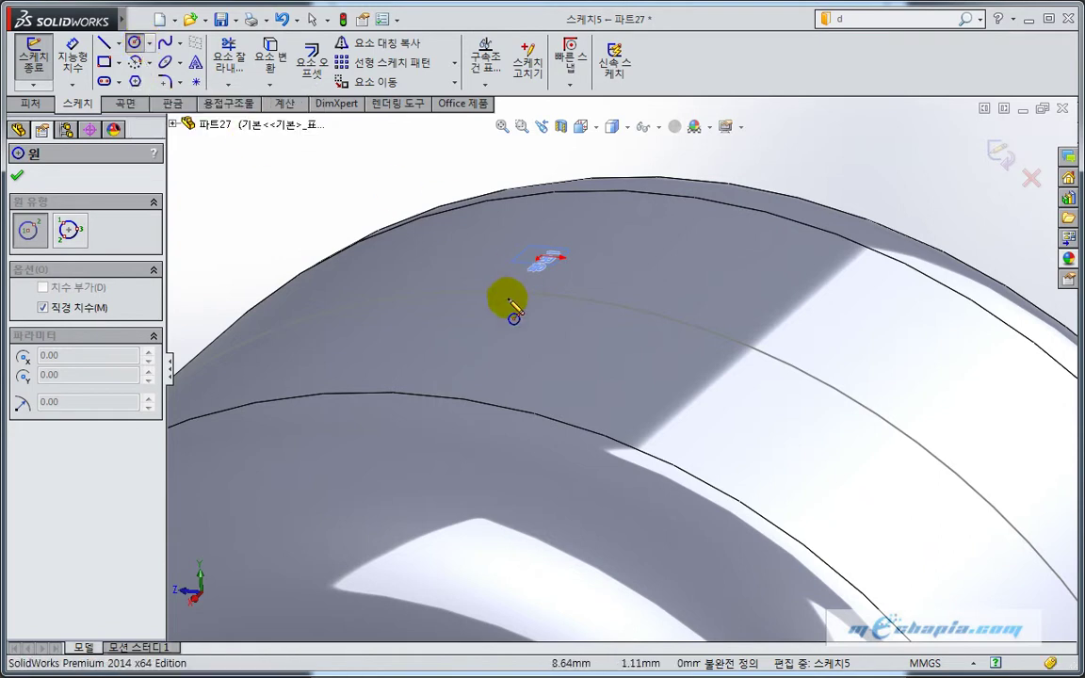
left_click(541, 257)
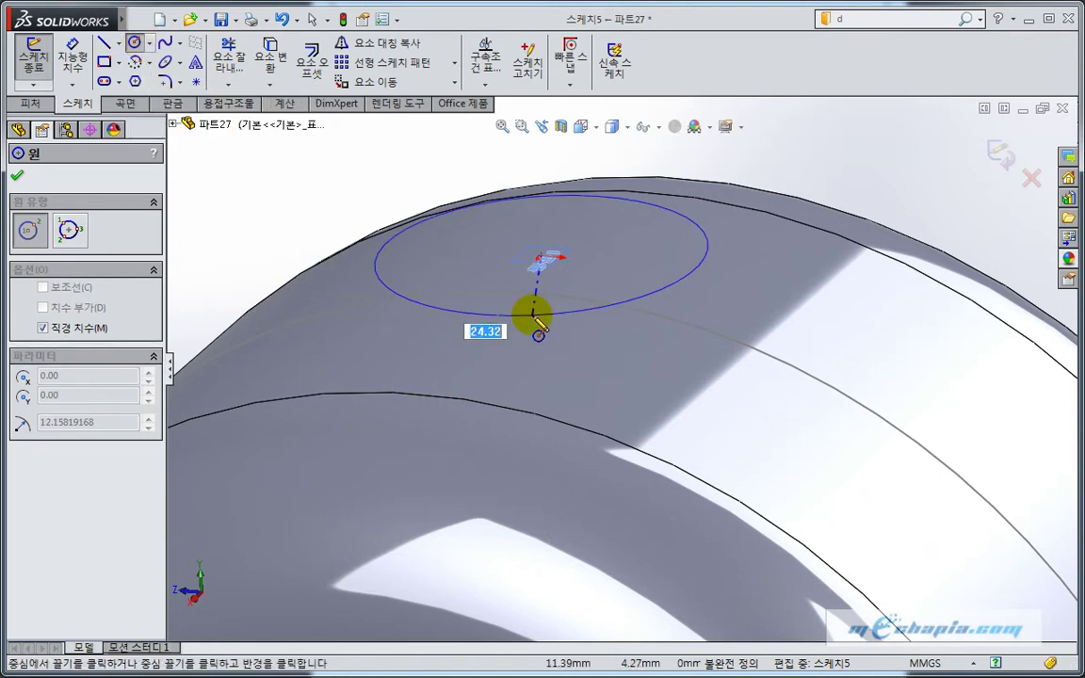
key("Return")
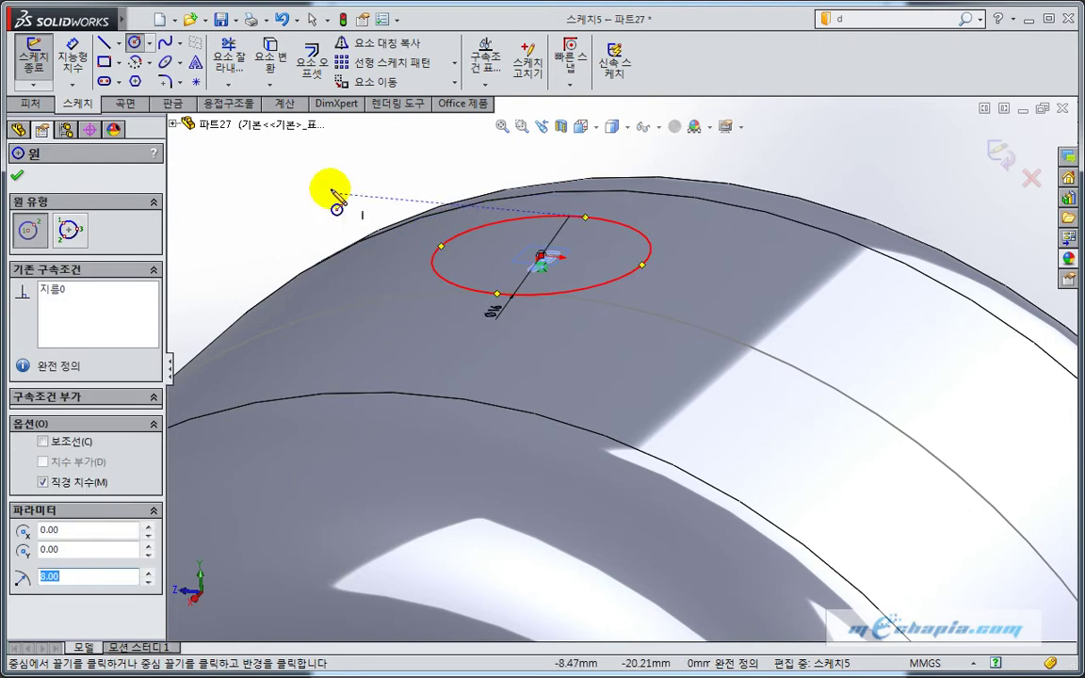
left_click(25, 103)
Extrude the circle downward with end condition Up To Next
left_click(36, 59)
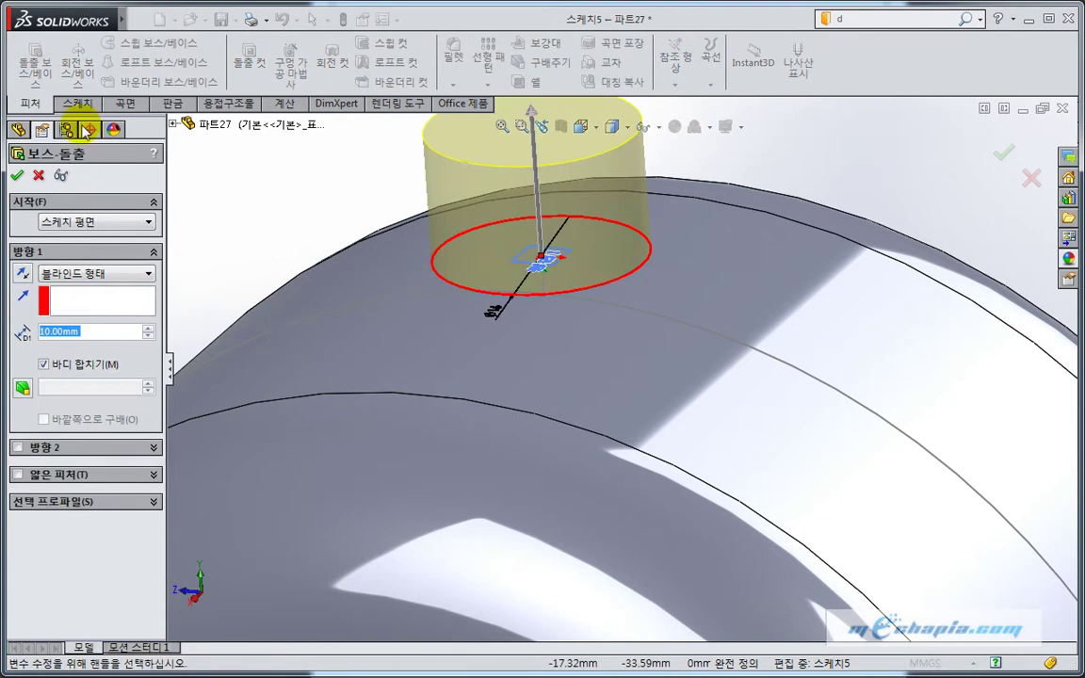
left_click(81, 272)
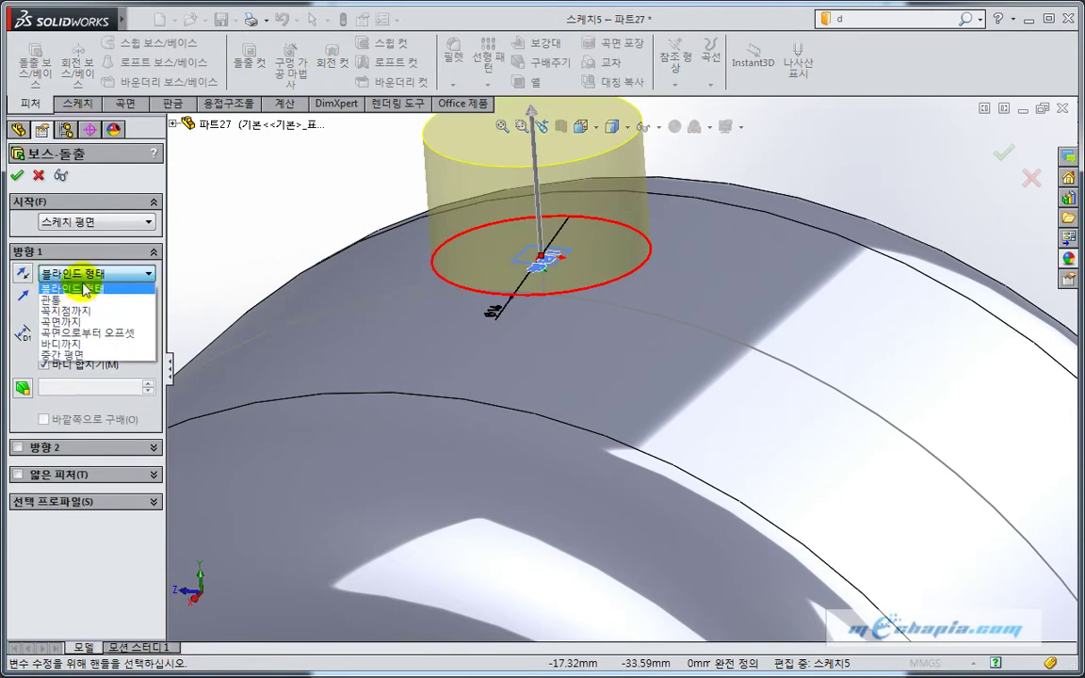
left_click(24, 275)
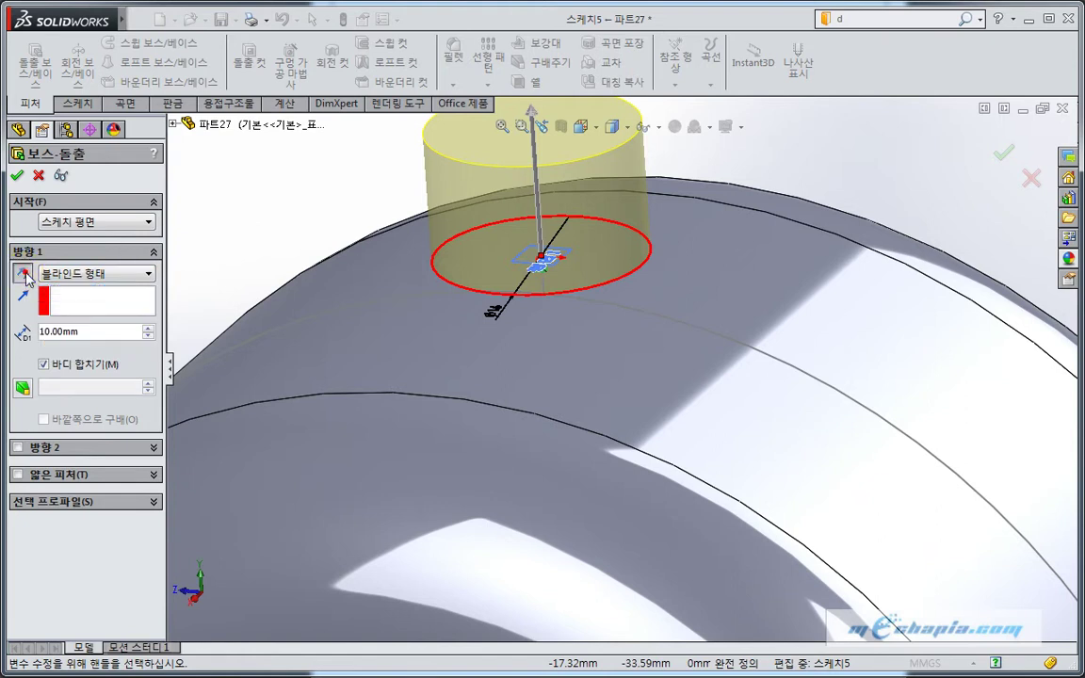
left_click(24, 275)
left_click(89, 273)
left_click(94, 310)
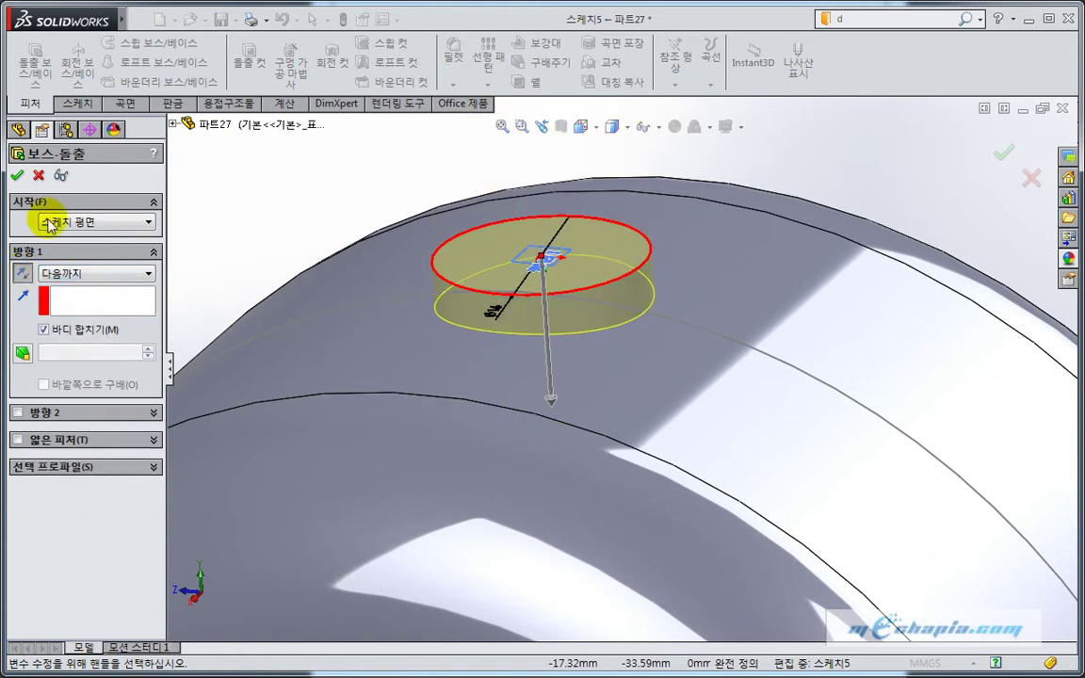
left_click(19, 177)
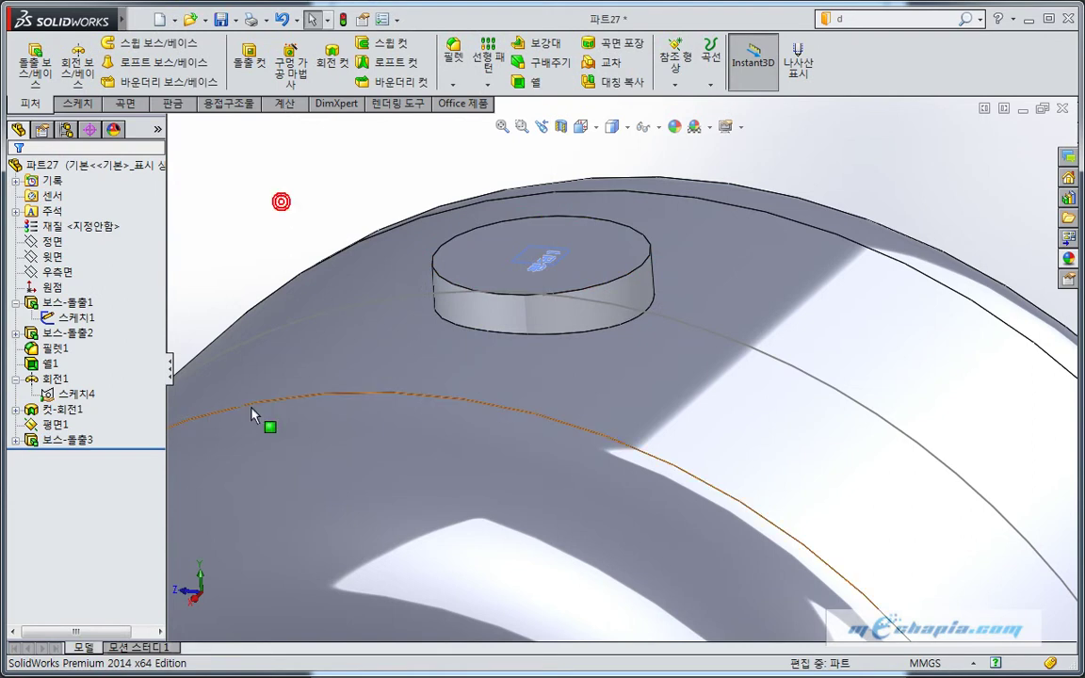
Hide the leftover sketch, 평면1 and 스케치1, then view the whole part and base plate
left_click(71, 393)
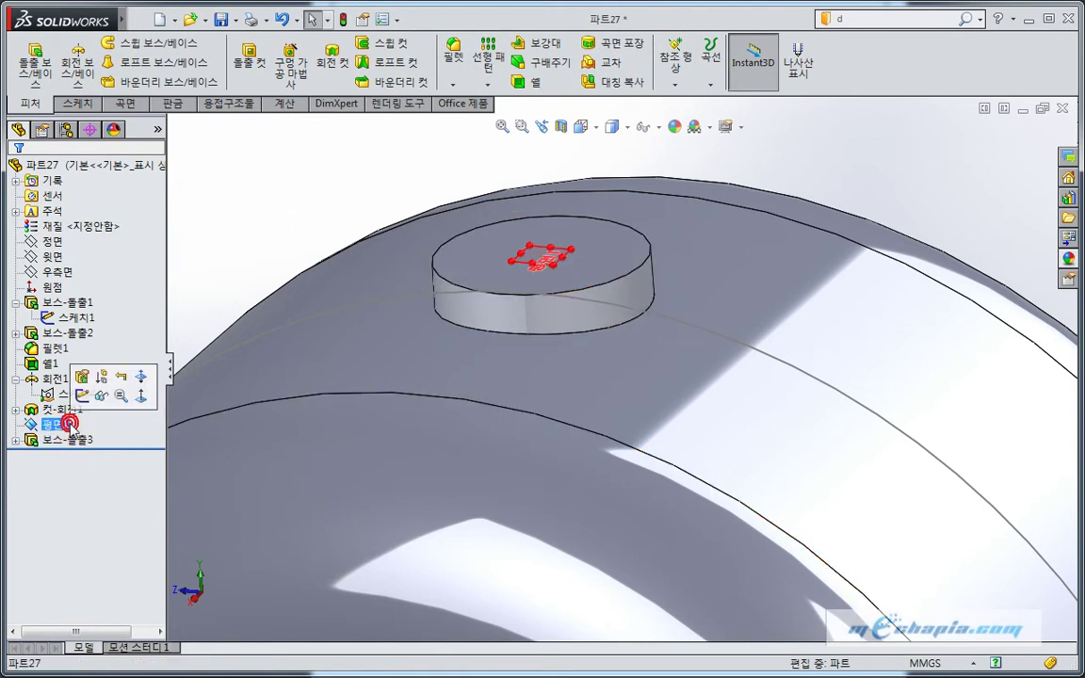
left_click(102, 388)
left_click(81, 318)
left_click(86, 302, "ctrl")
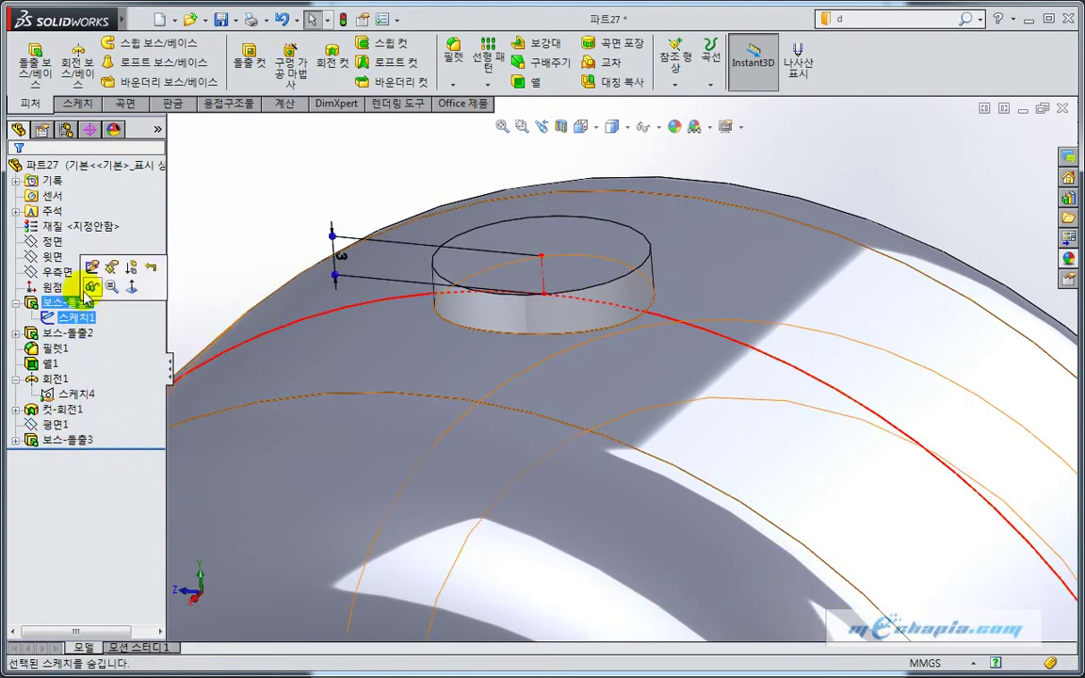
left_click(96, 286)
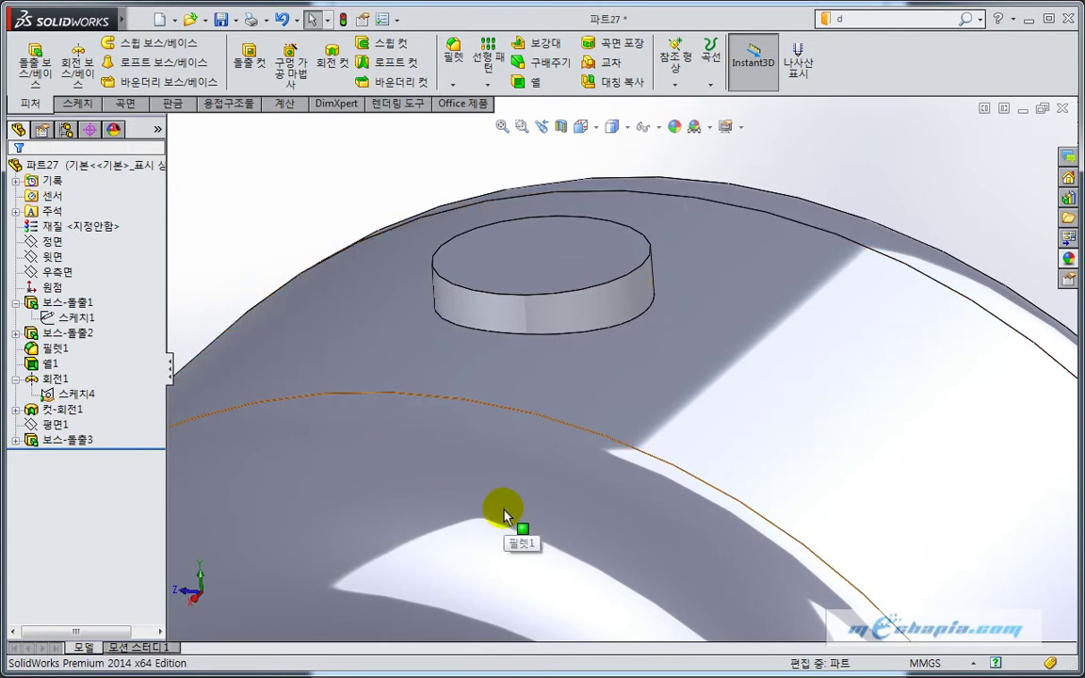
scroll(503, 510, "up", 3)
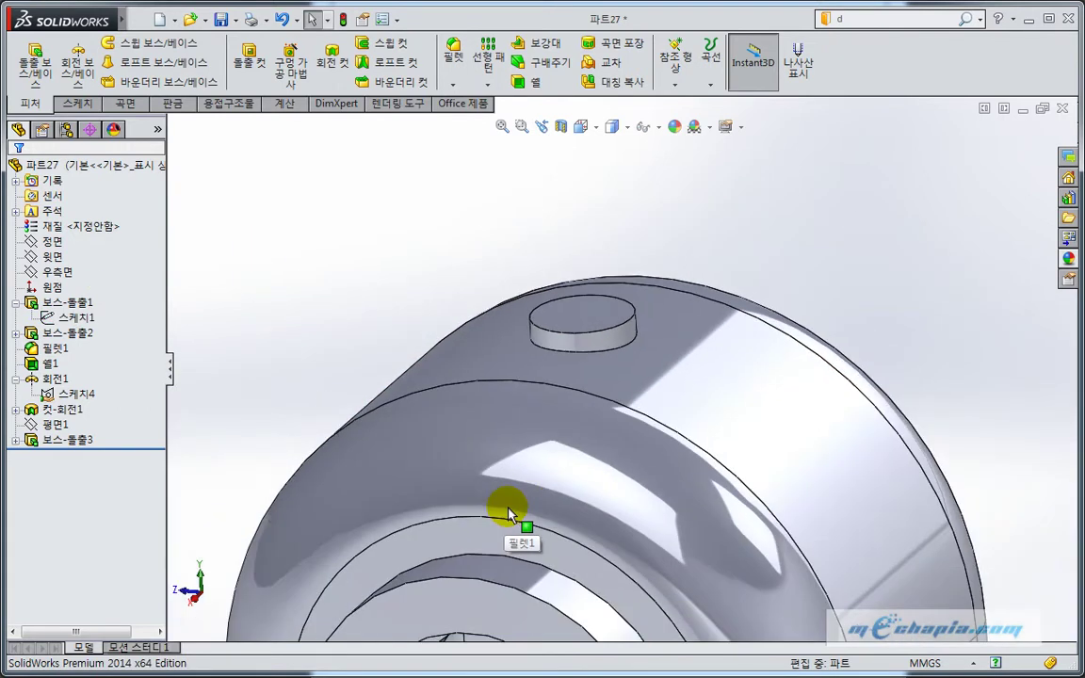
middle_click_drag(503, 509, 484, 343, "ctrl")
scroll(484, 343, "up", 3)
scroll(472, 364, "up", 2)
mouse_move(485, 405)
middle_mouse_down()
mouse_move(375, 448)
mouse_move(382, 507)
middle_mouse_up()
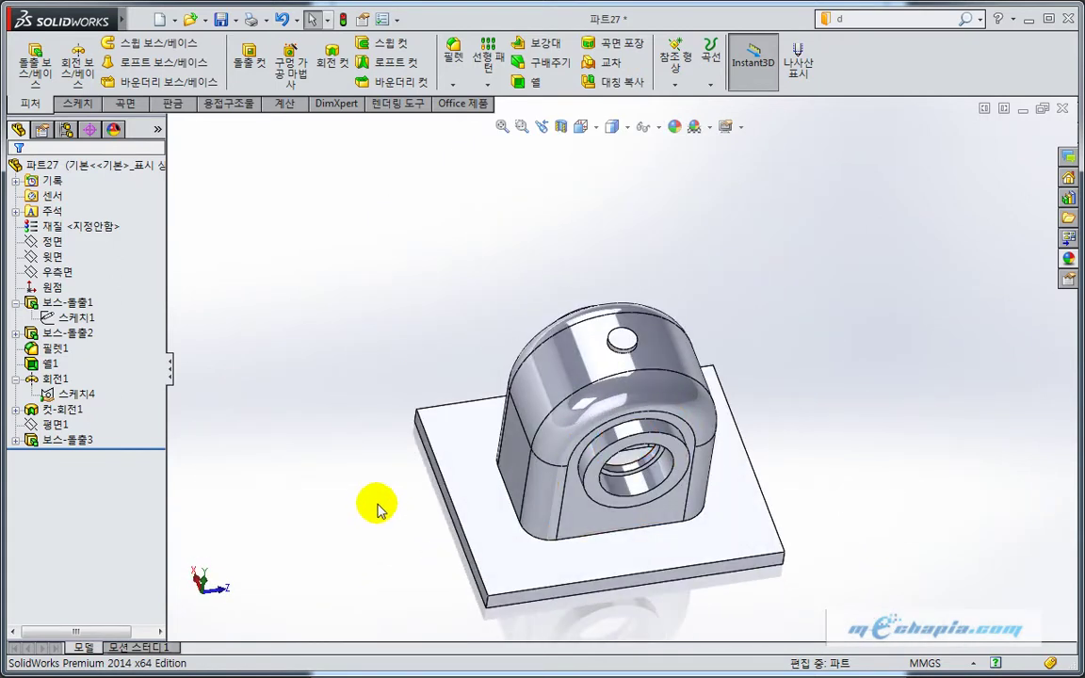
left_click(484, 448)
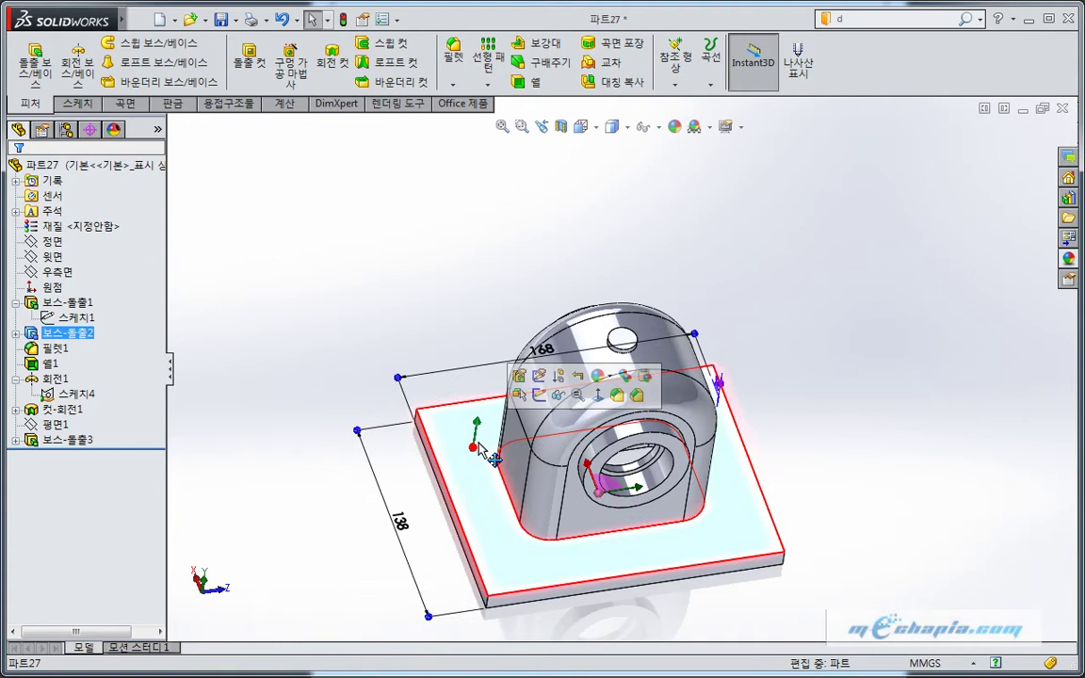
On the plate top, sketch a corner rectangle with a diagonal construction line between its corners
left_click(538, 399)
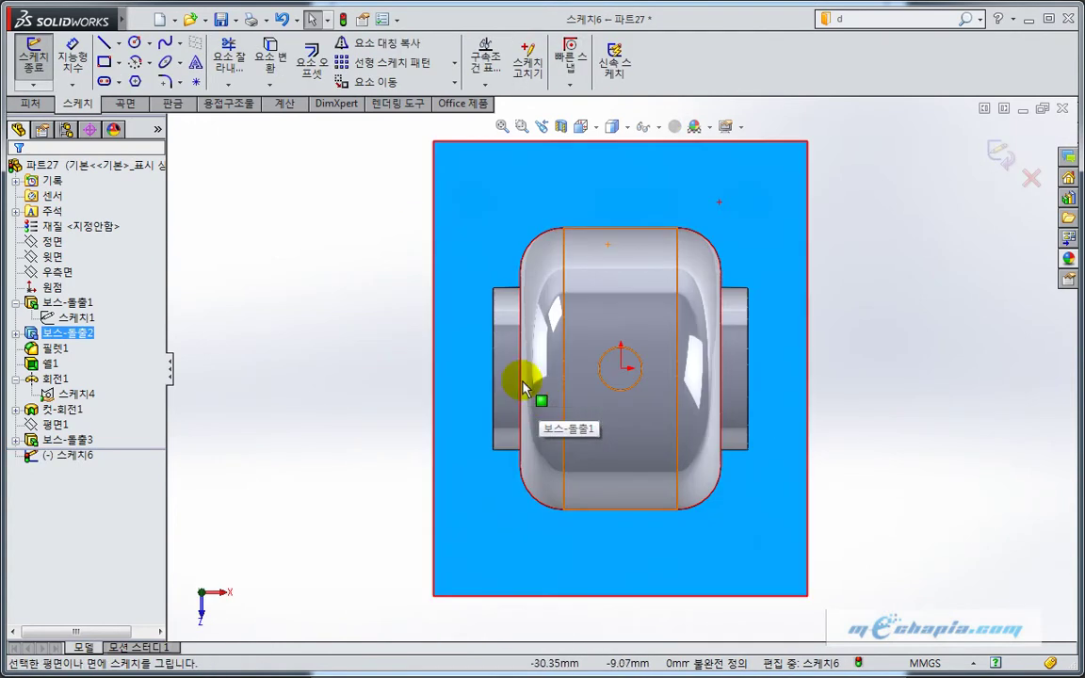
left_click(310, 279)
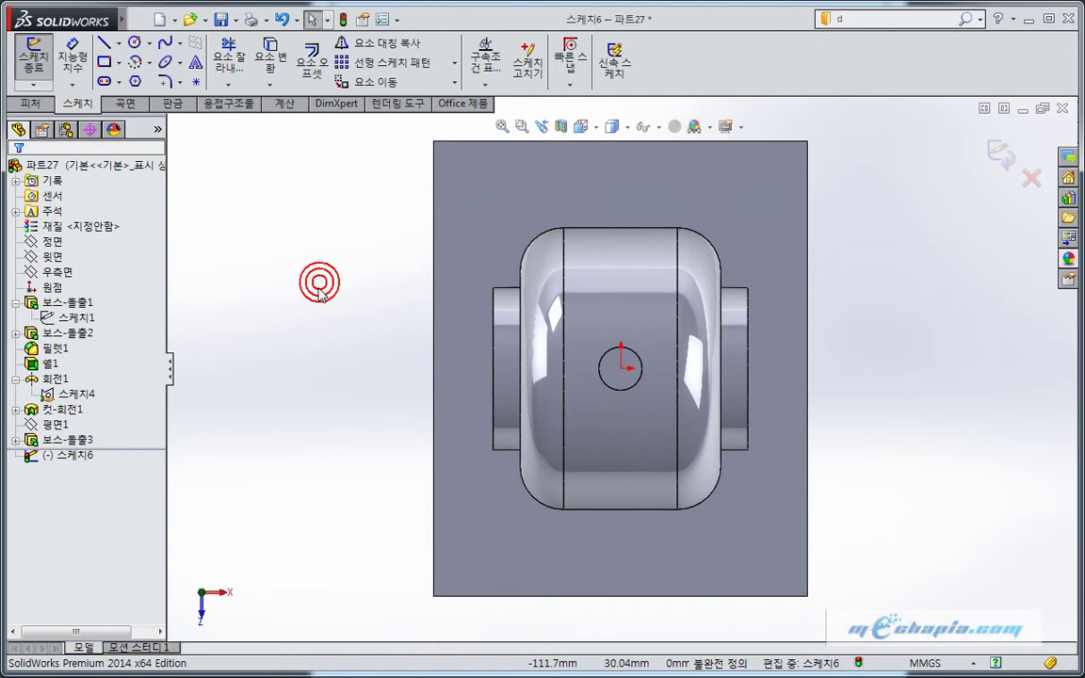
left_click(107, 63)
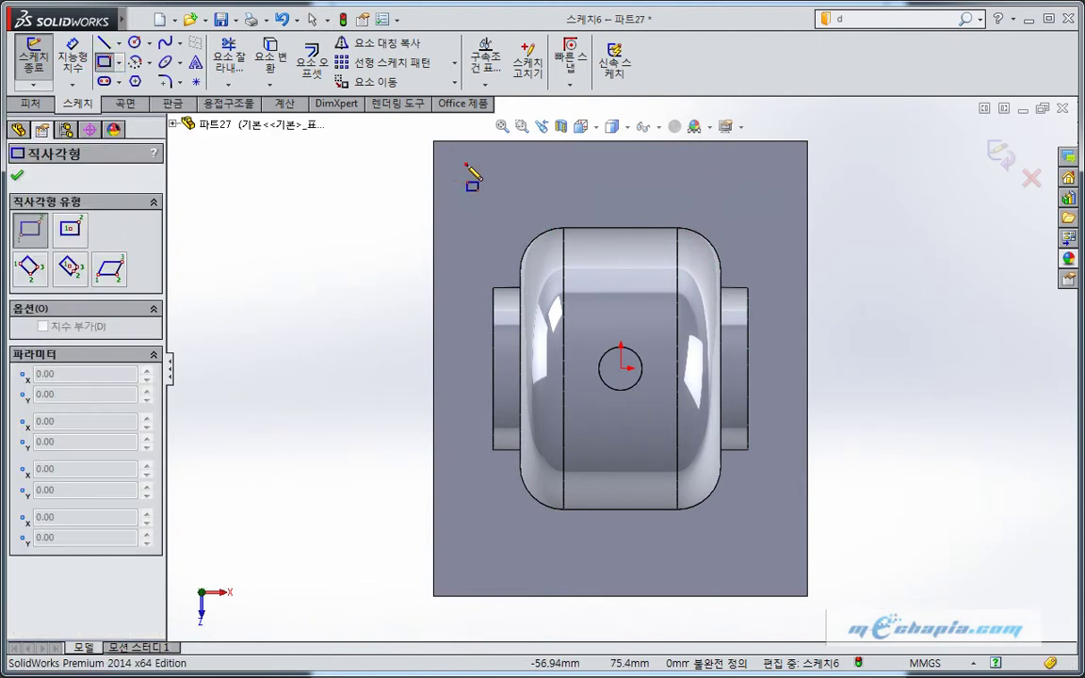
left_click_drag(466, 164, 764, 572)
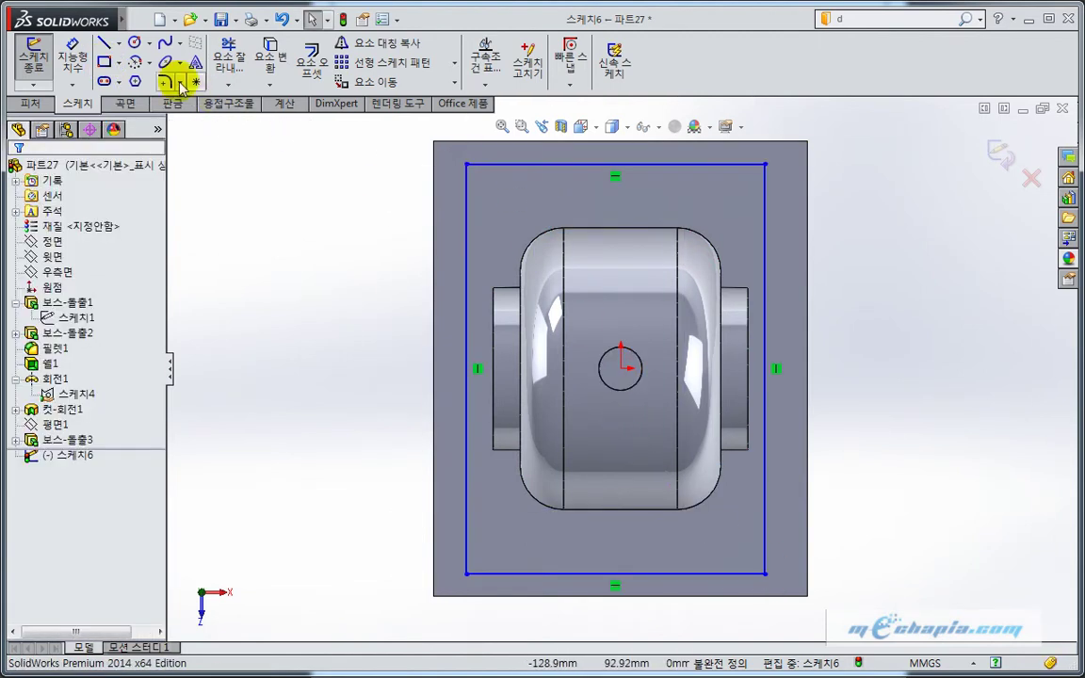
left_click(120, 44)
left_click(130, 60)
left_click(468, 167)
left_click_drag(468, 166, 761, 571)
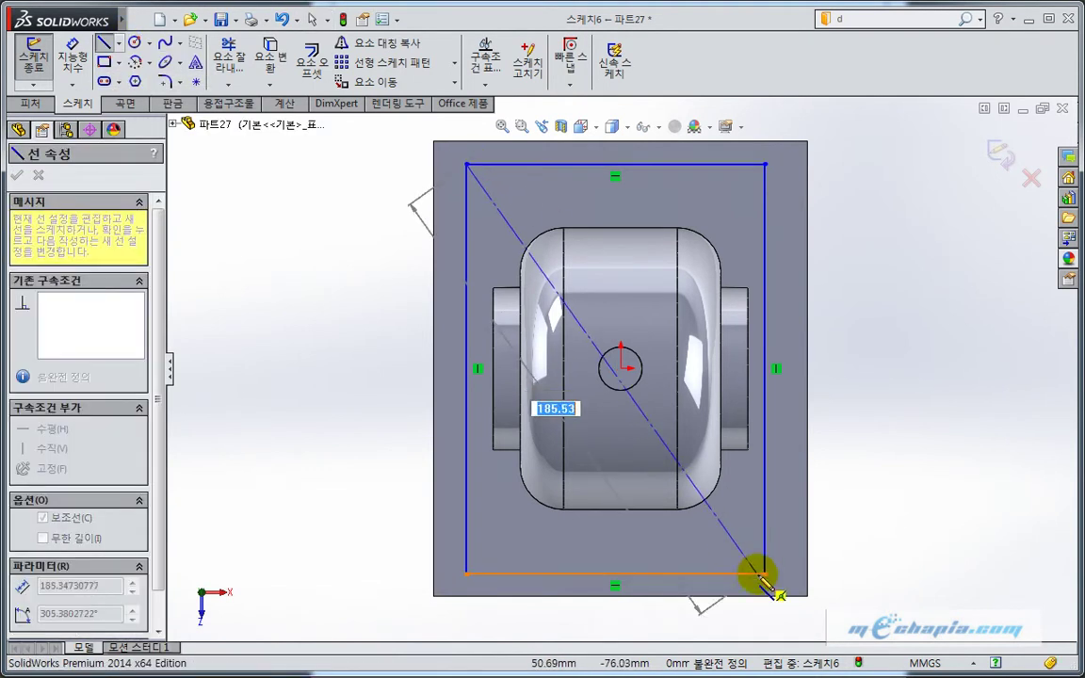
key("Escape")
Make the origin the midpoint of the diagonal construction line
left_click(627, 402)
left_click(621, 371)
left_click(642, 400, "ctrl")
left_click(684, 328)
left_click(385, 309)
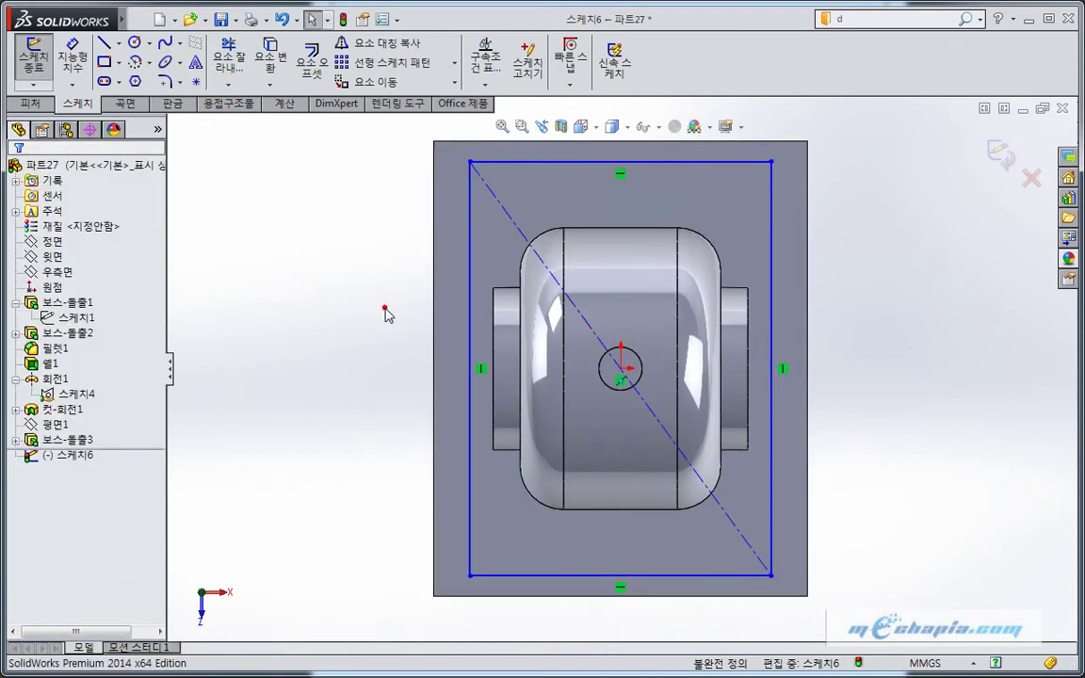
middle_click_drag(402, 304, 402, 349, "ctrl")
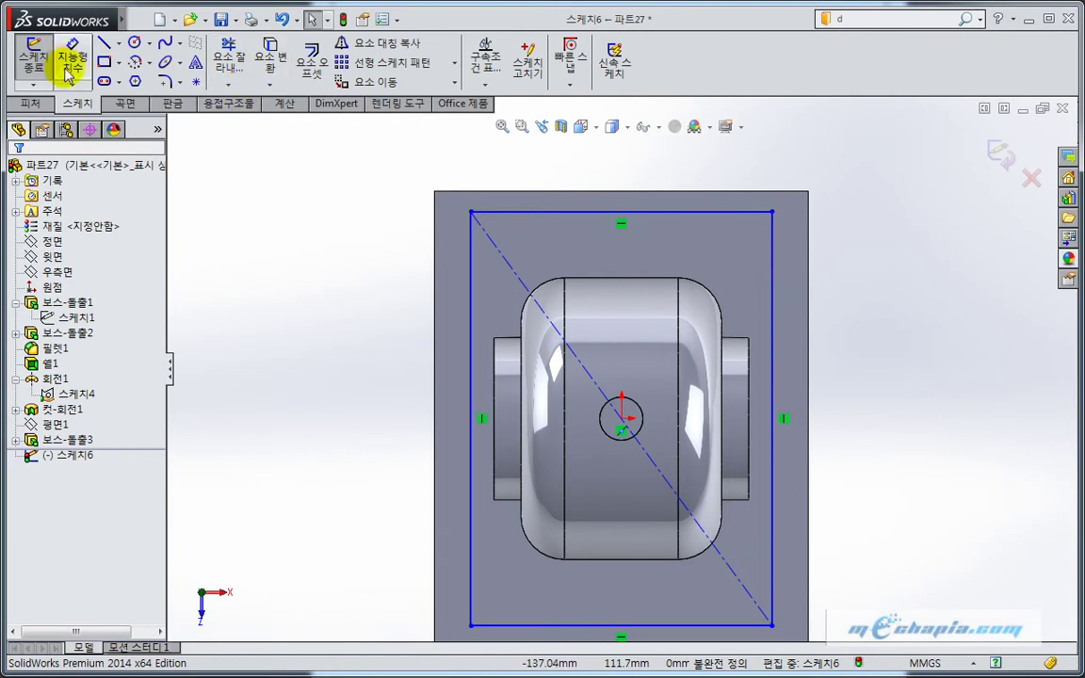
Dimension the rectangle 14 mm in from the plate's top and left edges
left_click(73, 61)
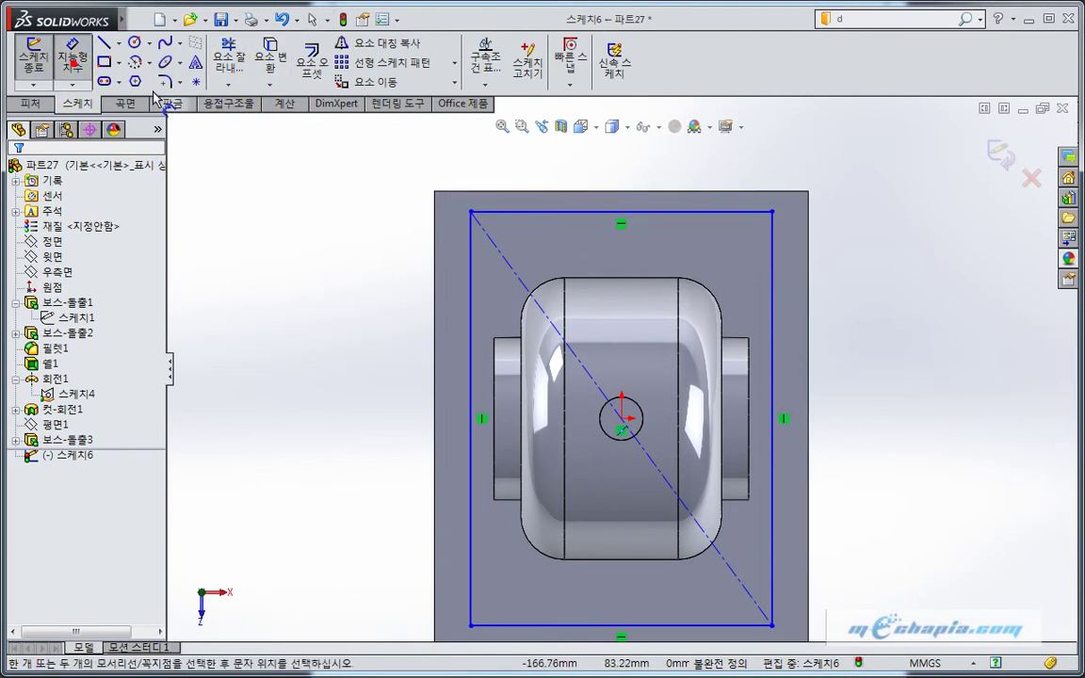
left_click(513, 220)
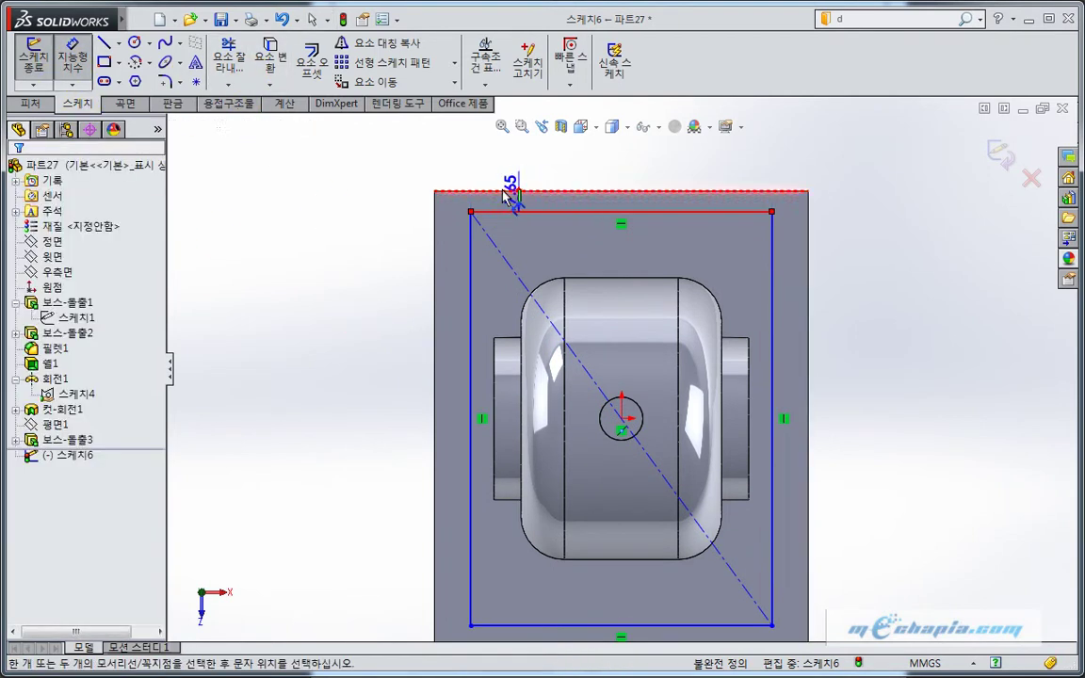
left_click(403, 172)
type("14")
key("Return")
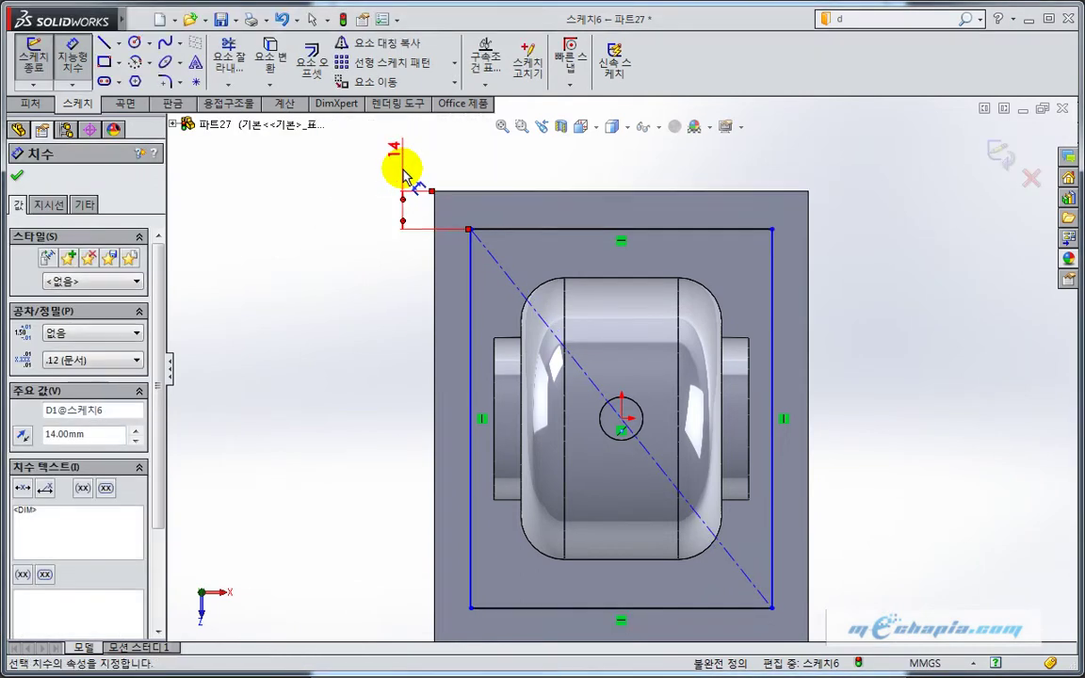
left_click(469, 268)
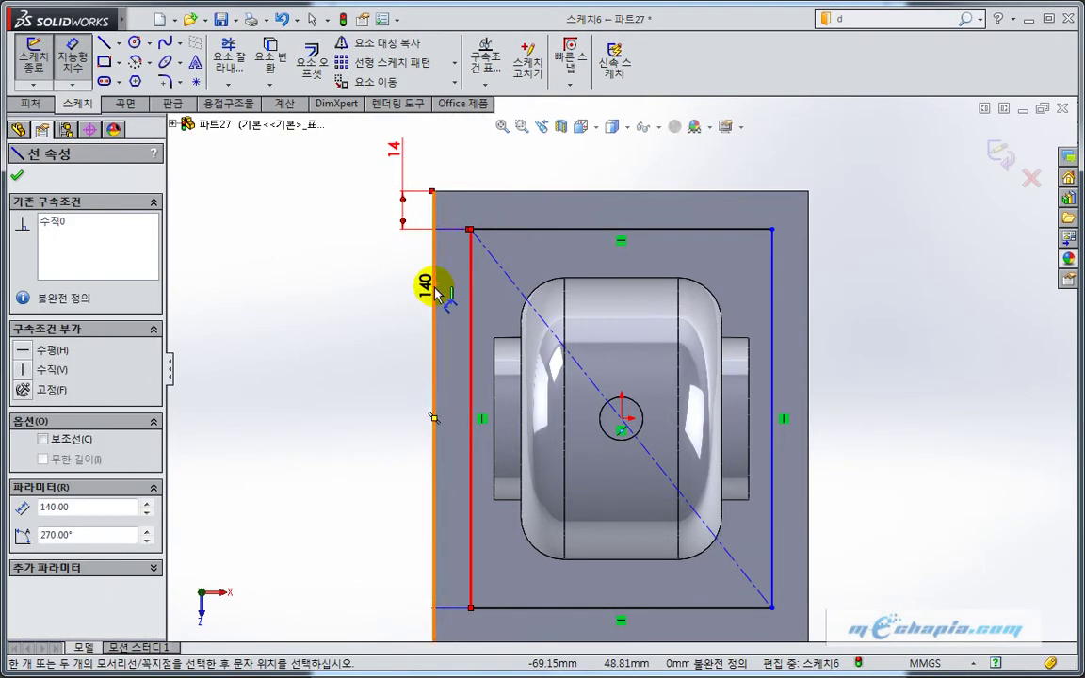
left_click(435, 285)
left_click(373, 373)
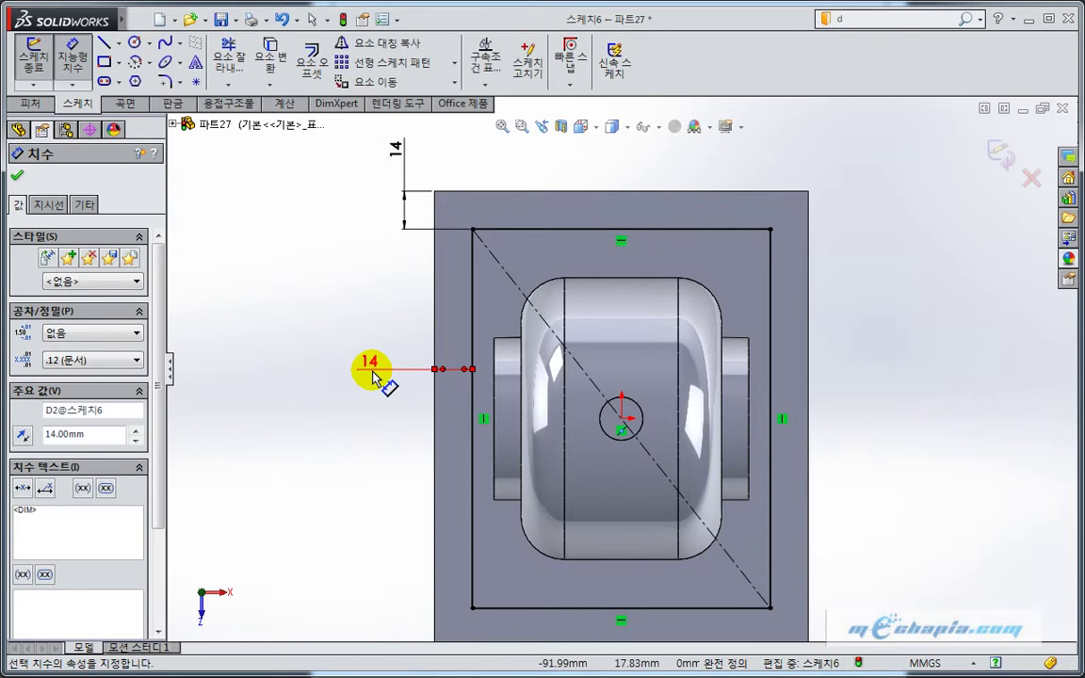
middle_click_drag(472, 436, 496, 327, "ctrl")
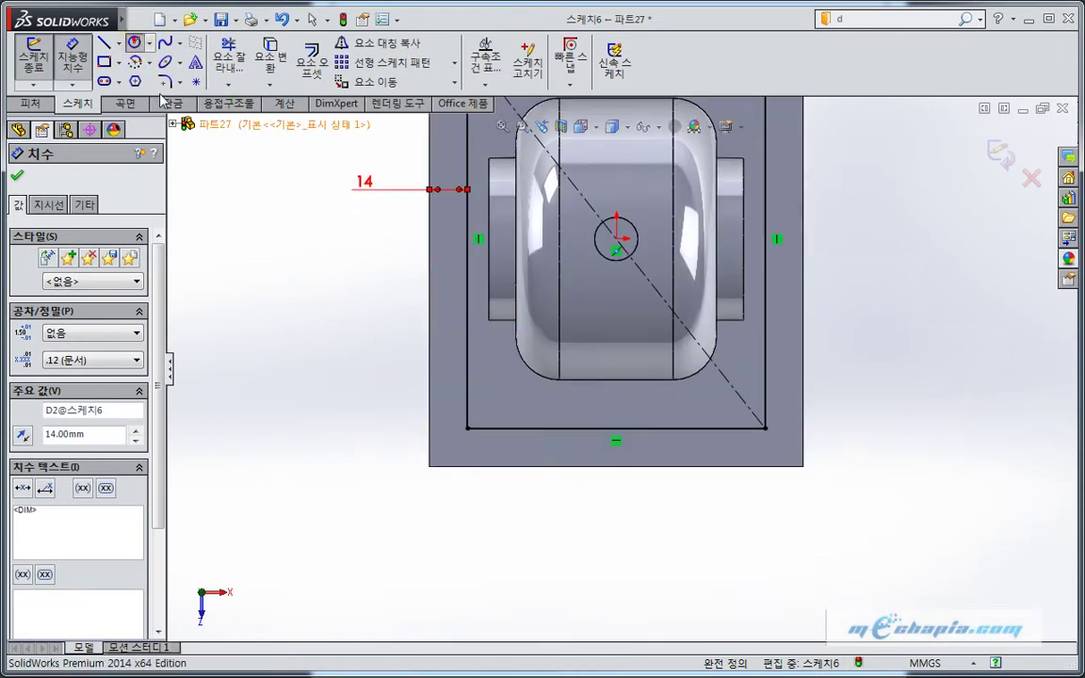
Sketch a Ø16 circle centred on the rectangle's lower-left corner
left_click(135, 42)
left_click(464, 428)
left_click(463, 526)
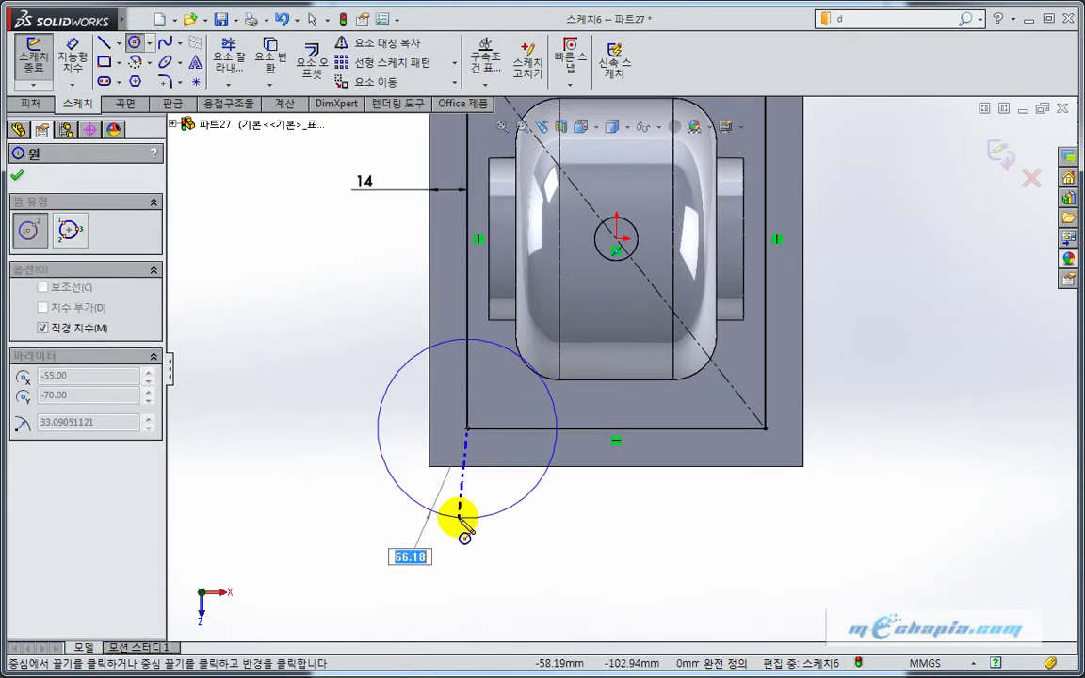
left_click(458, 519)
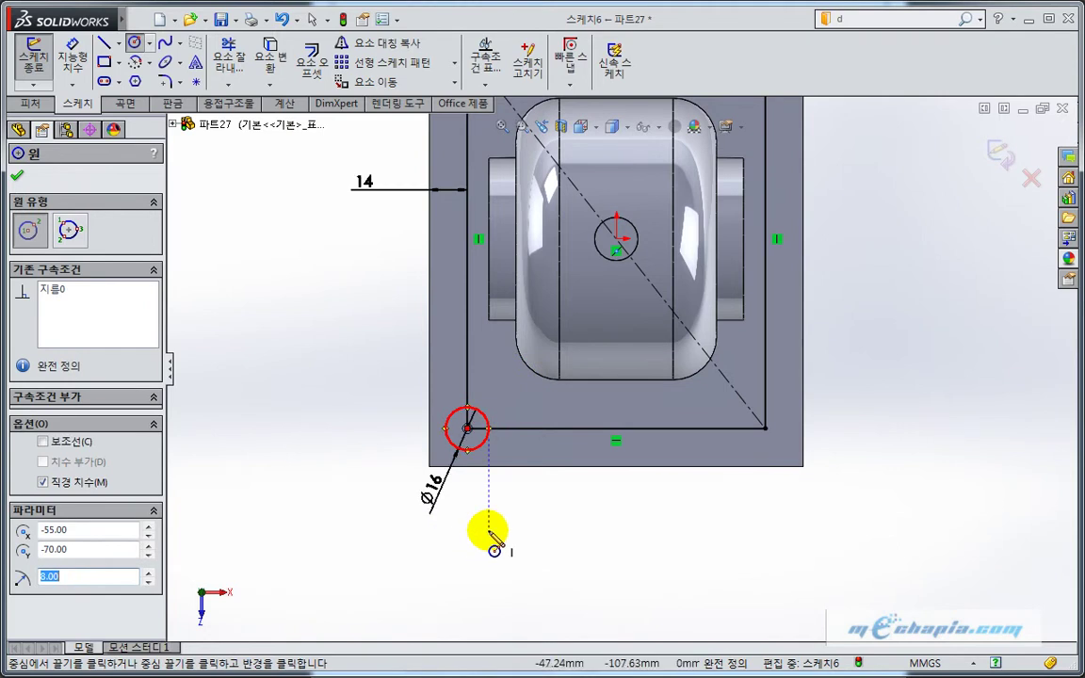
Extrude the circle regions 3 mm into a round pad
left_click(30, 104)
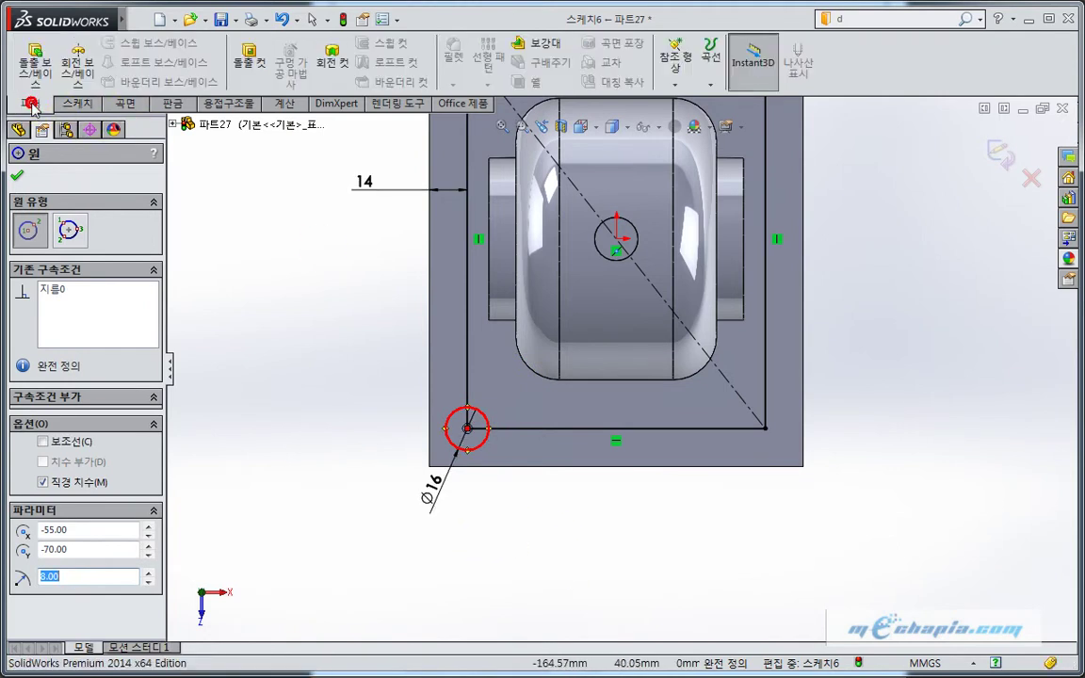
left_click(38, 66)
scroll(419, 499, "down", 3)
left_click(542, 382)
left_click(565, 346)
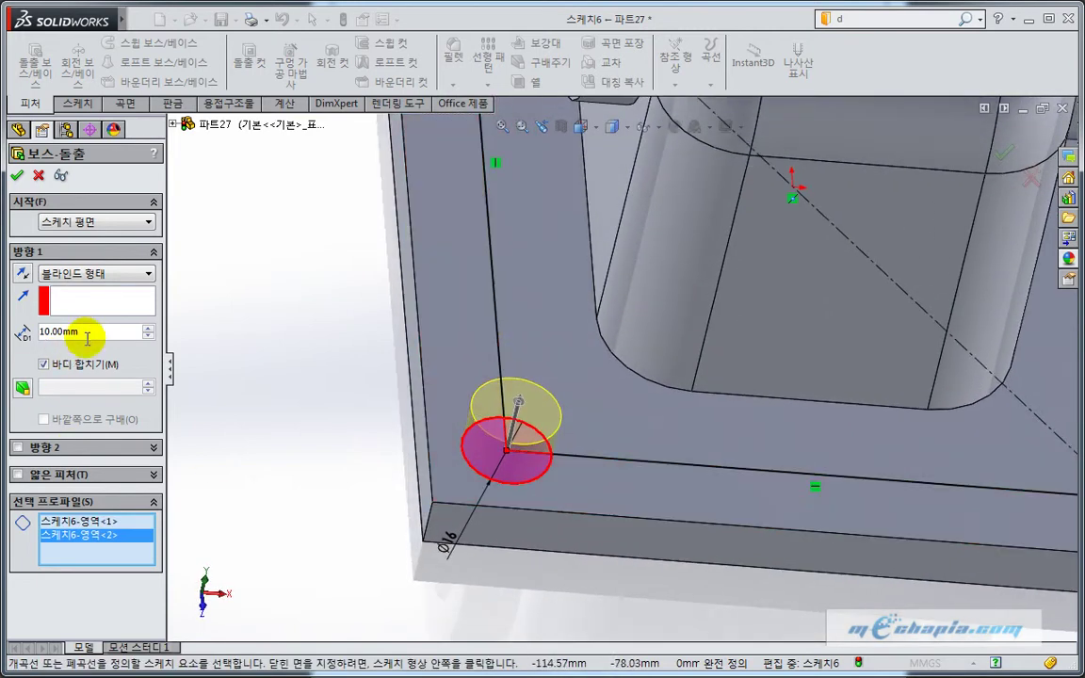
type("3")
key("Return")
key("Return")
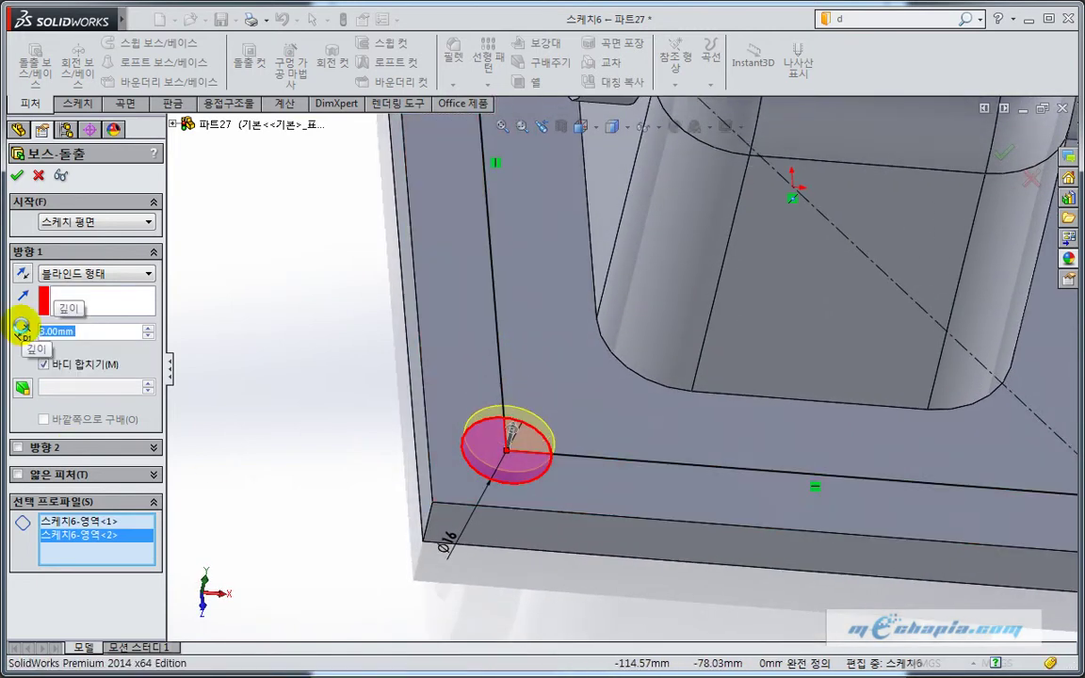
left_click(265, 402)
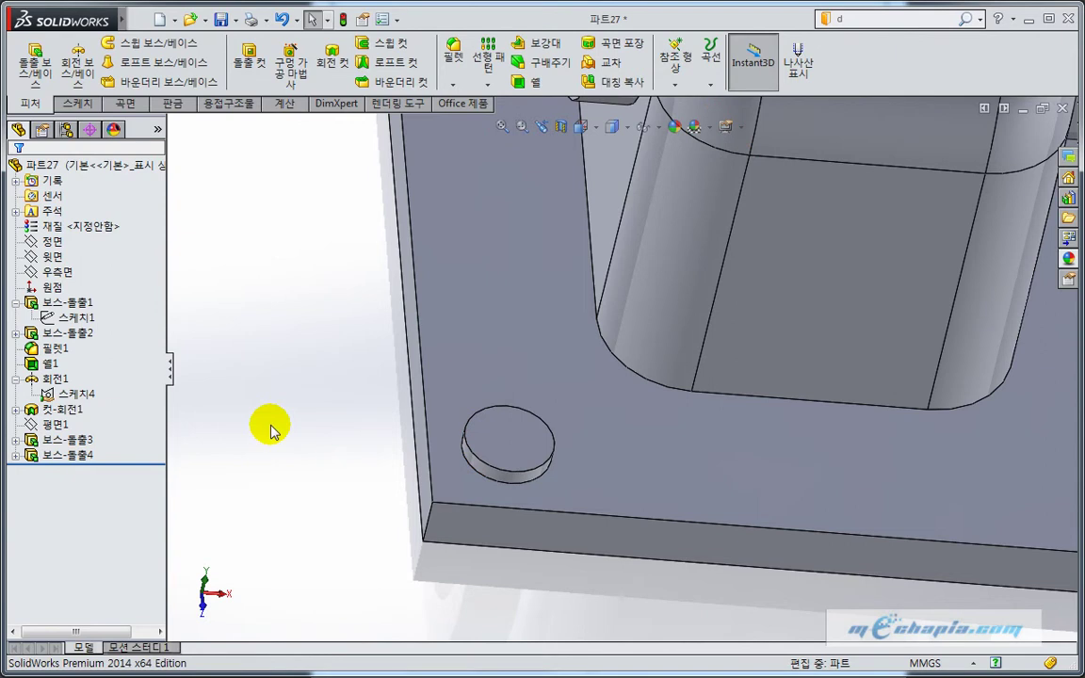
Add a Ø9.0 simple Hole Wizard hole, Up To Next, at the corner pad's centre
left_click(299, 70)
left_click(94, 203)
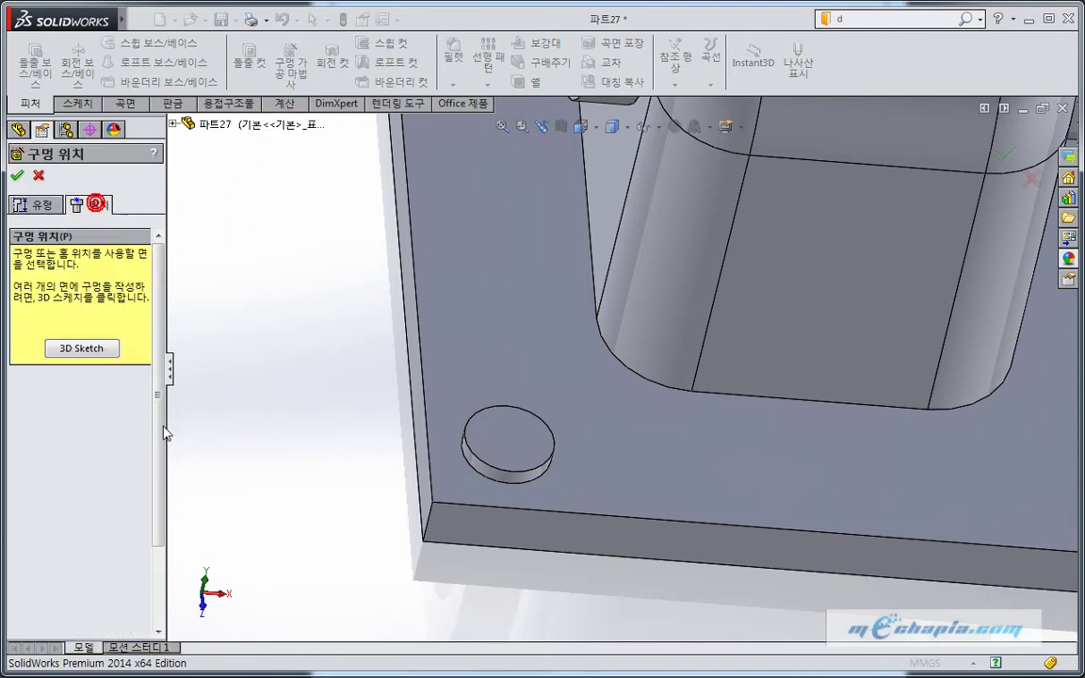
left_click(497, 453)
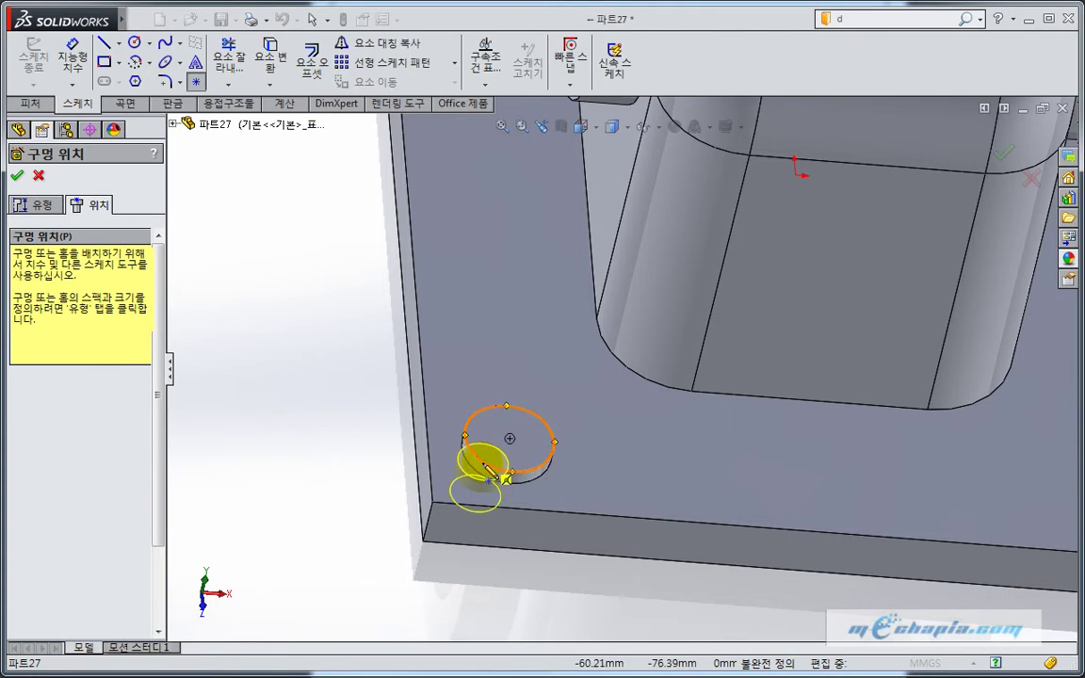
left_click(509, 438)
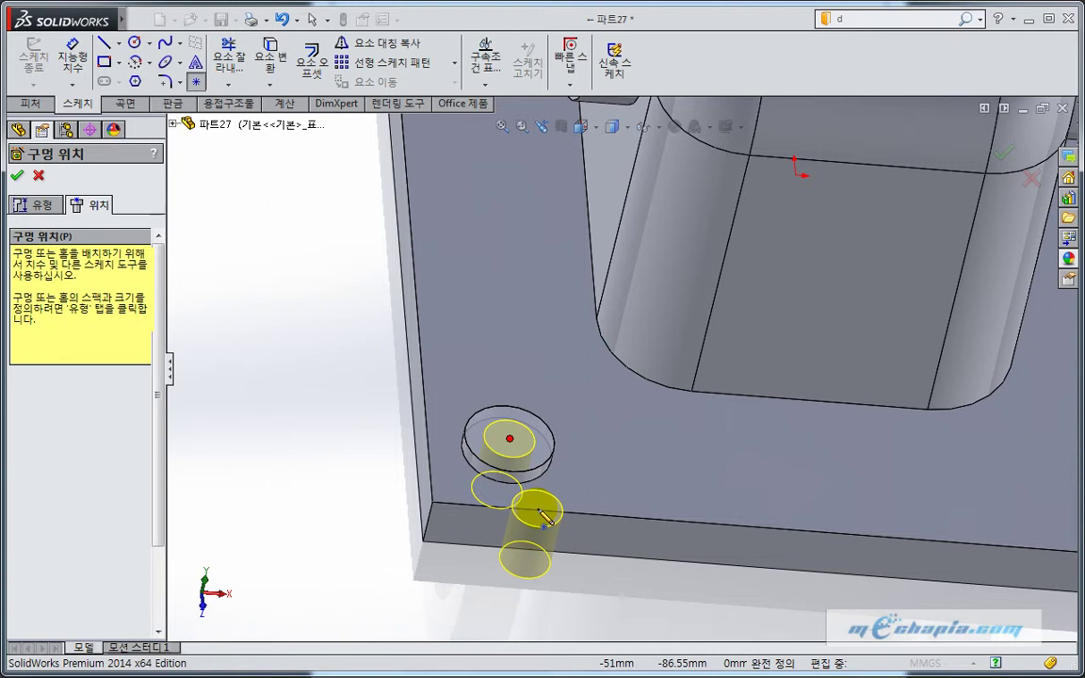
left_click(47, 209)
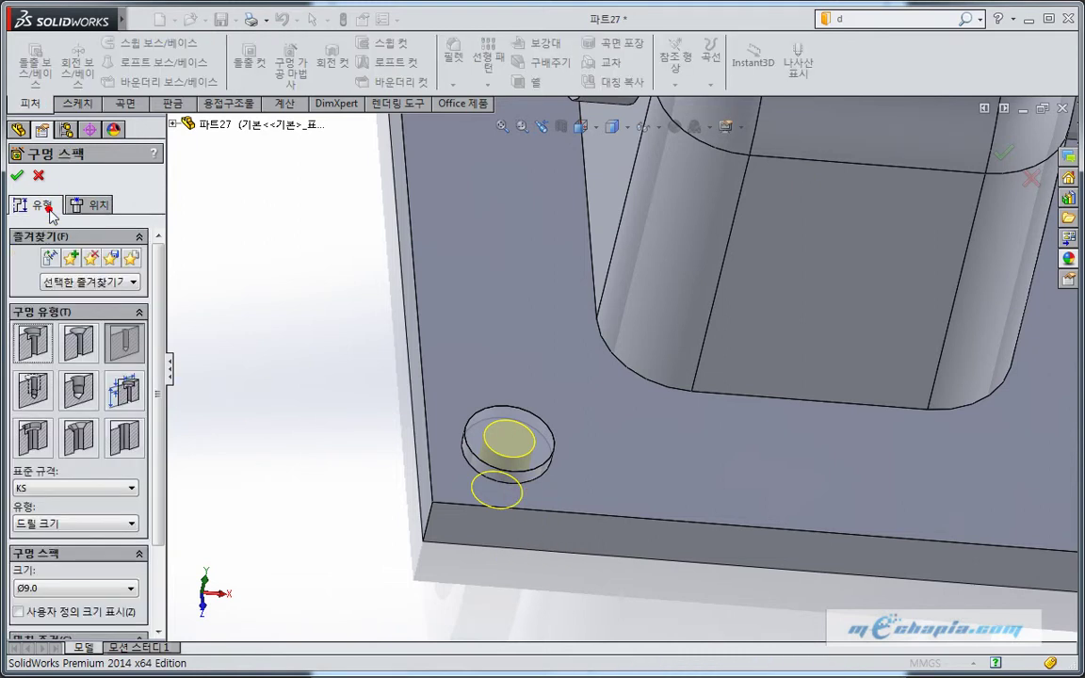
left_click(124, 344)
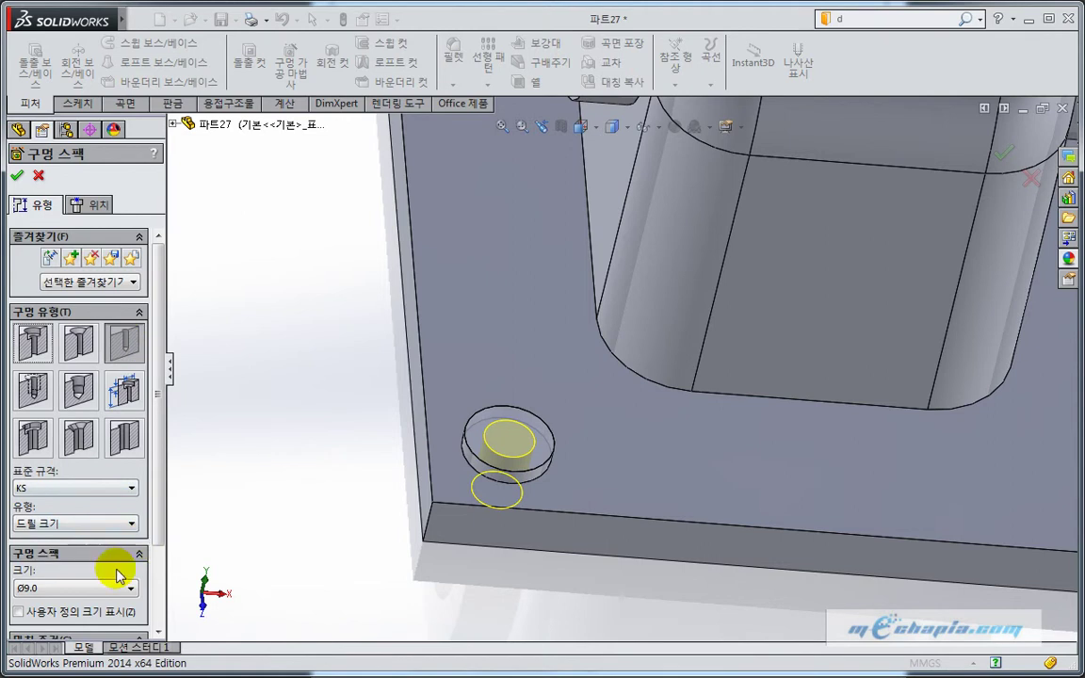
left_click_drag(157, 547, 158, 625)
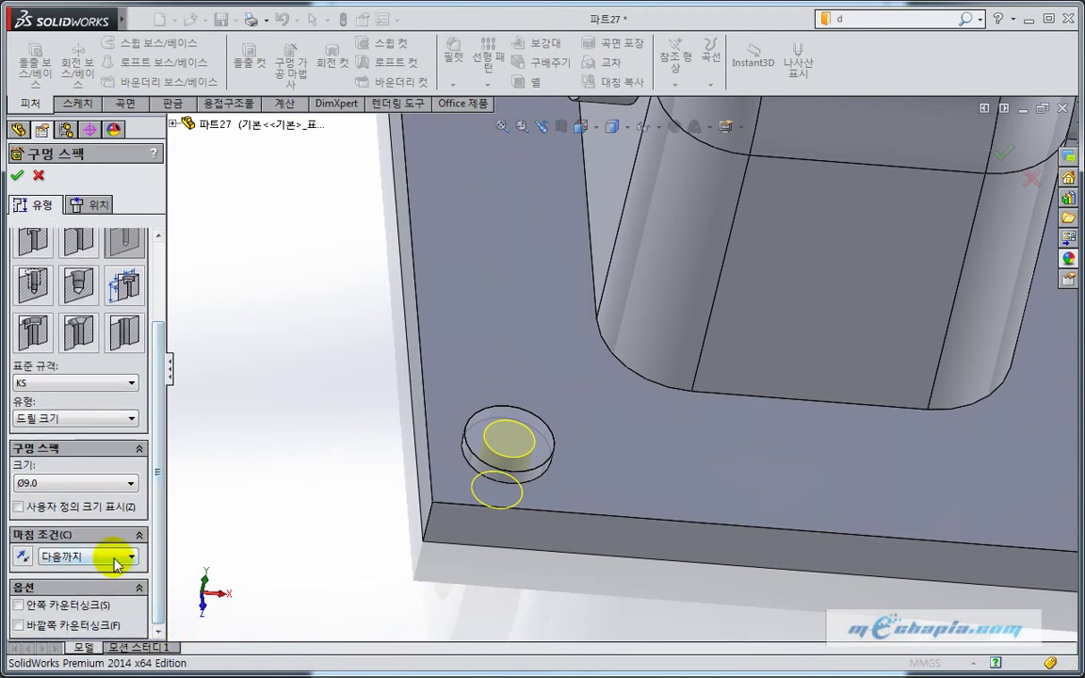
left_click(16, 176)
mouse_move(238, 327)
middle_mouse_down()
mouse_move(251, 356)
mouse_move(310, 377)
mouse_move(436, 331)
mouse_move(390, 406)
mouse_move(381, 395)
mouse_move(436, 436)
mouse_move(467, 199)
middle_mouse_up()
Edit Sketch6 under Boss-Extrude4 and view it normal to the sketch plane
left_click(489, 87)
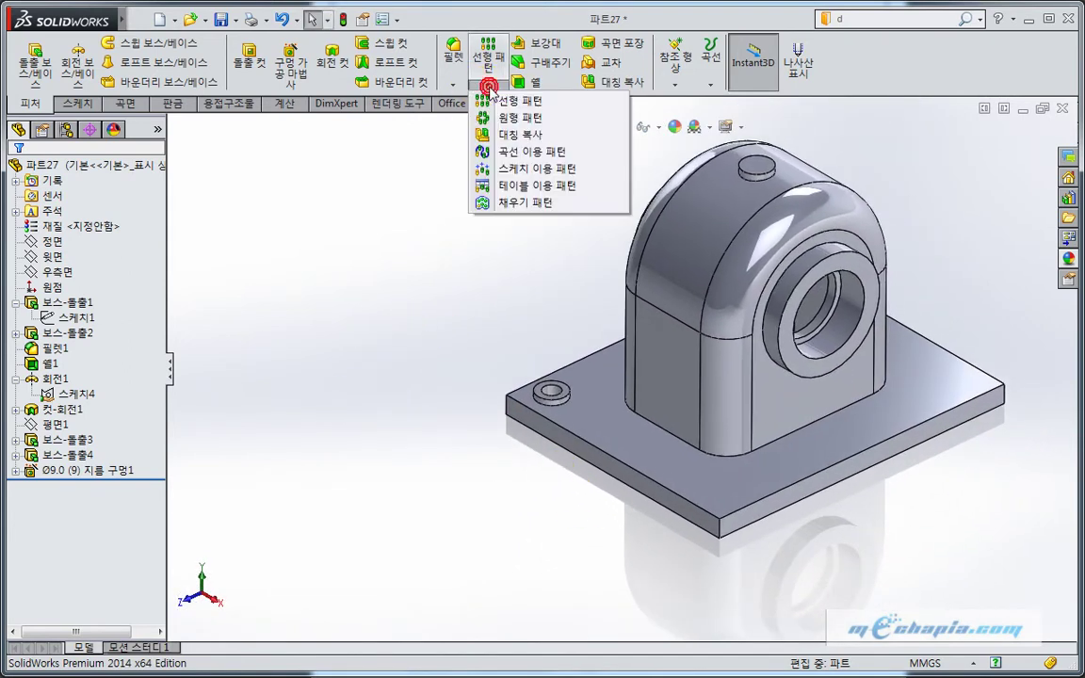
left_click(352, 348)
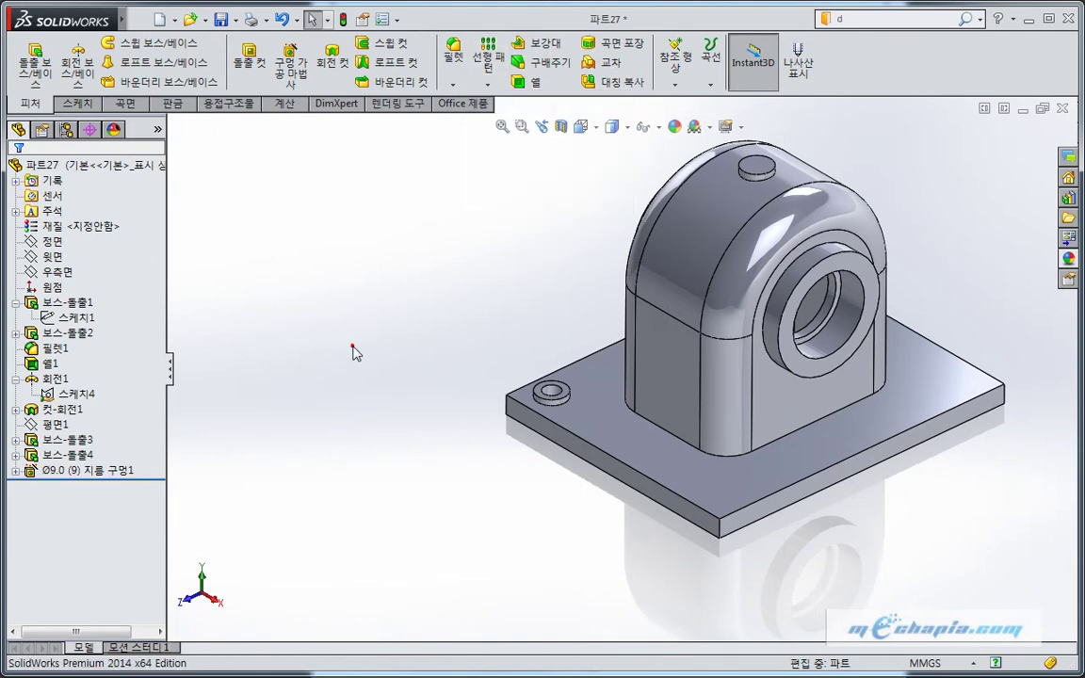
left_click(38, 441)
left_click(19, 457)
left_click(76, 470)
left_click(84, 422)
key("ctrl+8")
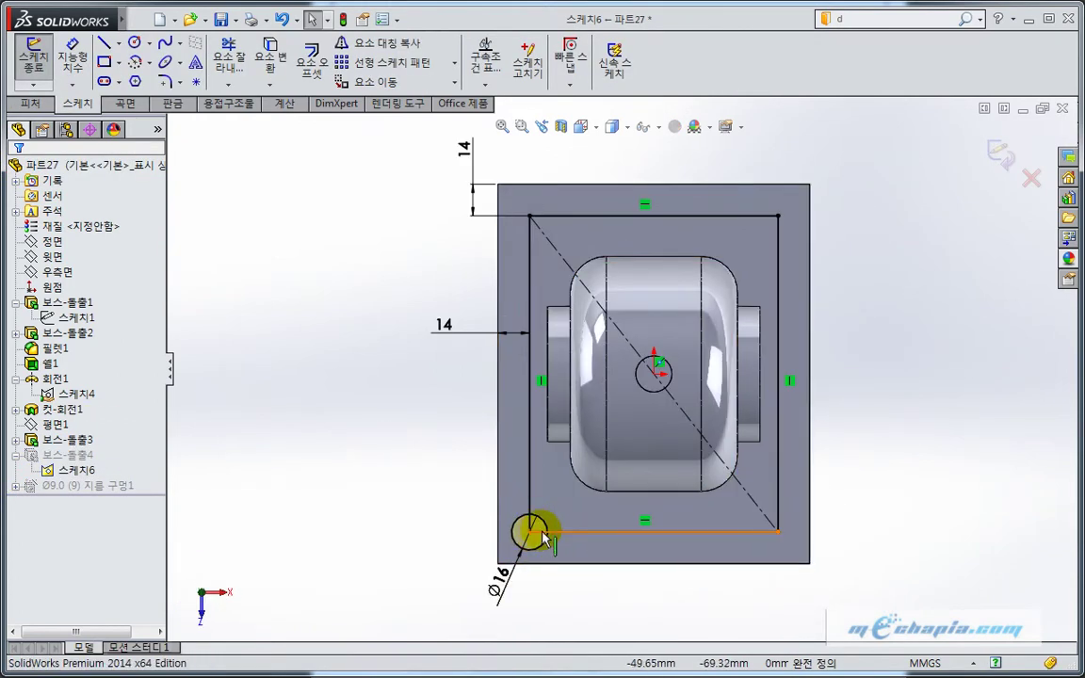
Place sketch points at the rectangle's top-left, top-right and bottom-right corners
left_click(195, 80)
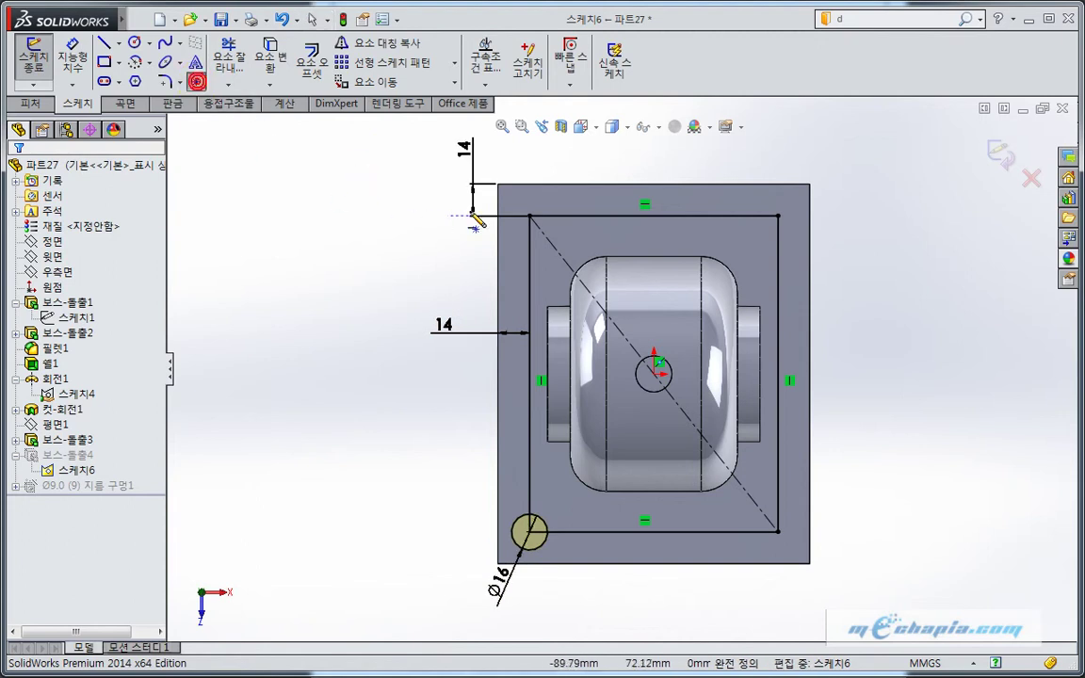
left_click(529, 217)
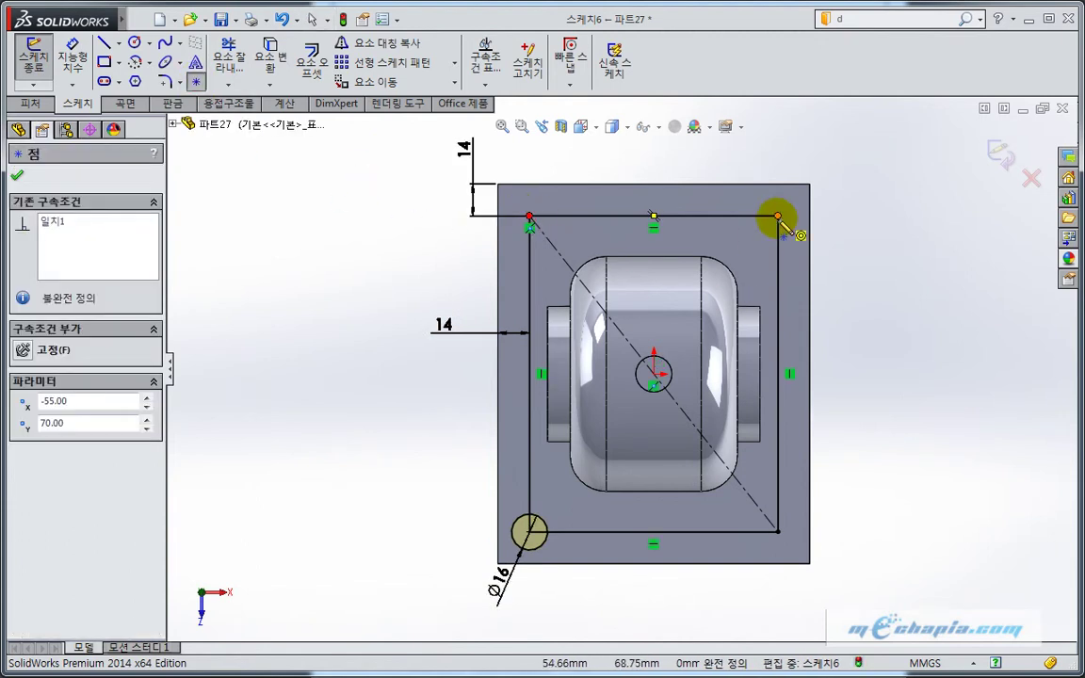
left_click(778, 217)
left_click(778, 533)
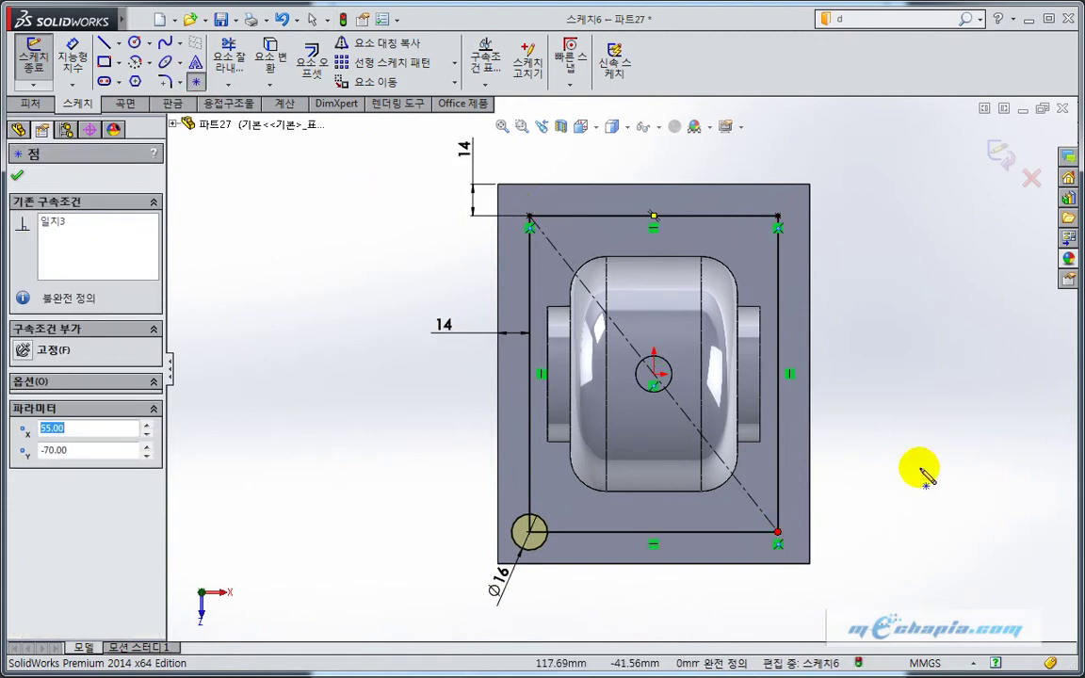
key("Escape")
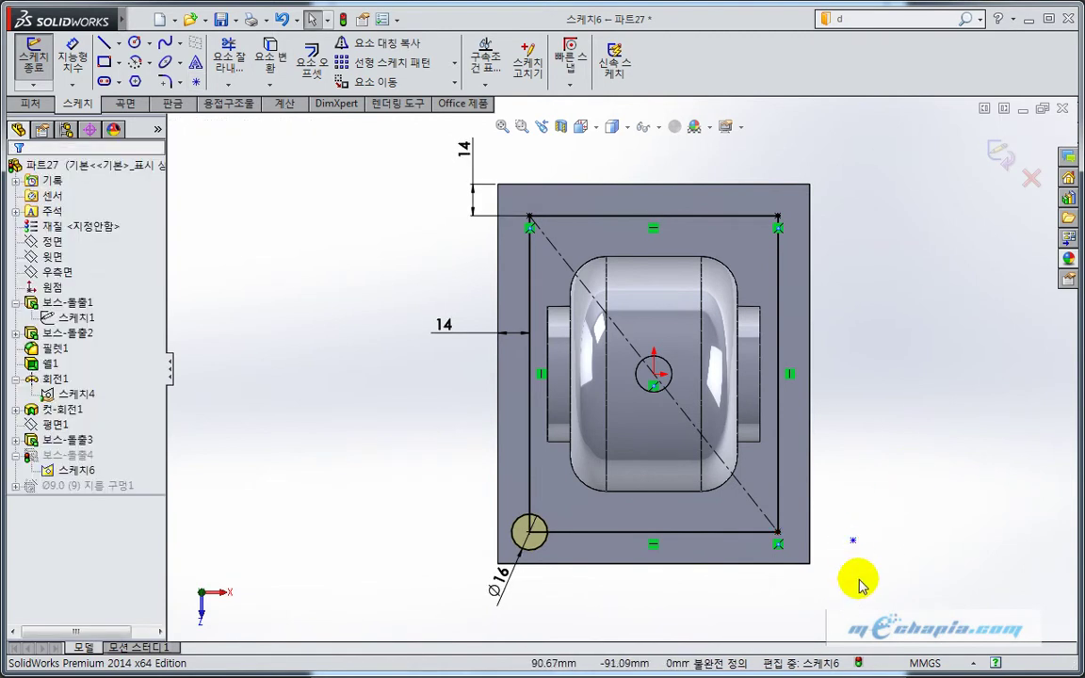
Undo an accidental point move so it stays on the corner, and exit the sketch
left_click(853, 542)
left_click_drag(853, 542, 852, 565)
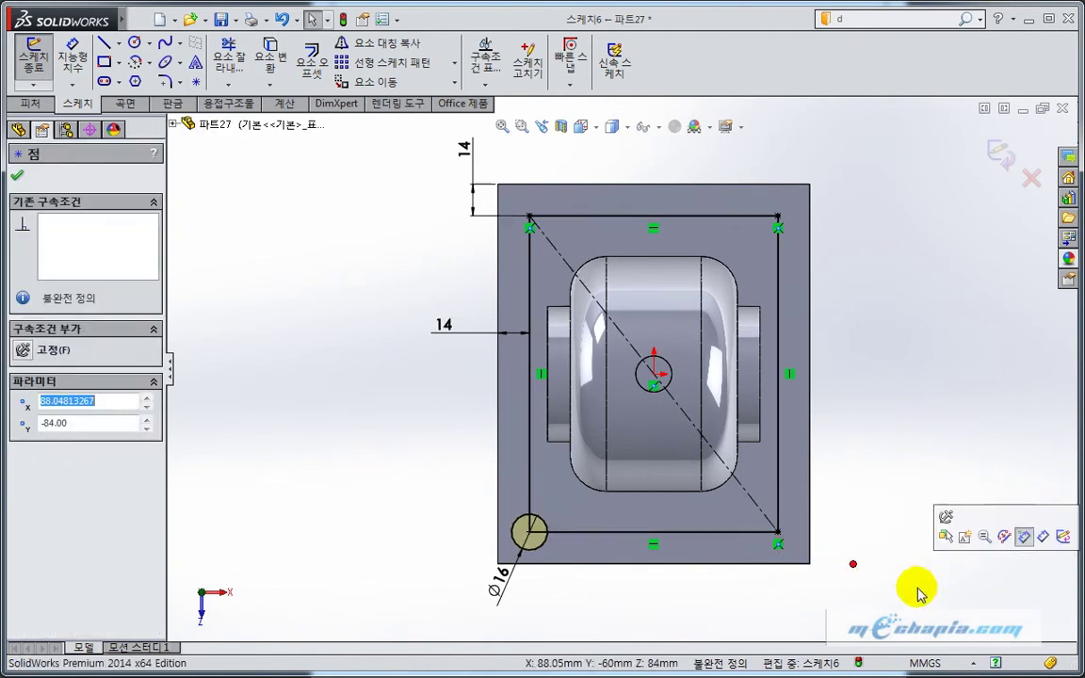
key("ctrl+z")
left_click(923, 577)
key("ctrl+z")
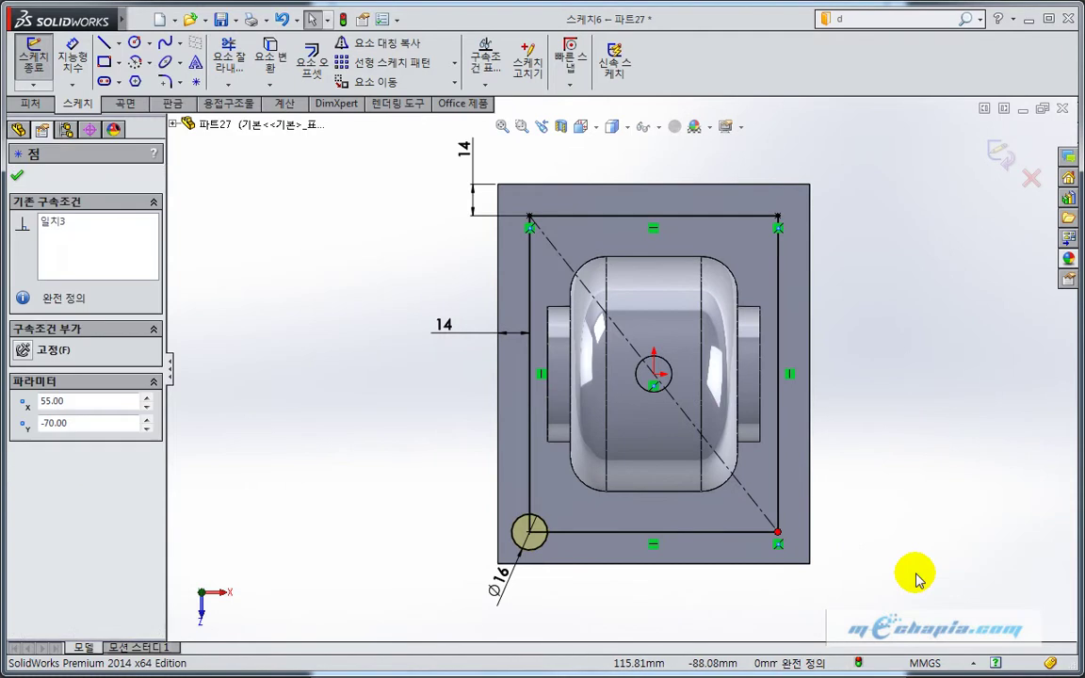
left_click(805, 562)
left_click(778, 532)
left_click(868, 335)
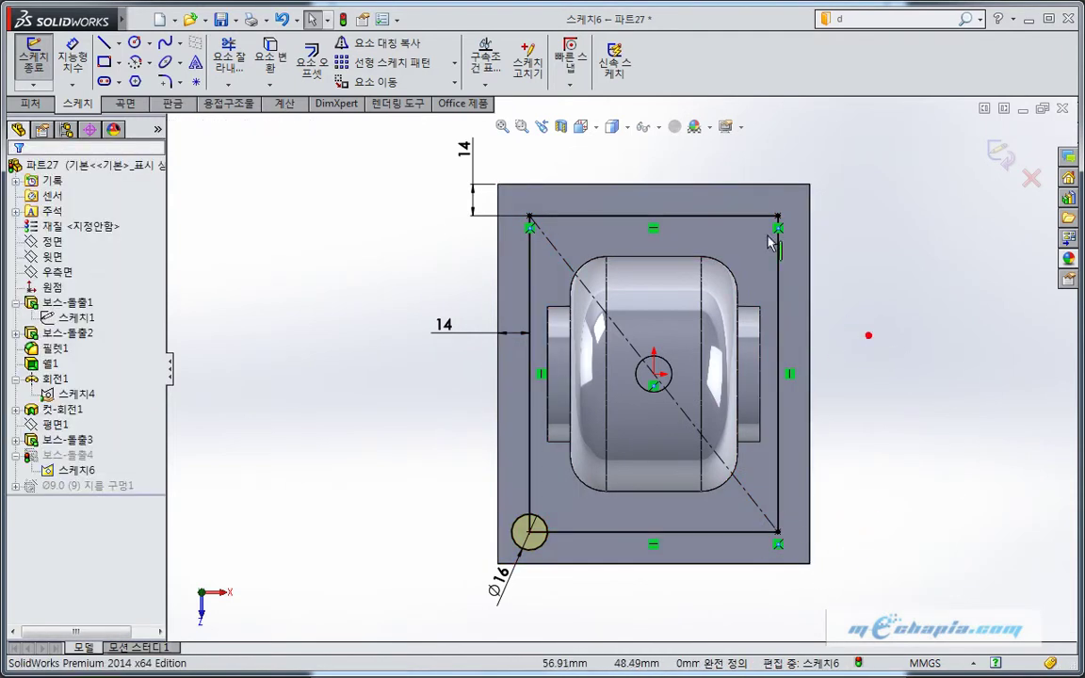
left_click(1004, 162)
middle_click_drag(436, 467, 414, 334)
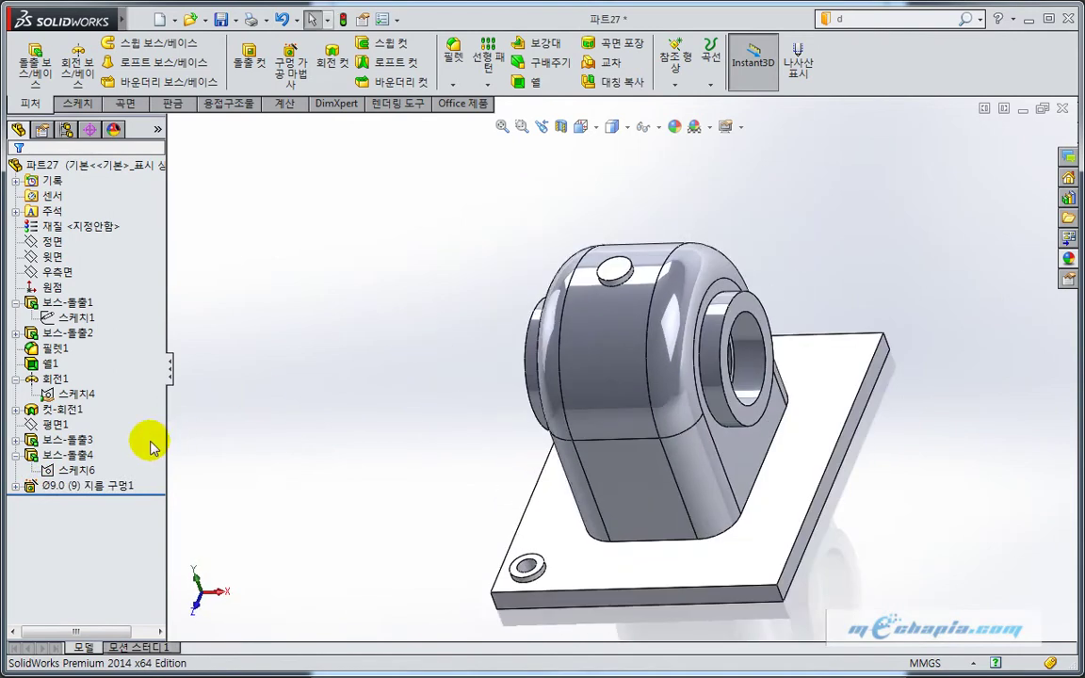
Show Sketch6 on the model, then start and cancel a Sketch Driven Pattern
left_click(83, 471)
double_click(83, 471)
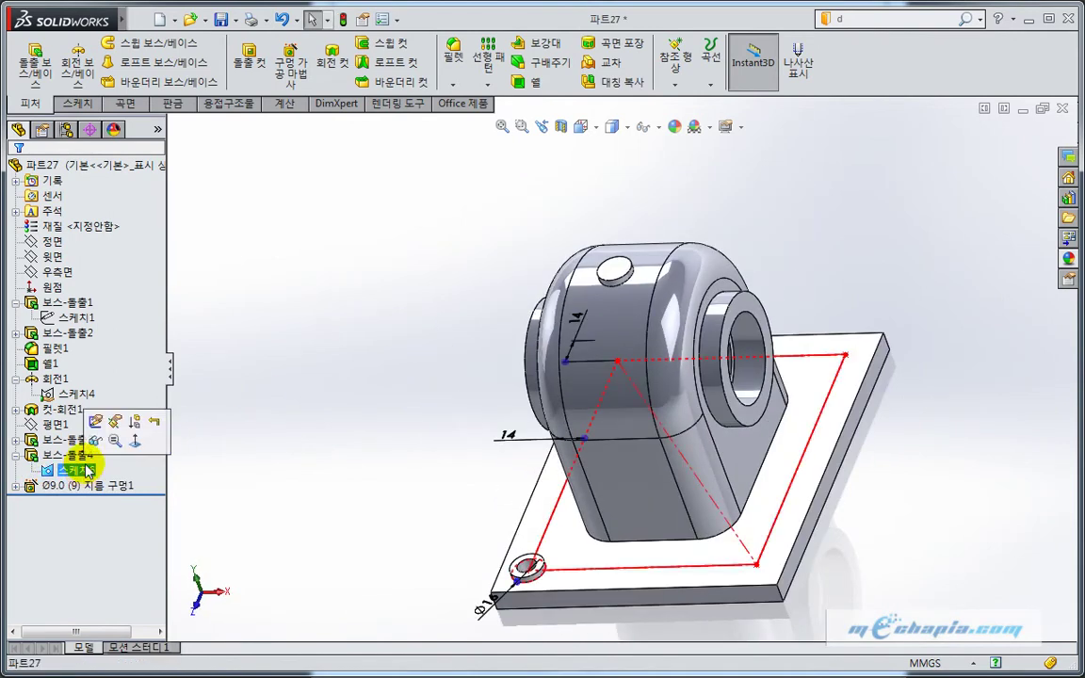
left_click(90, 442)
mouse_move(315, 465)
middle_mouse_down()
mouse_move(327, 421)
mouse_move(348, 424)
middle_mouse_up()
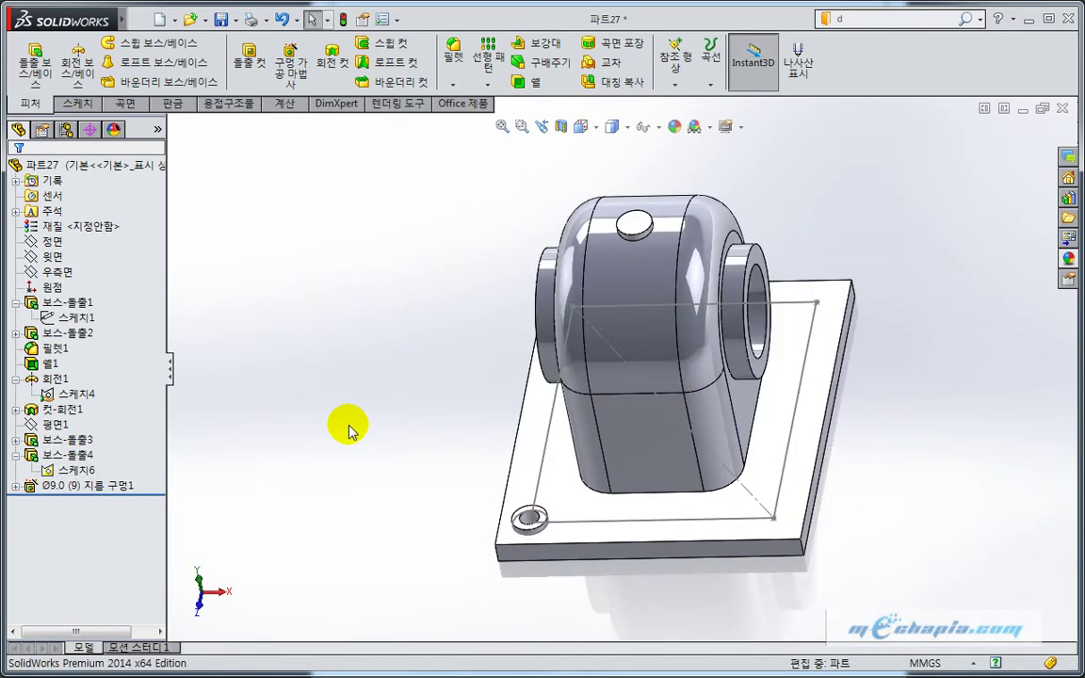
left_click(487, 84)
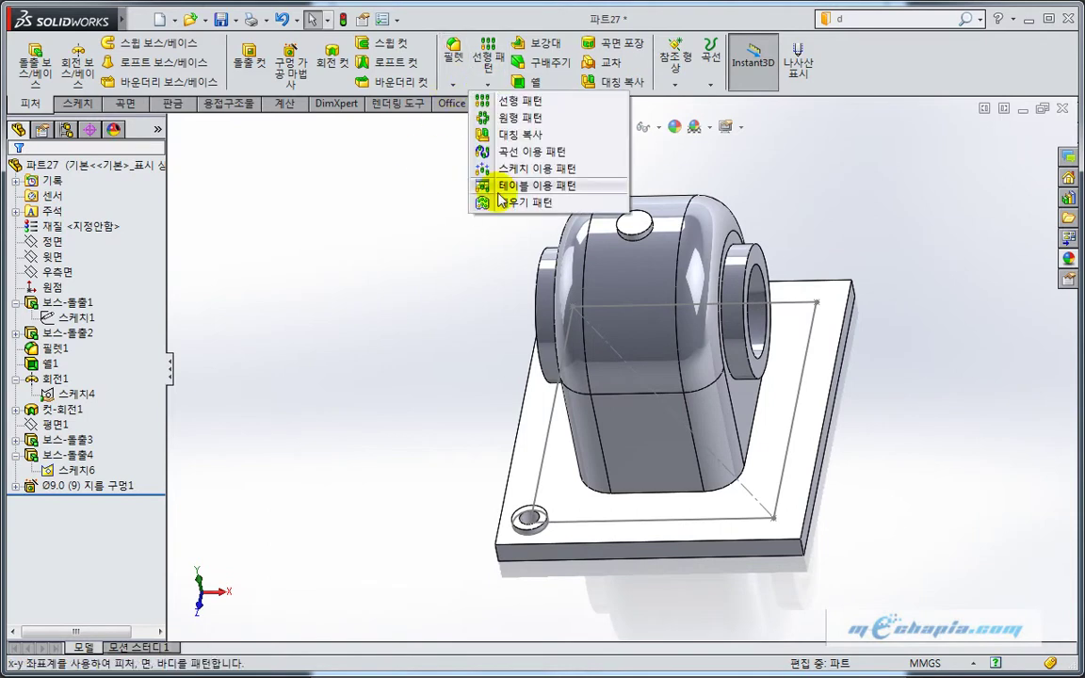
left_click(478, 168)
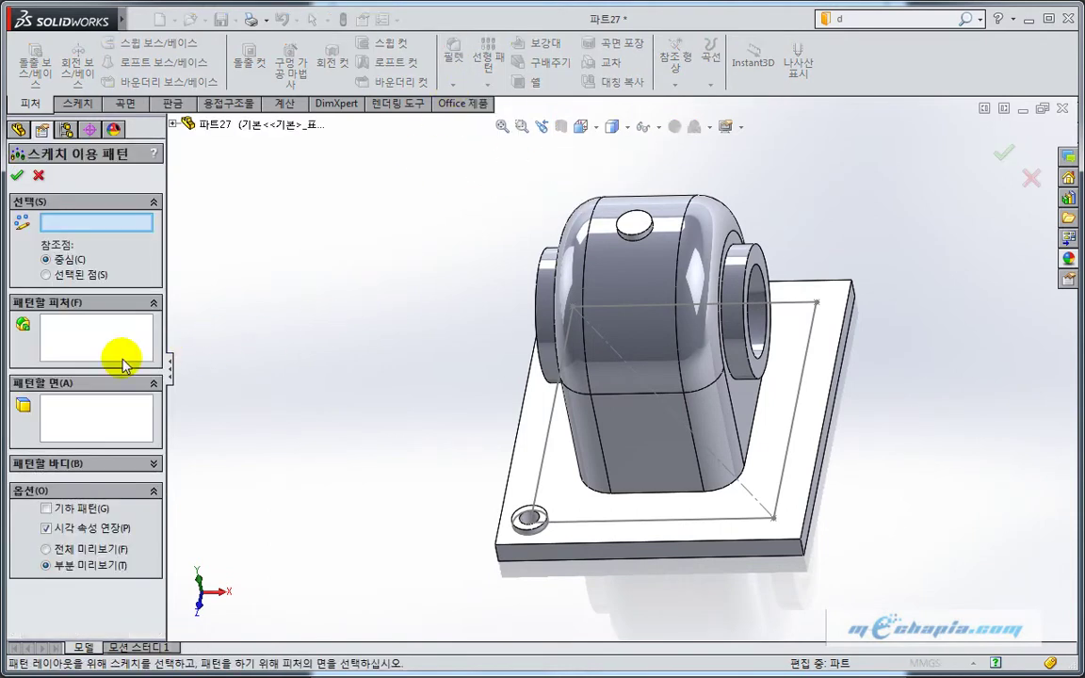
key("Escape")
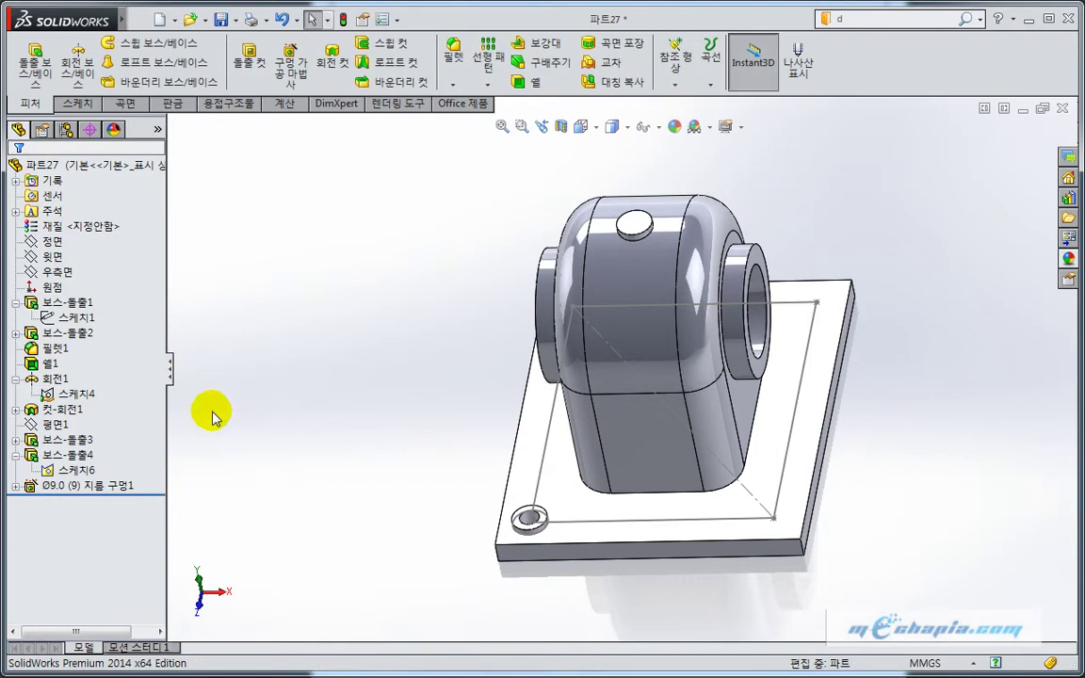
Hide Sketch6 from the feature tree
scroll(556, 540, "down", 3)
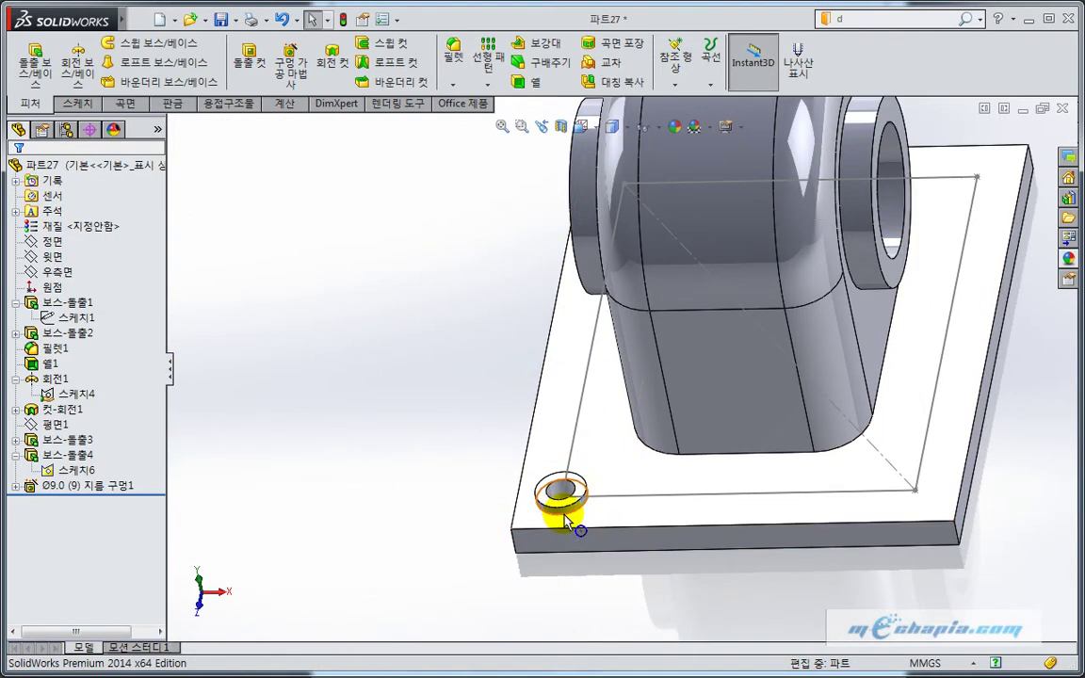
left_click(75, 470)
left_click(106, 443)
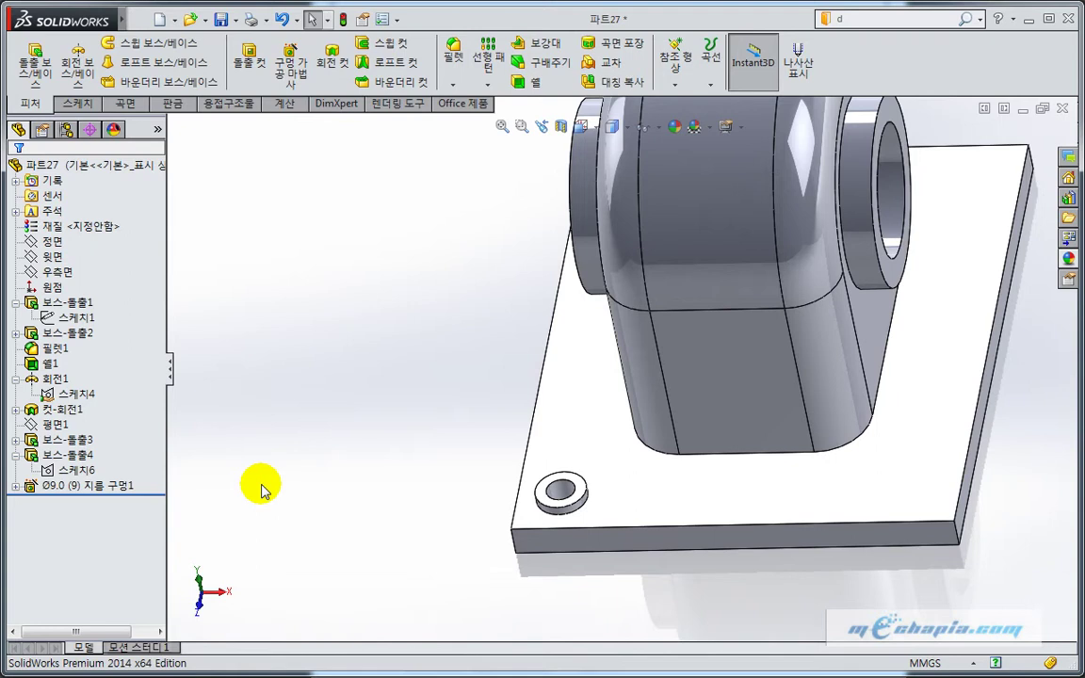
Fillet the corner pad's top edge with a 3 mm radius
left_click(453, 52)
type("3.00mm")
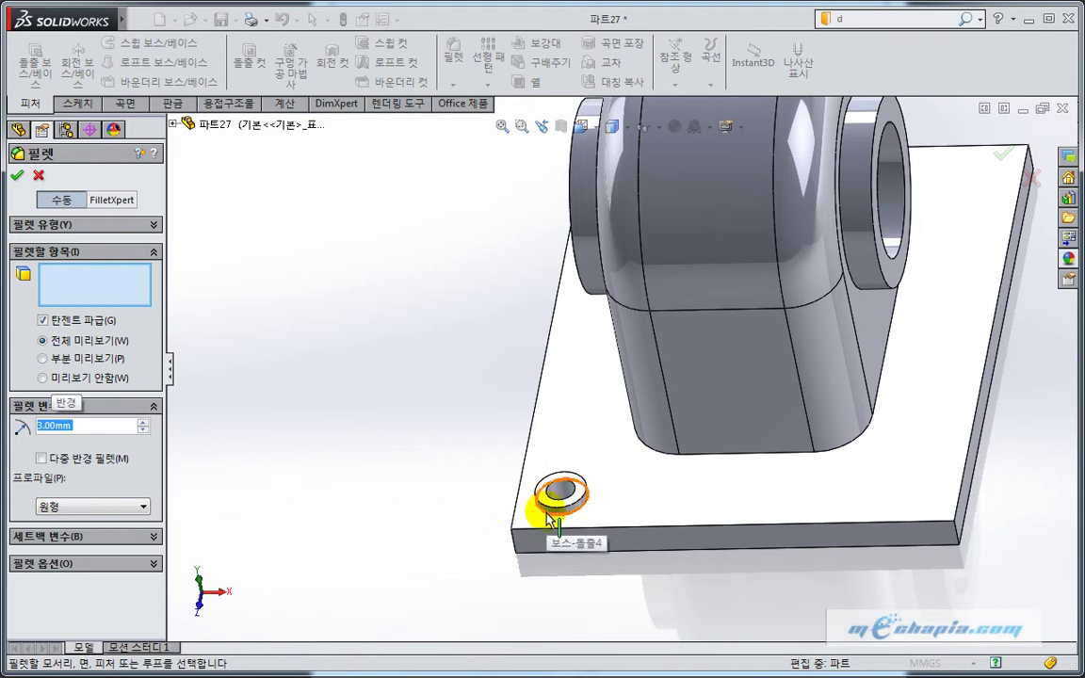
left_click(546, 510)
left_click(17, 177)
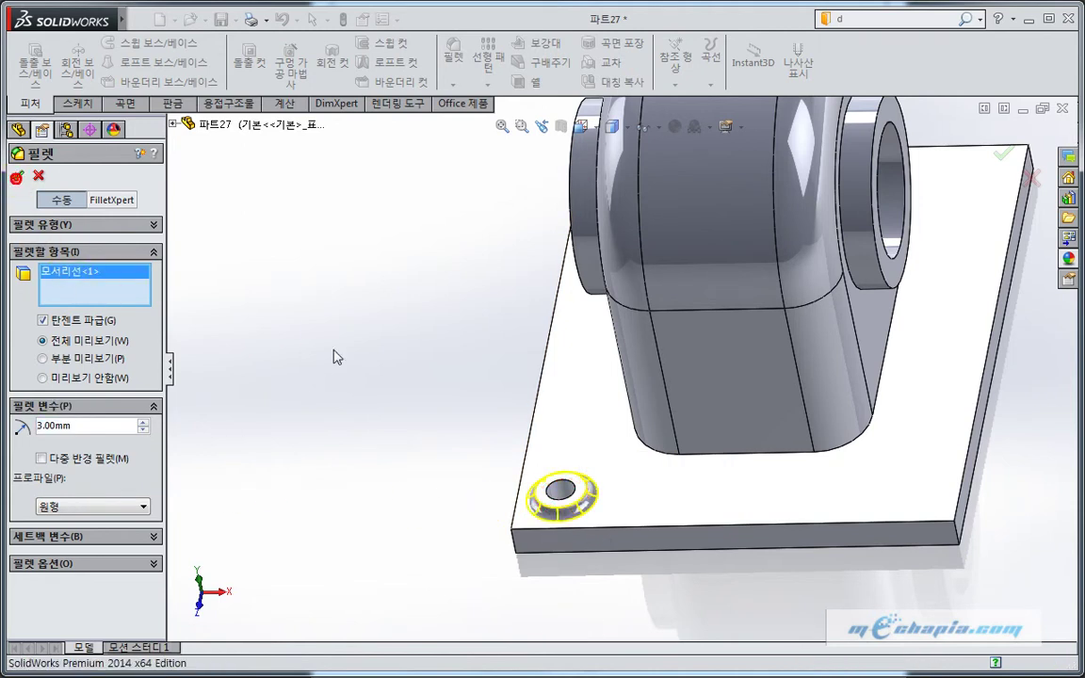
left_click(83, 471)
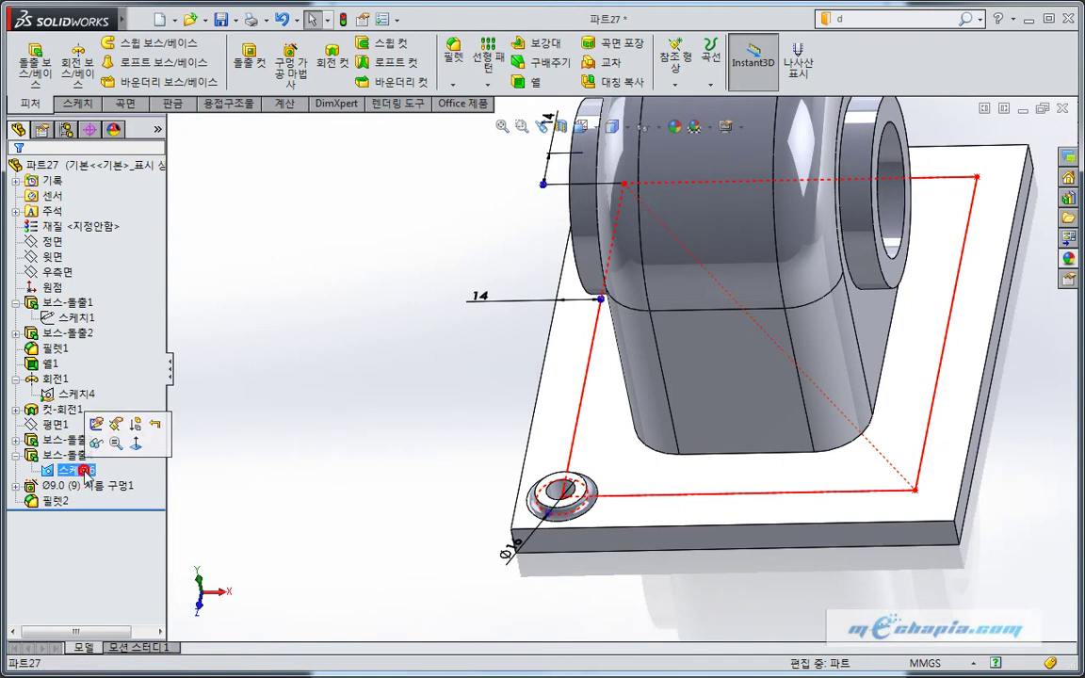
Set up a Sketch Driven Pattern on Sketch6 with Boss-Extrude4, the Ø9.0 hole and Fillet2
left_click(96, 441)
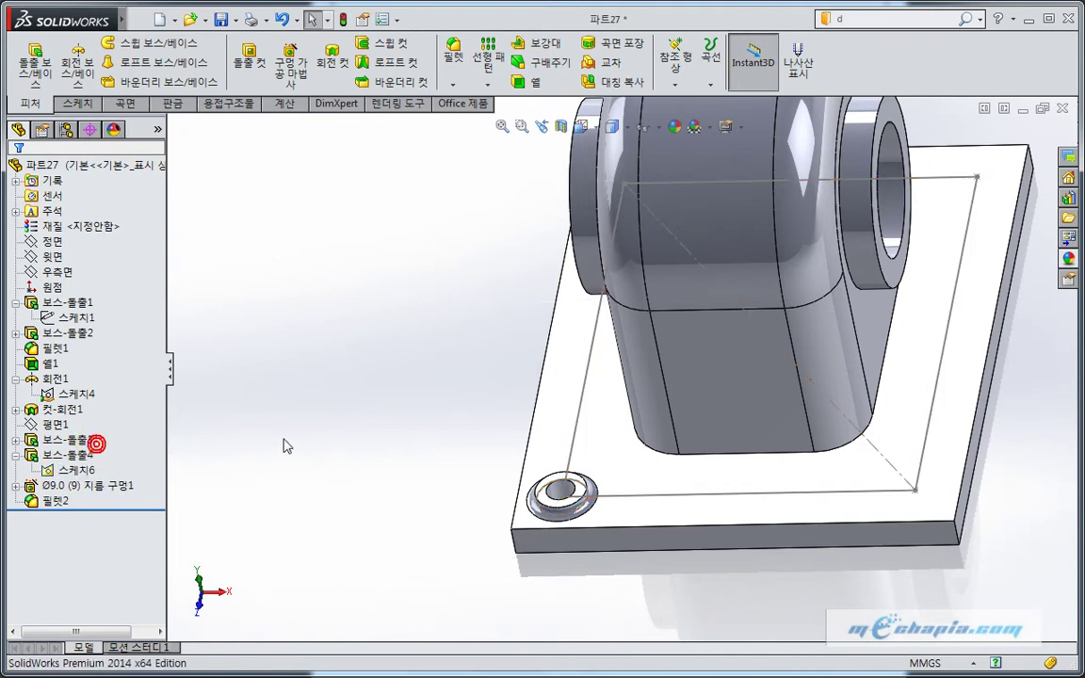
left_click(487, 83)
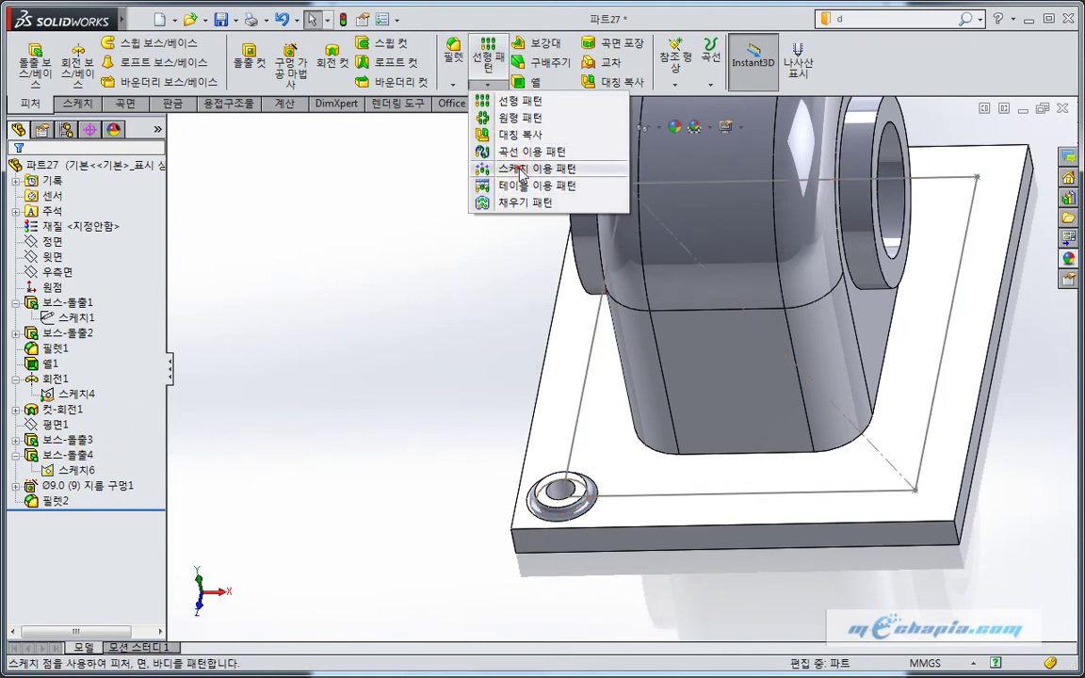
left_click(514, 169)
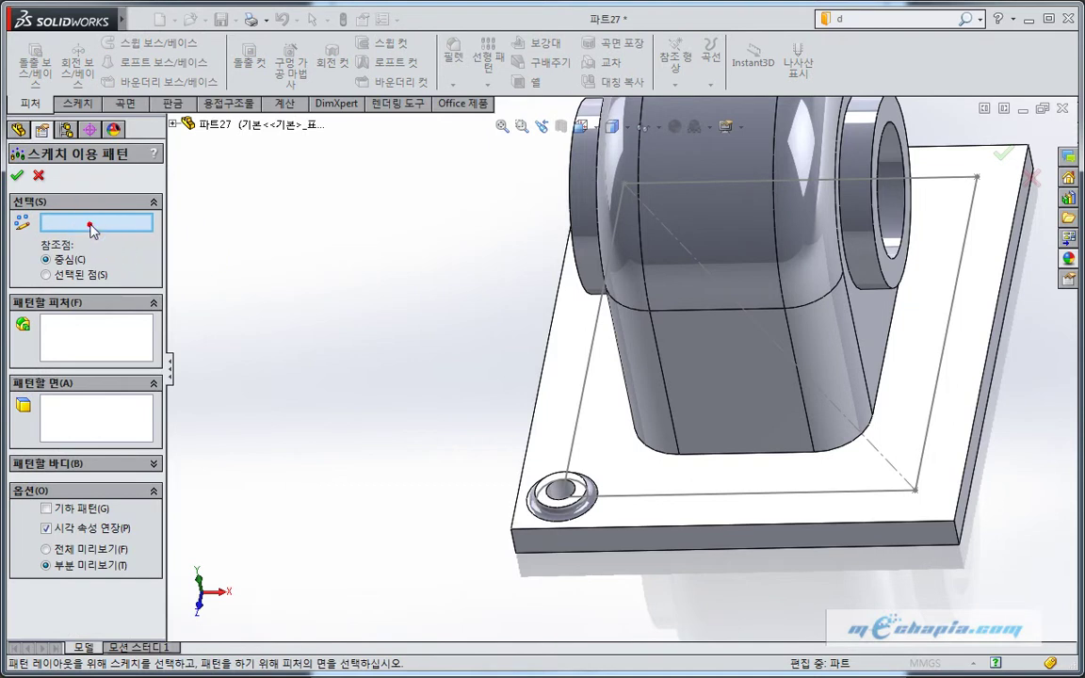
left_click(578, 410)
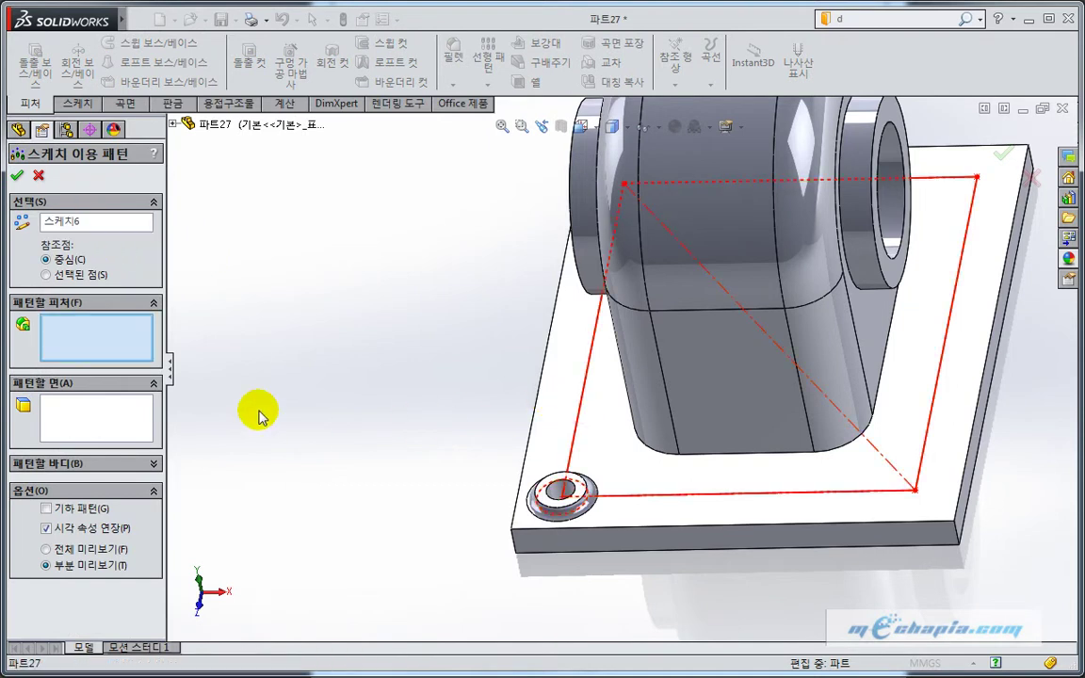
left_click(173, 124)
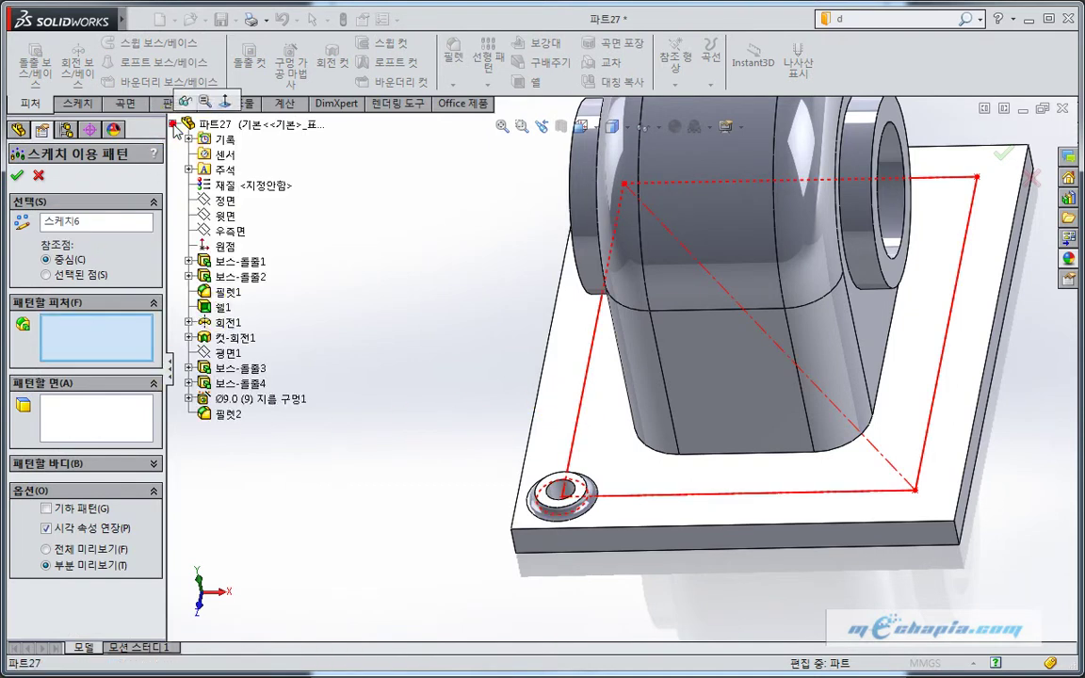
left_click(234, 384)
left_click(247, 400)
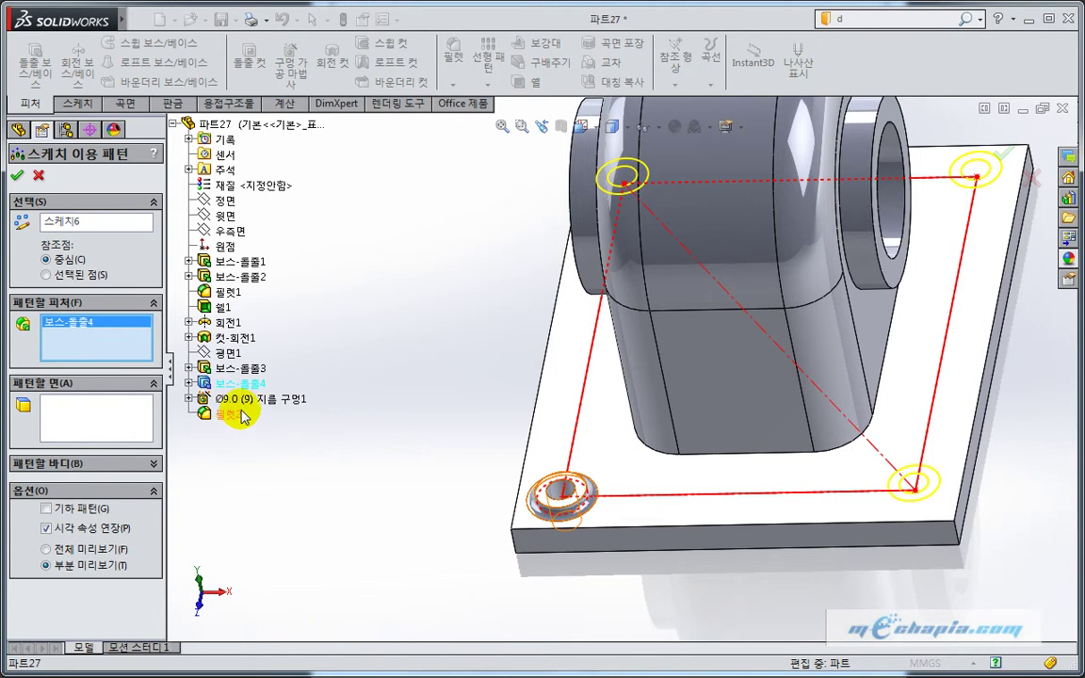
left_click(254, 398)
left_click(236, 415)
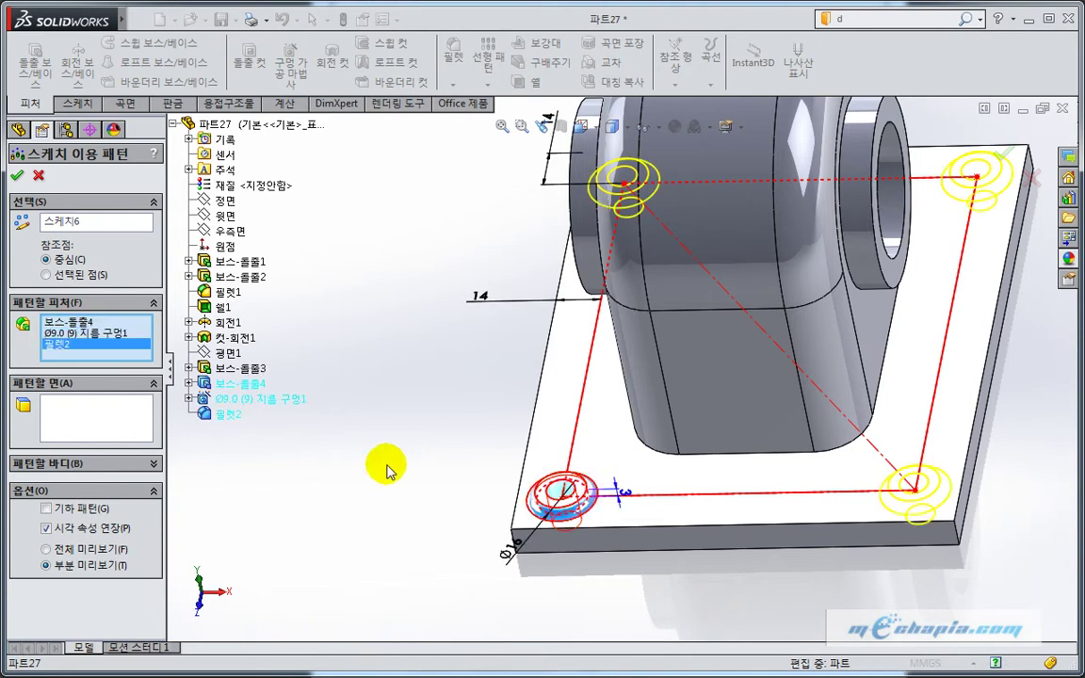
Check the pattern preview from the top view and confirm Sketch Pattern1
middle_click_drag(386, 468, 573, 453)
scroll(576, 468, "down", 3)
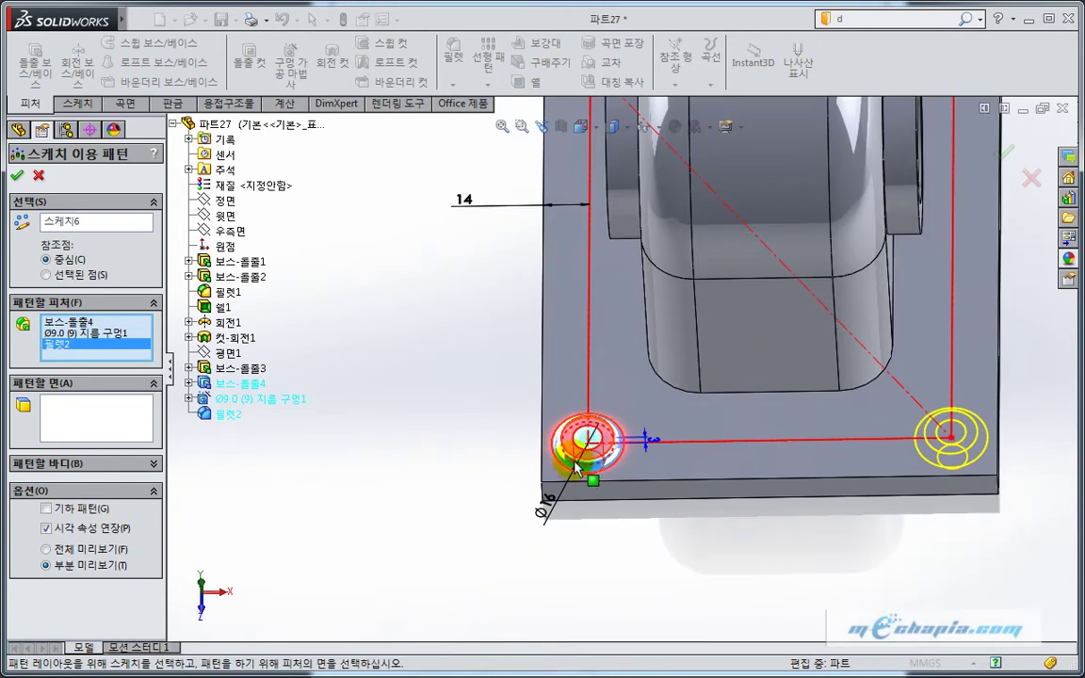
scroll(552, 468, "up", 3)
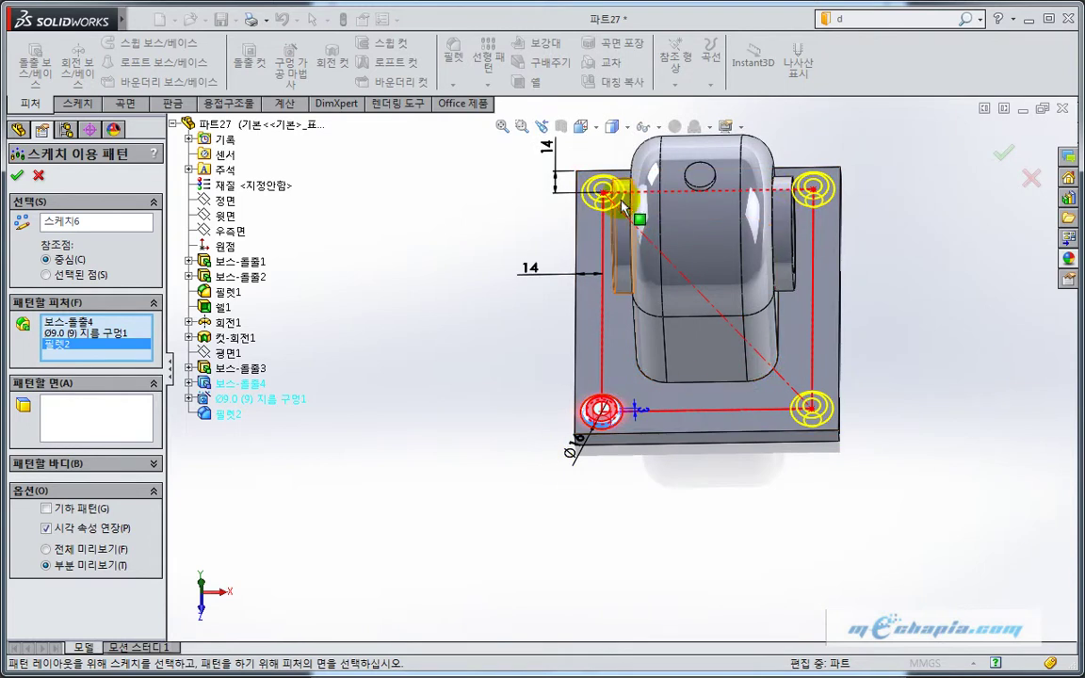
middle_click_drag(615, 485, 610, 494)
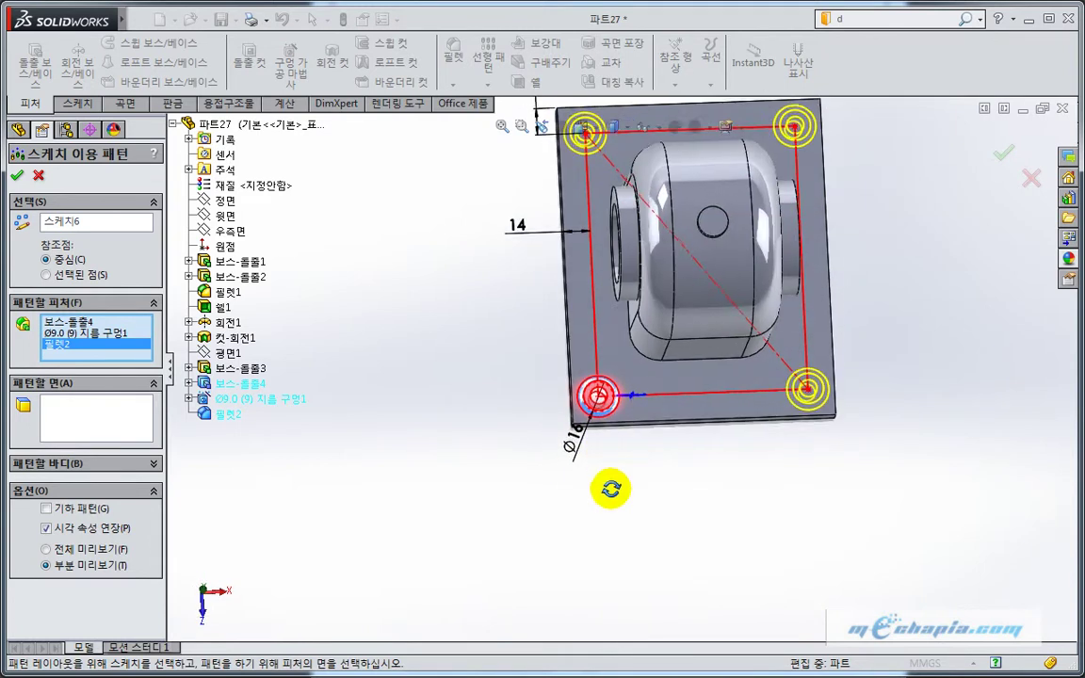
key("ctrl+1")
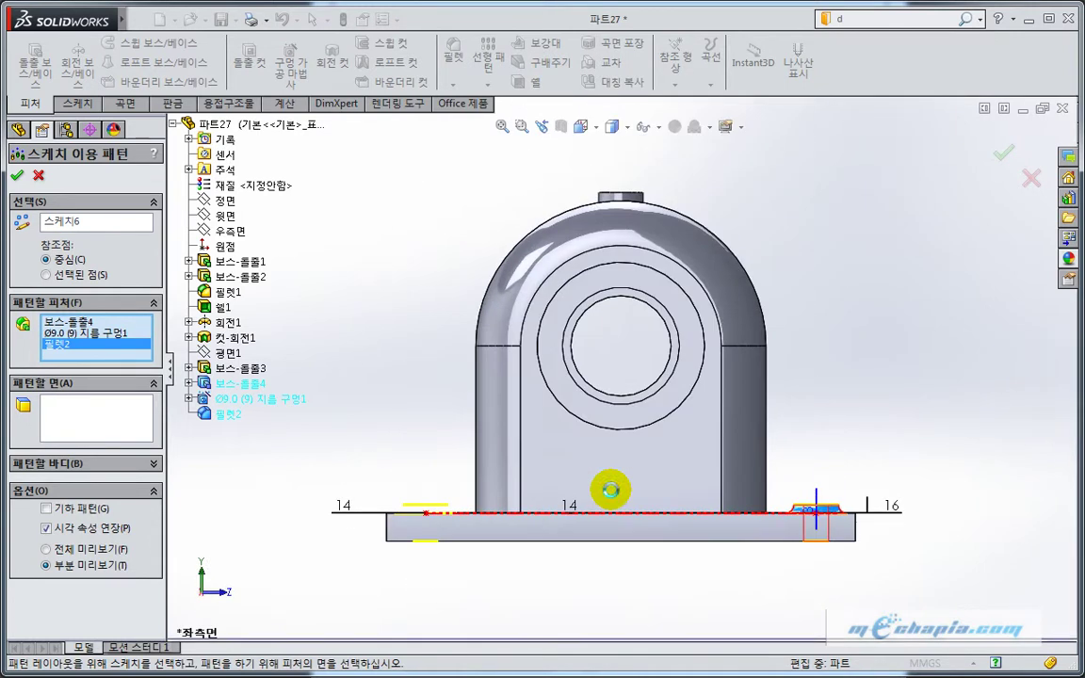
key("ctrl+7")
key("ctrl+5")
scroll(551, 565, "down", 2)
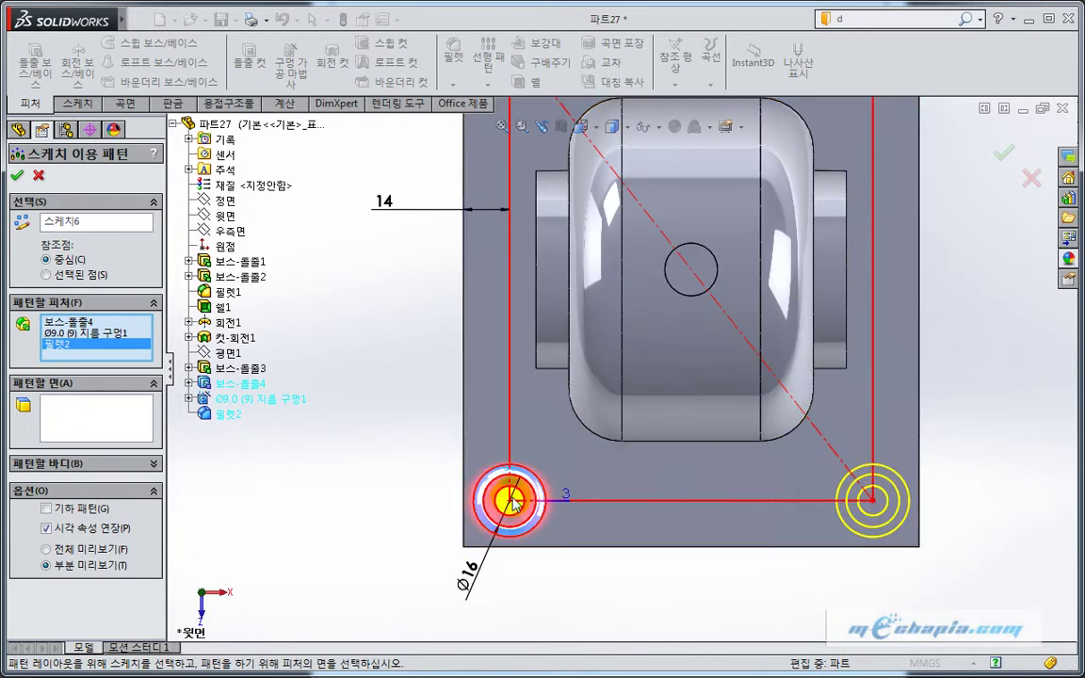
scroll(514, 504, "up", 2)
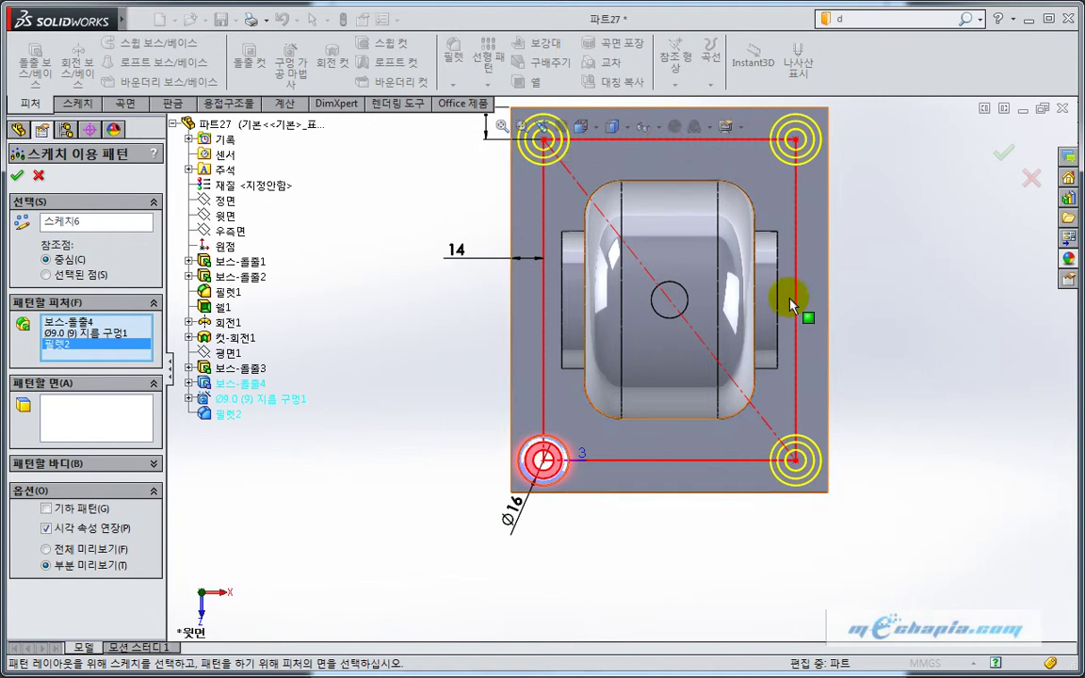
middle_click_drag(790, 303, 798, 364, "ctrl")
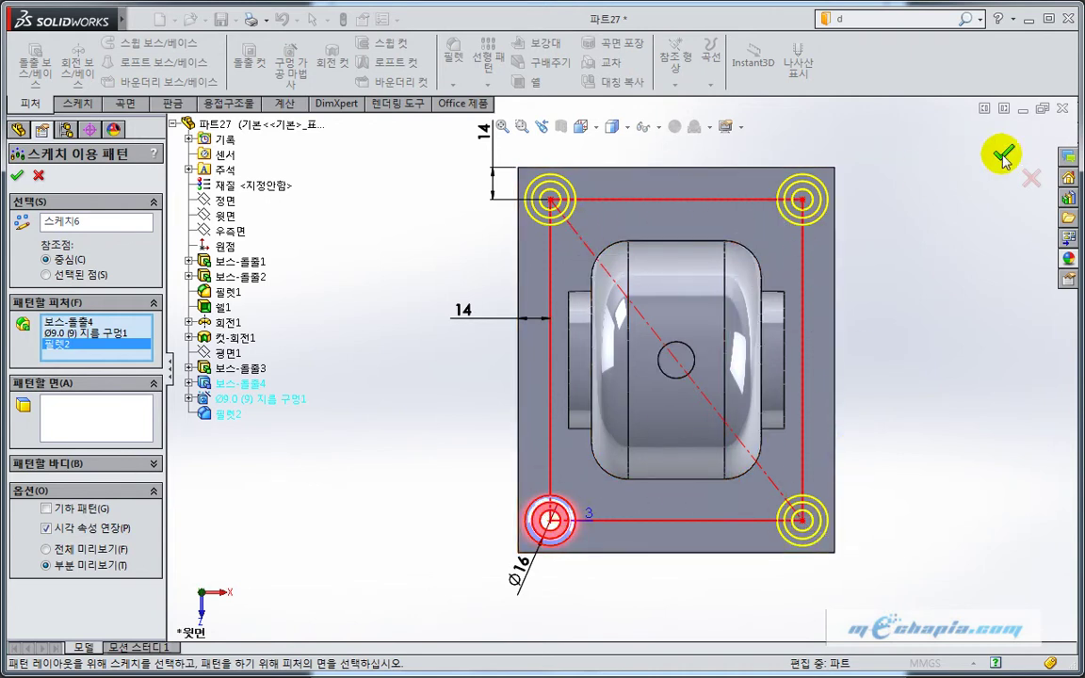
left_click(16, 175)
Show Sketch6 and orbit the model to inspect the patterned corner pads
mouse_move(421, 476)
middle_mouse_down()
mouse_move(381, 360)
mouse_move(351, 325)
middle_mouse_up()
left_click(78, 469)
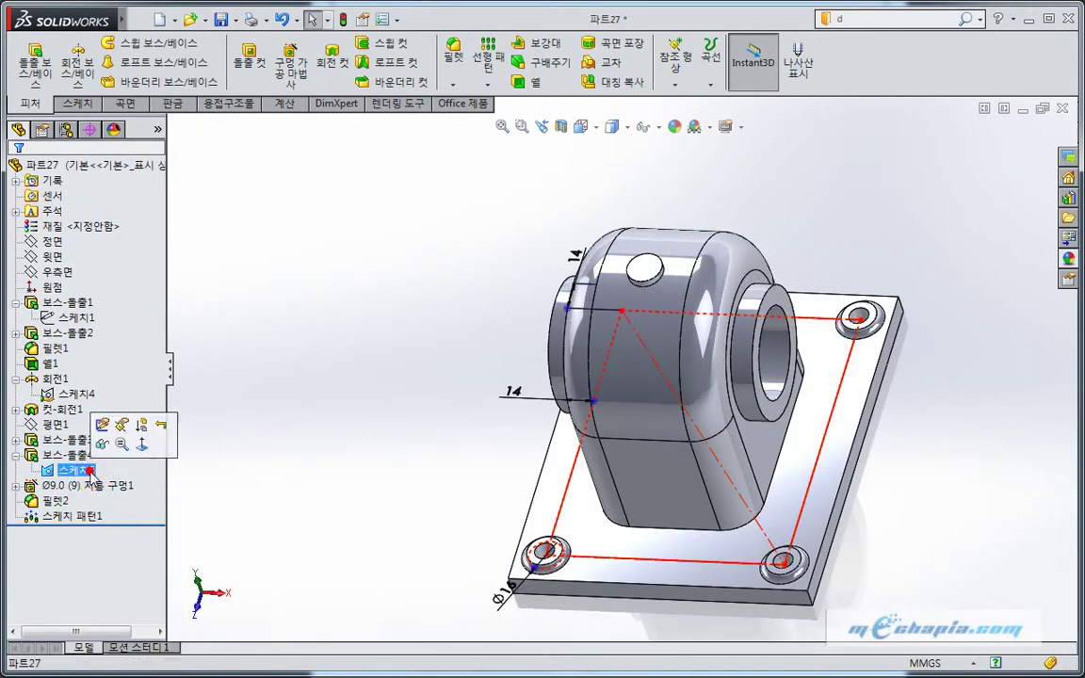
left_click(291, 461)
middle_click_drag(291, 460, 372, 471)
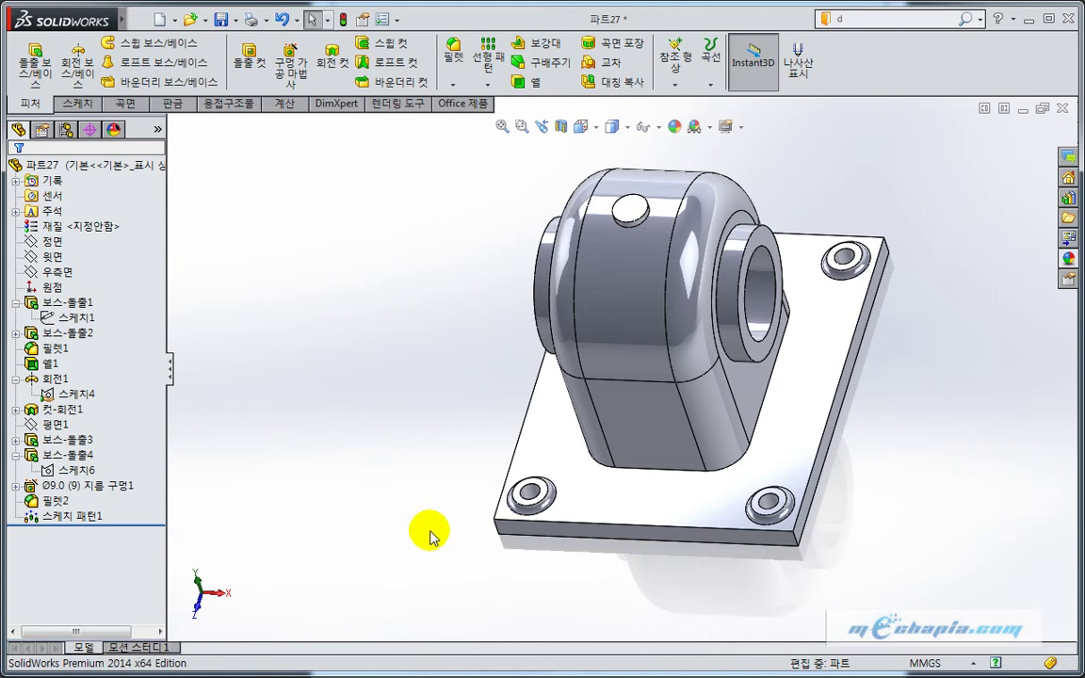
middle_click_drag(416, 405, 419, 392)
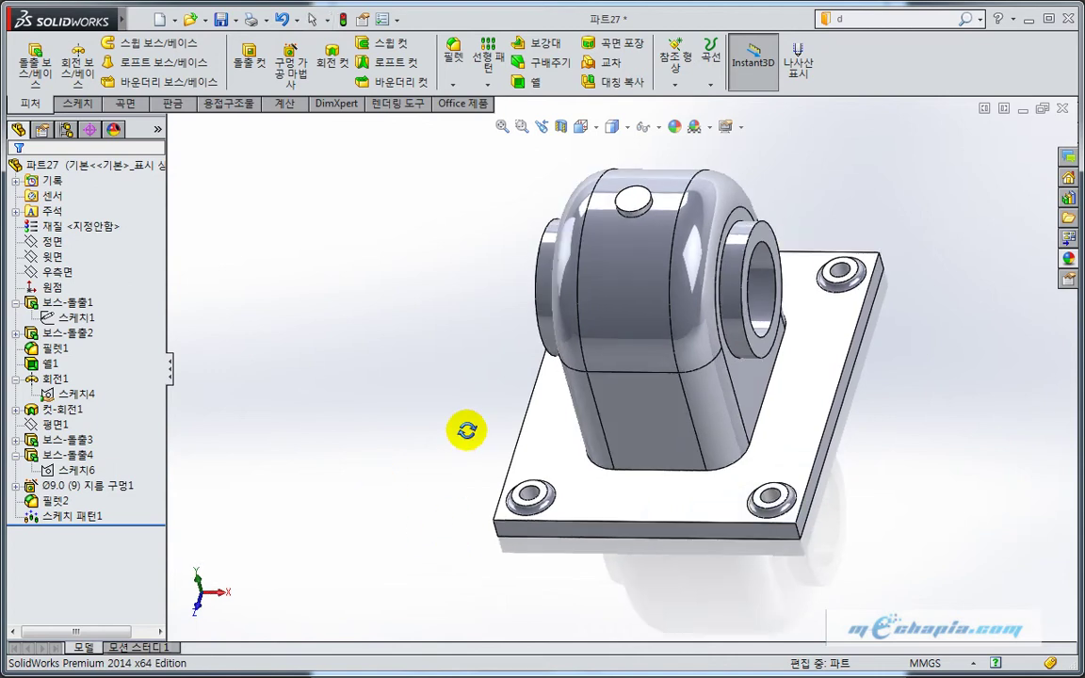
Start a Hole Wizard hole positioned on the top face of the small boss
left_click(285, 68)
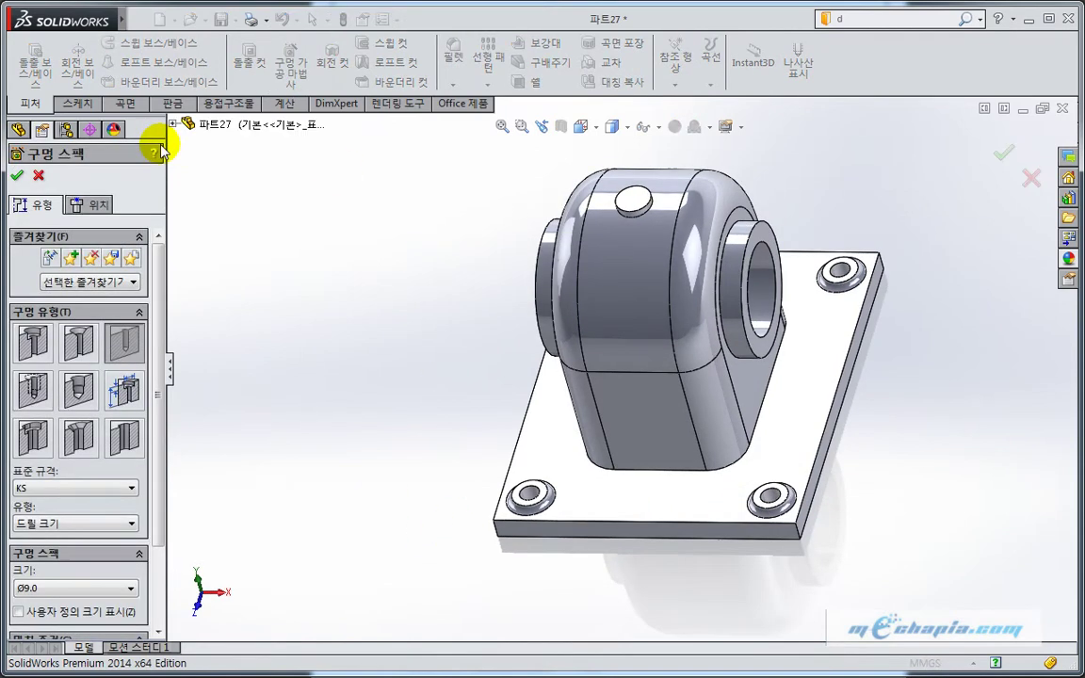
left_click(86, 203)
scroll(552, 247, "down", 5)
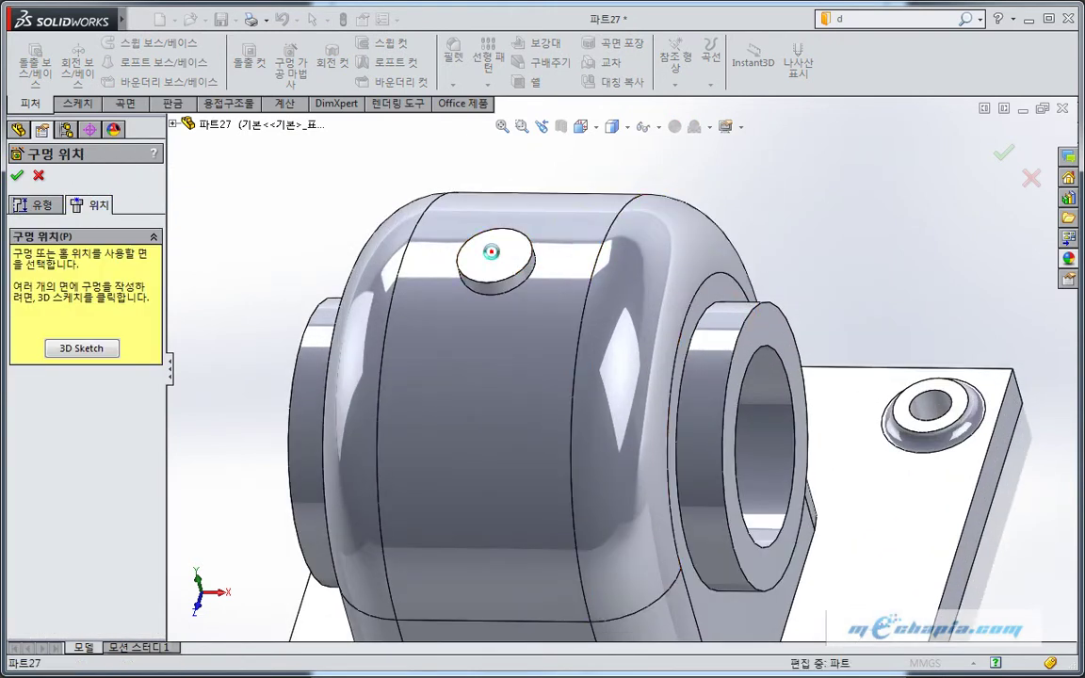
left_click(491, 252)
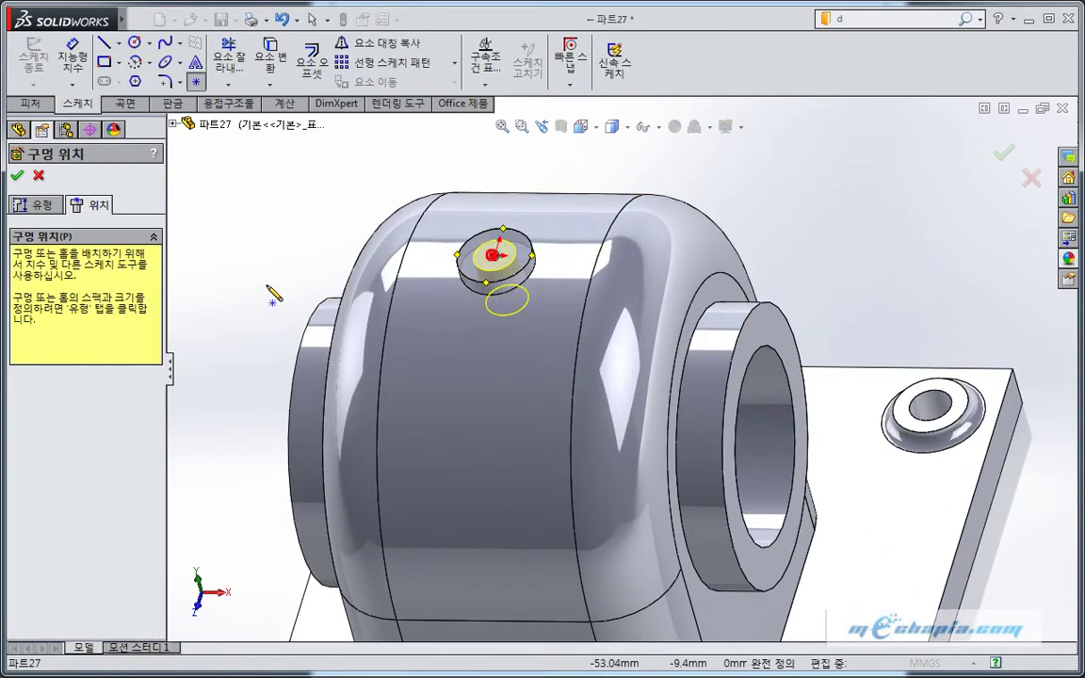
Make it an M6 tapped hole with Up To Next and confirm it
left_click(42, 205)
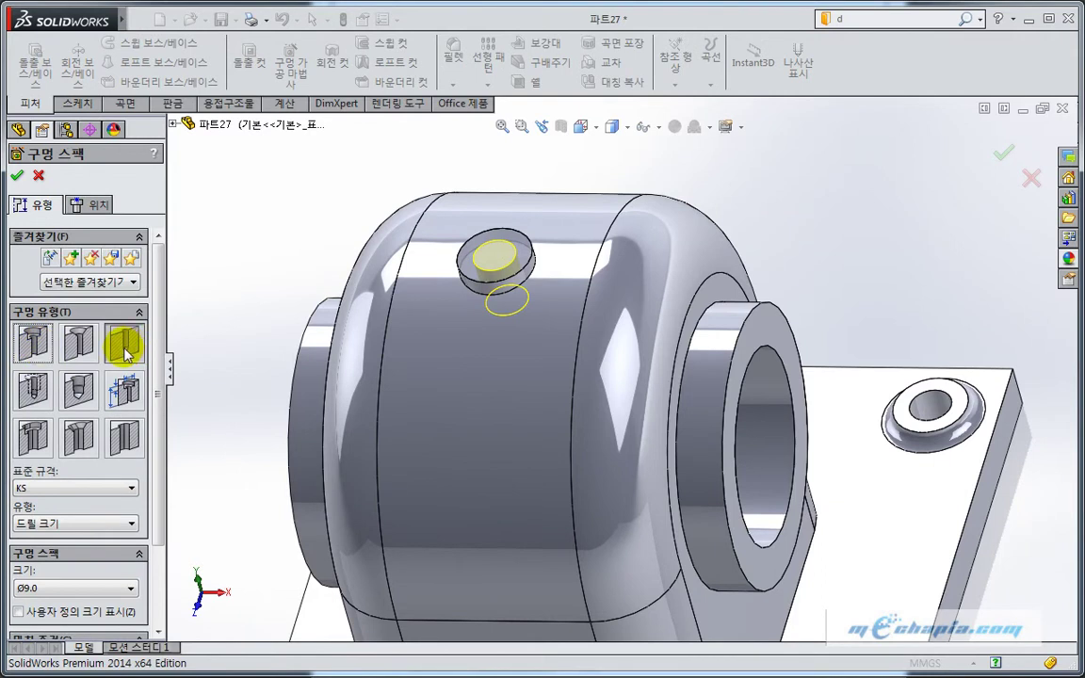
left_click(32, 388)
left_click(70, 587)
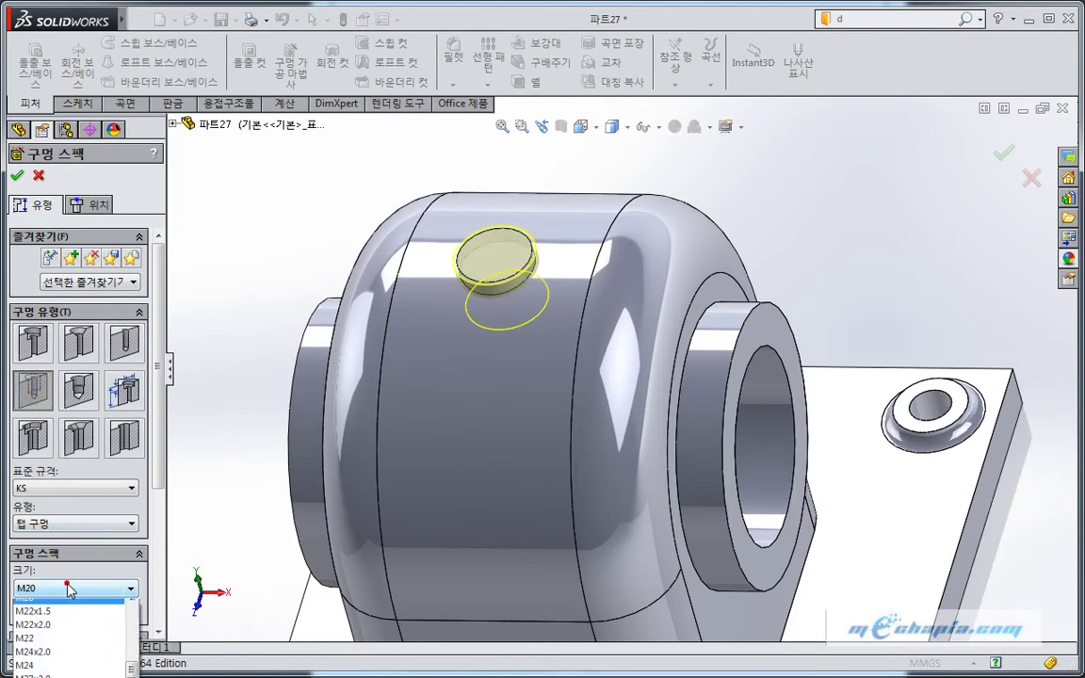
scroll(68, 644, "up", 3)
scroll(68, 644, "up", 2)
left_click(54, 659)
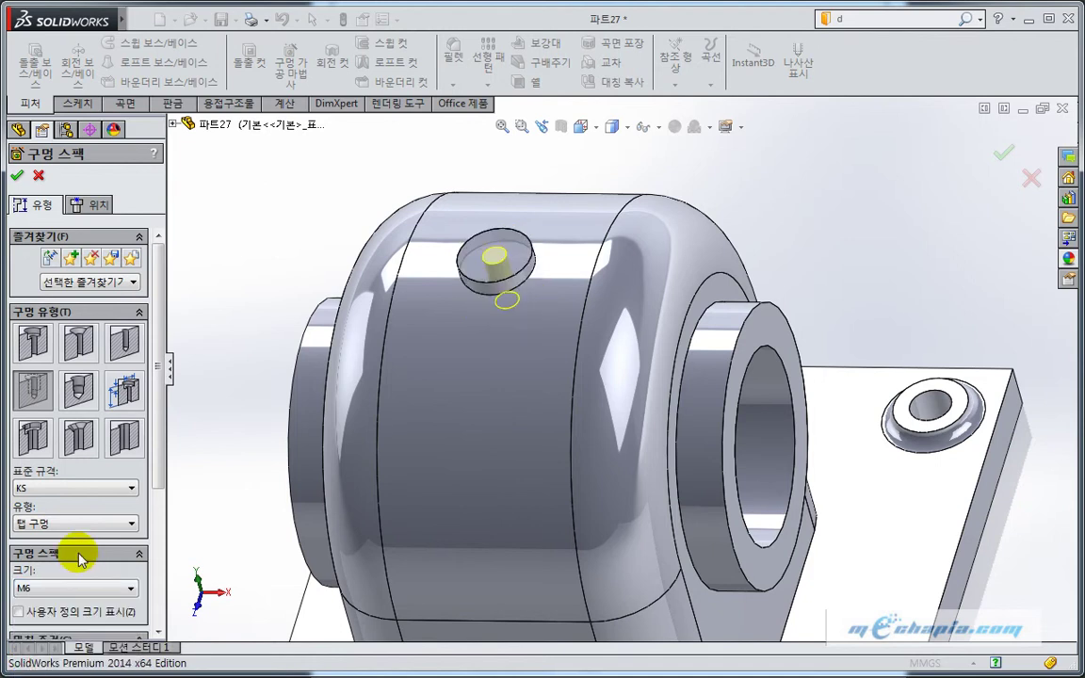
left_click_drag(158, 443, 160, 562)
mouse_move(321, 483)
middle_mouse_down()
mouse_move(424, 460)
mouse_move(322, 261)
middle_mouse_up()
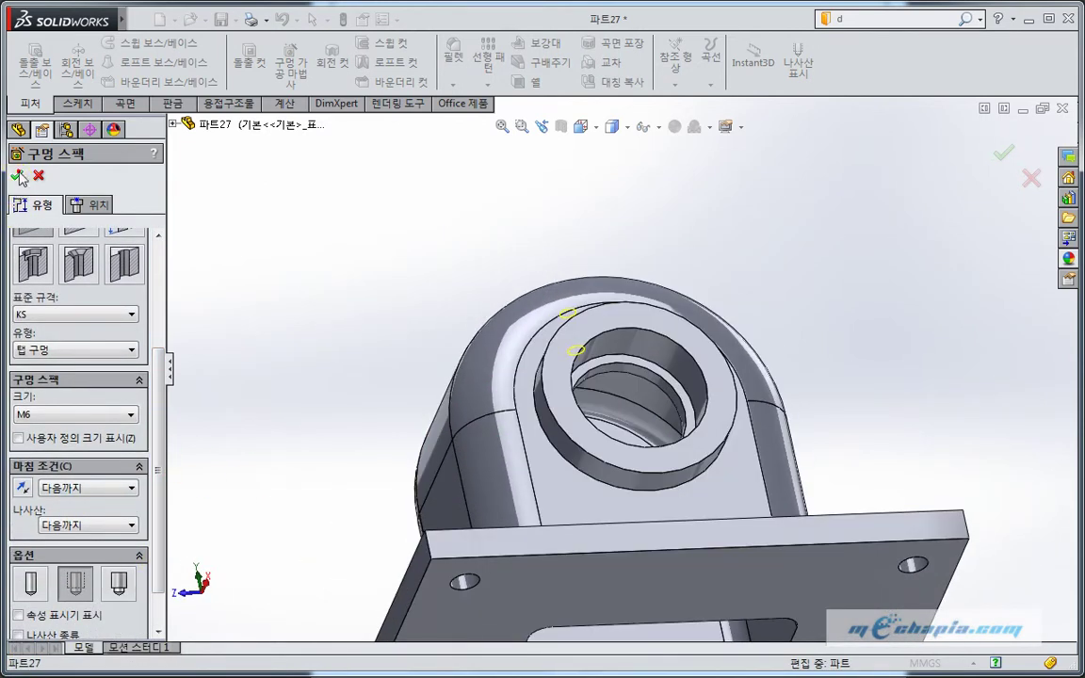
left_click(18, 176)
mouse_move(254, 271)
middle_mouse_down()
mouse_move(341, 349)
mouse_move(351, 424)
middle_mouse_up()
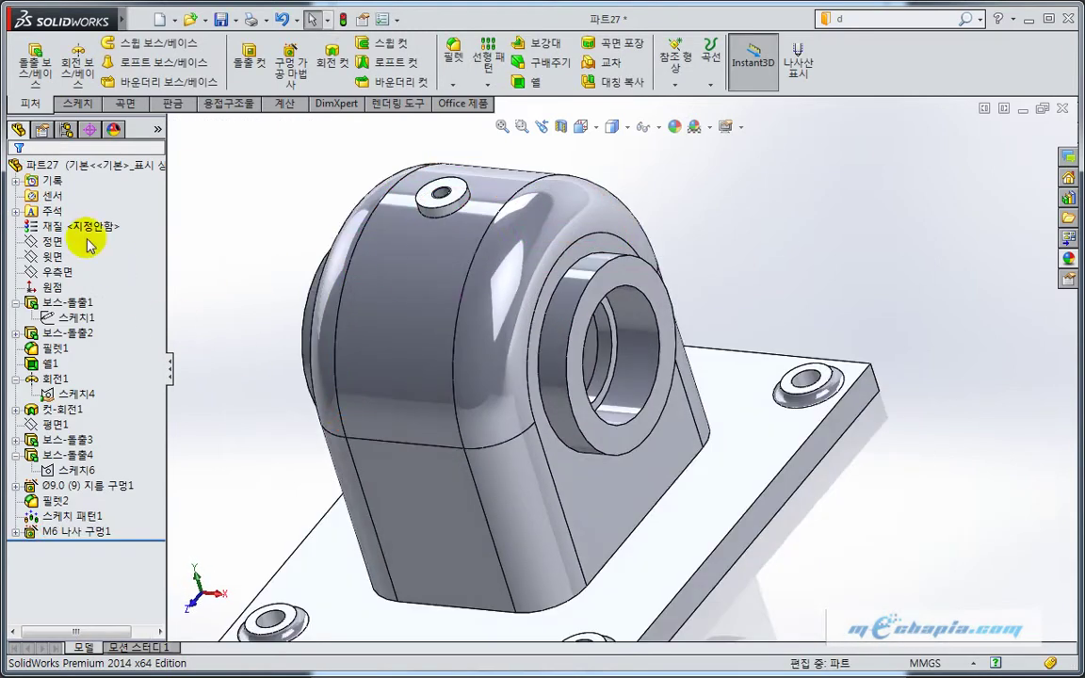
Turn on Shaded cosmetic threads in the Annotations Details properties
right_click(51, 211)
left_click(141, 223)
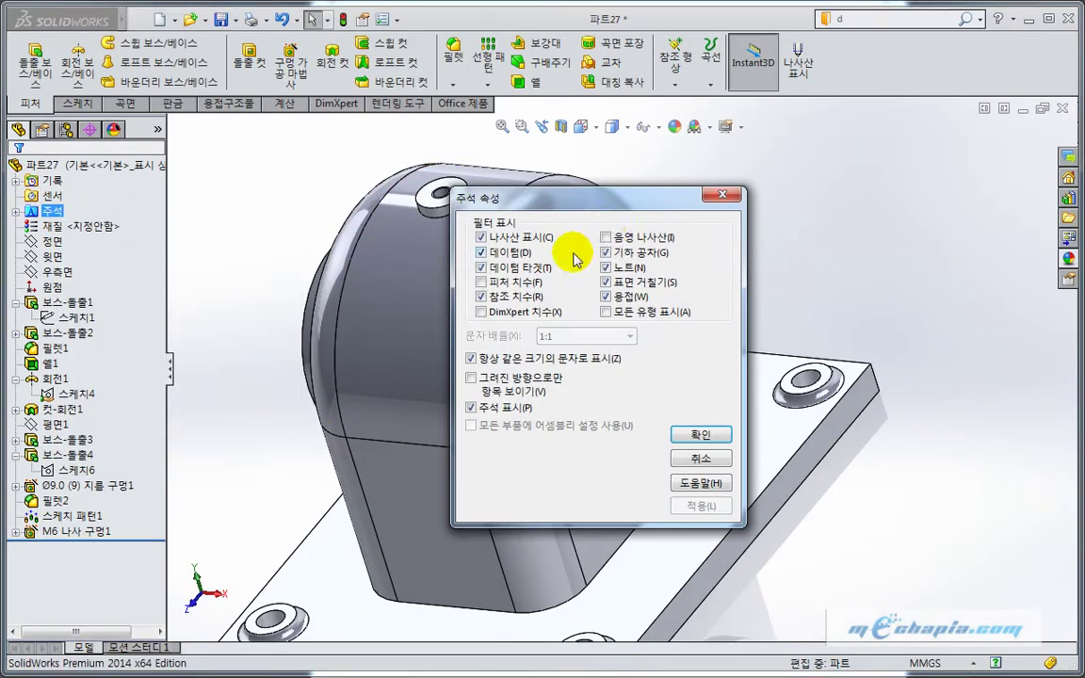
left_click(605, 235)
left_click(700, 435)
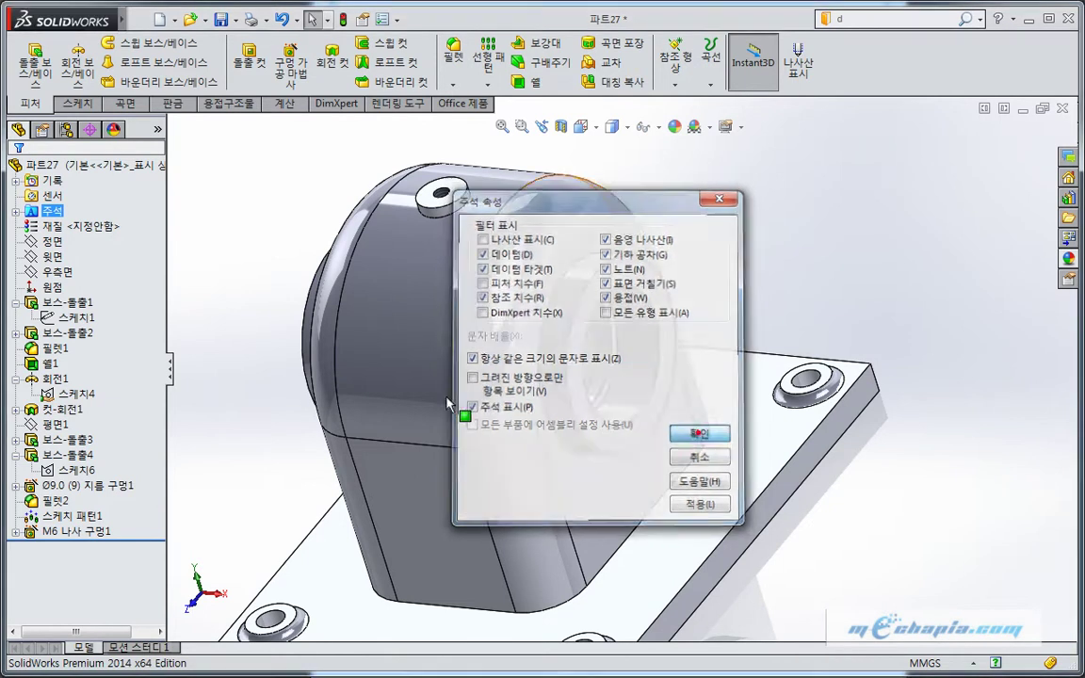
mouse_move(248, 372)
middle_mouse_down("ctrl")
mouse_move(376, 356)
mouse_move(311, 408)
middle_mouse_up("ctrl")
scroll(382, 362, "up", 1)
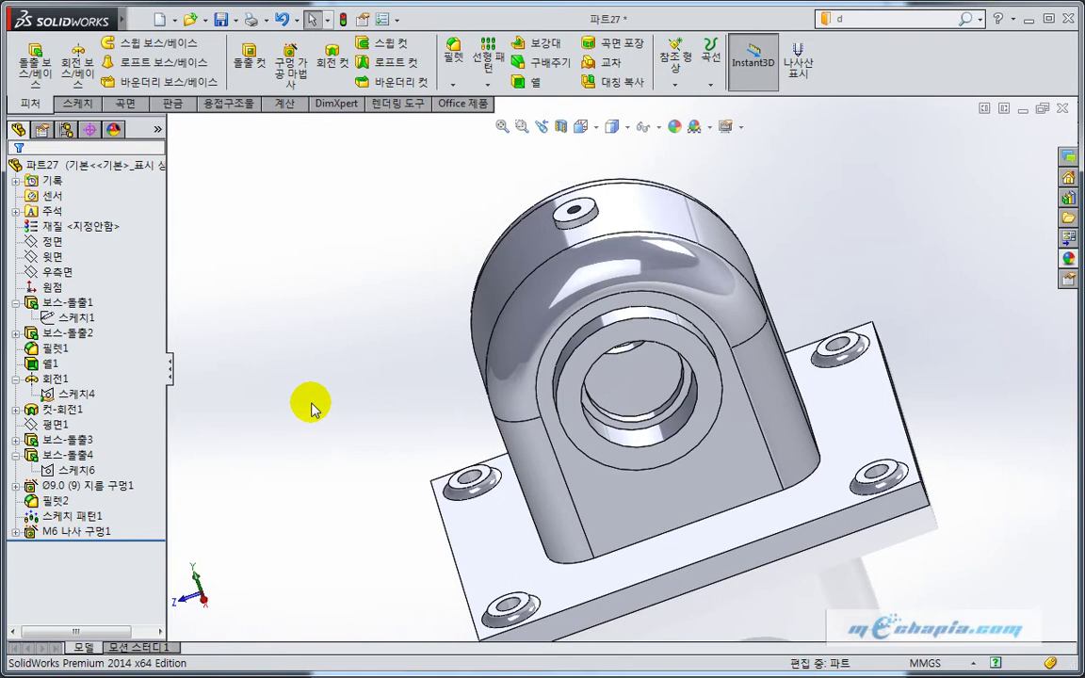
middle_click_drag(311, 408, 368, 454)
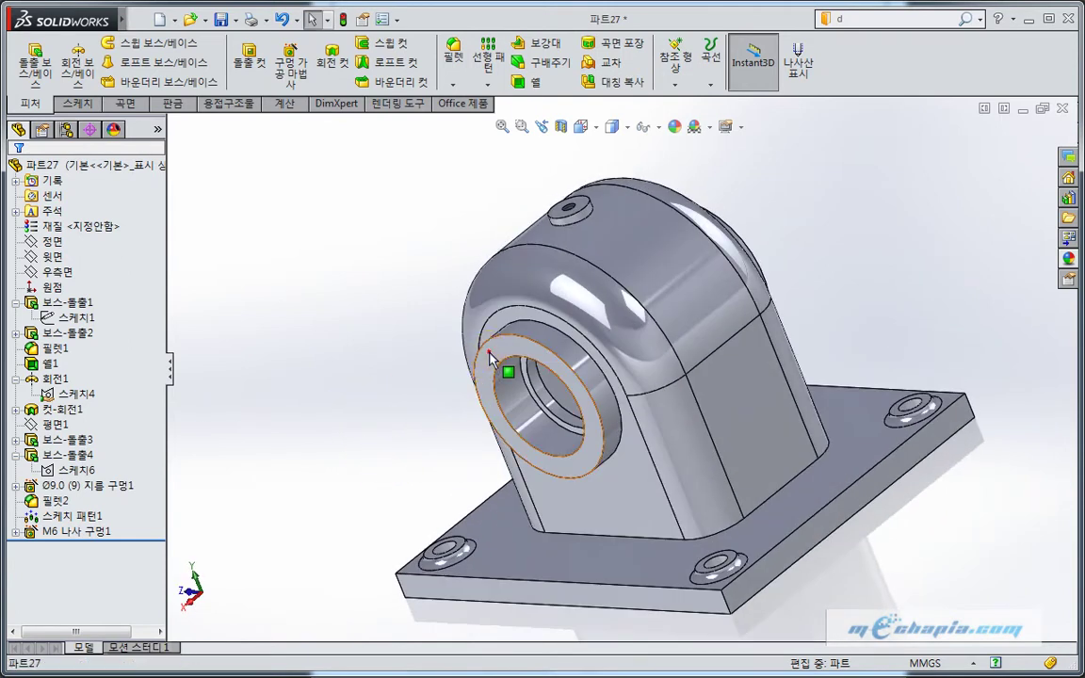
Abandon the stray sketch and start a new Hole Wizard hole positioned on the bore's end face
left_click(492, 360)
left_click(522, 299)
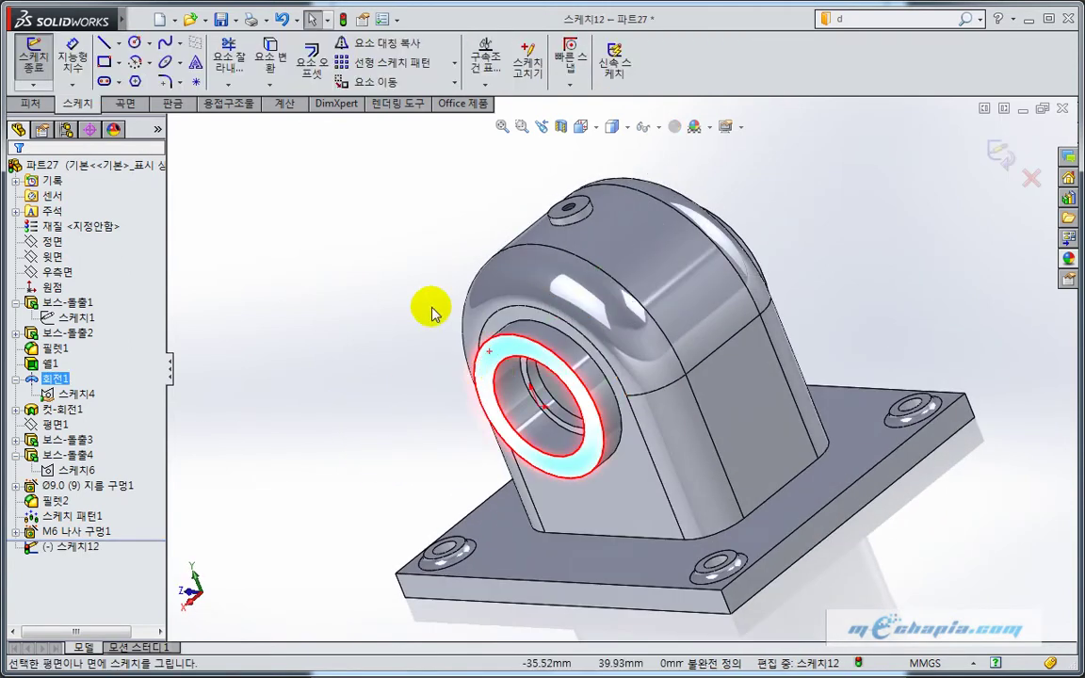
key("ctrl+z")
left_click(289, 75)
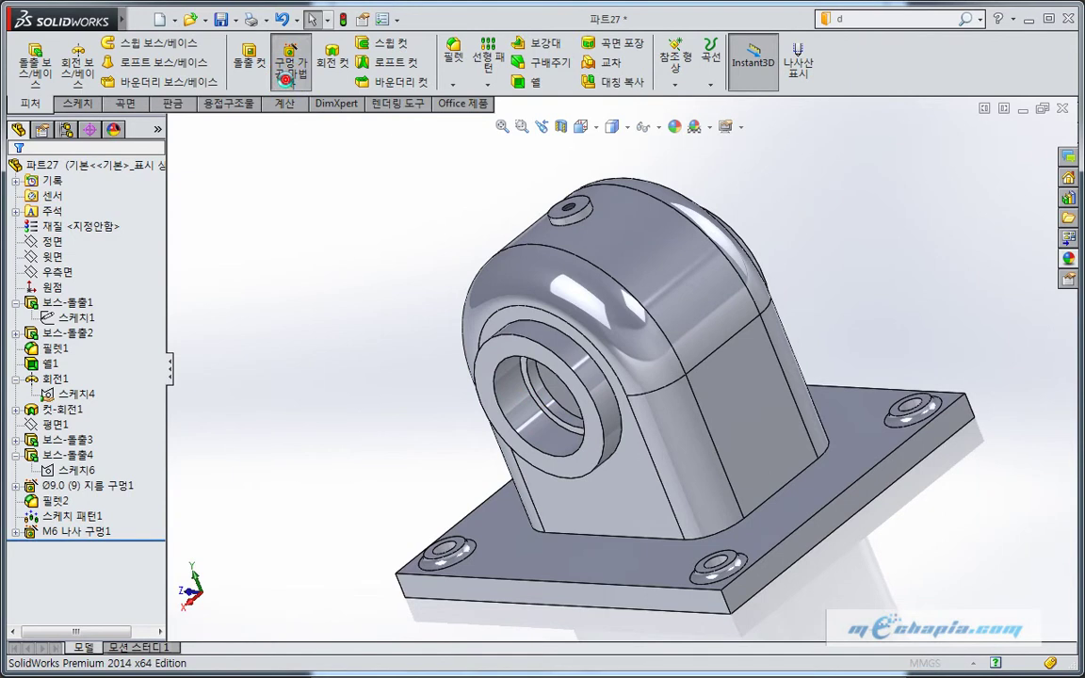
left_click(98, 205)
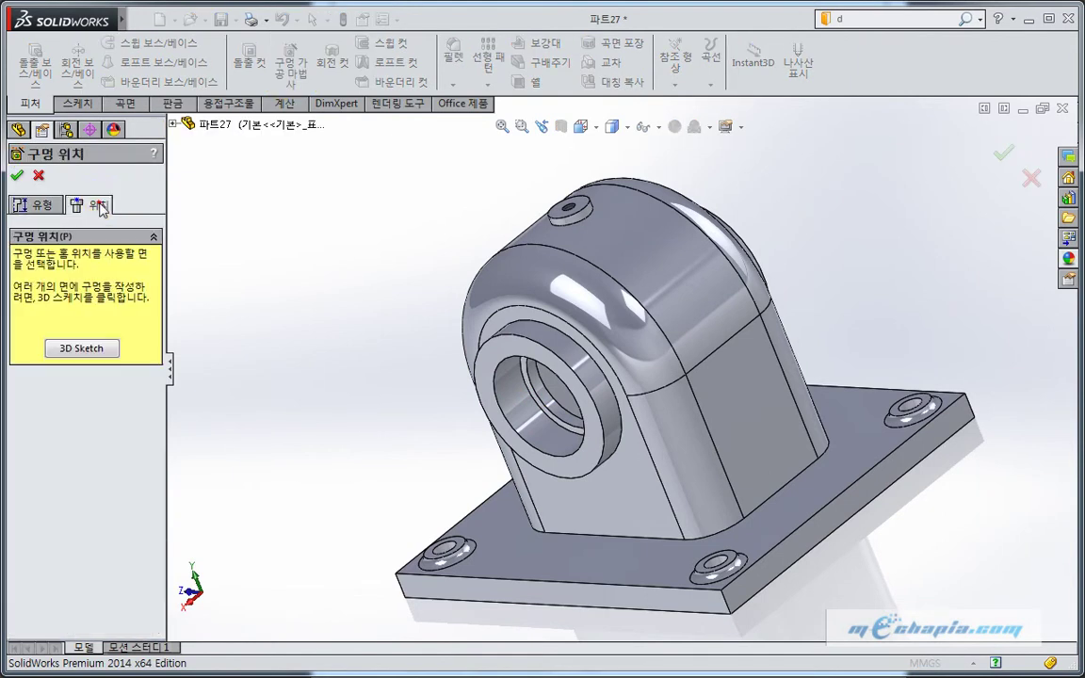
left_click(481, 350)
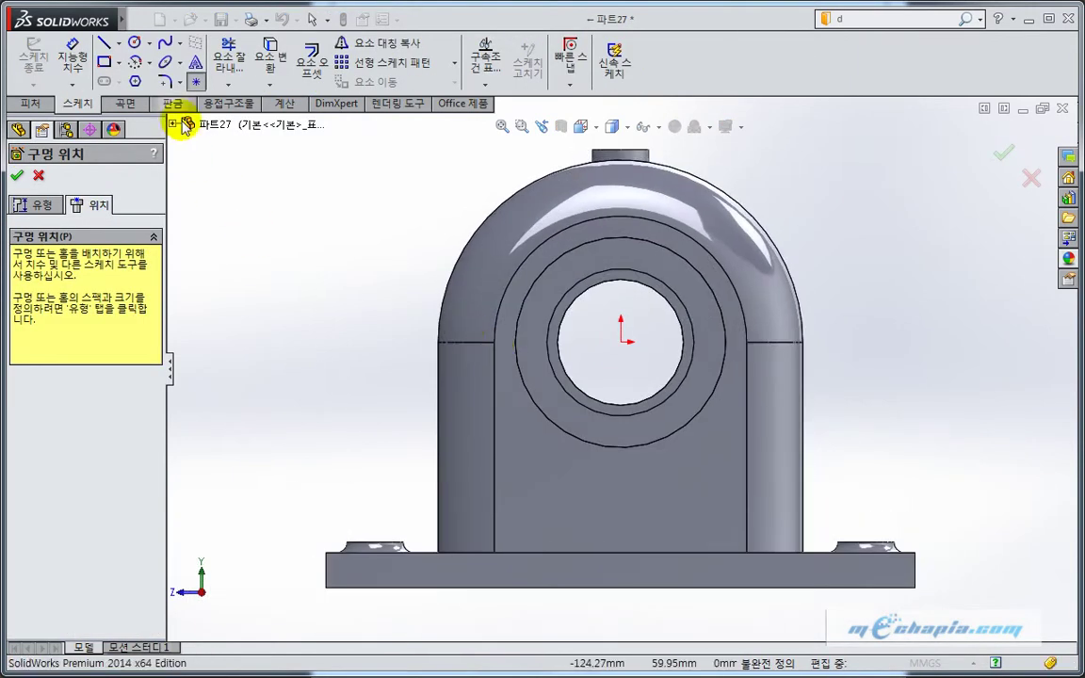
Sketch a circle at the bore centre with a horizontal line and an angled line from it
left_click(135, 43)
left_click(621, 340)
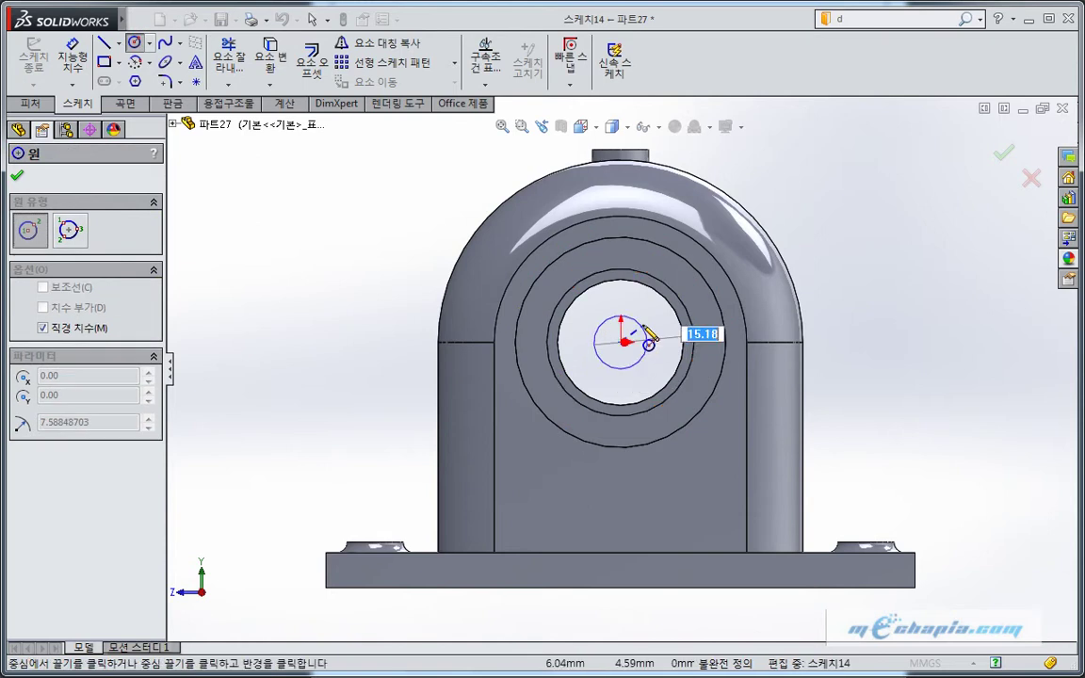
key("Escape")
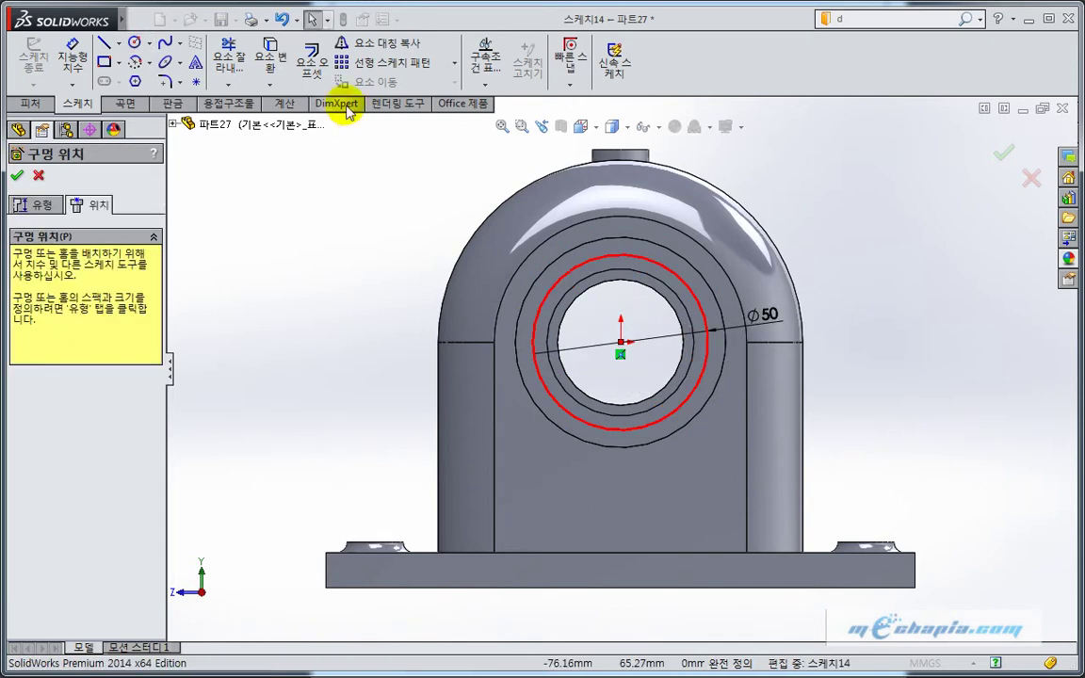
left_click(105, 44)
scroll(603, 330, "down", 3)
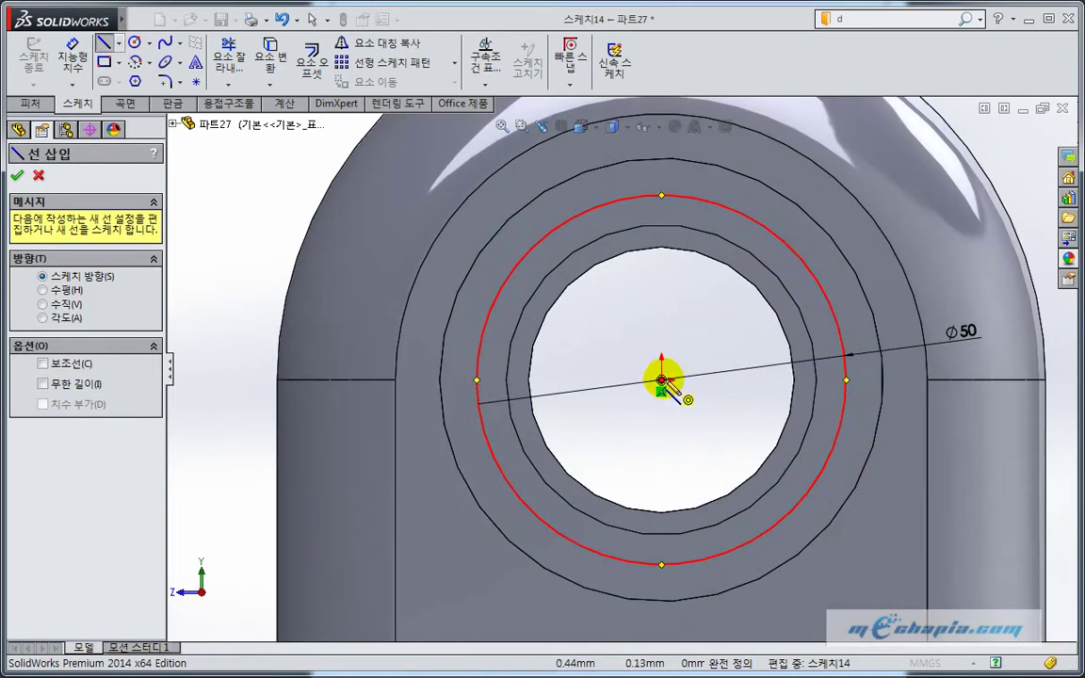
left_click(661, 381)
left_click(847, 379)
key("Escape")
left_click(661, 480)
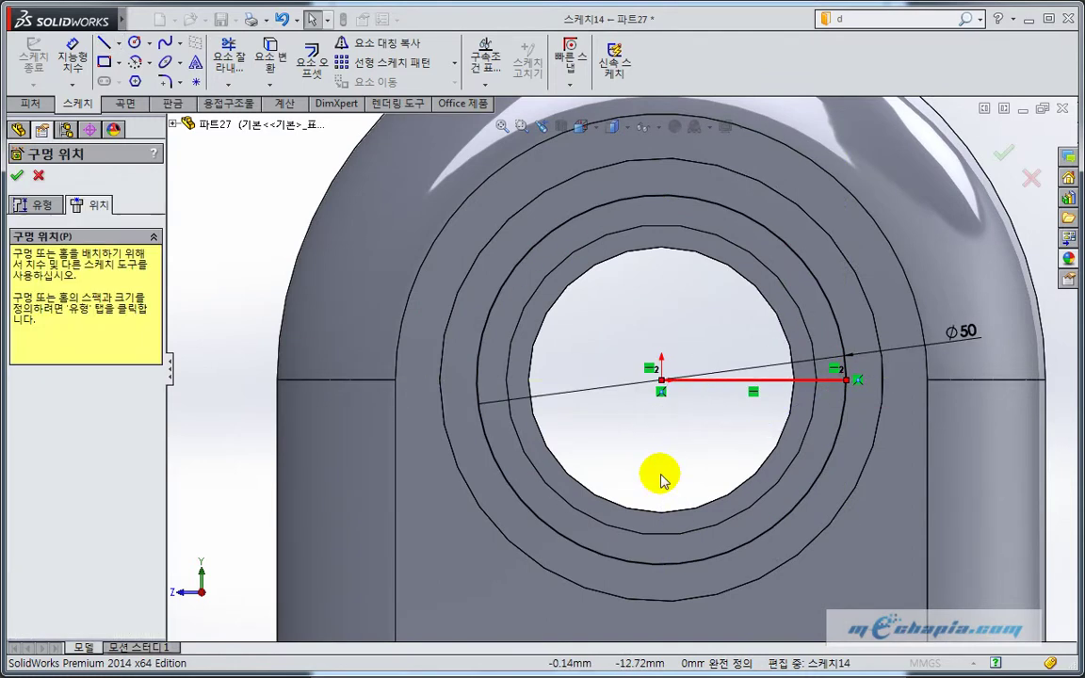
right_click_drag(661, 480, 661, 400)
left_click(661, 380)
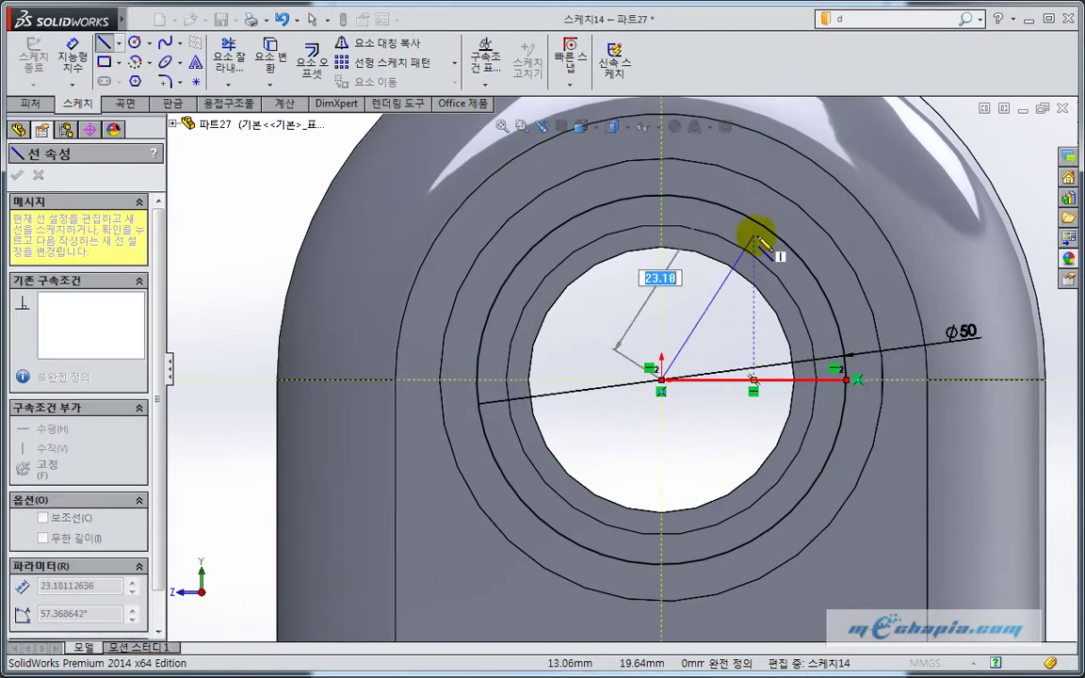
left_click(767, 230)
key("Escape")
Dimension the angled line at 45°, place a hole point at its end, and return to Type
left_click(74, 57)
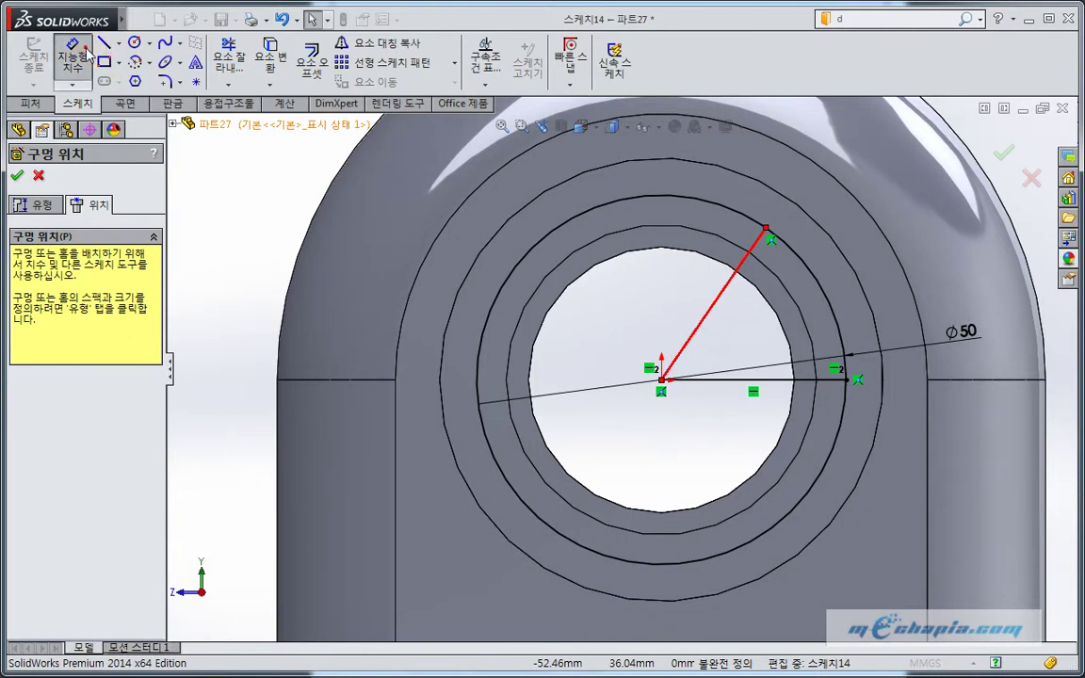
left_click(713, 323)
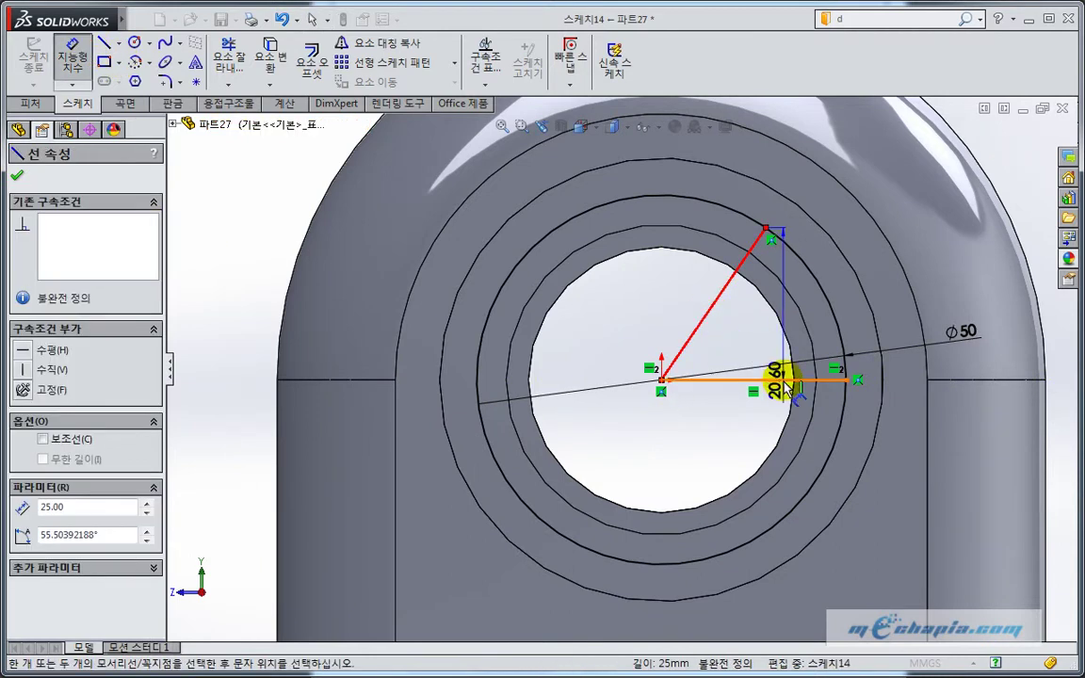
left_click(775, 379)
left_click(772, 323)
type("45")
key("Return")
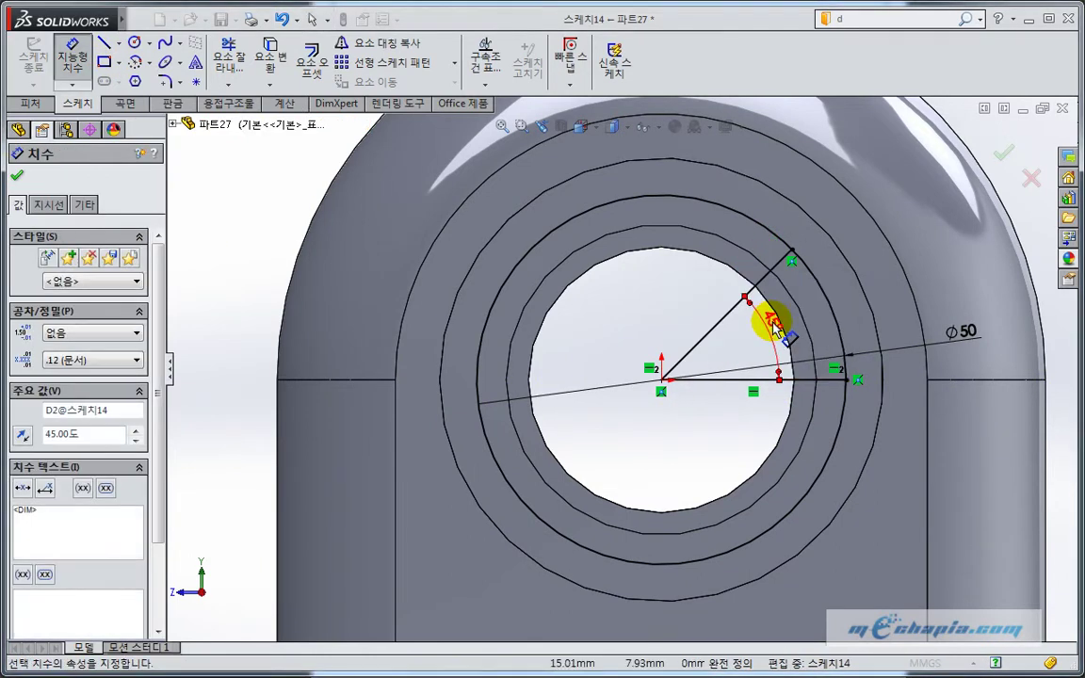
key("Escape")
left_click(196, 83)
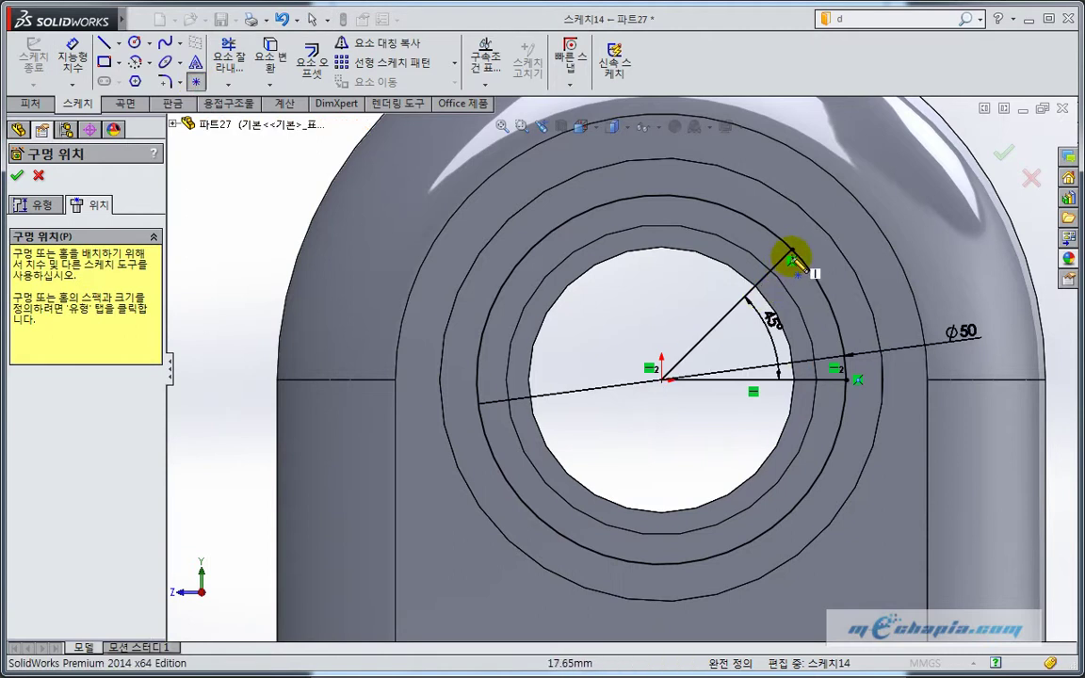
left_click(791, 250)
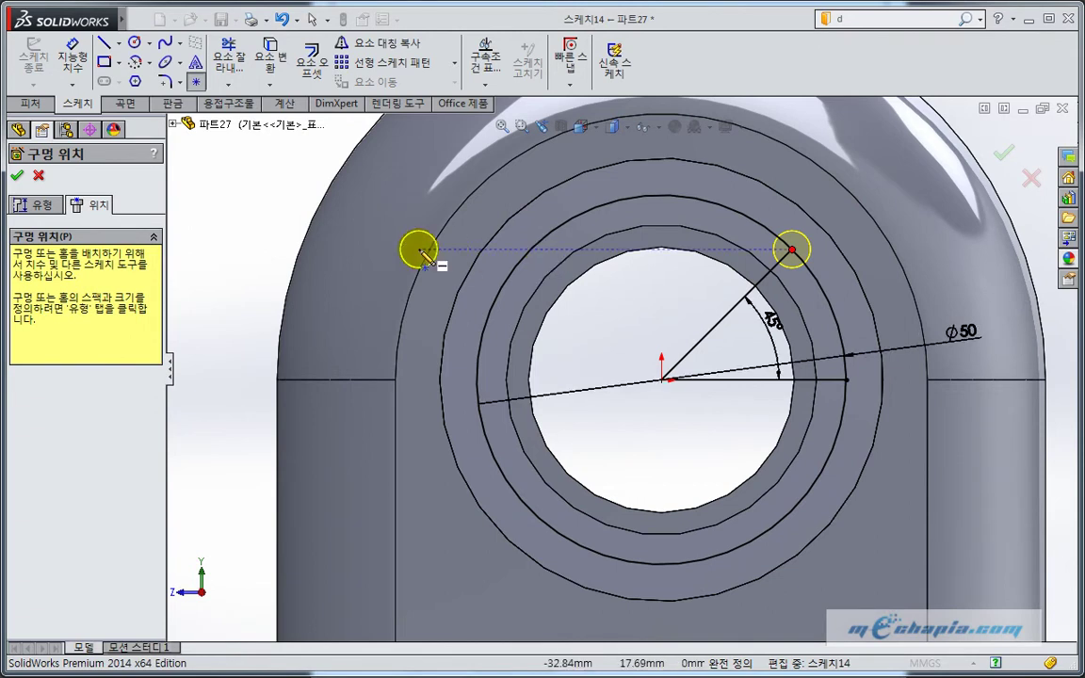
left_click(40, 204)
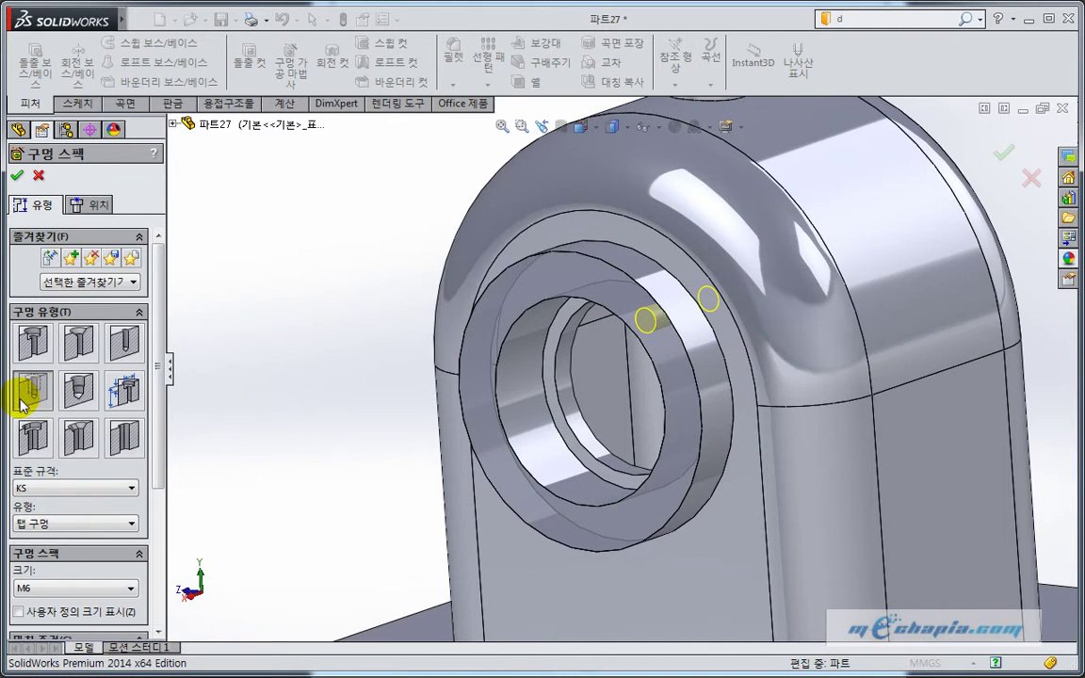
Set the hole size to M4, keep Blind (11.50 mm deep, 8.00 mm thread), and create the holes
left_click(84, 589)
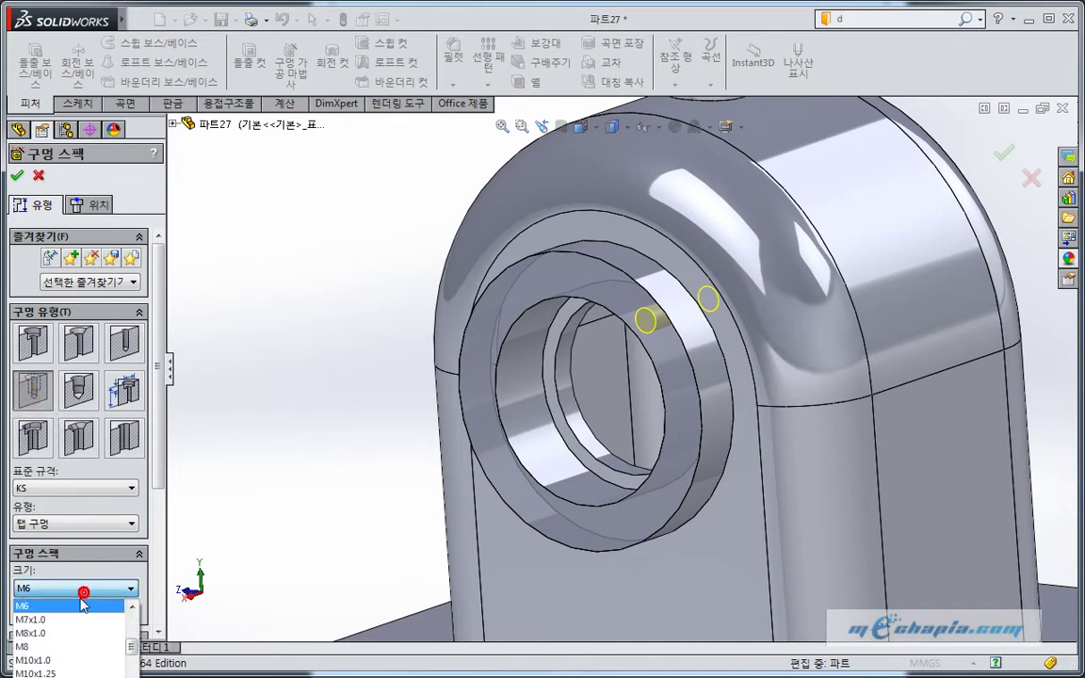
scroll(61, 644, "down", 1)
left_click(61, 643)
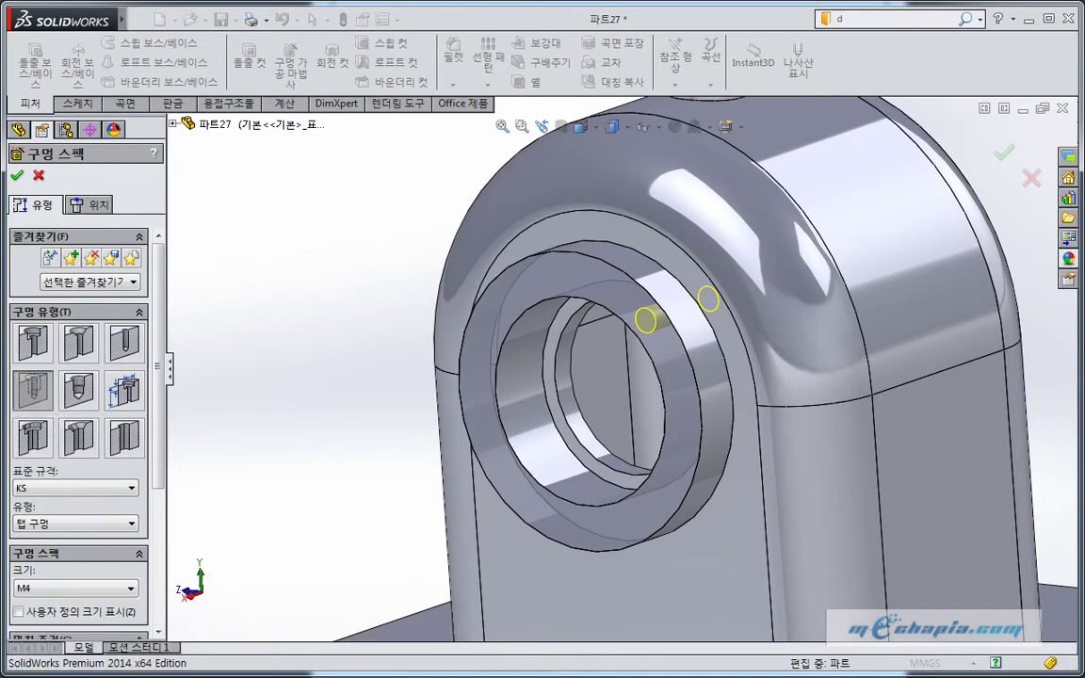
scroll(145, 479, "down", 3)
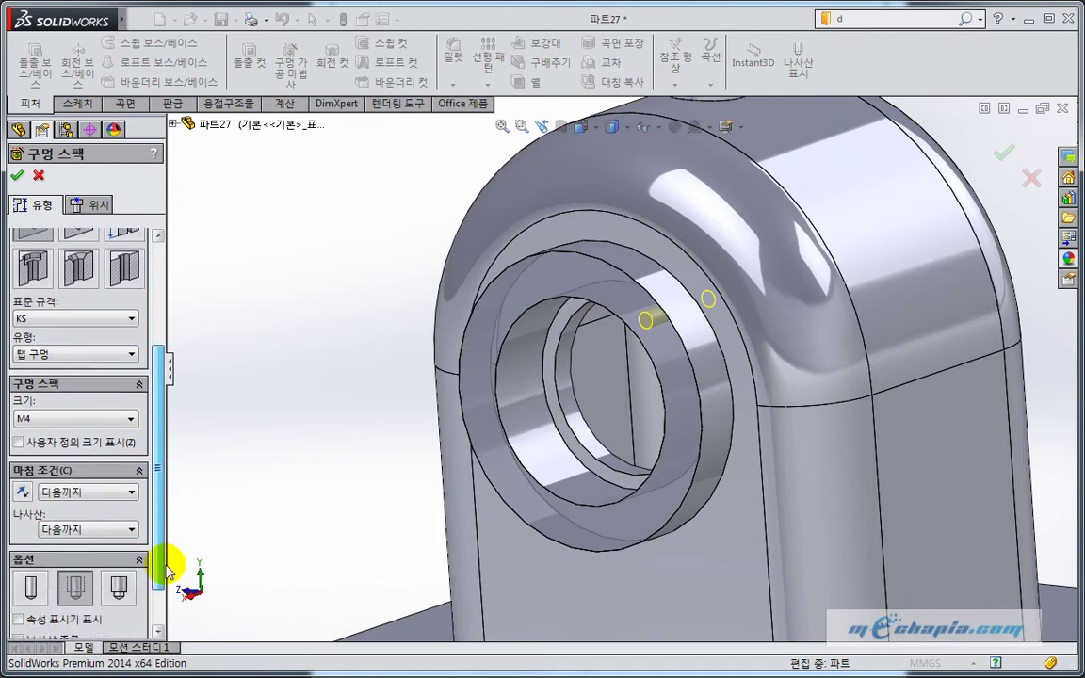
left_click(83, 477)
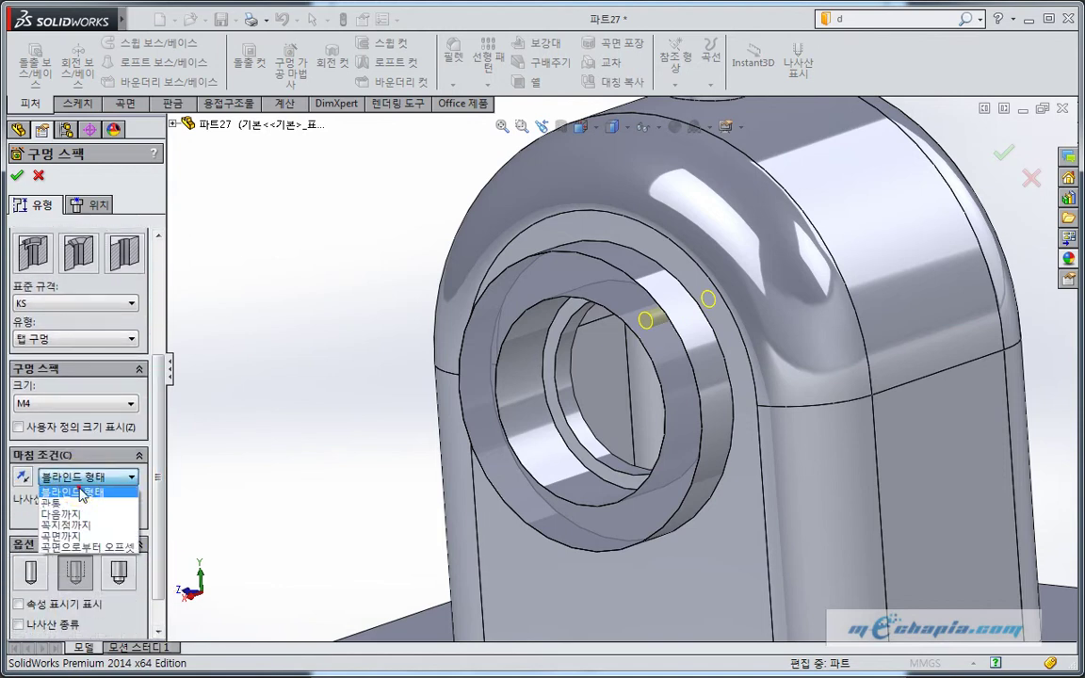
left_click(83, 491)
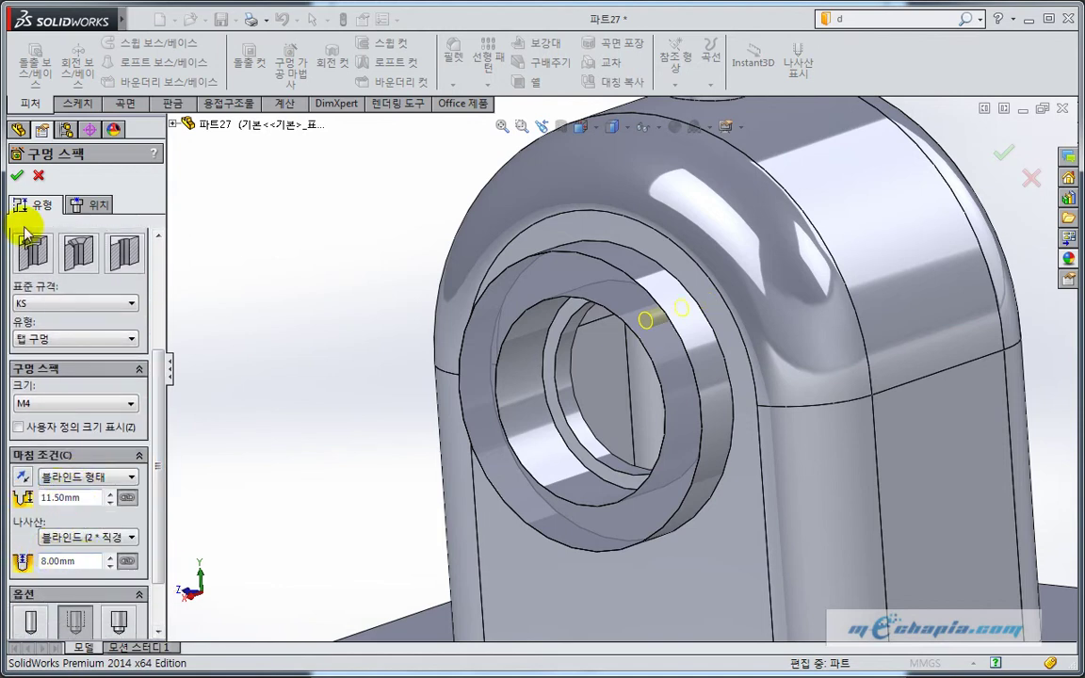
left_click(16, 179)
Start a new Hole Wizard hole and place a point on the opposite boss face
scroll(624, 358, "up", 3)
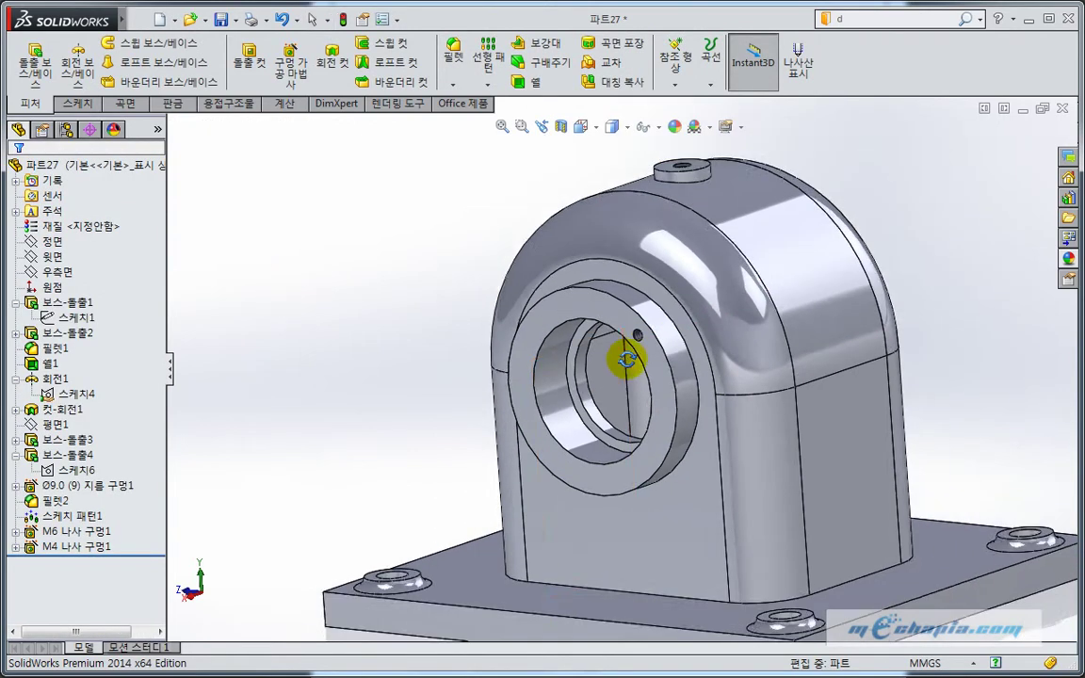
middle_click_drag(624, 358, 462, 435)
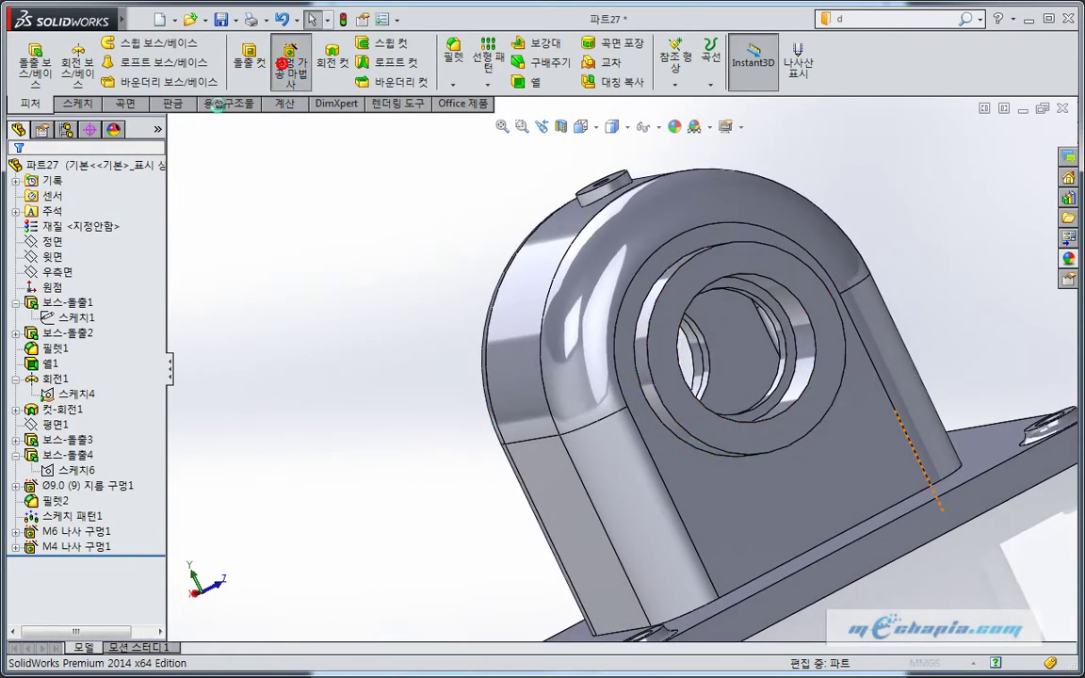
left_click(281, 64)
left_click(92, 206)
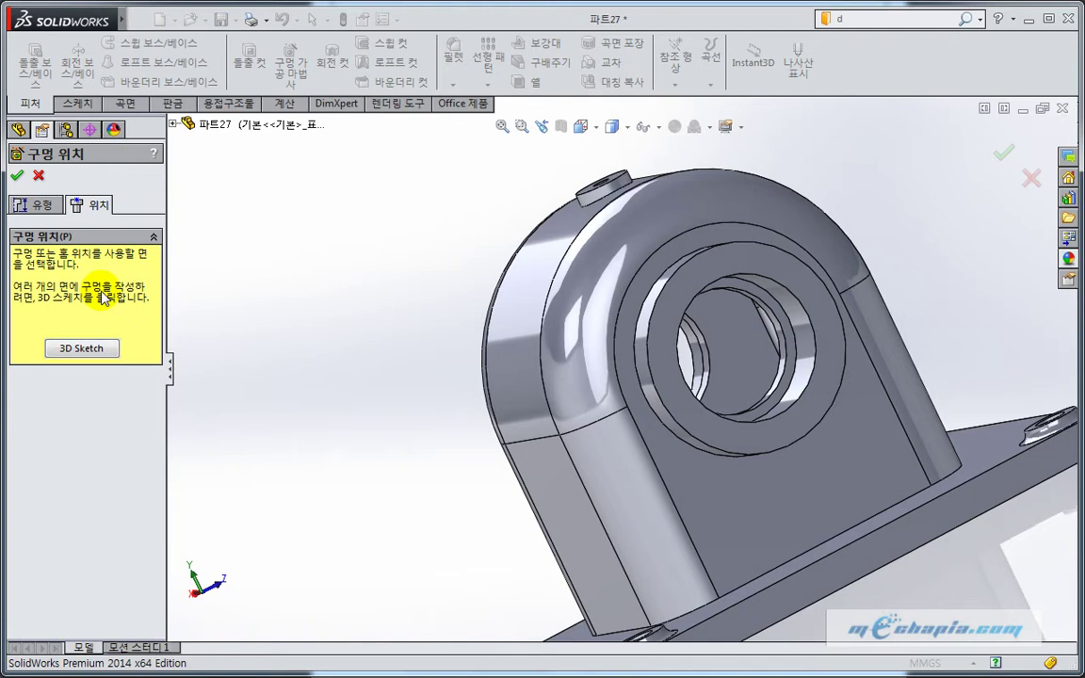
left_click(640, 391)
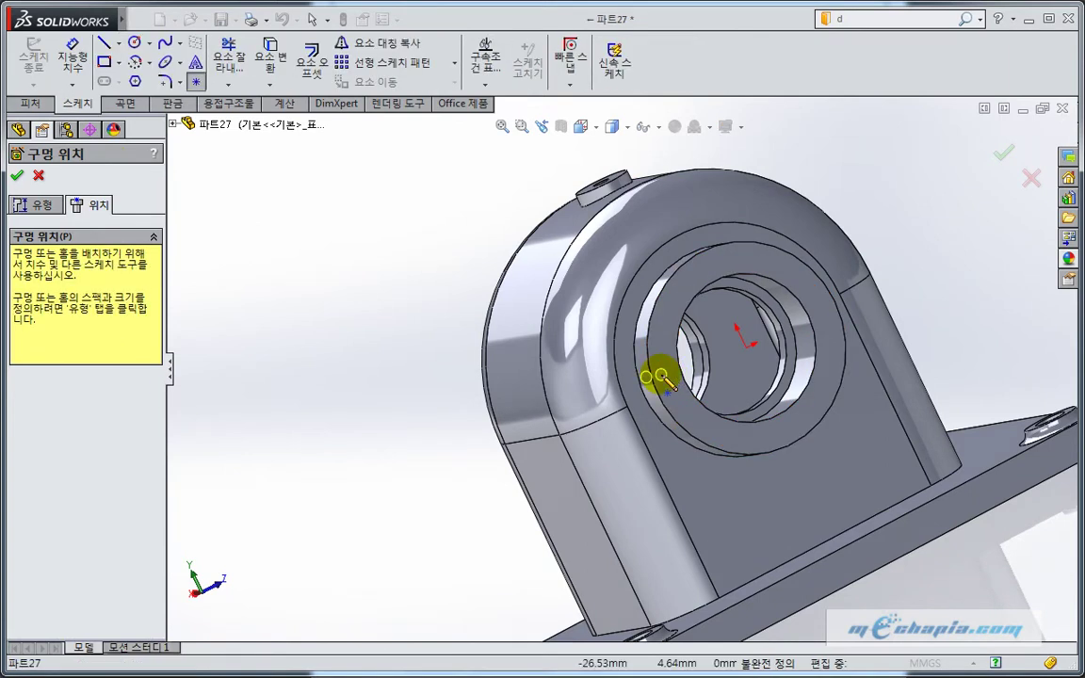
left_click(664, 365)
View the boss face Normal To in wireframe display
key("ctrl+8")
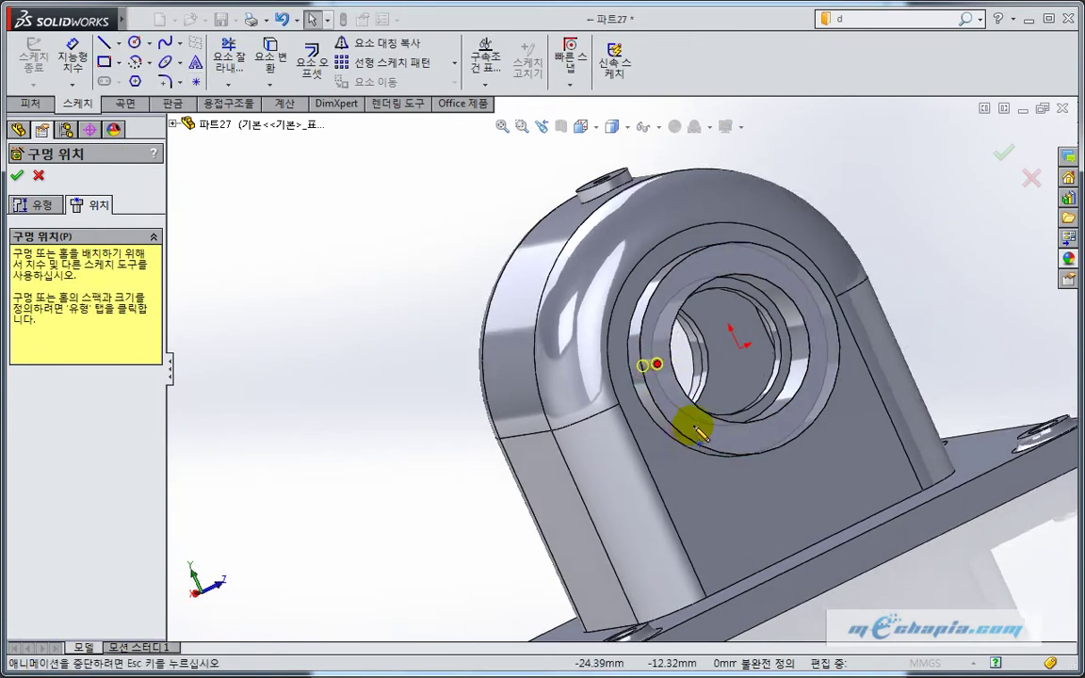
scroll(633, 356, "down", 3)
scroll(592, 430, "down", 2)
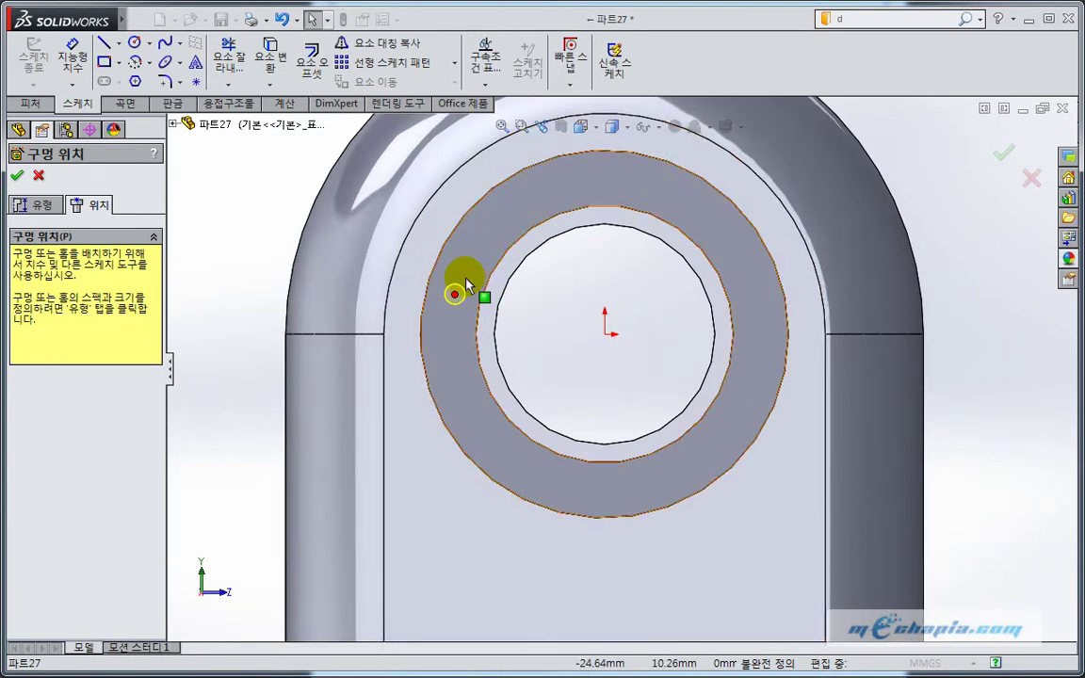
left_click(268, 165)
left_click(622, 130)
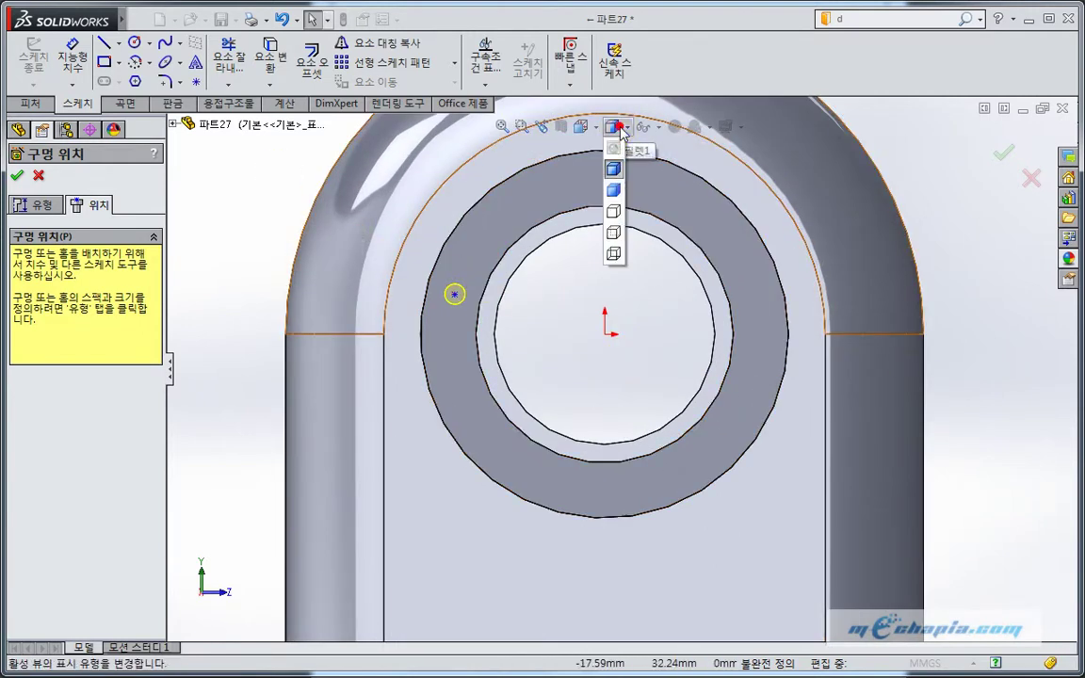
left_click(614, 254)
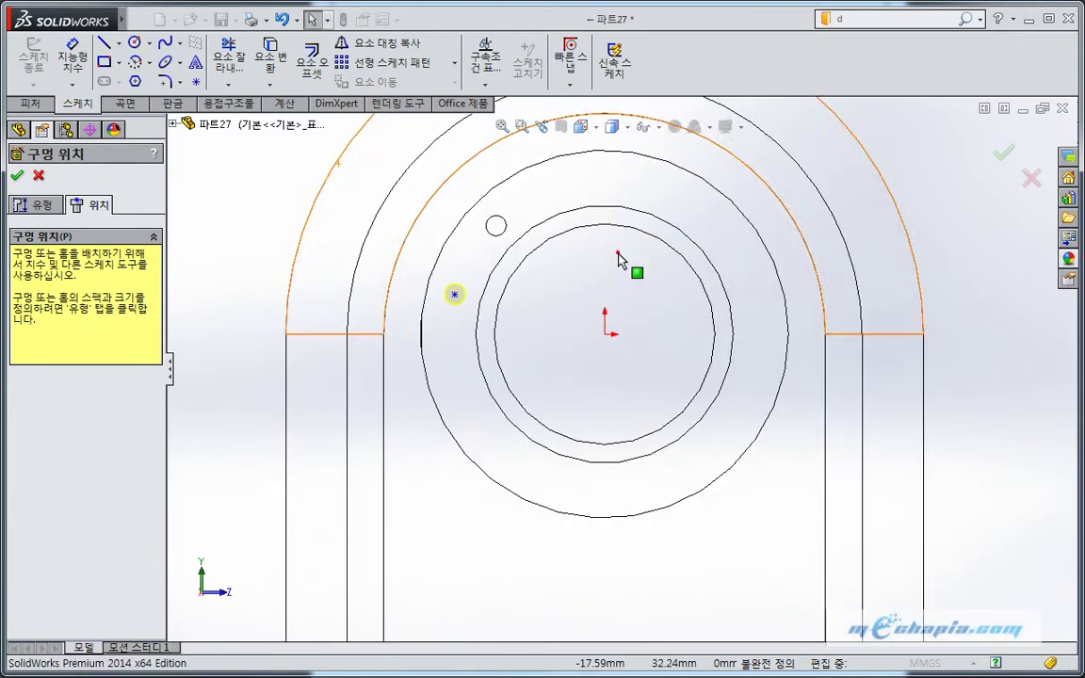
scroll(548, 288, "down", 2)
scroll(573, 286, "up", 2)
scroll(427, 195, "down", 2)
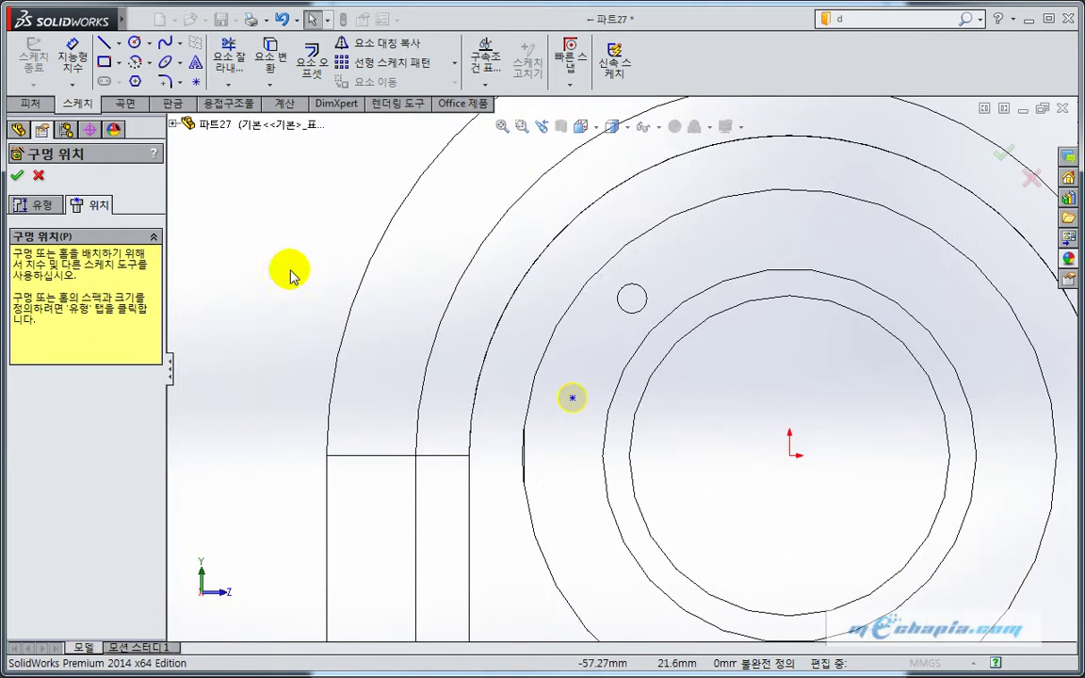
Move the hole point onto the Ø50 circle at 45° up-left, then restore shaded display
left_click(645, 316)
scroll(623, 367, "down", 2)
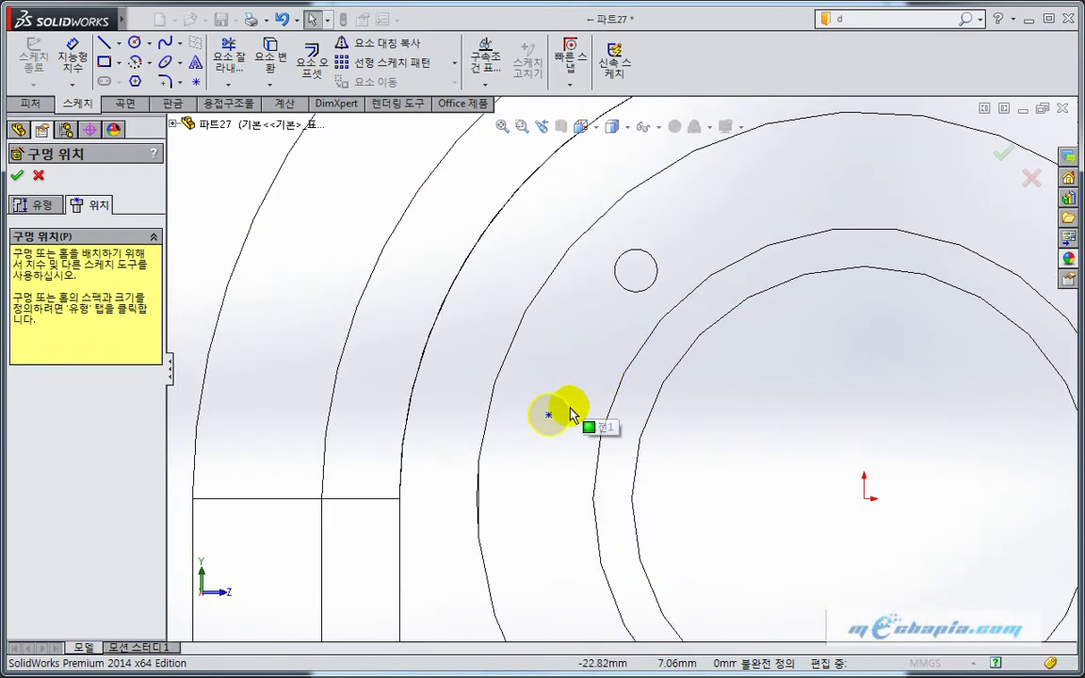
mouse_move(548, 415)
left_mouse_down()
mouse_move(554, 358)
mouse_move(579, 319)
mouse_move(624, 290)
left_mouse_up()
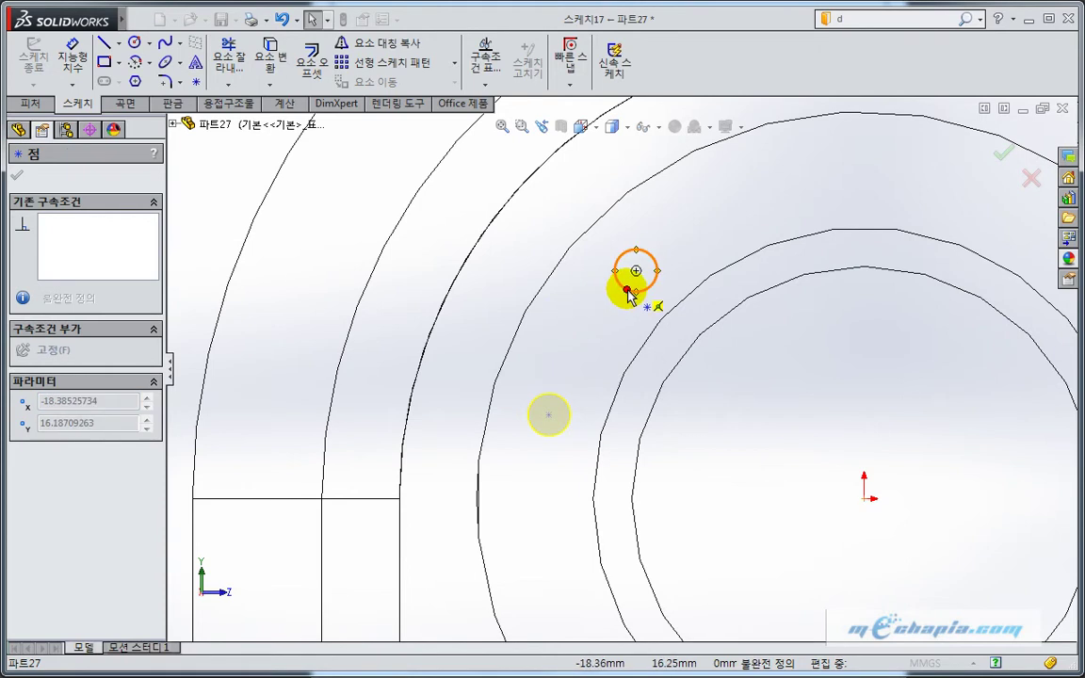
left_click(697, 295)
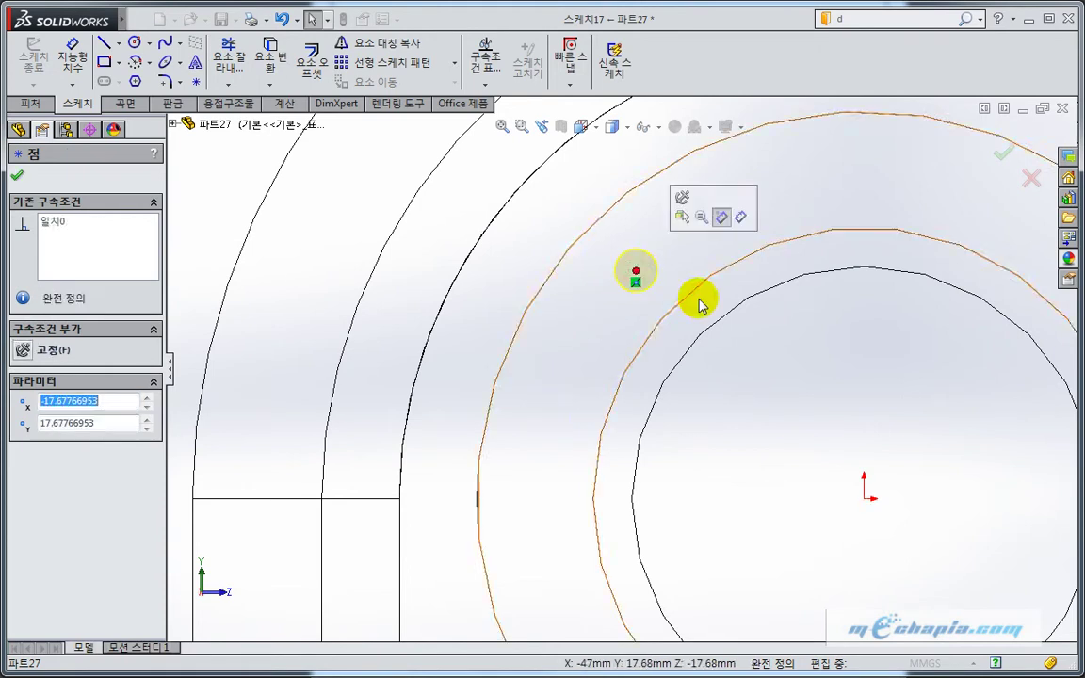
scroll(719, 276, "up", 4)
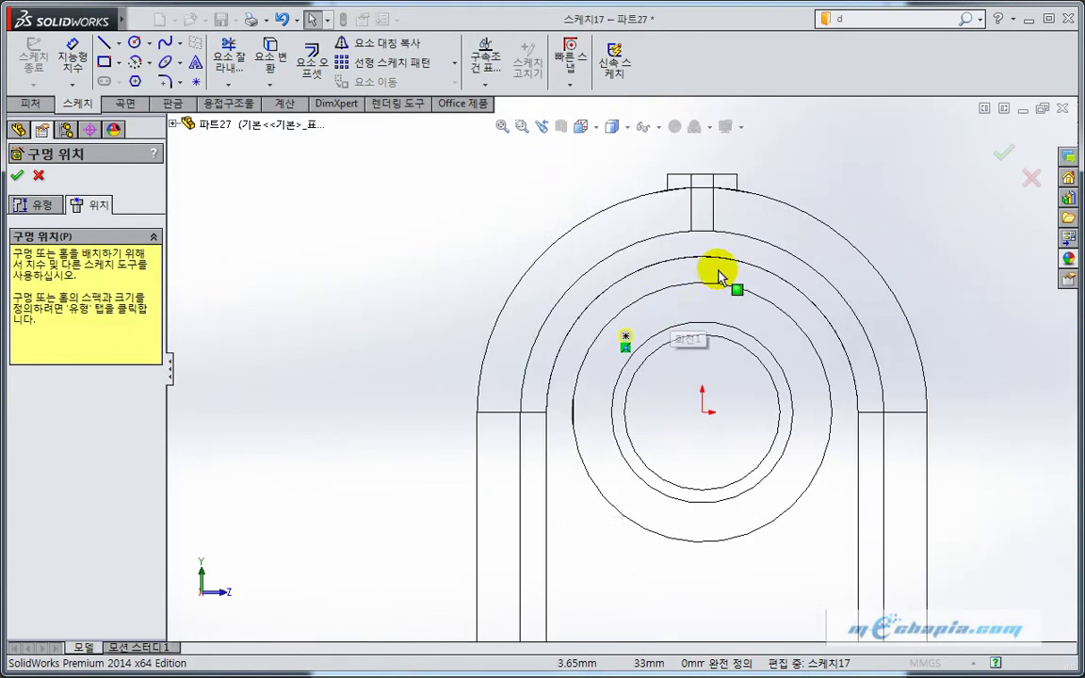
left_click(613, 128)
left_click(622, 174)
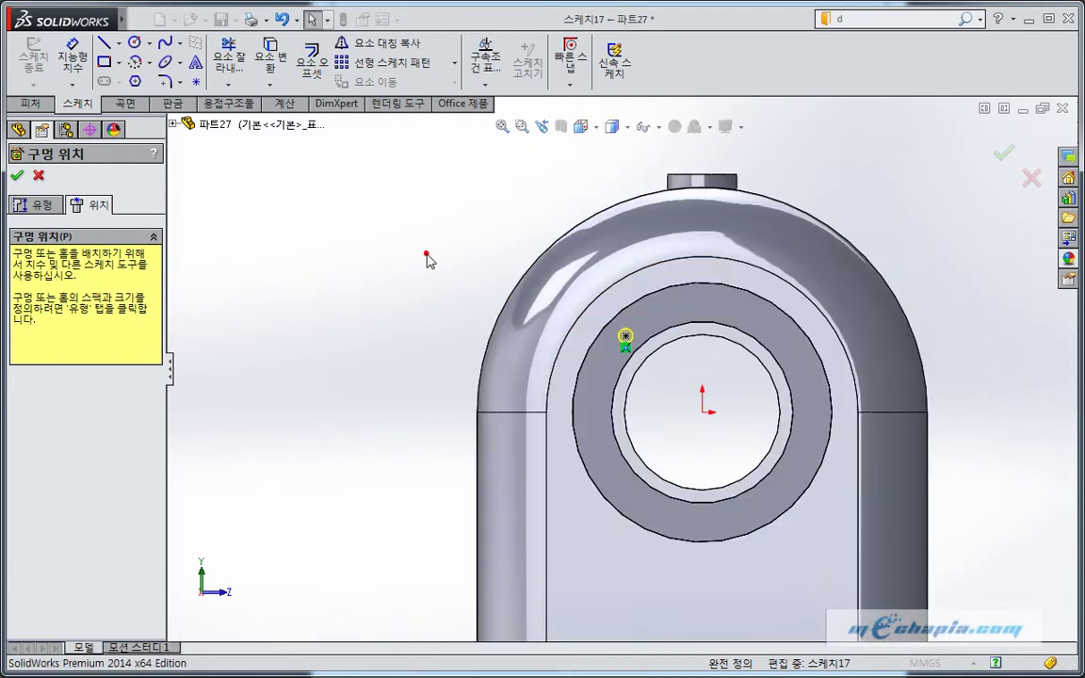
left_click(47, 205)
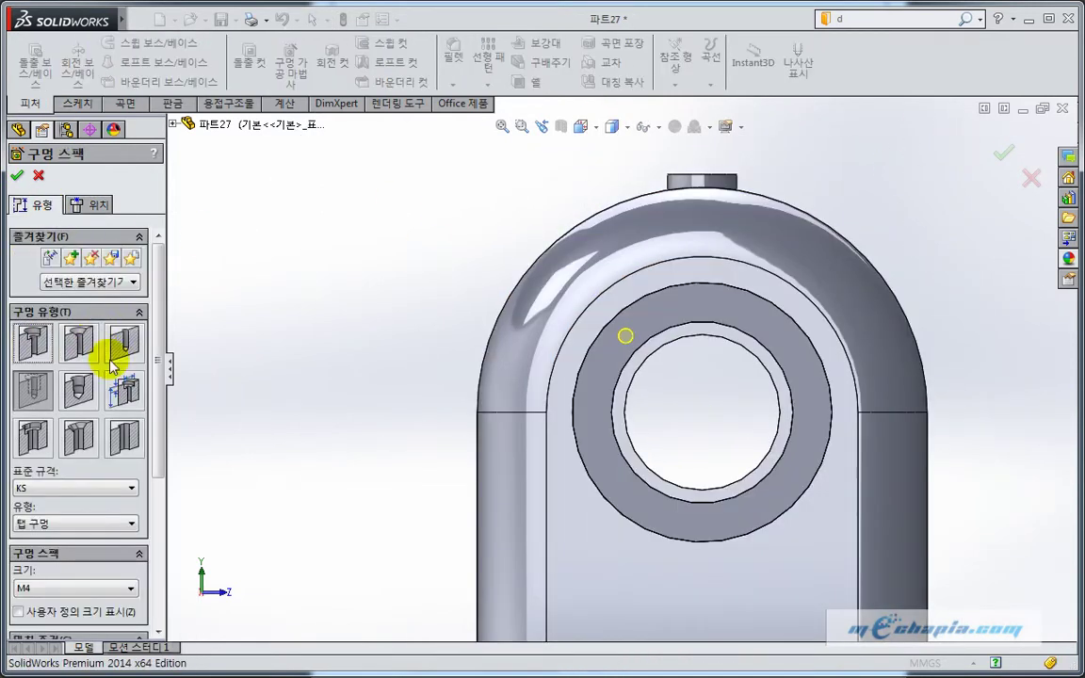
Finish the second M4 tapped hole and orbit until the bored boss faces forward
left_click_drag(160, 358, 163, 445)
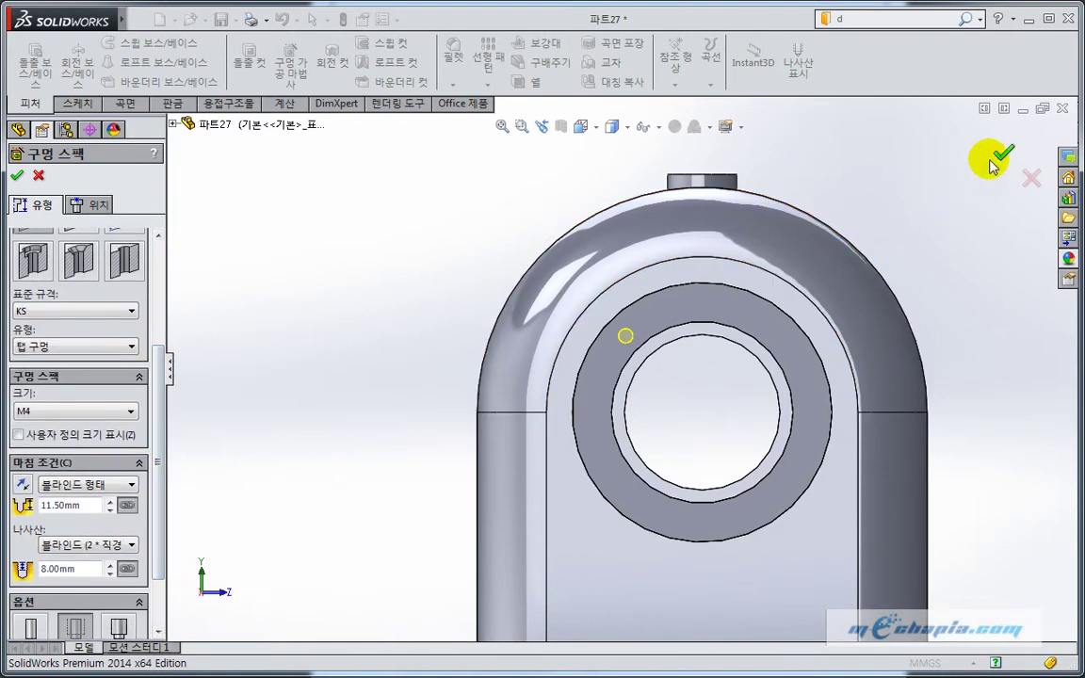
left_click(990, 161)
mouse_move(423, 304)
middle_mouse_down()
mouse_move(552, 380)
mouse_move(561, 369)
middle_mouse_up()
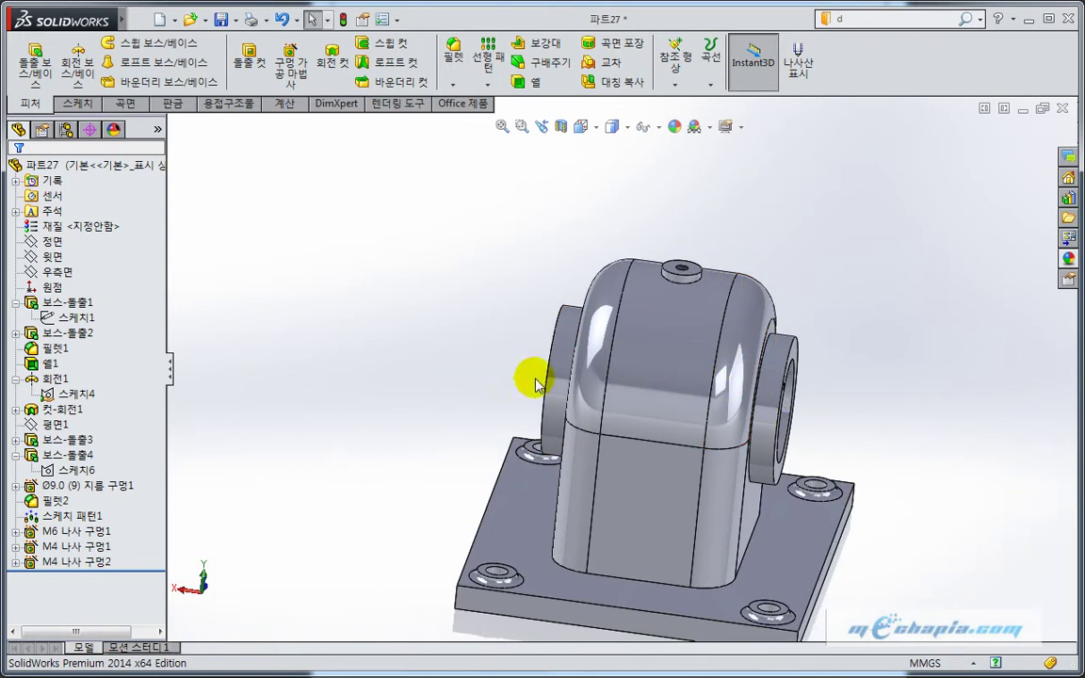
mouse_move(796, 400)
middle_mouse_down()
mouse_move(780, 387)
mouse_move(770, 399)
middle_mouse_up()
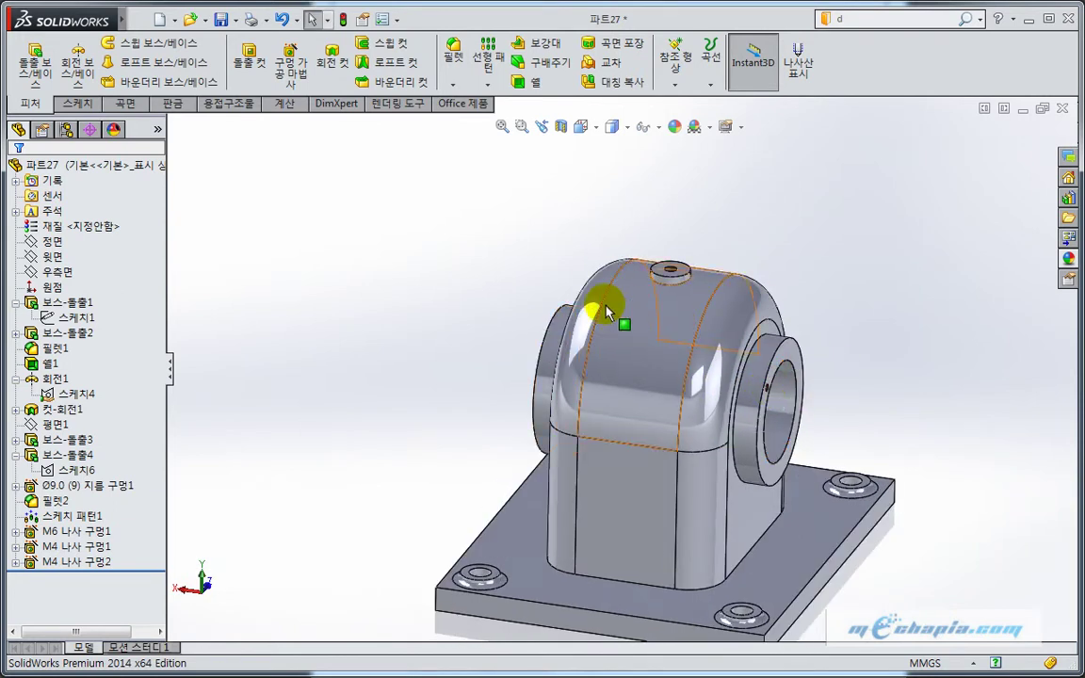
mouse_move(539, 353)
middle_mouse_down()
mouse_move(581, 344)
mouse_move(513, 347)
mouse_move(523, 346)
middle_mouse_up()
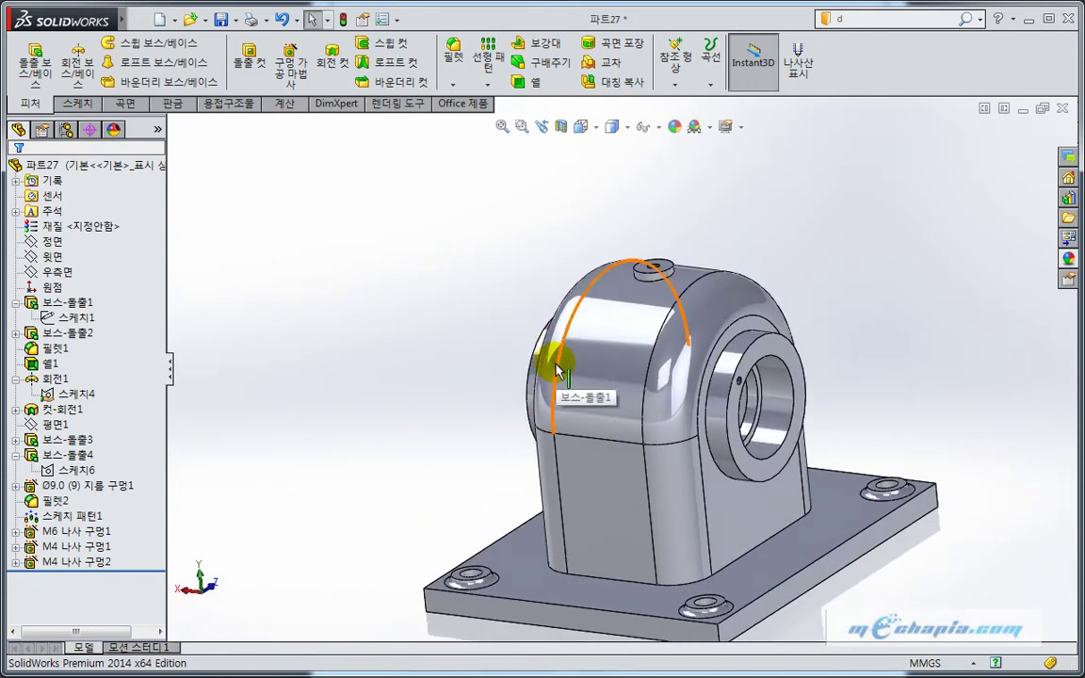
middle_click_drag(496, 363, 472, 336)
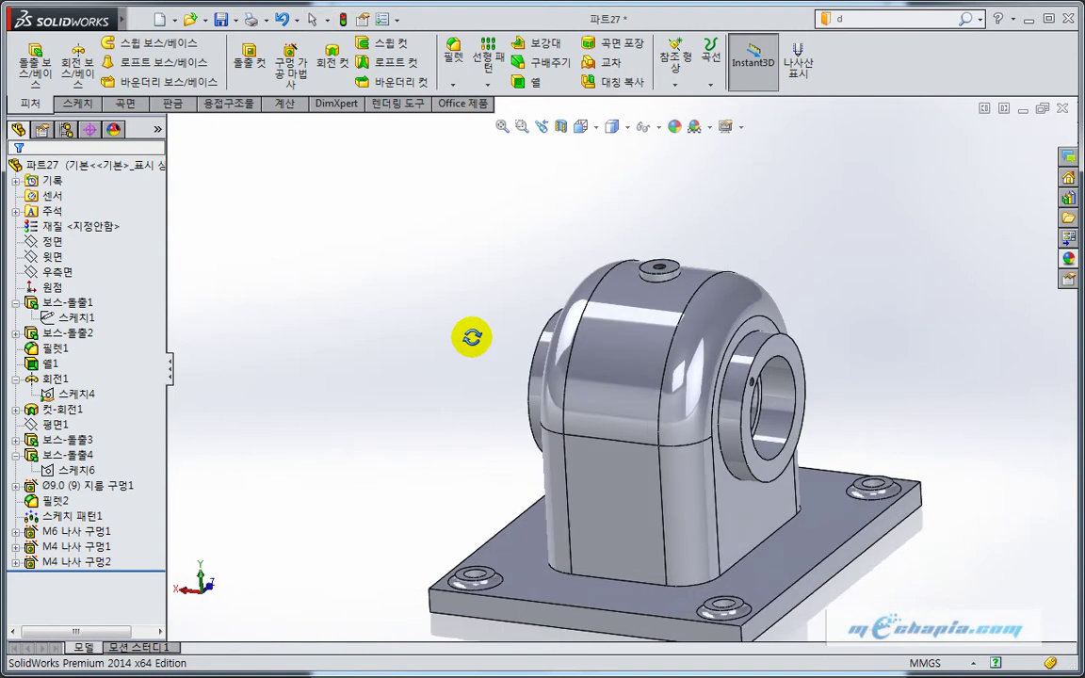
Start a Circular Pattern using the bore's cylindrical face as the axis
left_click(489, 89)
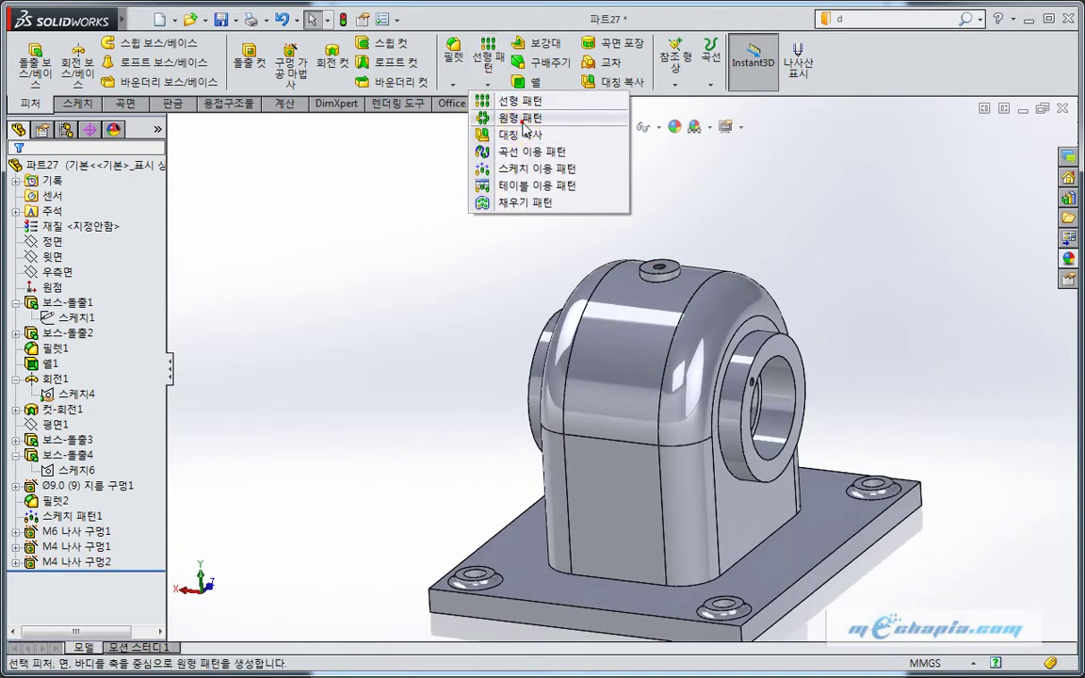
left_click(513, 133)
left_click(108, 223)
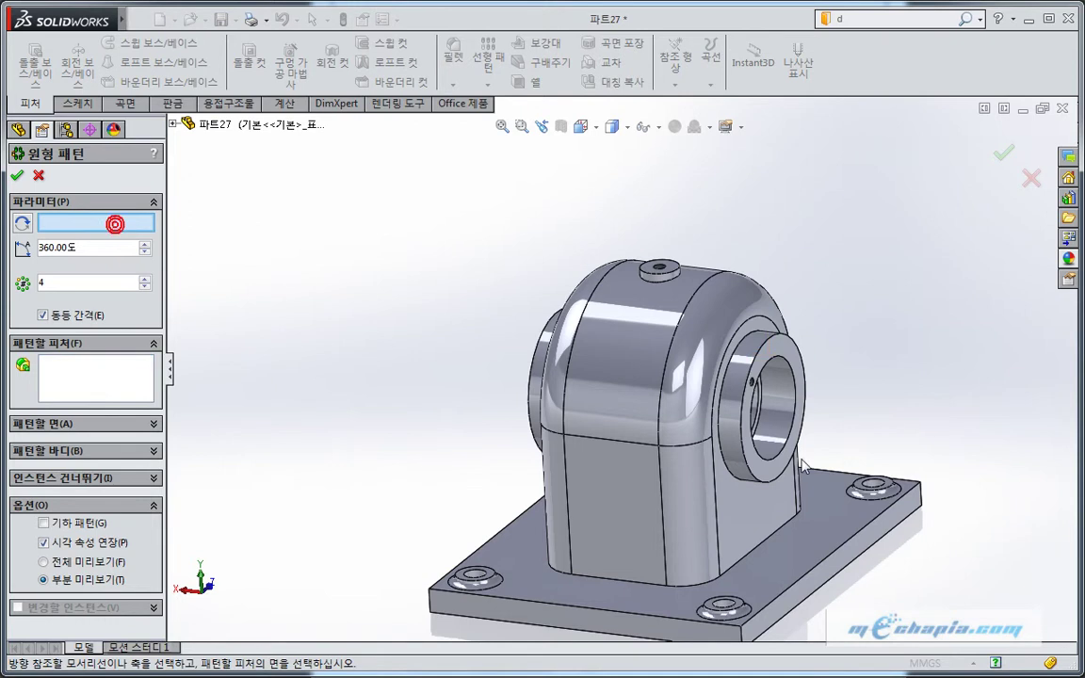
left_click(780, 424)
Pattern M4 나사 구멍1 and 2 with 4 instances over 360° and confirm
left_click(96, 339)
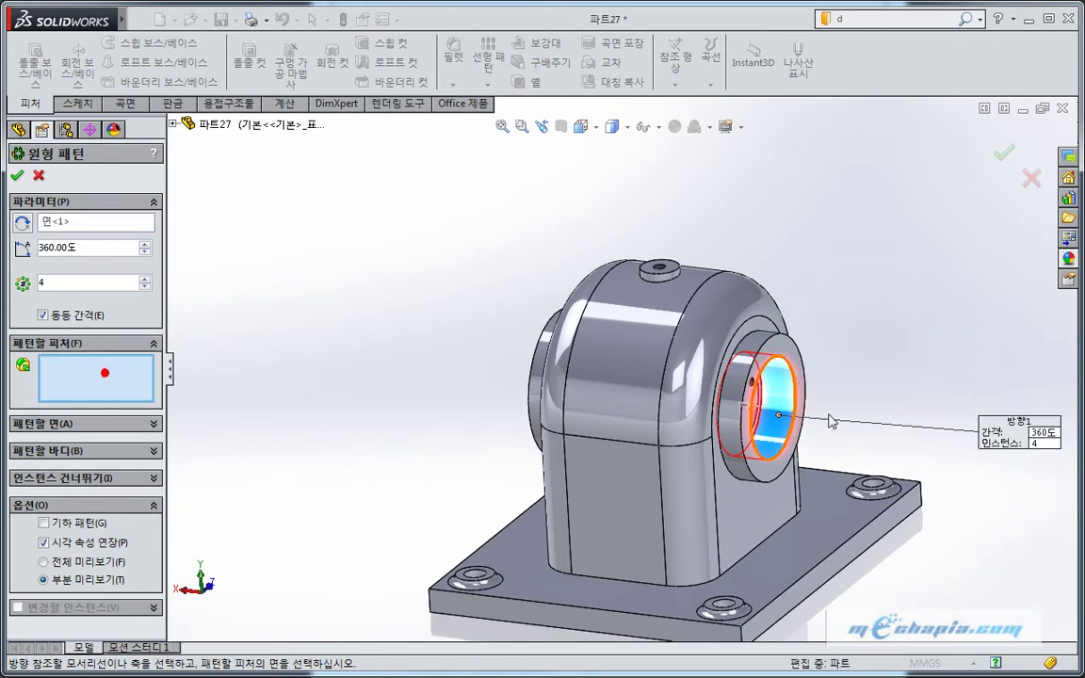
scroll(733, 417, "down", 3)
scroll(733, 417, "down", 5)
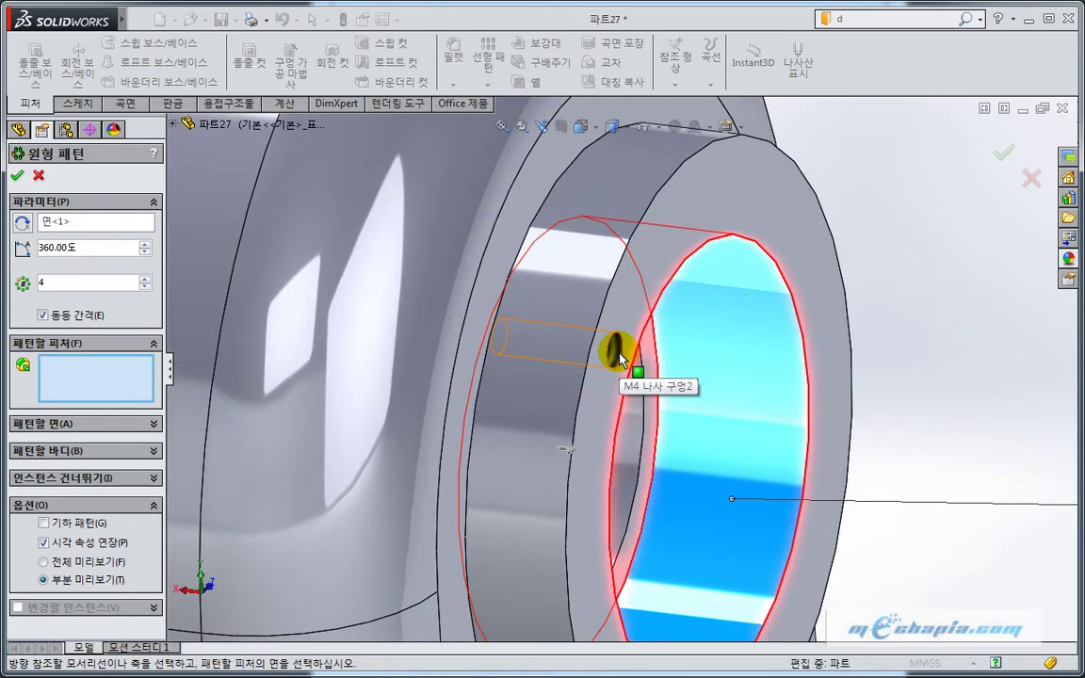
left_click(619, 358)
scroll(618, 357, "up", 5)
scroll(513, 378, "up", 3)
middle_click_drag(513, 377, 562, 376)
scroll(527, 356, "down", 5)
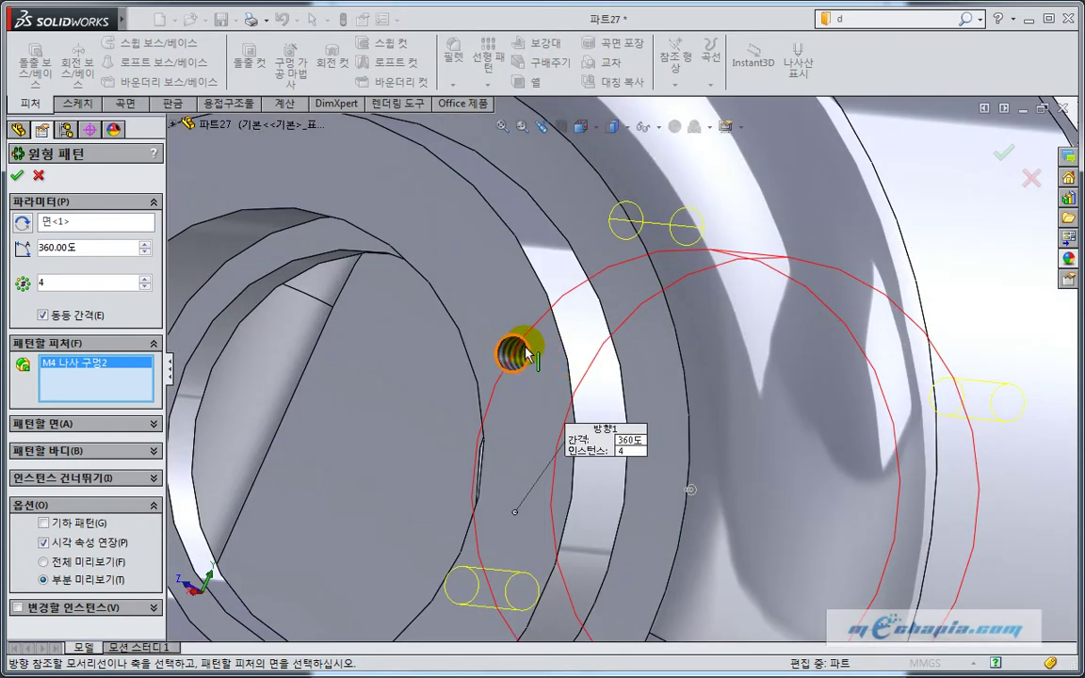
left_click(513, 358)
scroll(513, 358, "up", 5)
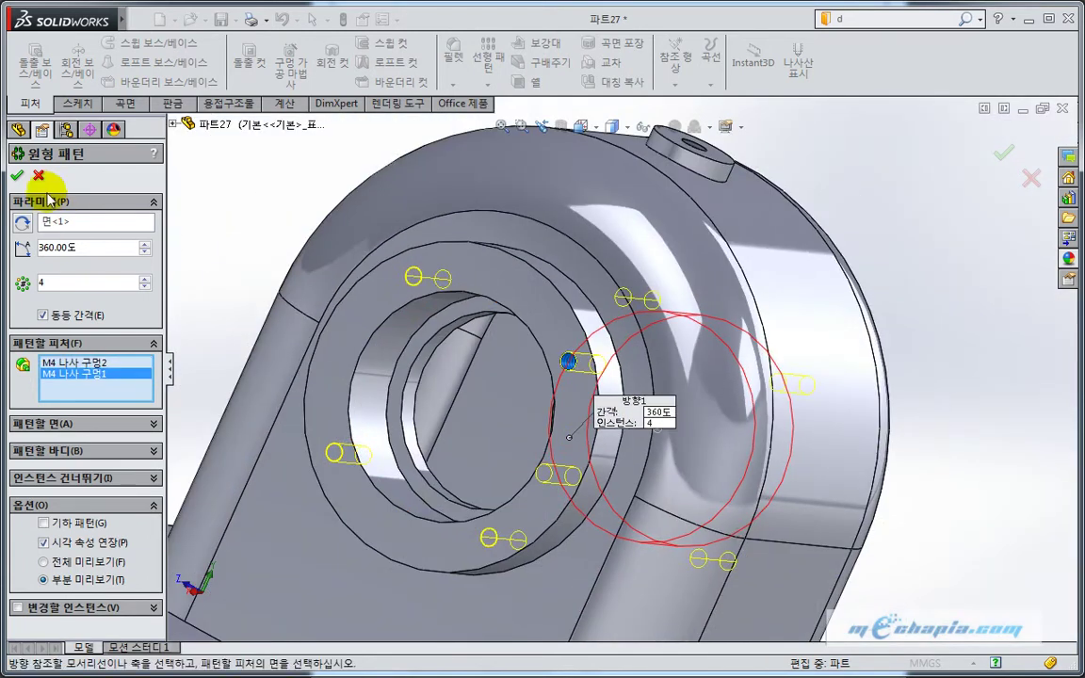
left_click(17, 177)
scroll(406, 331, "up", 5)
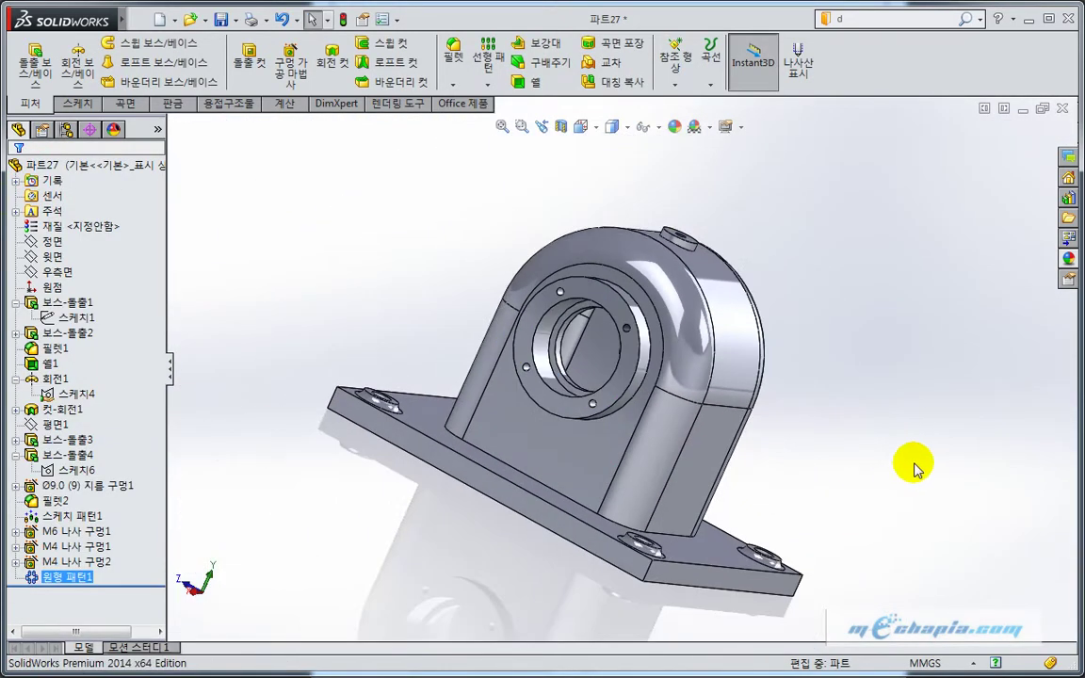
middle_click_drag(912, 465, 747, 438)
Fillet the base plate's front, left and right vertical corner edges with a 10 mm radius
mouse_move(468, 406)
middle_mouse_down()
mouse_move(454, 399)
mouse_move(495, 400)
middle_mouse_up()
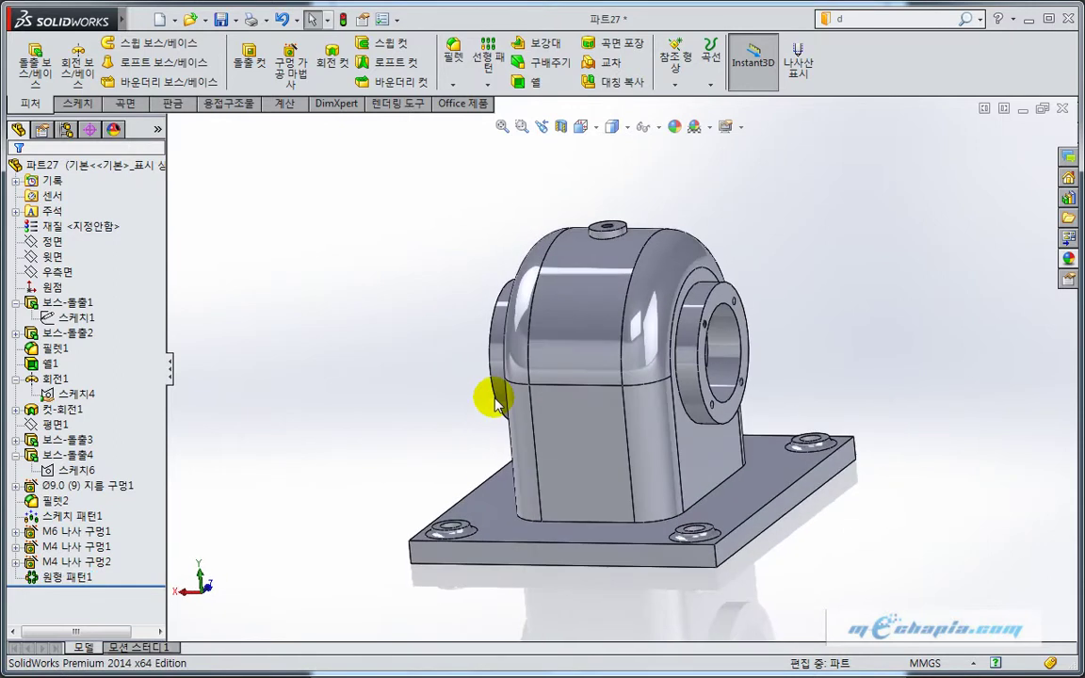
mouse_move(443, 368)
middle_mouse_down()
mouse_move(525, 393)
mouse_move(513, 377)
middle_mouse_up()
left_click(593, 544)
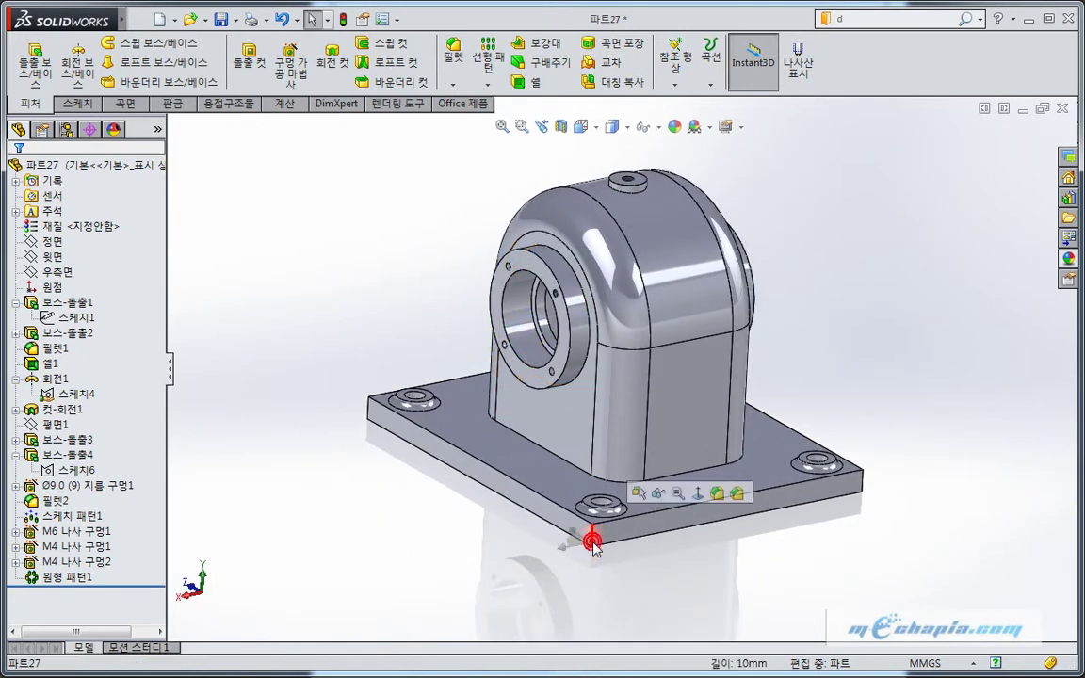
left_click(721, 497)
type("10")
key("Return")
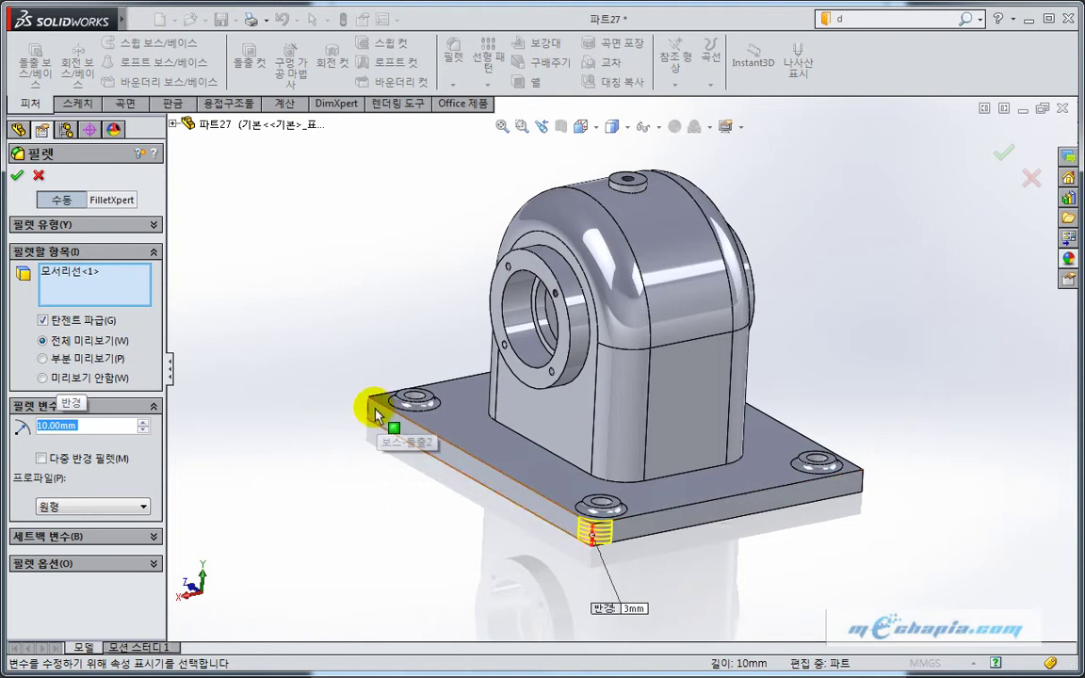
left_click(376, 414)
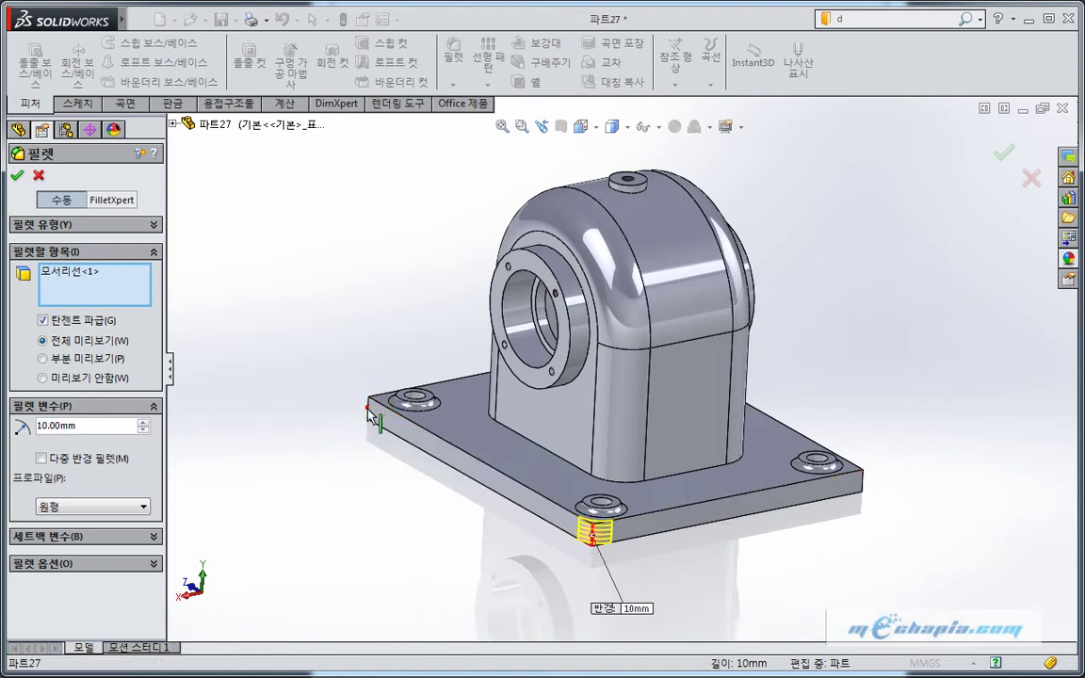
left_click(860, 490)
mouse_move(888, 387)
middle_mouse_down()
mouse_move(750, 442)
mouse_move(912, 372)
middle_mouse_up()
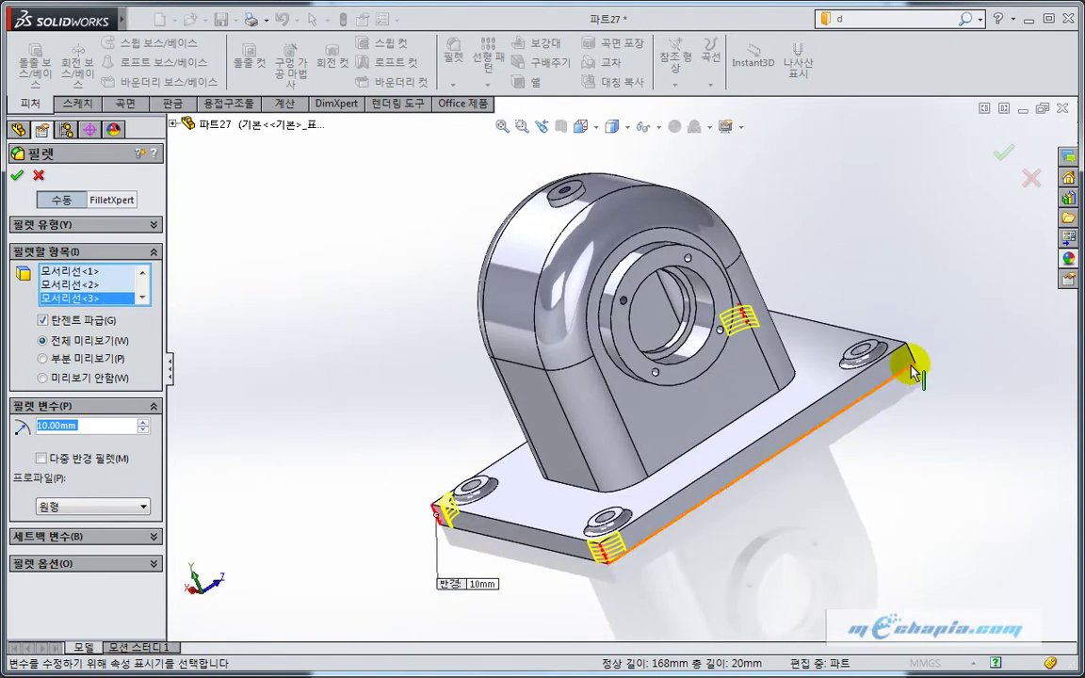
right_click(798, 433)
mouse_move(799, 433)
middle_mouse_down()
mouse_move(800, 492)
mouse_move(818, 460)
middle_mouse_up()
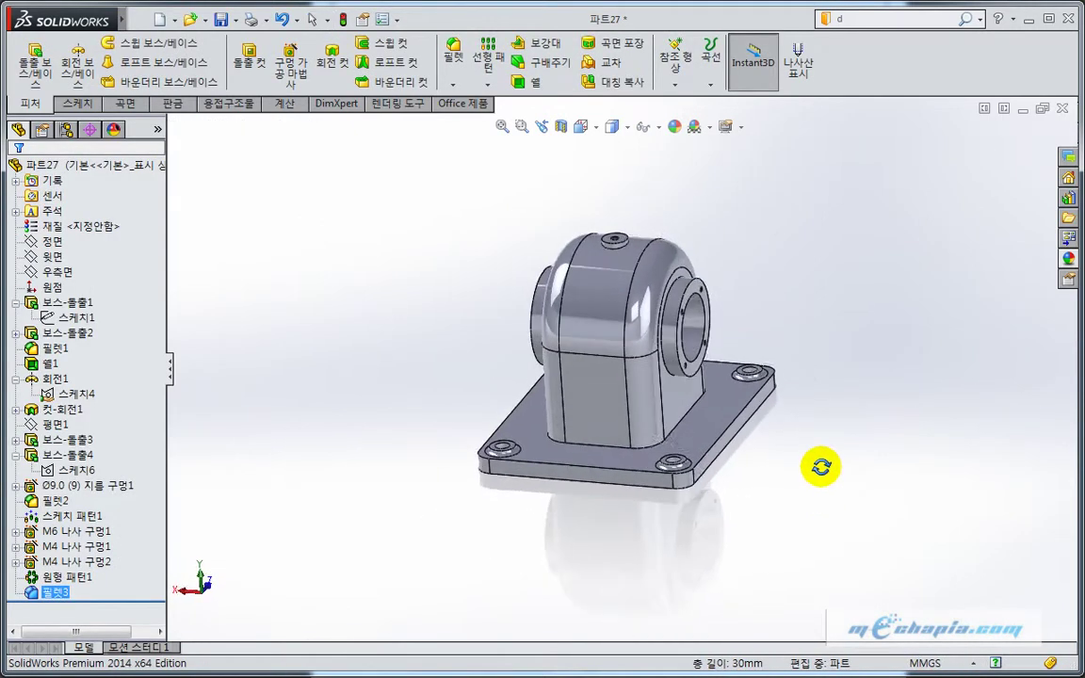
Apply a 6 mm fillet to the outer rim edge of each side boss
left_click(650, 449)
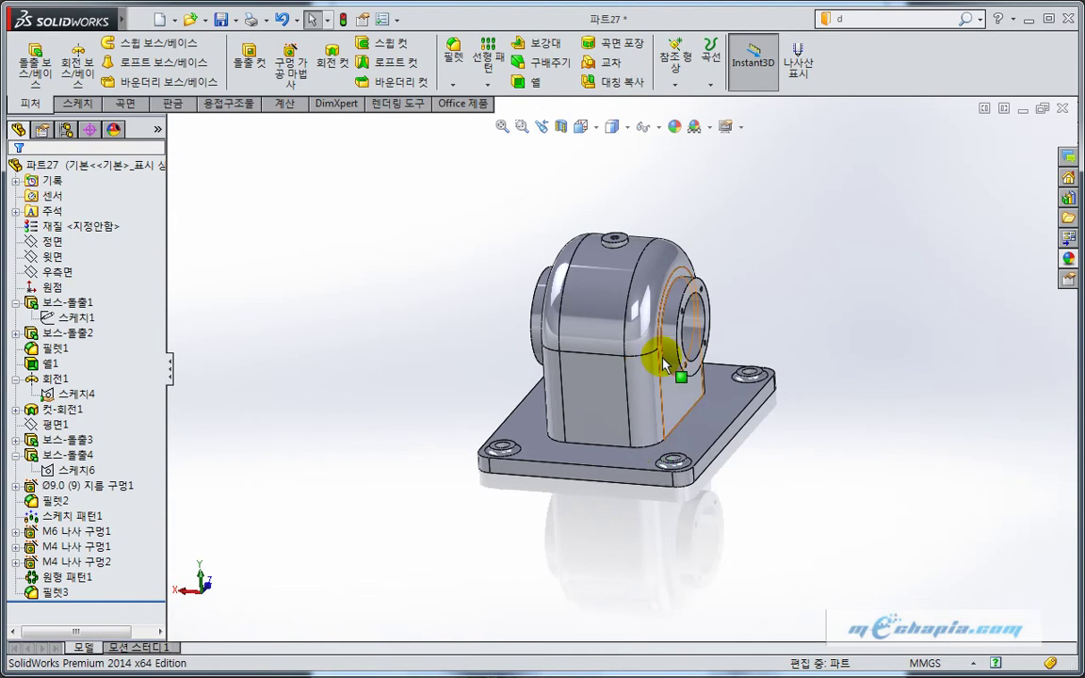
left_click(666, 328)
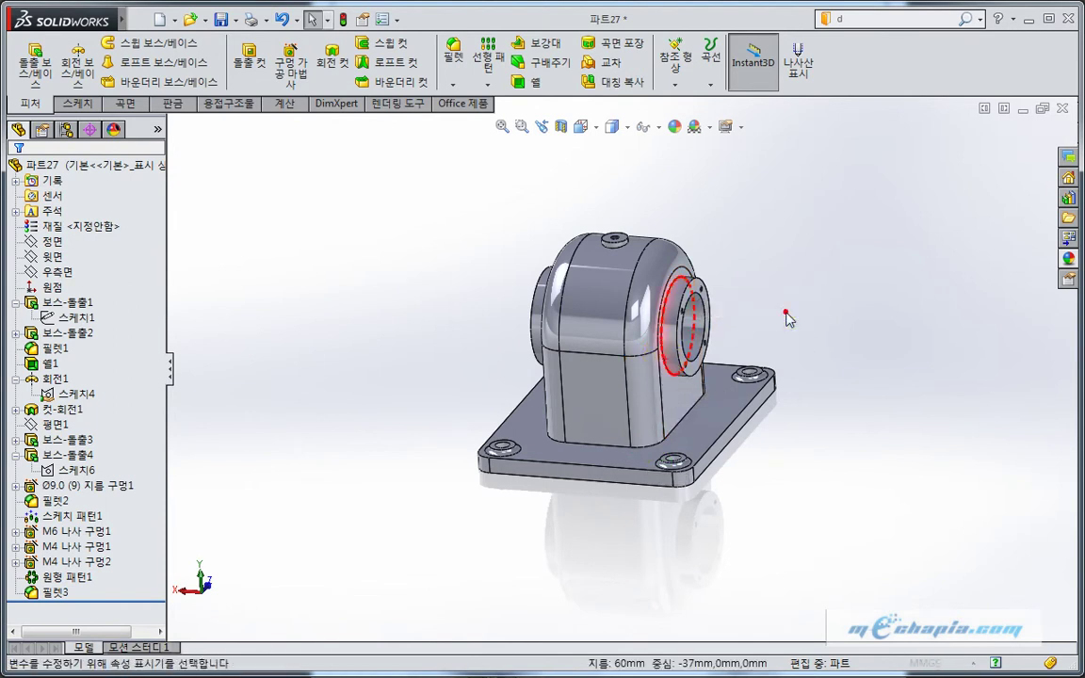
left_click(786, 316)
type("6.00mm")
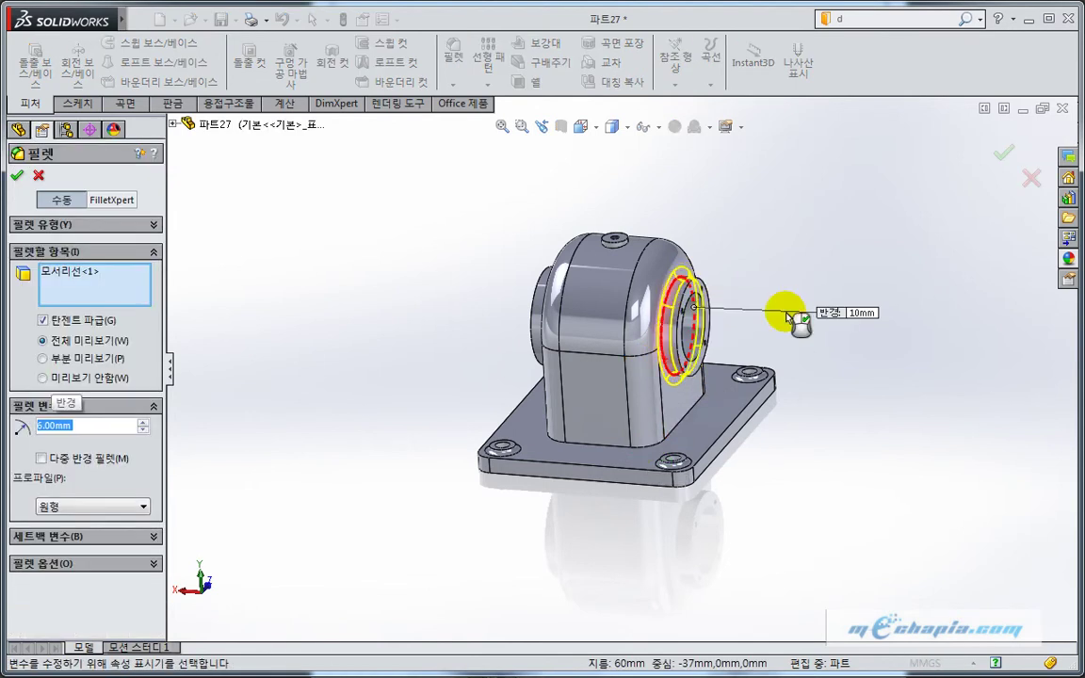
middle_click_drag(454, 380, 527, 377)
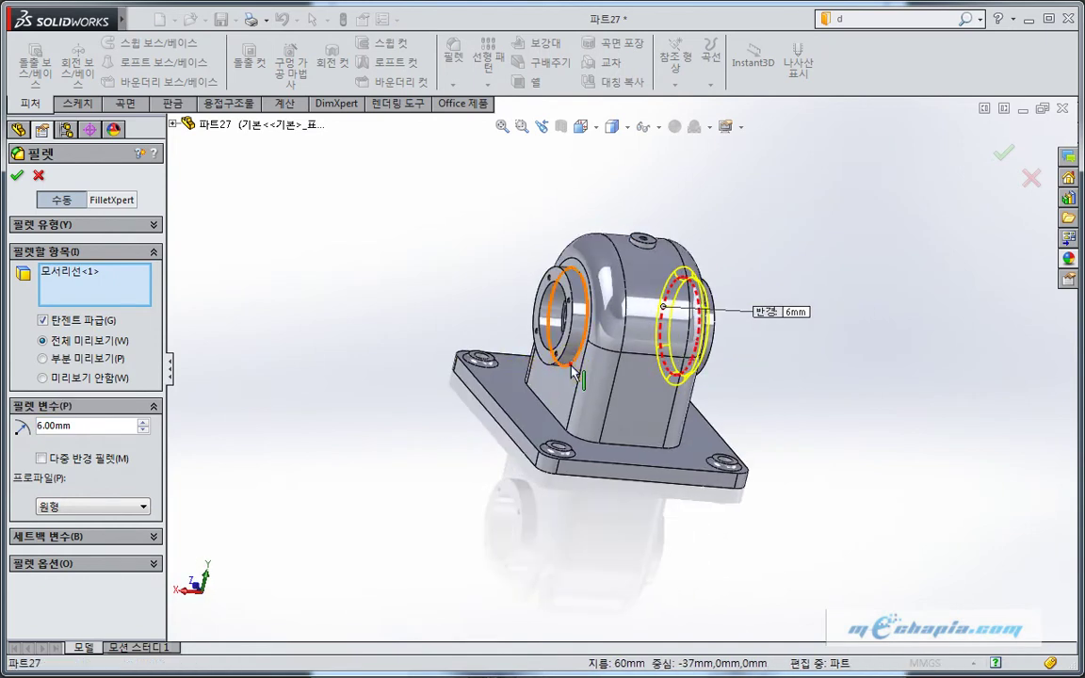
left_click(532, 329)
left_click(17, 176)
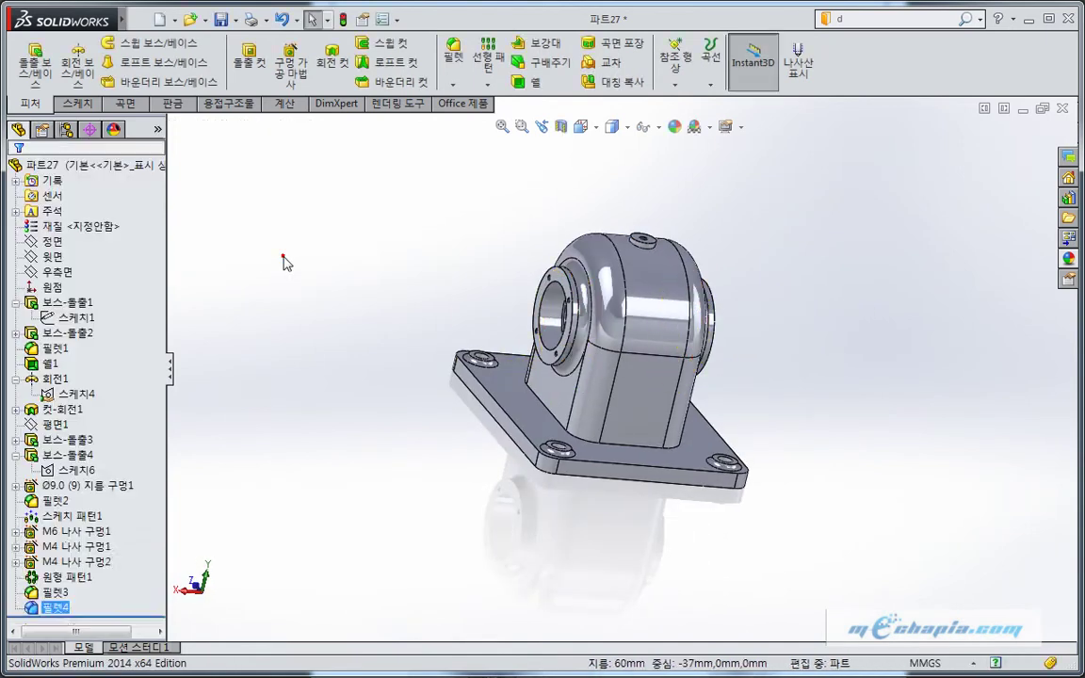
middle_click_drag(282, 254, 255, 255)
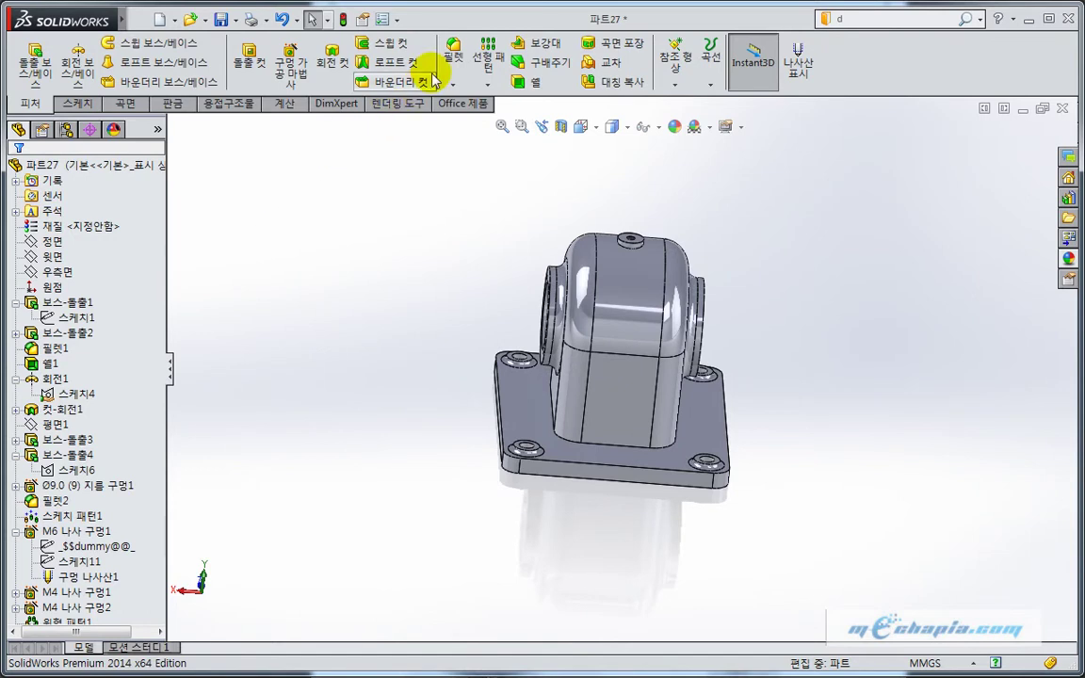
Fillet the top hole rim, boss-to-plate junction and plate's outer top edges at 3 mm
left_click(453, 57)
type("3")
key("Return")
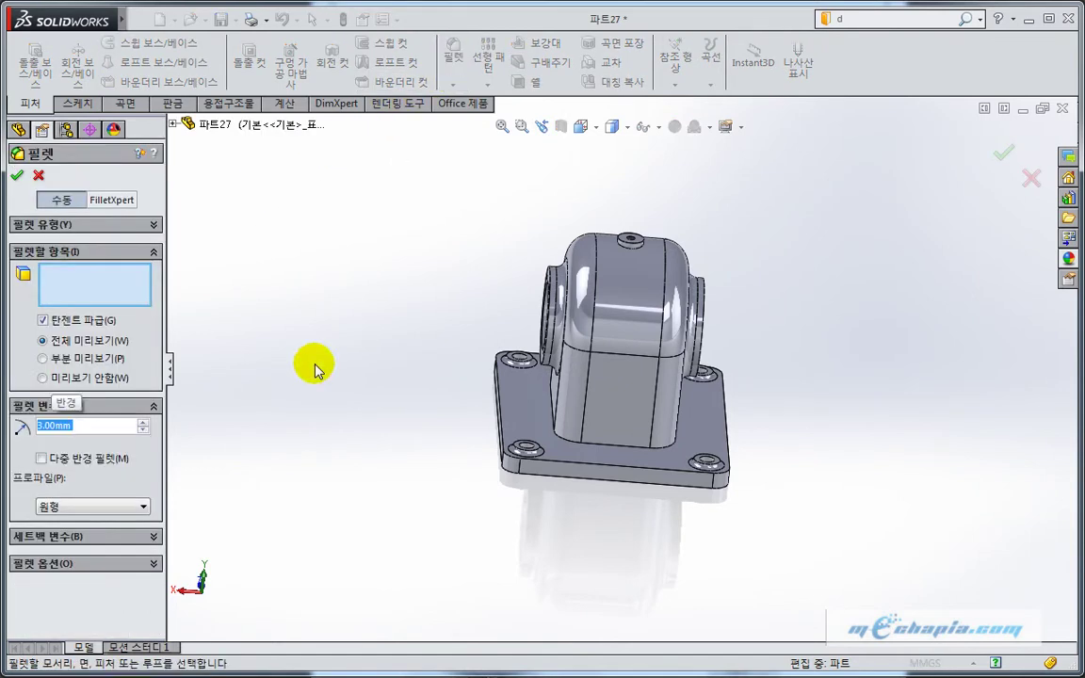
left_click(629, 249)
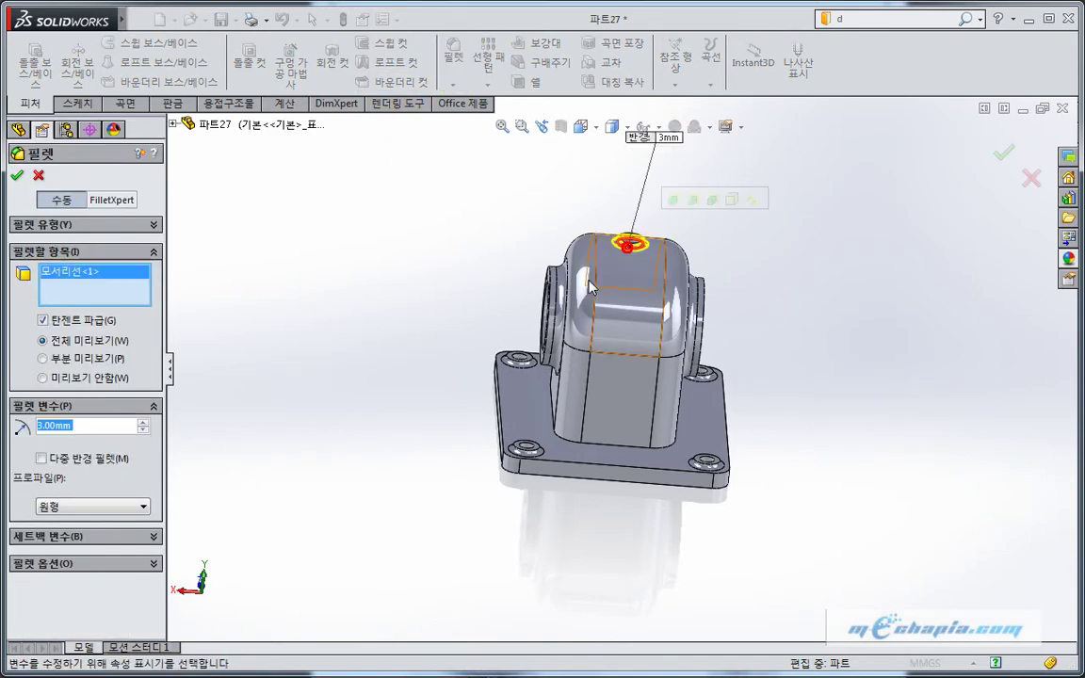
left_click(568, 444)
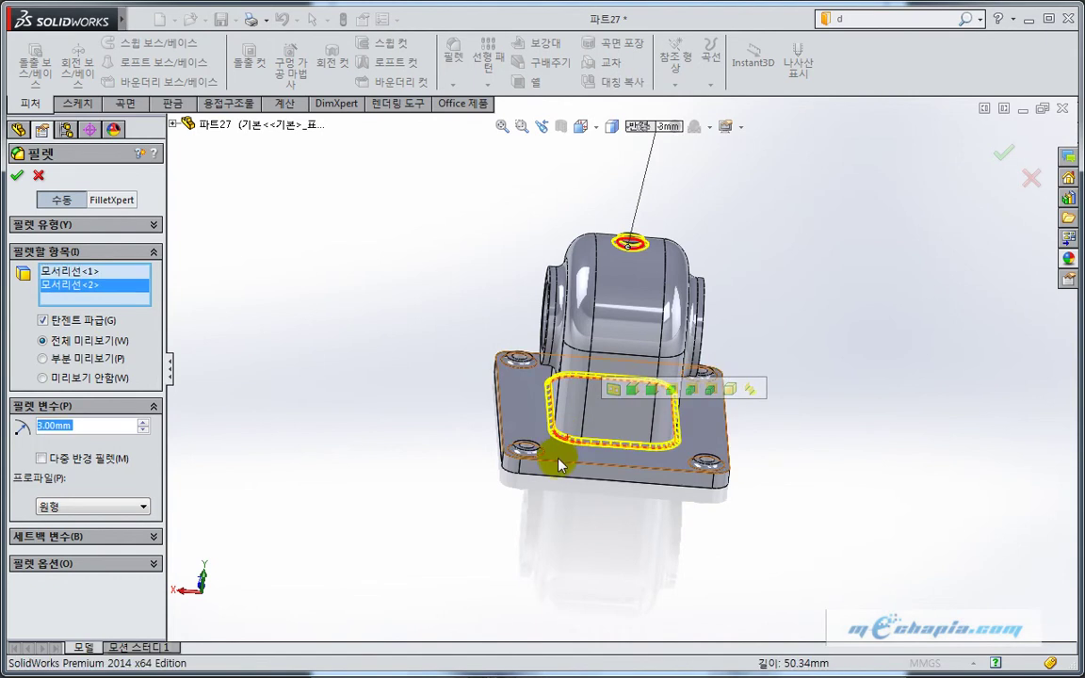
left_click(559, 463)
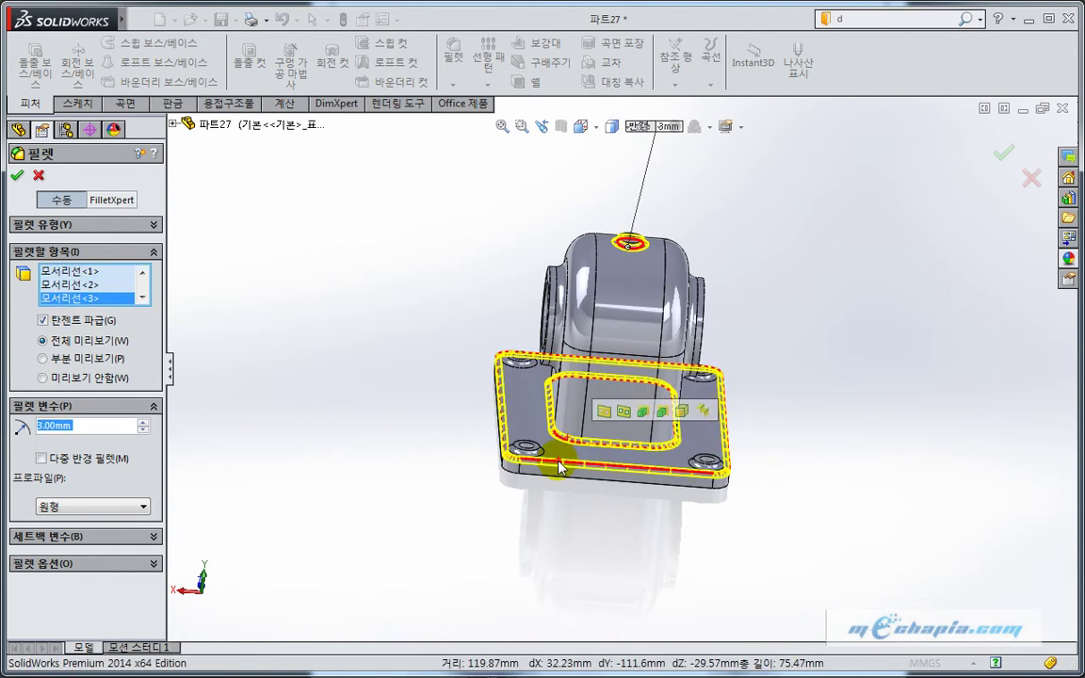
left_click(17, 175)
middle_click_drag(431, 329, 478, 427)
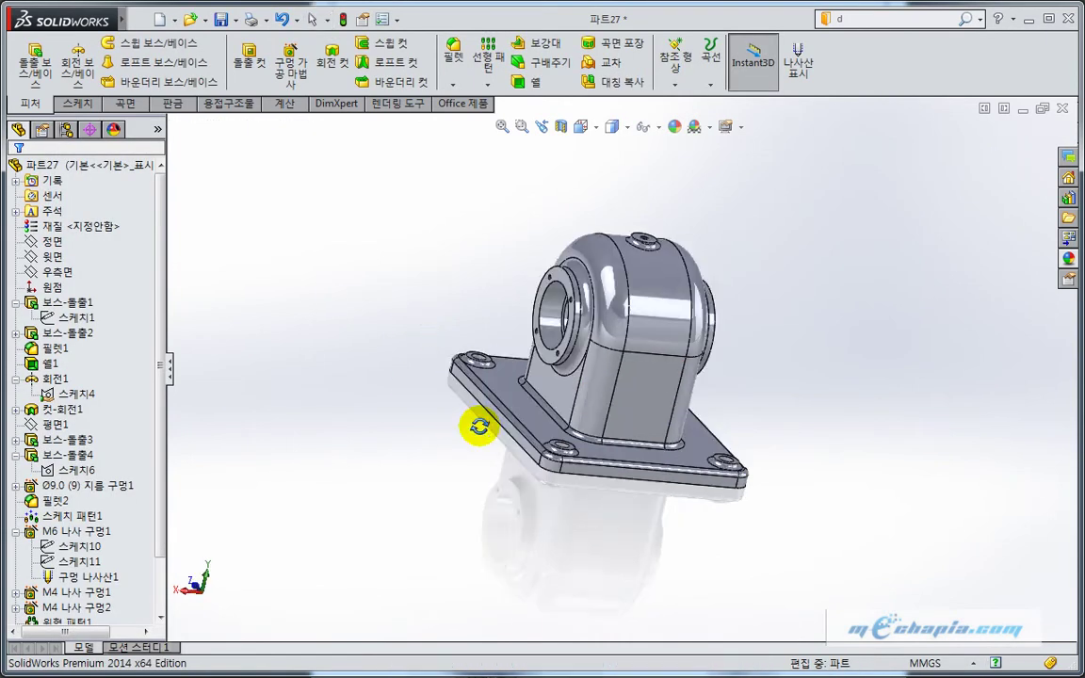
Switch to the standard isometric view and centre the part
key("ctrl+7")
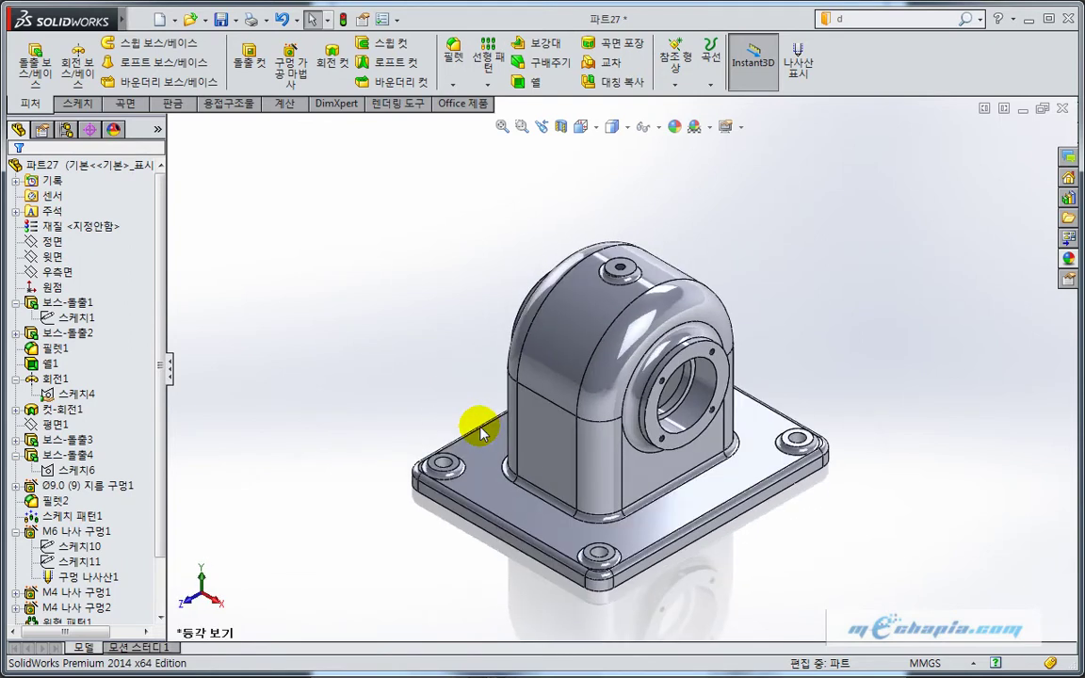
scroll(394, 368, "down", 2)
middle_click_drag(411, 375, 349, 381, "ctrl")
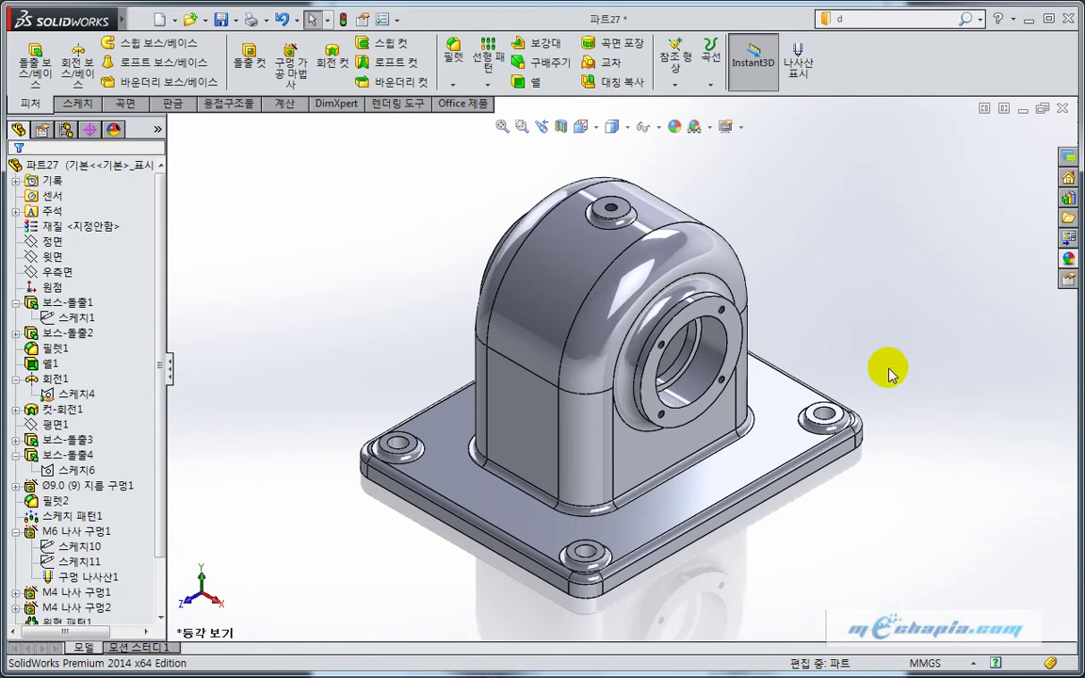